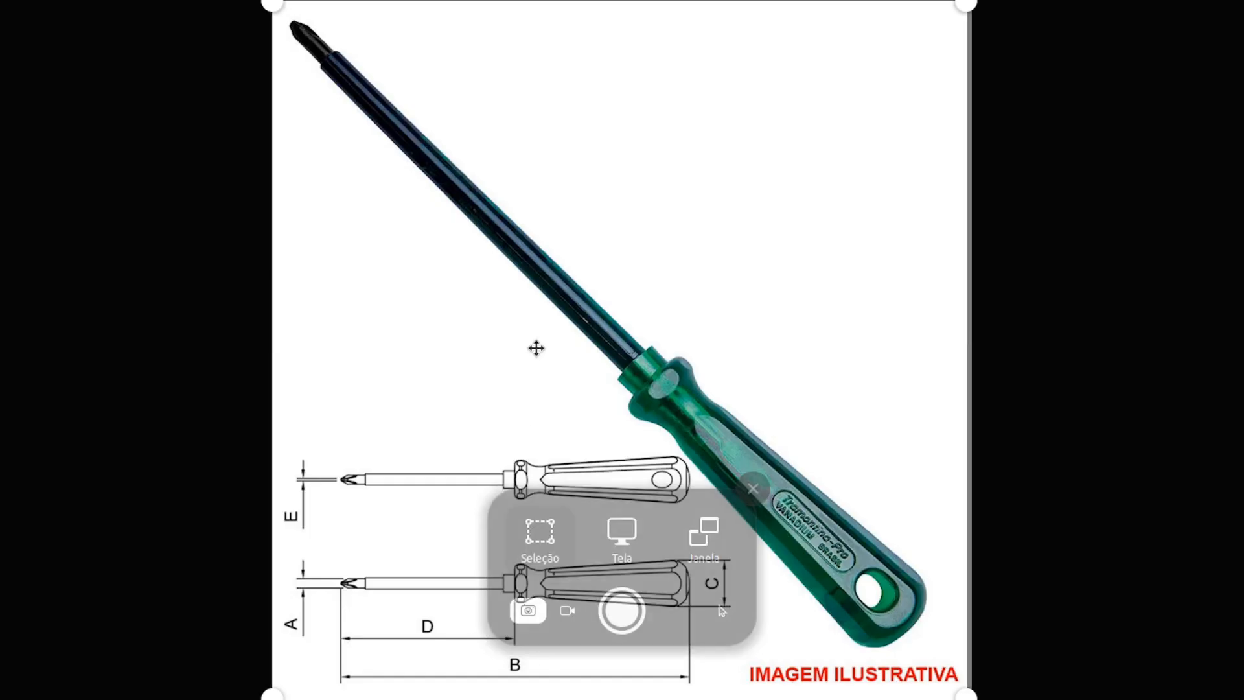
Fit the capture area to the screwdriver reference image and take the screenshot.
left_click_drag(275, 2, 273, 11)
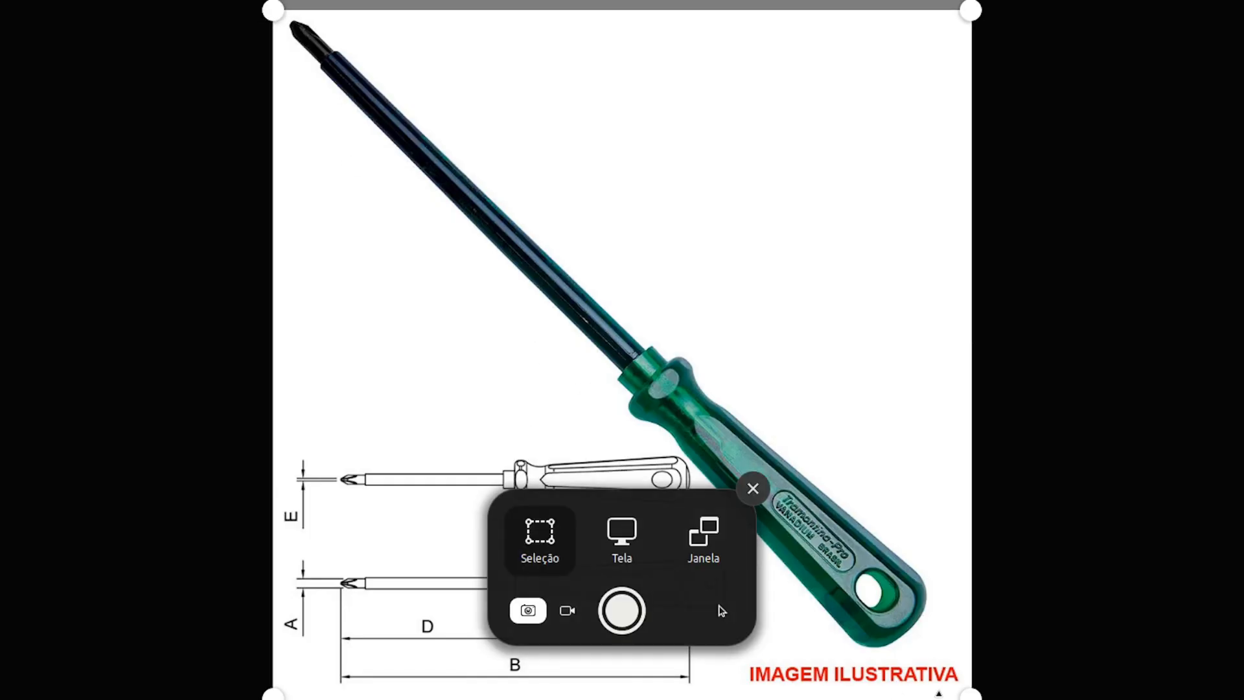
left_click(621, 610)
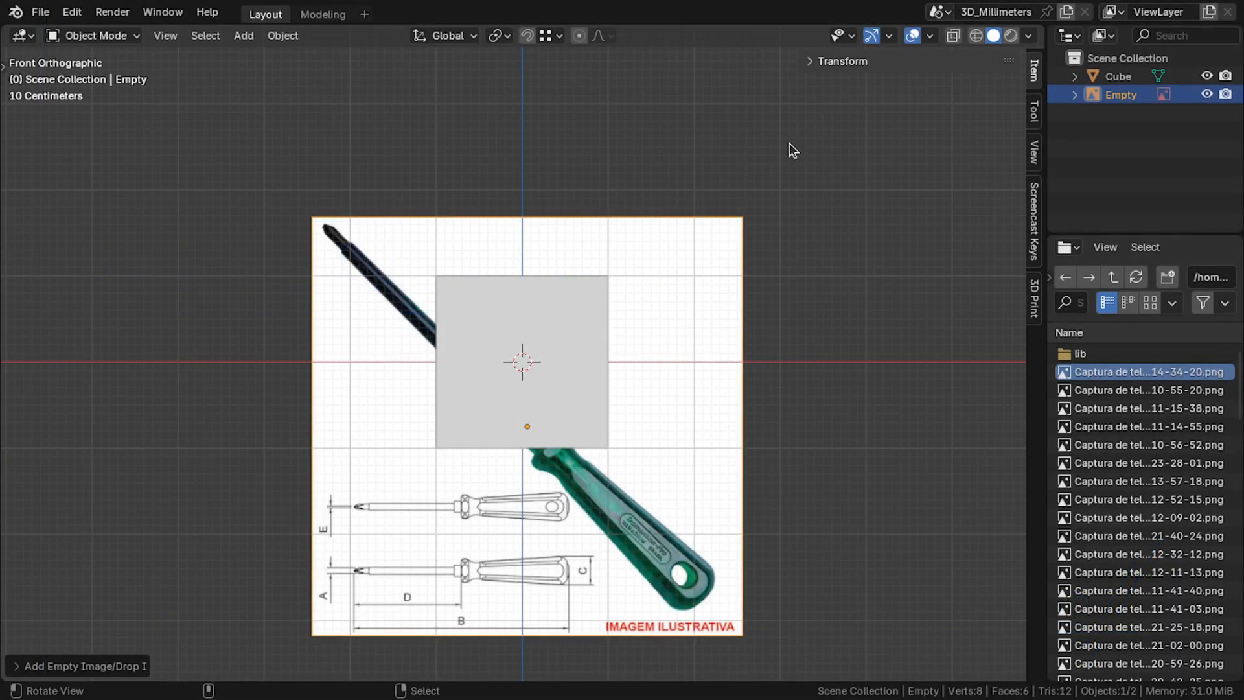
Replace the default cube with a new 100 mm cube at the origin.
scroll(650, 298, "up", 2)
key("Delete")
key("shift+a")
mouse_move(648, 289)
left_click(738, 307)
left_click(155, 508)
type("120")
key("Return")
Select the reference image and set its opacity to 0.2.
right_click(730, 330)
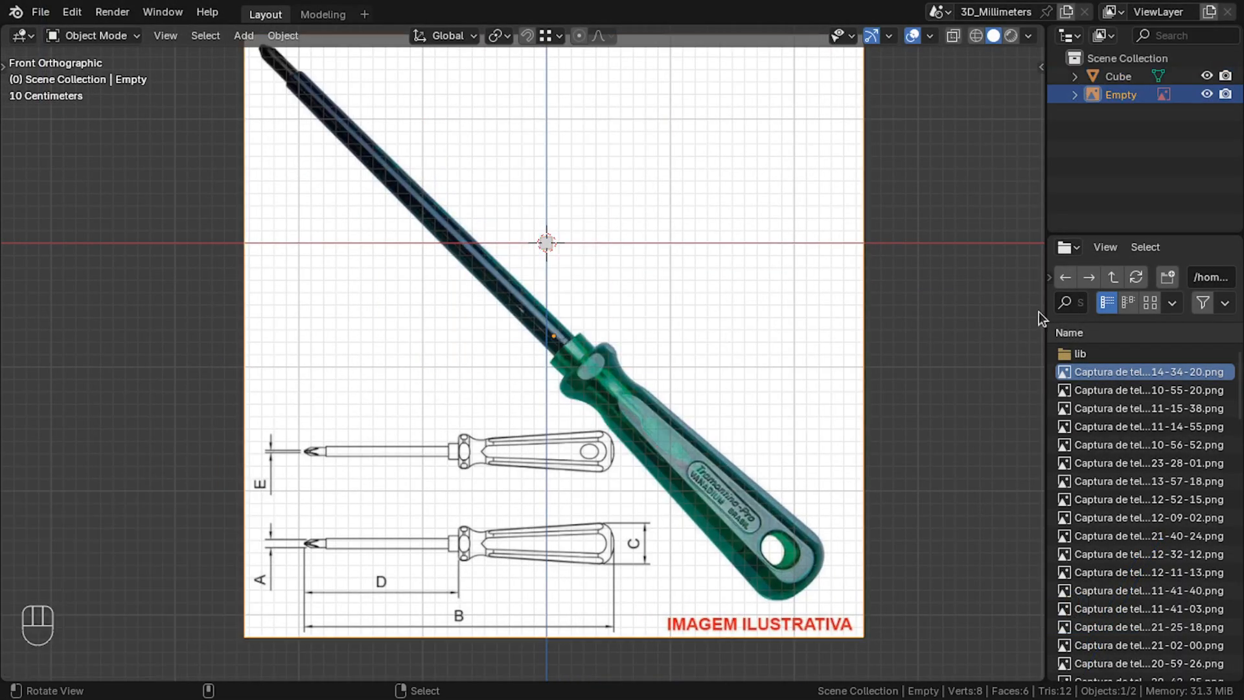
left_click(1067, 247)
left_click(966, 305)
left_click(1061, 522)
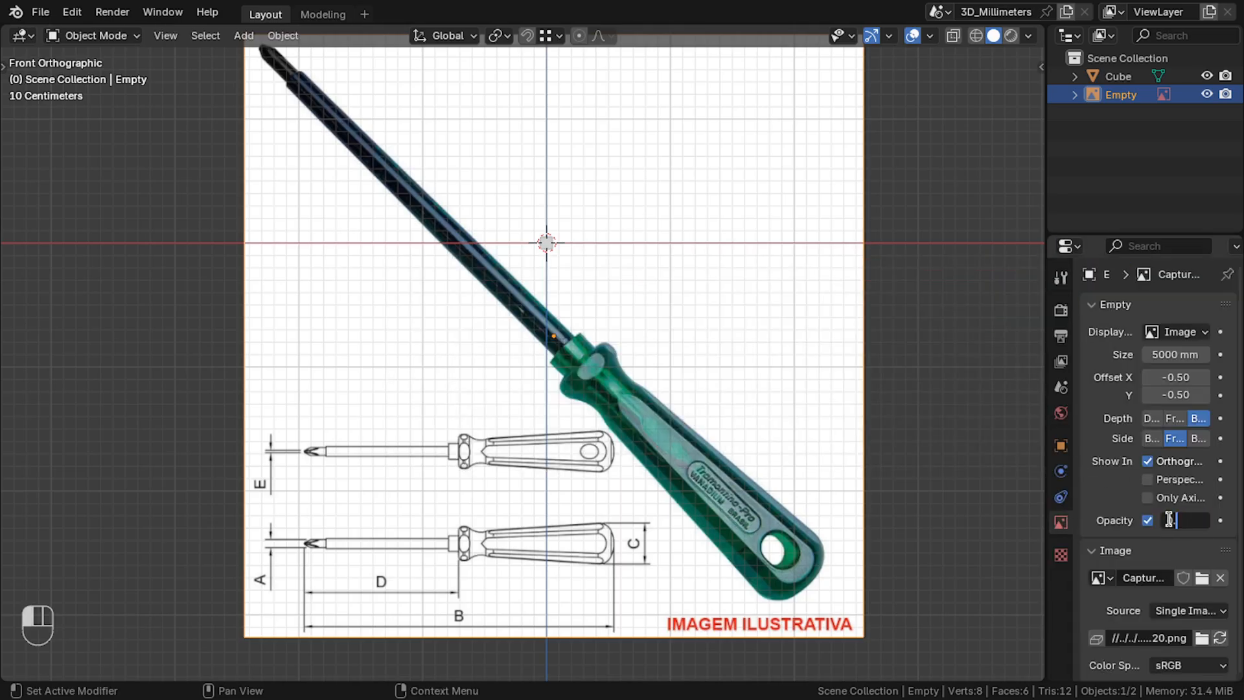
type("0.2")
key("Return")
Scale down the reference image and move it above the cube so both fit in the front view.
key("s")
left_click(598, 370)
key("g")
left_click(566, 324)
middle_click_drag(571, 301, 572, 422, "shift")
scroll(571, 422, "up", 6)
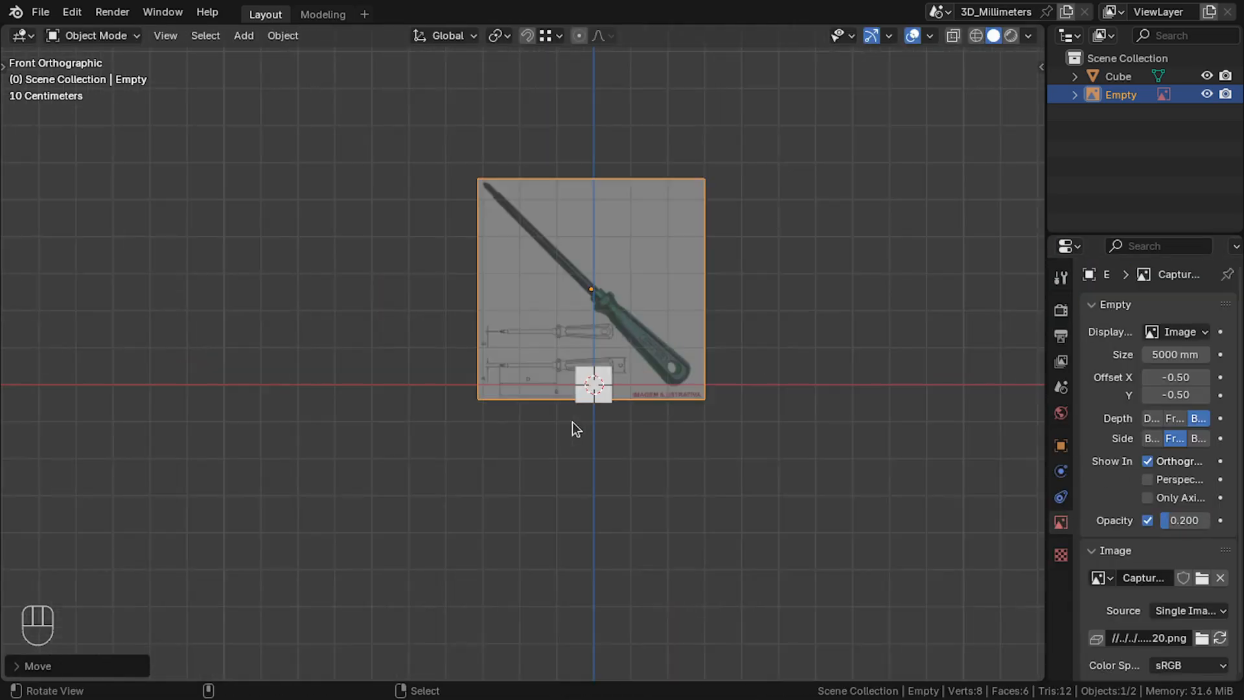
Turn on X-ray, then scale and move the reference image to bring the lower screwdriver drawing over the cube.
scroll(571, 423, "up", 6)
left_click(953, 36)
scroll(555, 313, "down", 1)
key("g")
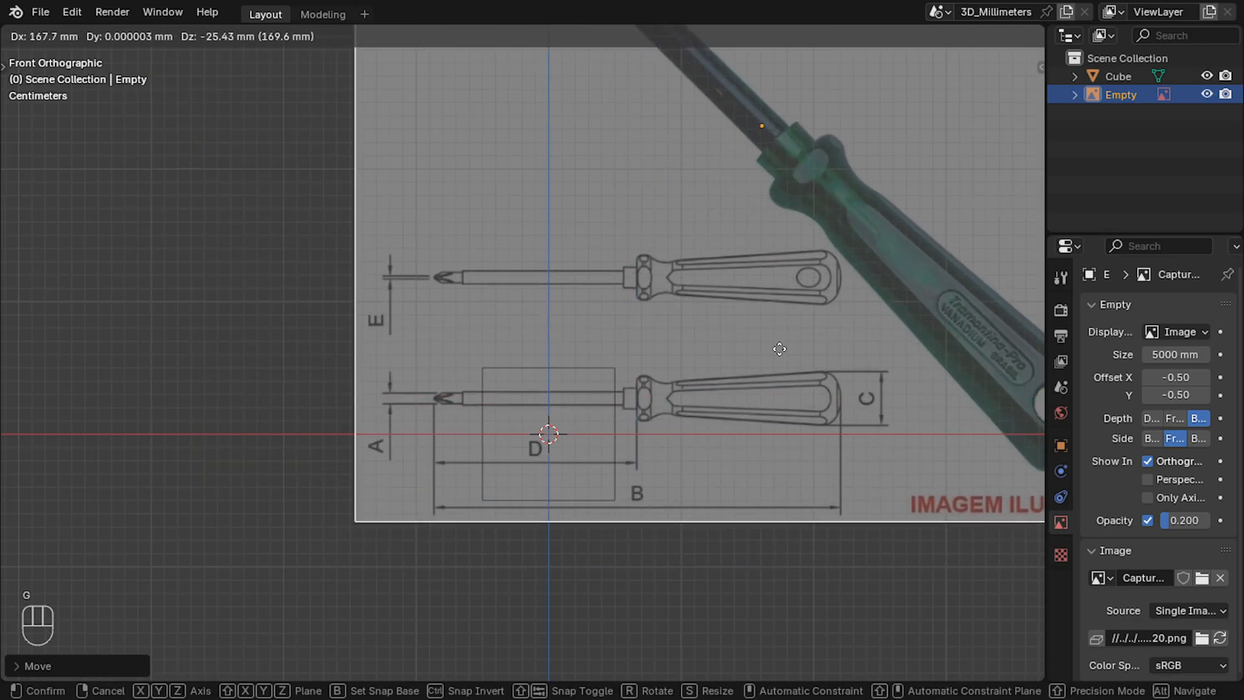
left_click(792, 342)
key("s")
left_click(836, 459)
key("g")
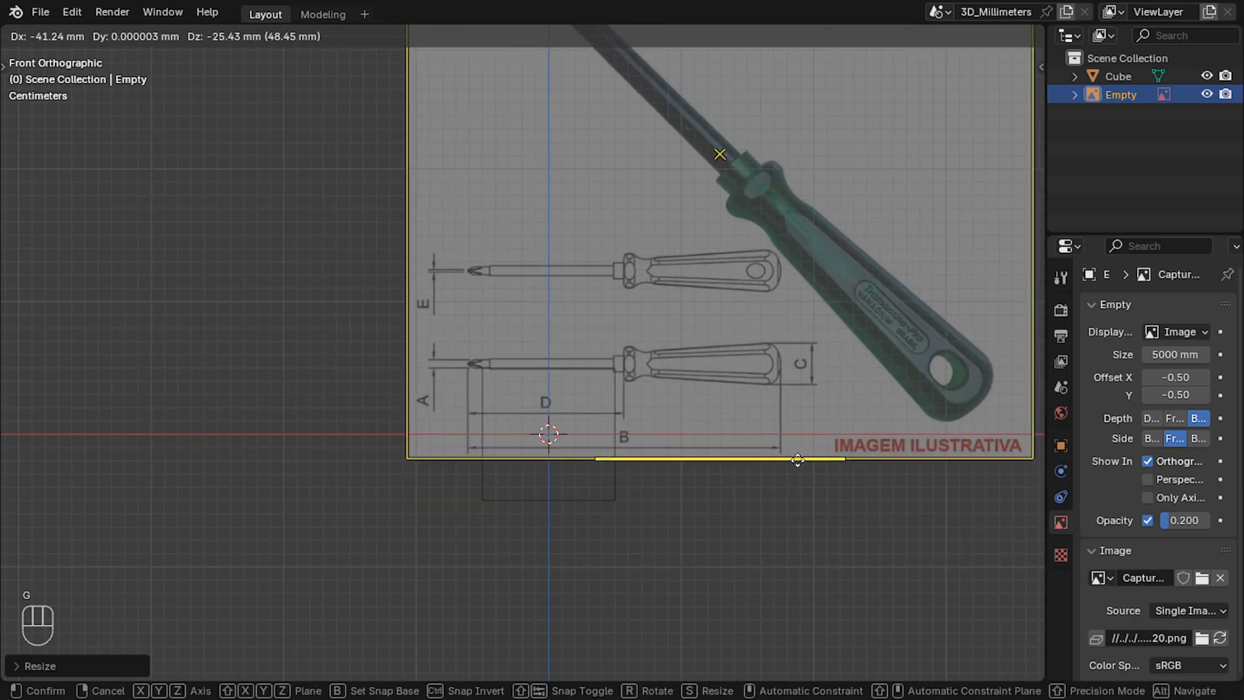
left_click(796, 458)
Rescale and reposition the reference image to bring the drawing's D dimension close to the cube's width.
key("s")
left_click(849, 342)
key("g")
left_click(822, 430)
key("s")
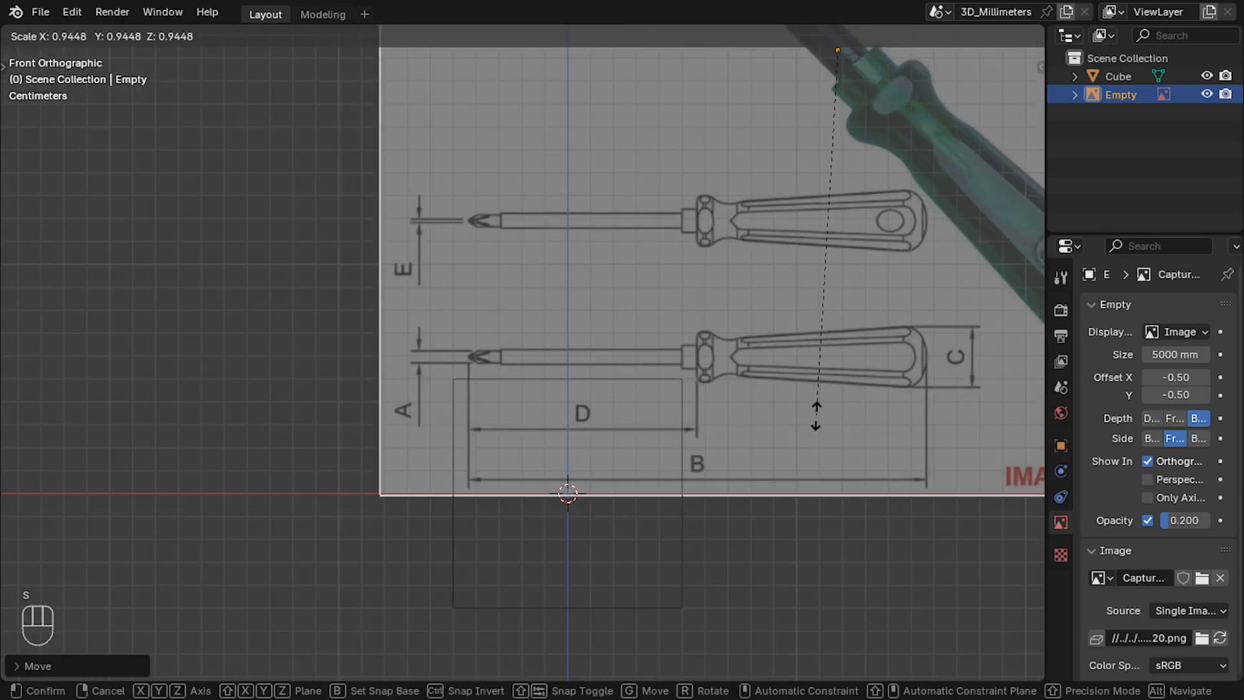
left_click(821, 427)
key("g")
left_click(814, 464)
Fine-tune the image's scale and position until dimension D matches the cube's 100 mm width.
scroll(815, 464, "up", 2)
key("s")
left_click(820, 469)
key("g")
left_click(822, 472)
scroll(785, 464, "down", 2)
scroll(792, 483, "up", 2)
Rotate the reference image by 90 degrees and centre the screwdriver drawing with dimensions B and D on the Z axis.
type("r")
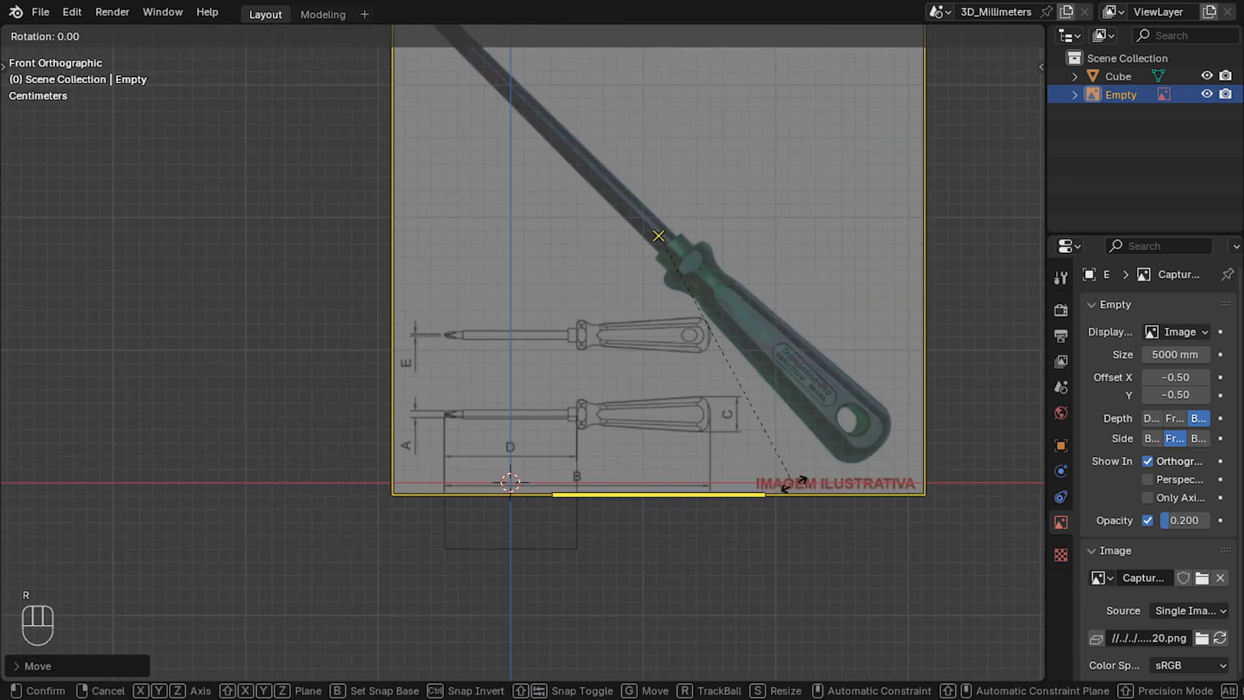
type("90")
key("Return")
key("g")
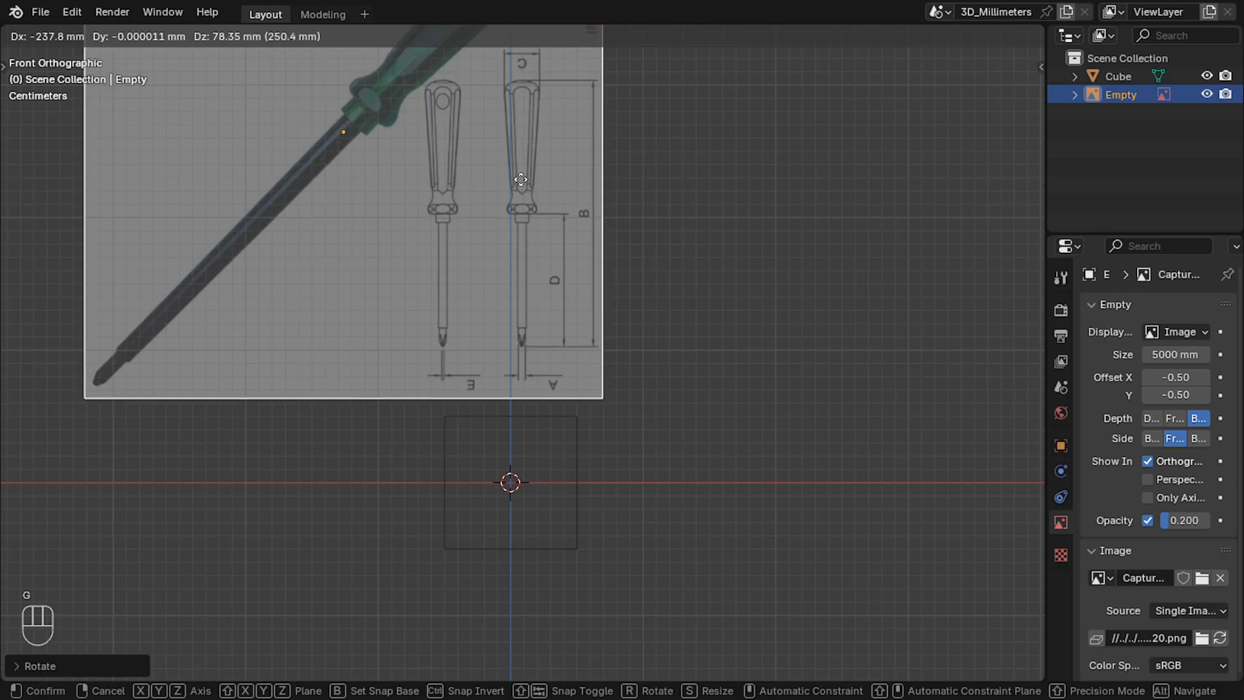
left_click(520, 179)
scroll(467, 382, "up", 5)
key("g")
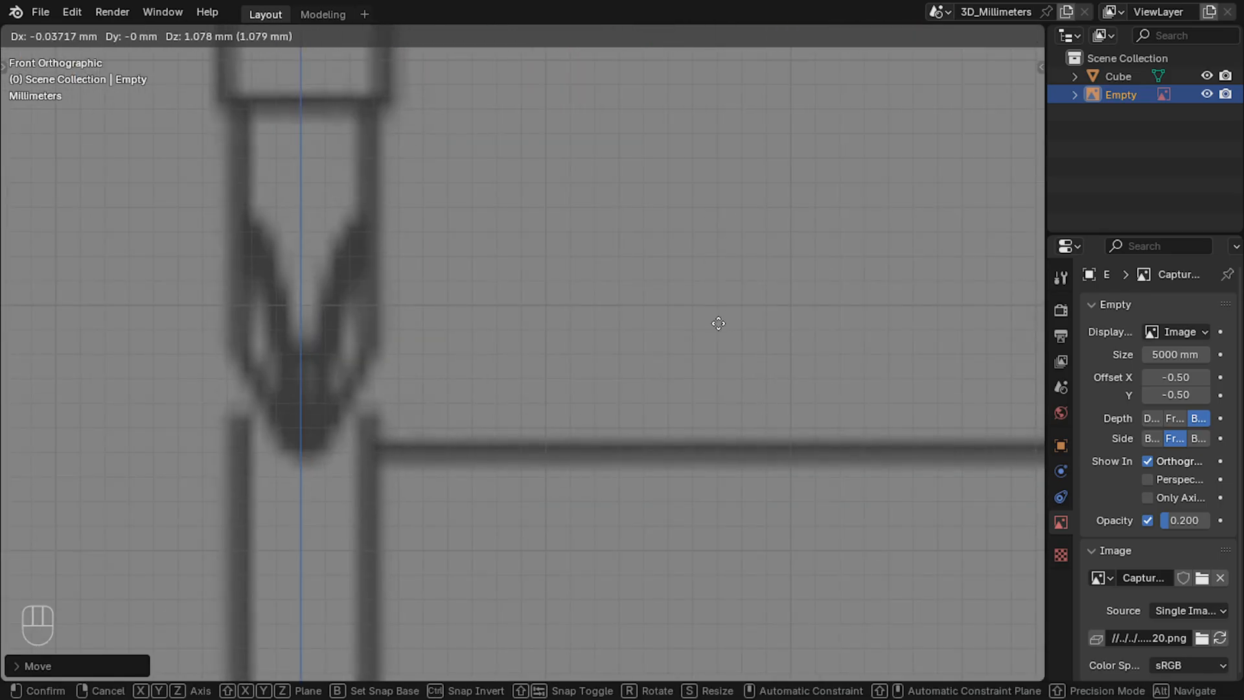
left_click(722, 322)
scroll(566, 526, "down", 10)
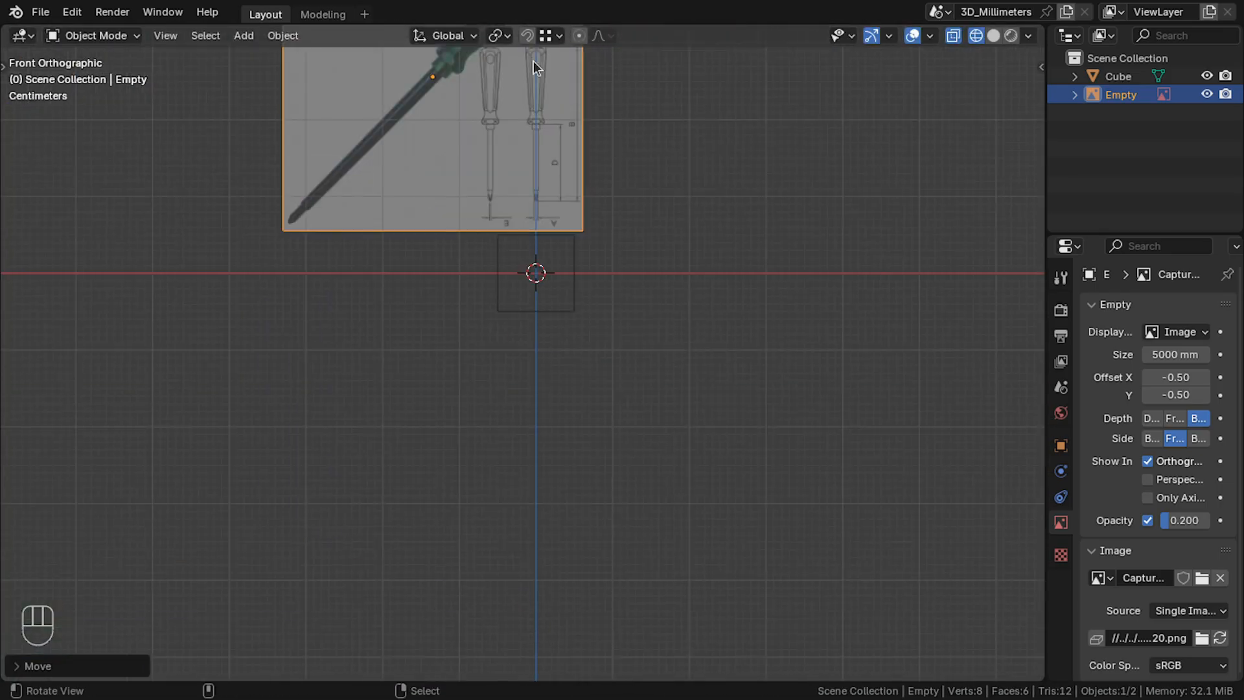
Move the reference image along Z until the centred screwdriver's tip sits at the world origin.
key("g")
key("z")
scroll(559, 272, "up", 10)
left_click(568, 468)
scroll(571, 473, "down", 10)
Make the reference image unselectable and save the file.
left_click(1056, 447)
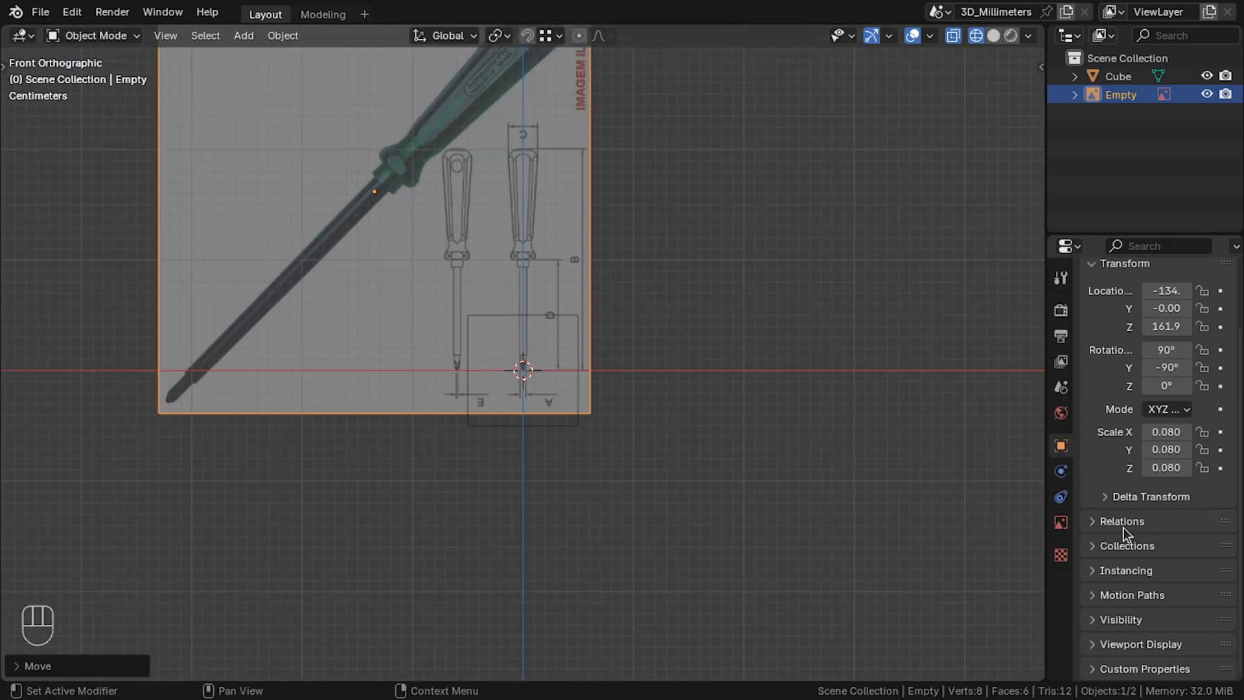
left_click(1147, 647)
left_click(1091, 622)
scroll(691, 344, "up", 6)
left_click(40, 11)
left_click(64, 130)
Select the cube and delete all of its vertices in Edit Mode.
middle_click_drag(791, 543, 796, 483, "shift")
scroll(796, 484, "up", 2)
right_click(762, 476)
key("Tab")
scroll(695, 447, "down", 4)
key("Delete")
left_click(691, 412)
Add a mesh circle with 6 vertices and a 15 mm radius at the origin.
middle_click_drag(688, 381, 684, 453, "shift")
key("shift+a")
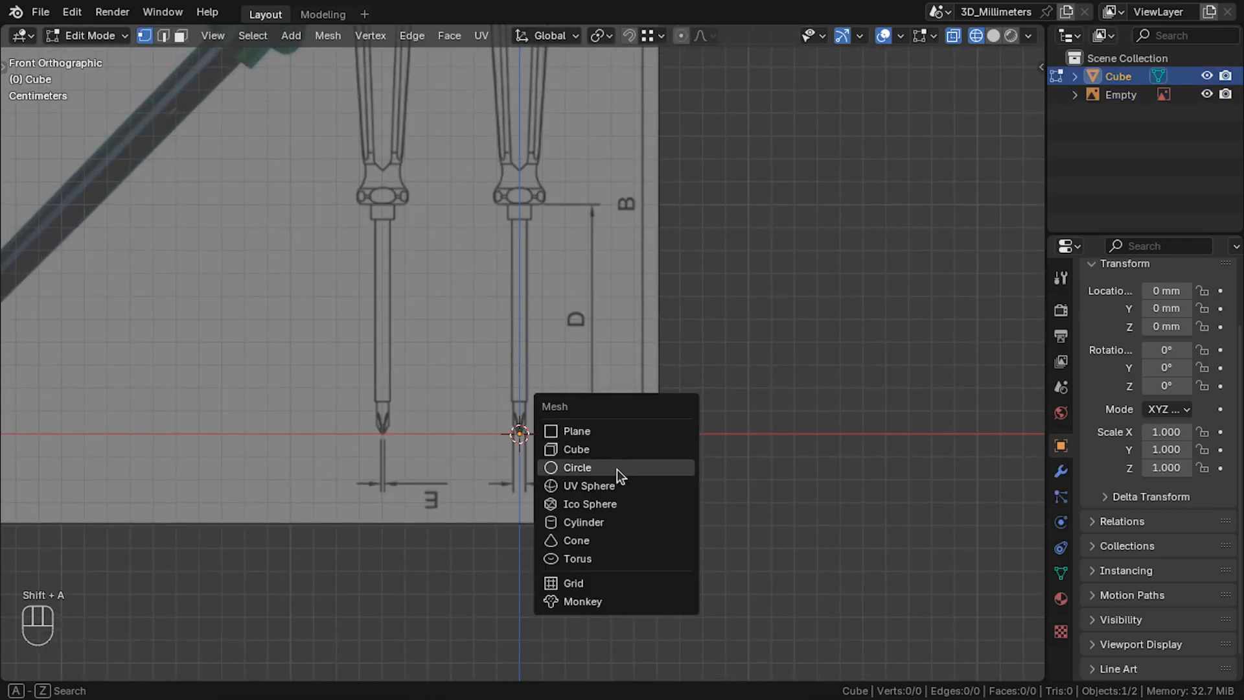
left_click(618, 470)
left_click(38, 671)
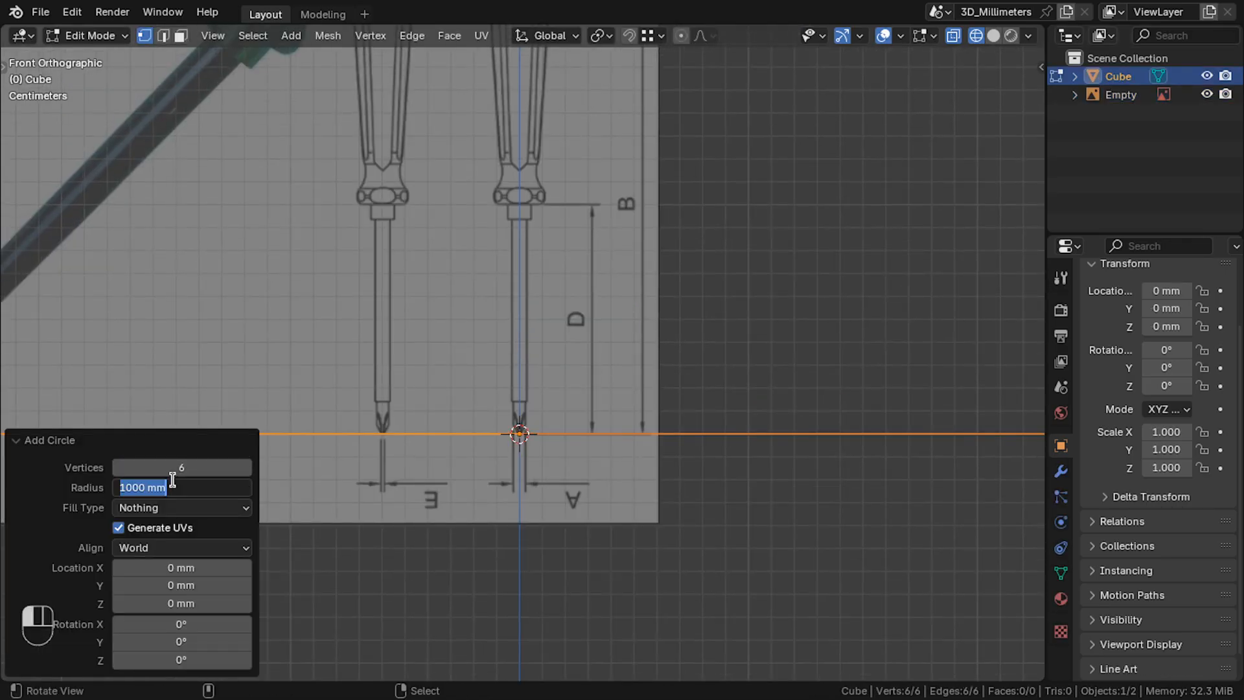
left_click(49, 440)
Move the hexagon along Z to 100 mm, aligning it with the lower edge of the handle's collar.
key("g")
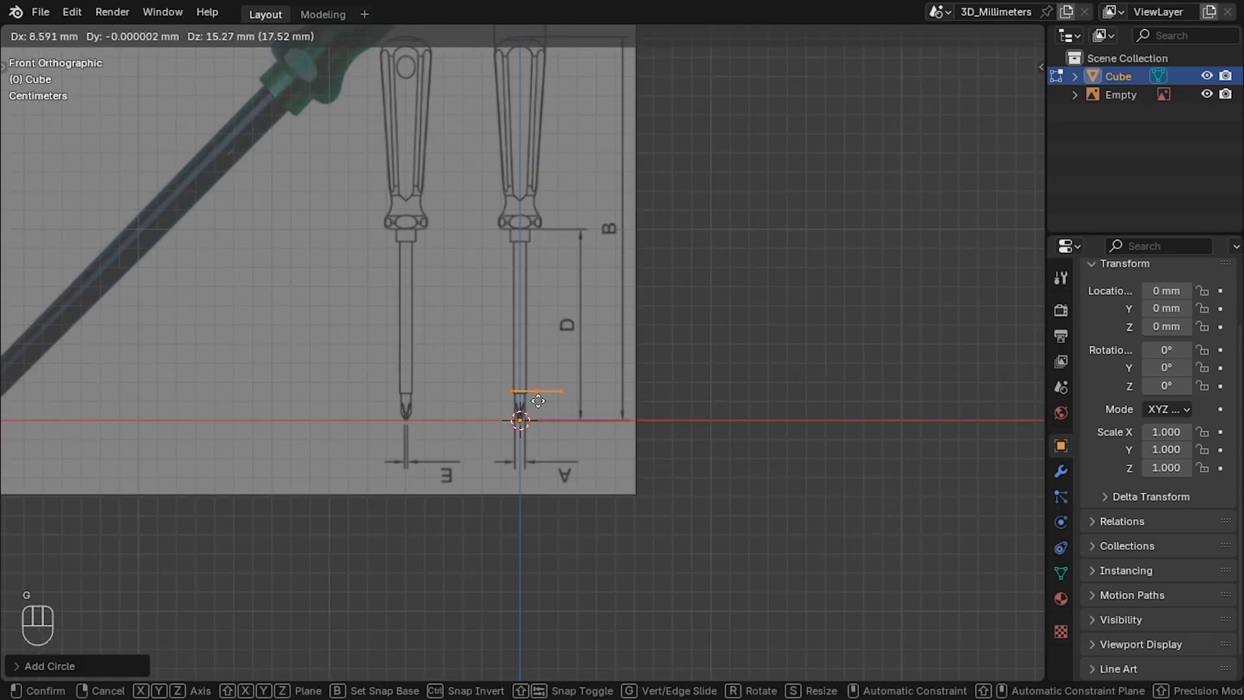
key("z")
left_click(579, 207)
middle_click_drag(583, 205, 563, 364, "shift")
scroll(586, 447, "up", 8)
middle_click_drag(591, 447, 568, 480)
key("KP_Decimal")
key("KP_7")
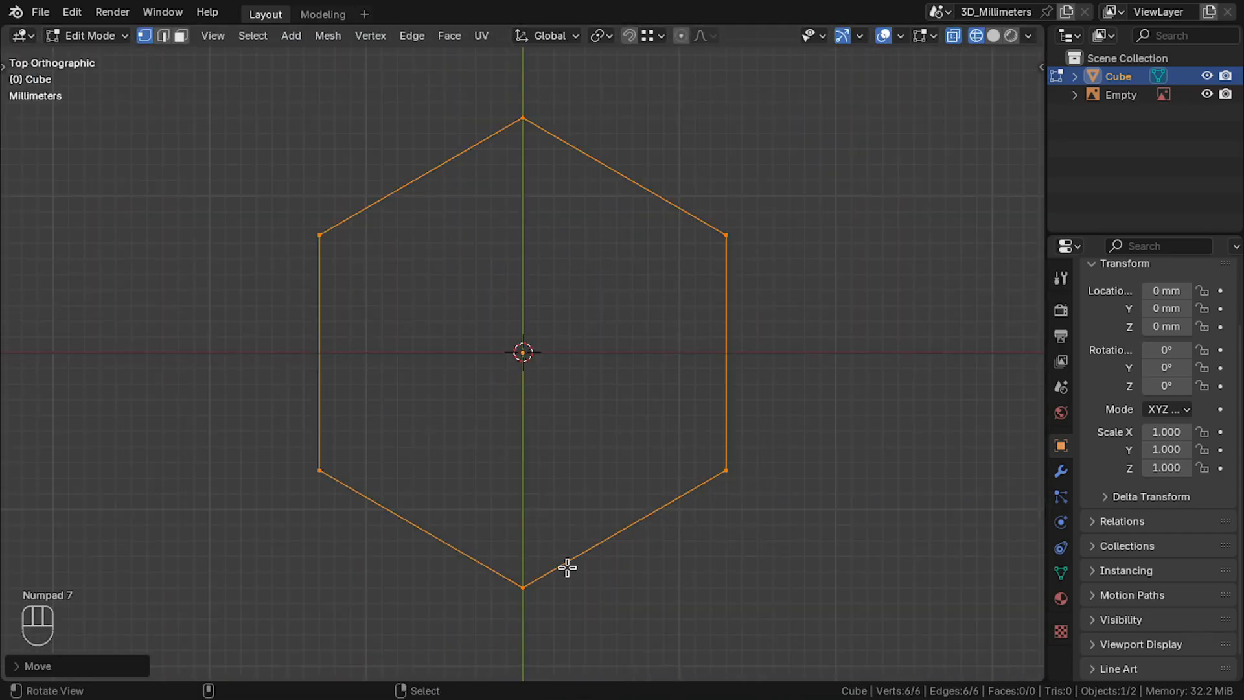
key("KP_1")
key("g")
key("z")
left_click(570, 378)
key("n")
left_click(807, 65)
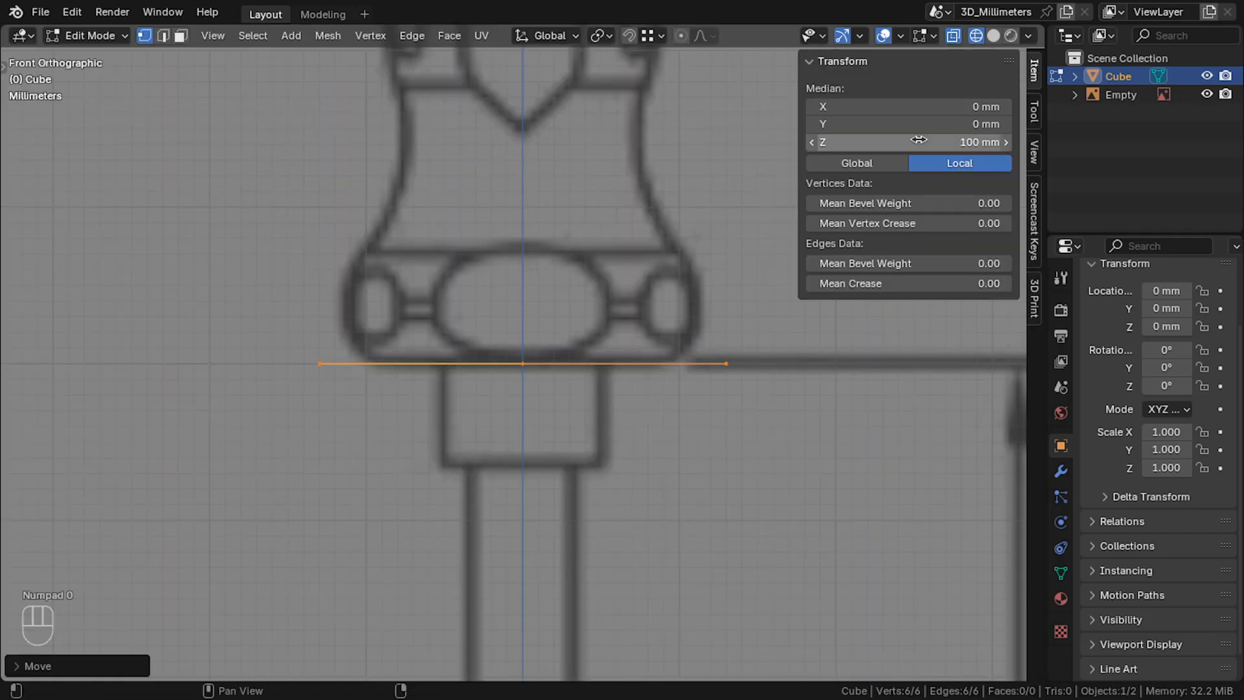
Rotate the hexagon about Z so two opposite corners lie on the X axis.
middle_click_drag(557, 402, 522, 433)
key("KP_7")
key("r")
left_click(619, 330)
Extrude the hexagon 7 mm upward and scale the whole prism by 0.8 in X and Y only.
key("KP_1")
key("e")
left_click(621, 325)
key("l")
key("s")
key("shift+z")
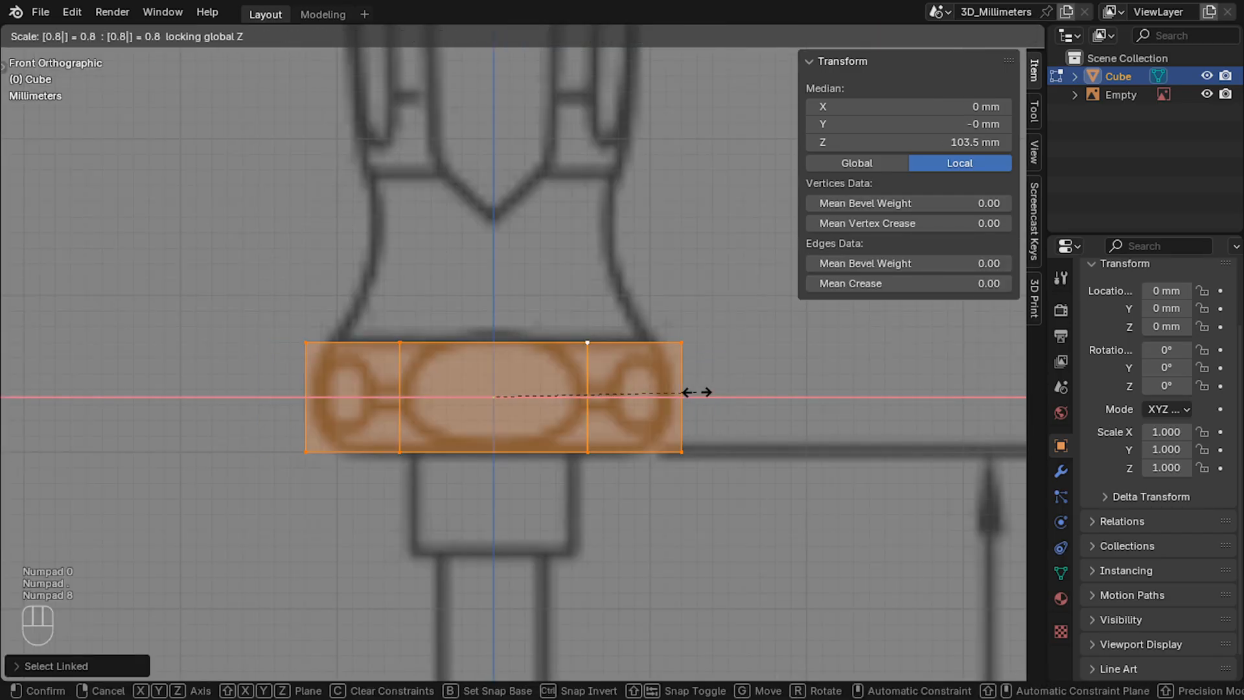
left_click(696, 392)
scroll(689, 388, "down", 3)
Set the hexagonal prism's Y dimension to 20 mm and apply its scale.
key("Tab")
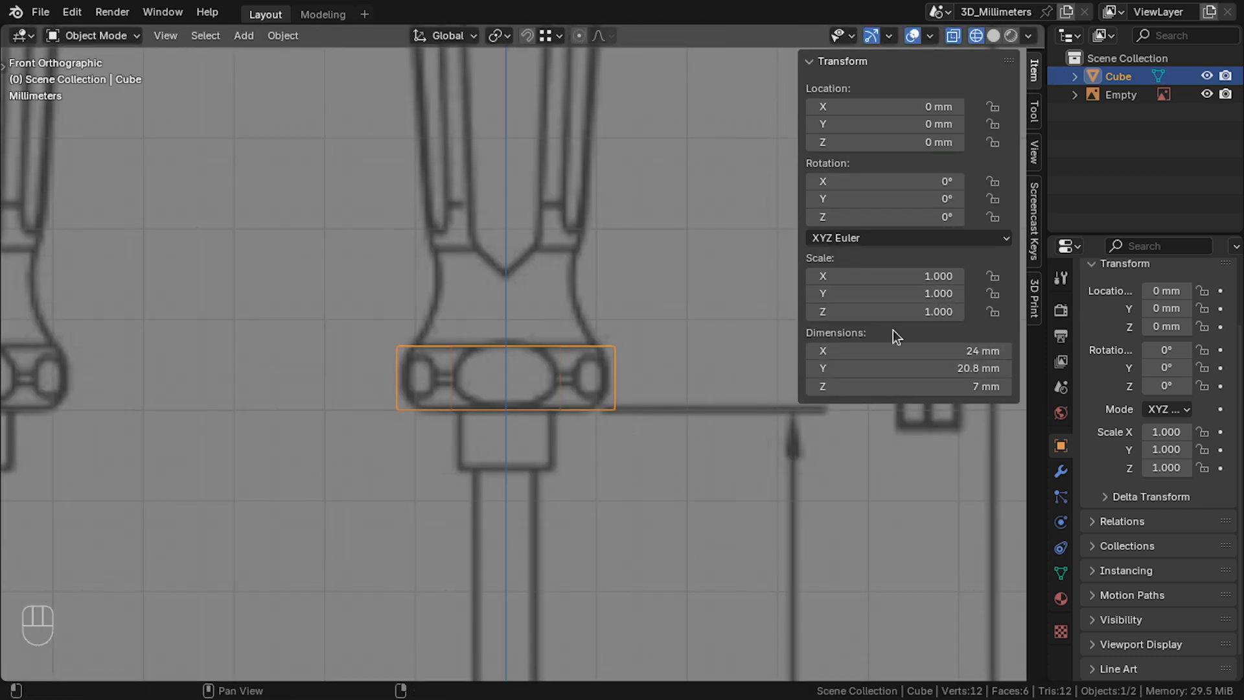
key("Tab")
key("Tab")
left_click(871, 294)
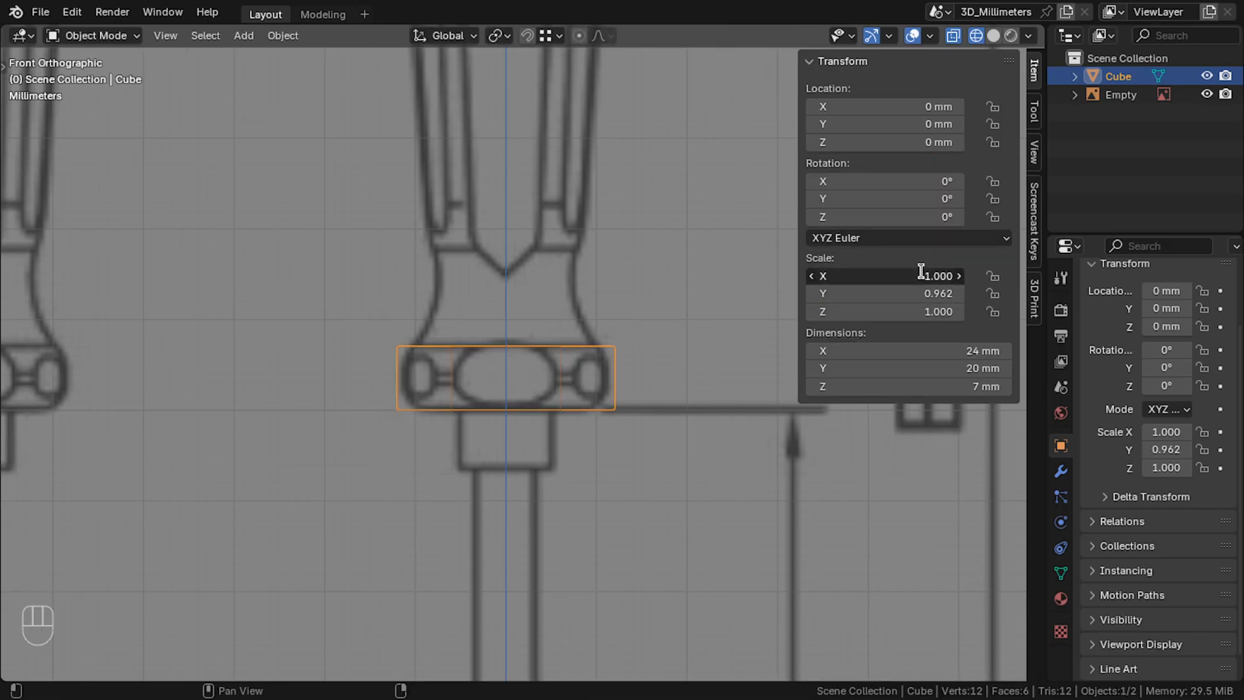
key("ctrl+a")
left_click(550, 428)
key("n")
Add two evenly spaced horizontal loop cuts around the hexagonal prism.
mouse_move(581, 349)
middle_mouse_down("shift")
mouse_move(576, 372)
mouse_move(583, 324)
middle_mouse_up("shift")
scroll(534, 351, "up", 4)
key("Tab")
left_click(387, 366)
right_click(388, 367)
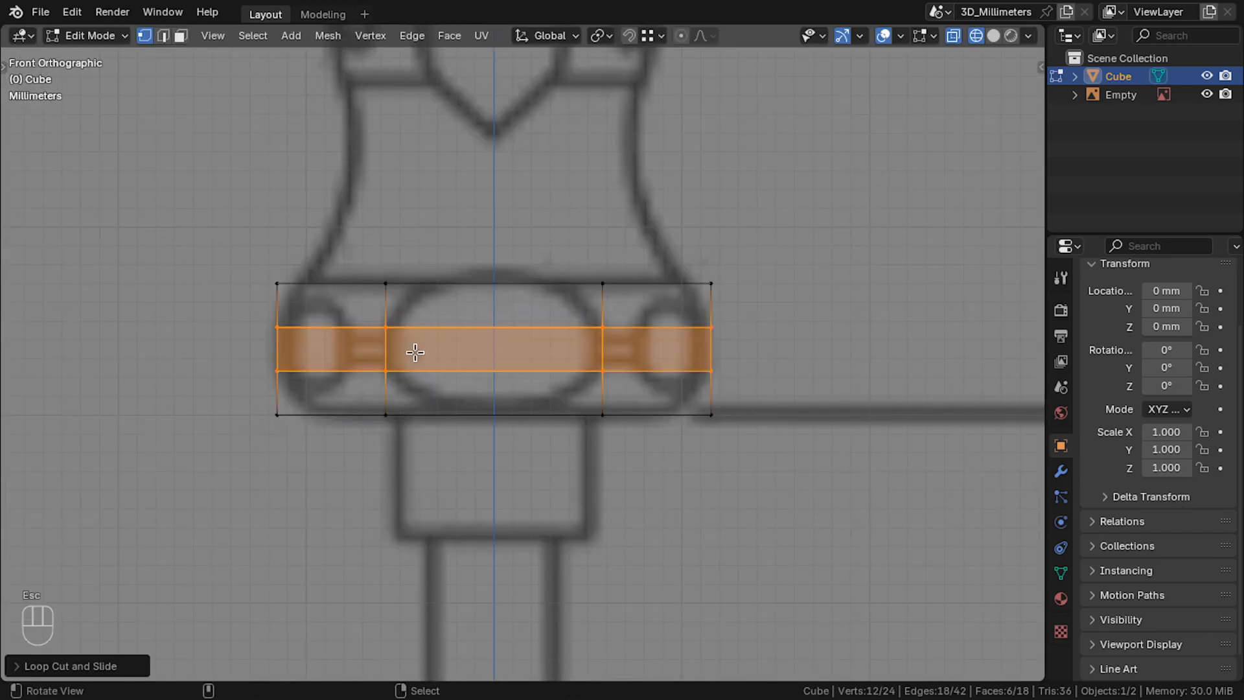
Select the prism's top edge loop and snap the 3D cursor to its centre.
left_click(390, 379)
scroll(428, 286, "down", 2)
middle_click_drag(457, 243, 439, 397, "alt")
scroll(440, 408, "down", 3)
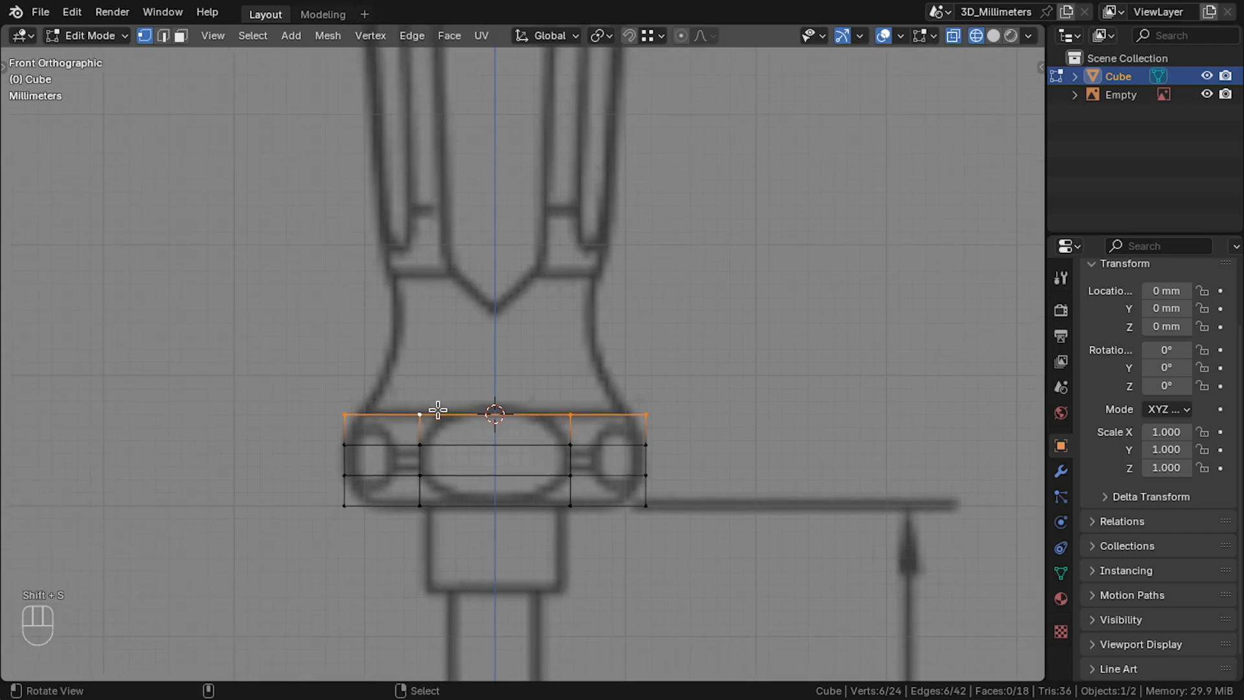
Turn off X-ray and bevel one vertical corner edge of the hexagonal prism by 1.5 mm.
middle_click_drag(547, 436, 564, 451)
key("alt+z")
key("KP_1")
scroll(499, 439, "down", 3)
left_click_drag(97, 236, 198, 247, "alt")
left_click_drag(697, 403, 619, 461)
key("alt+z")
scroll(620, 460, "up", 3)
right_click(691, 468)
right_click(686, 512, "ctrl")
left_click_drag(686, 516, 671, 517)
key("ctrl+b")
type("1.5")
key("KP_Enter")
Bevel the next three vertical corner edges of the hexagonal prism by 1.5 mm.
left_click_drag(633, 473, 693, 457)
right_click(524, 401)
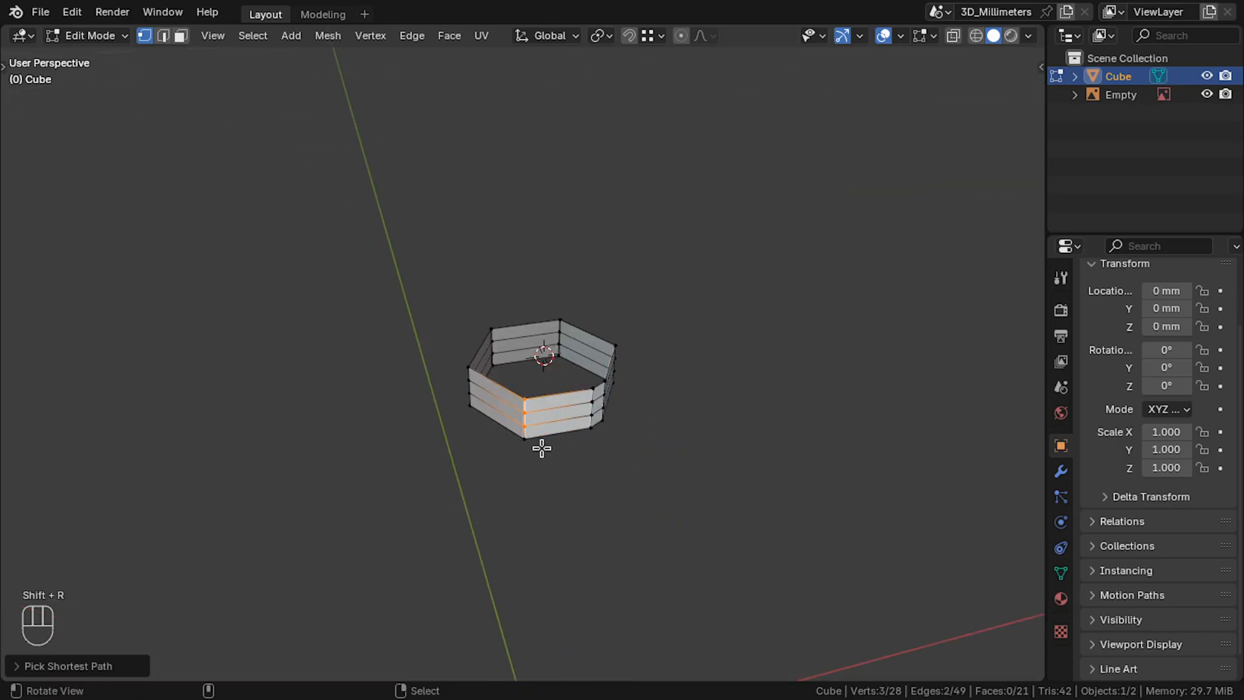
key("ctrl+z")
key("ctrl+b")
type("1.5")
key("KP_Enter")
left_click_drag(423, 428, 526, 463)
right_click(443, 407)
right_click(452, 461, "ctrl")
right_click(375, 427)
right_click(379, 487, "ctrl")
key("ctrl+b")
key("KP_1")
key("KP_Decimal")
key("KP_5")
key("KP_Enter")
Bevel the last two vertical corner edges of the hexagonal prism by 1.5 mm.
left_click_drag(439, 454, 350, 405)
right_click(600, 466)
right_click(595, 547, "ctrl")
key("ctrl+b")
type("1.5")
key("KP_Enter")
right_click(684, 447)
right_click(686, 511, "ctrl")
key("ctrl+b")
type("1.5")
key("KP_Enter")
Add a 12-vertex circle with a 10 mm radius at the 3D cursor in the collar's top plane.
key("KP_1")
left_click_drag(696, 389, 613, 438)
scroll(614, 439, "down", 2)
key("KP_1")
scroll(571, 511, "up", 3)
right_click(571, 512)
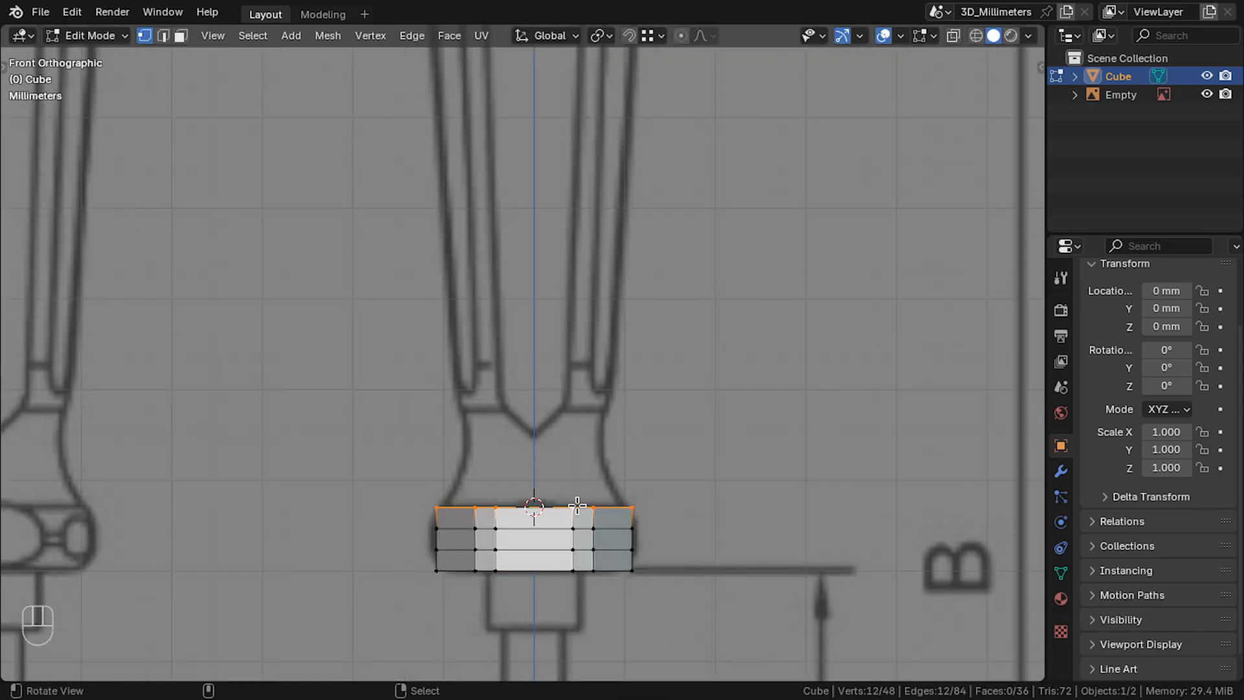
scroll(579, 509, "up", 3)
left_click_drag(568, 515, 576, 460, "shift")
key("shift+a")
left_click(575, 461)
left_click(59, 666)
left_click(166, 464)
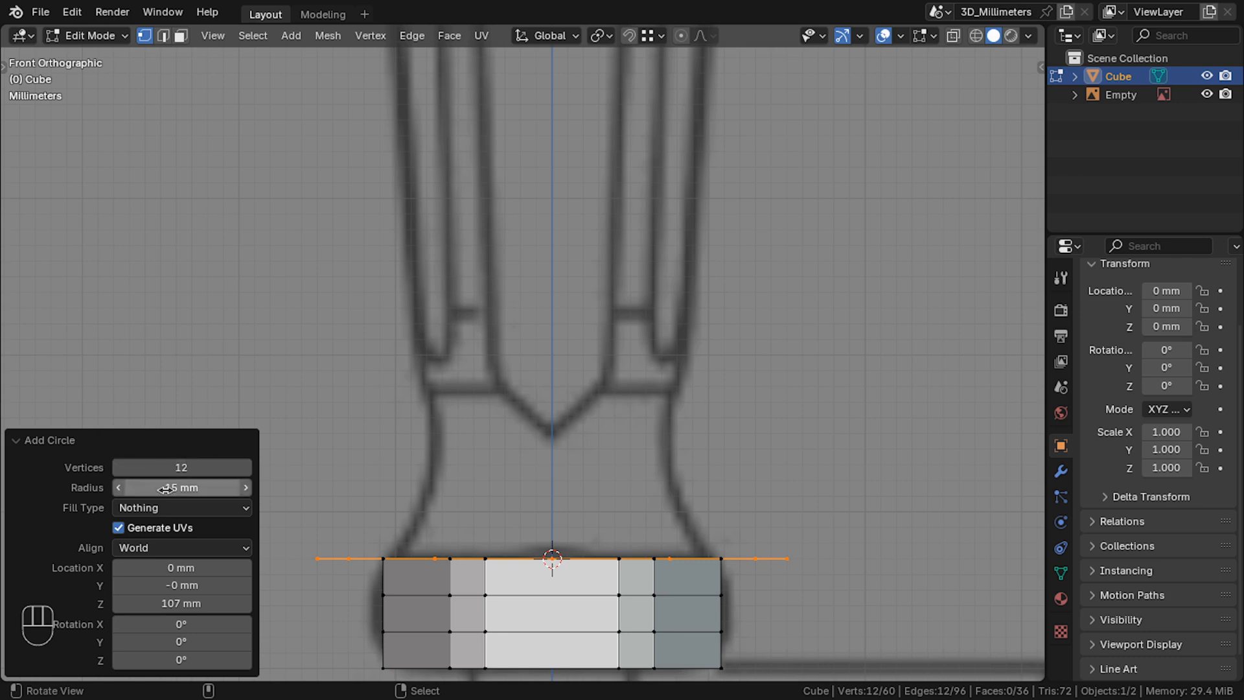
left_click(22, 442)
Raise the new circle slightly above the collar along Z and scale it on X and Y to the handle outline's width.
scroll(702, 541, "down", 4)
left_click_drag(700, 473, 678, 519)
key("KP_1")
scroll(550, 518, "up", 4)
left_click_drag(539, 516, 578, 461, "shift")
scroll(577, 461, "up", 1)
key("g")
key("z")
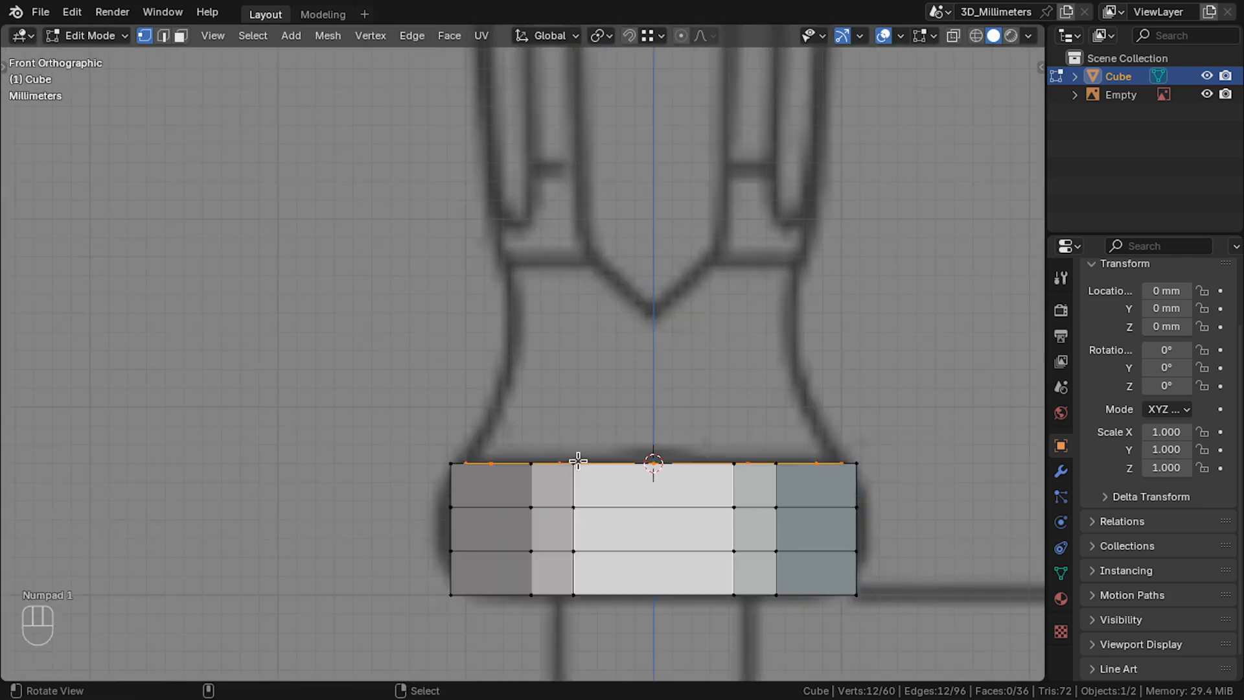
left_click(712, 431)
key("s")
key("shift+z")
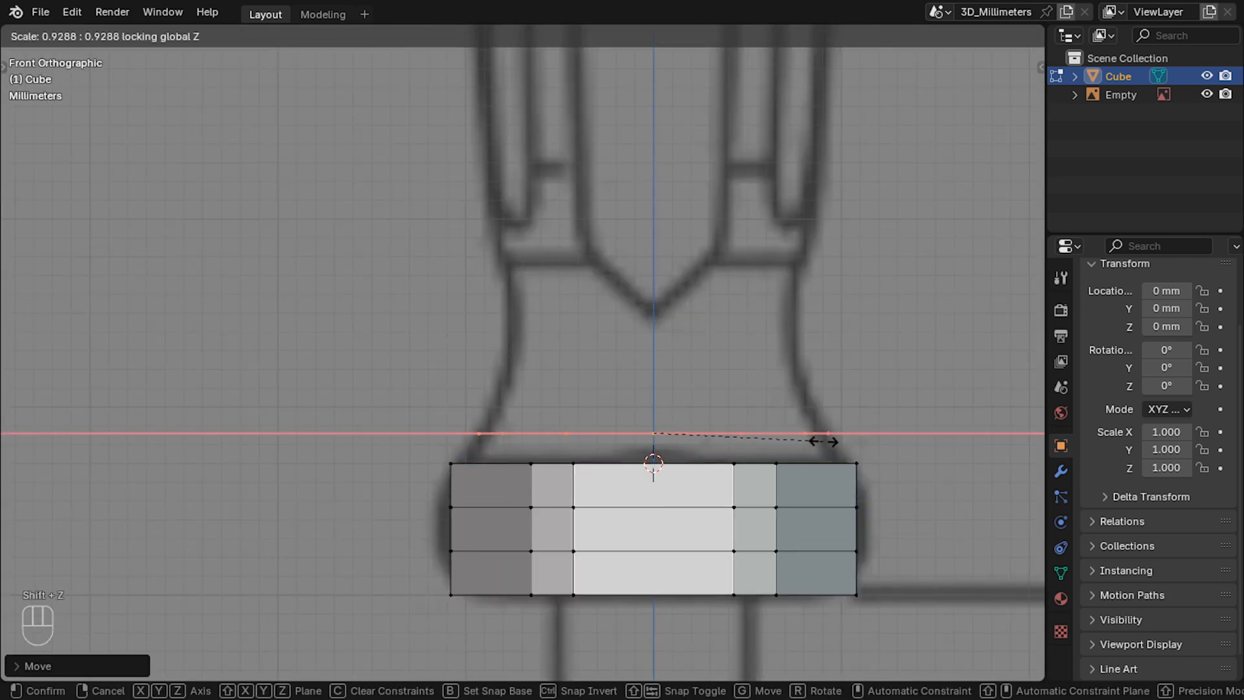
left_click(823, 441)
Extrude the circle up along Z to the horizontal line above the neck, then show the mesh in X-ray wireframe.
key("z")
left_click(837, 267)
left_click(954, 37)
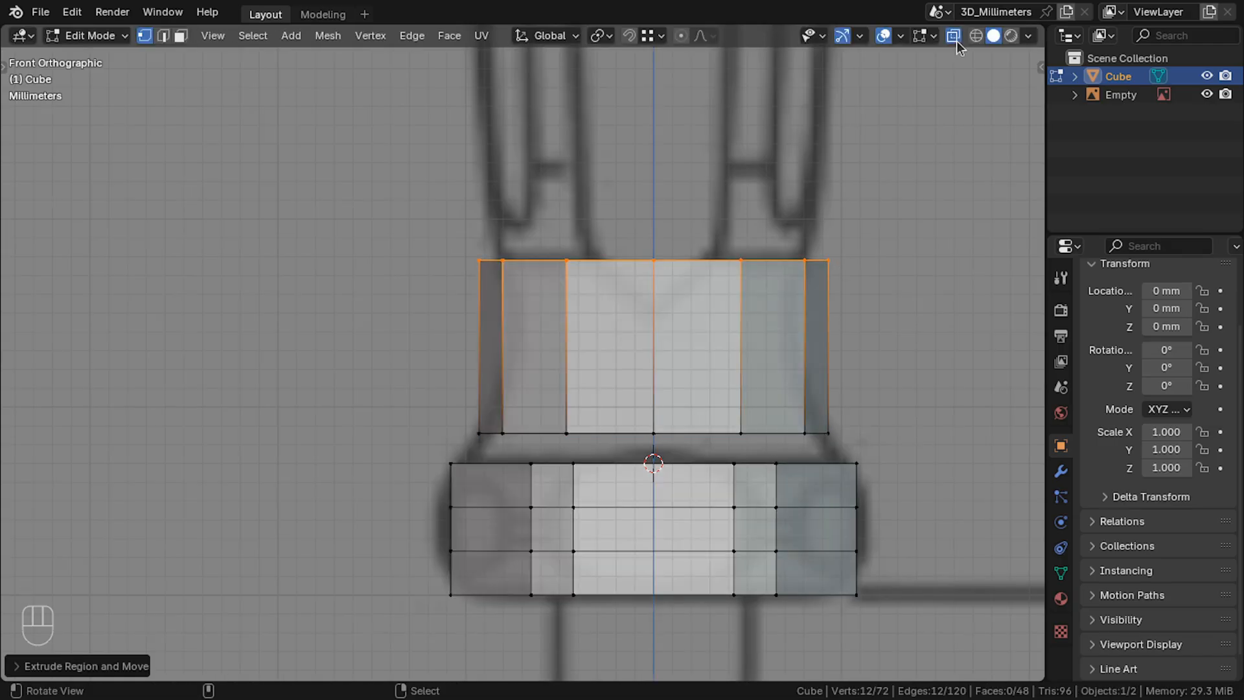
left_click(975, 36)
Scale the neck's top edge loop to 0.85 on X and Y, keeping Z locked.
scroll(765, 237, "up", 1)
left_click_drag(765, 238, 690, 311, "shift")
middle_click_drag(691, 311, 672, 425, "ctrl")
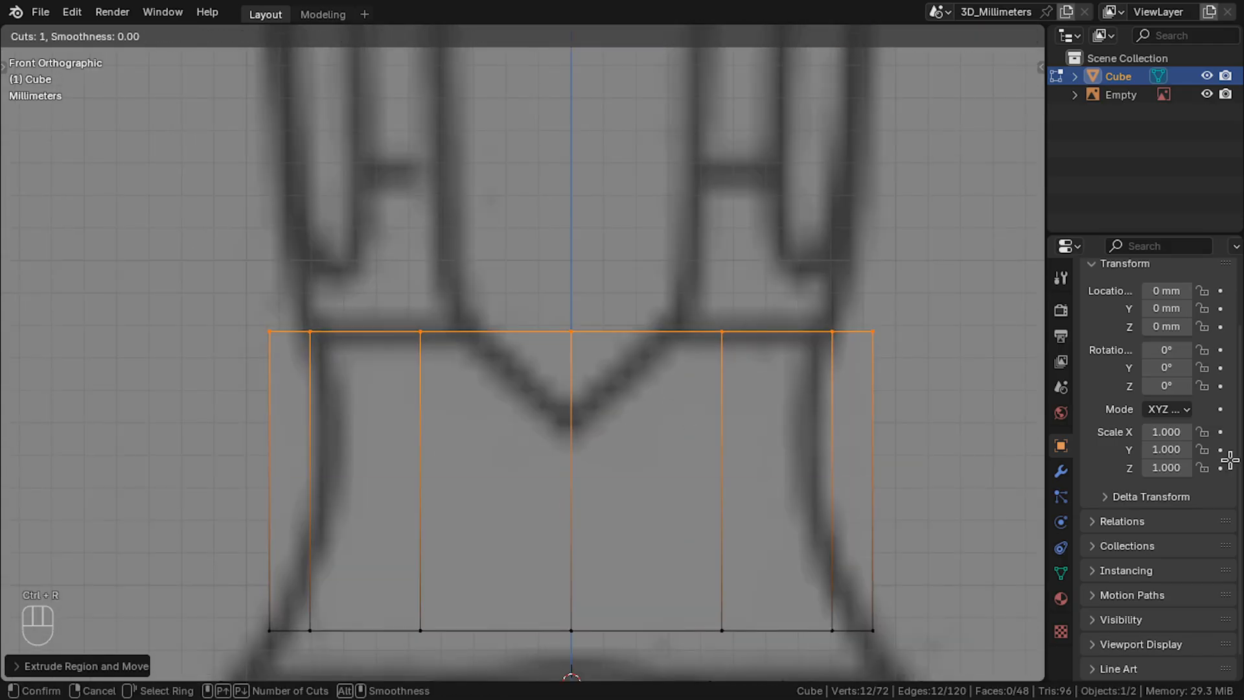
key("Escape")
scroll(804, 449, "down", 2)
key("s")
key("shift+z")
type("0.85")
key("KP_Enter")
Add loop cuts halfway up the neck and in its upper half, scaling each to match the curved reference outline.
scroll(758, 473, "up", 2)
key("Escape")
key("s")
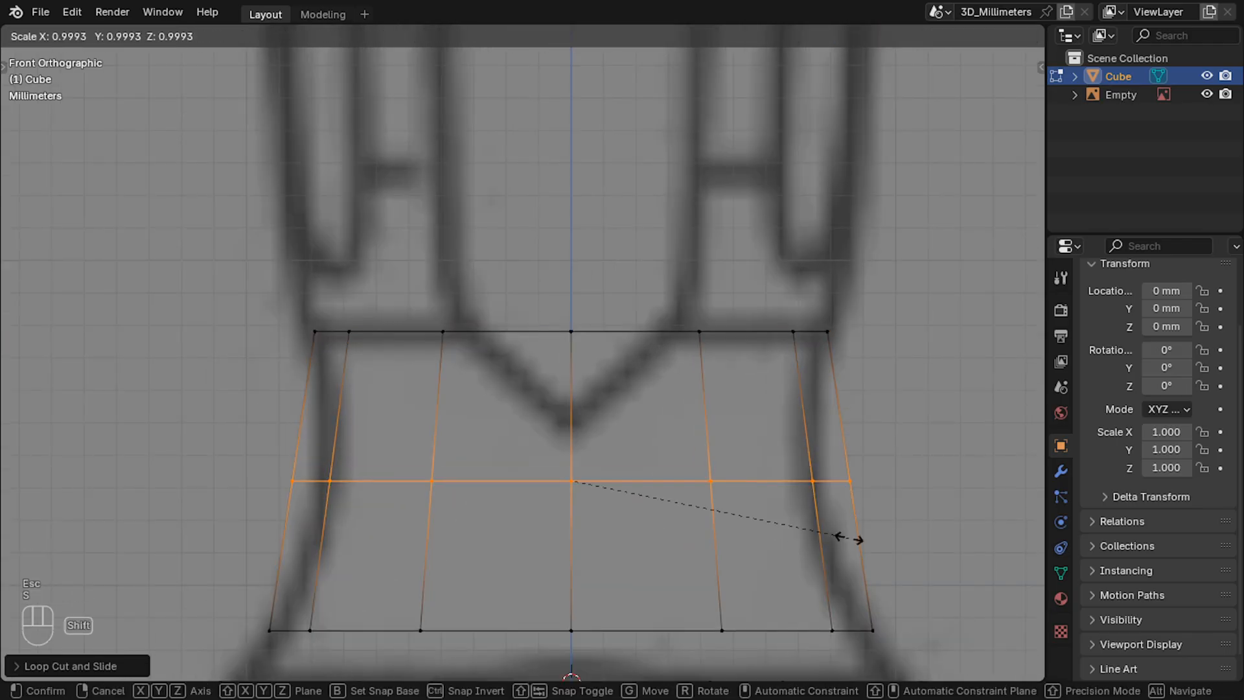
left_click(826, 528)
key("ctrl+r")
left_click(811, 421)
key("Escape")
key("s")
left_click(889, 480)
Add a loop cut in the neck's lower half and scale it to match the curved reference outline.
key("ctrl+r")
left_click(804, 525)
key("Escape")
key("s")
left_click(861, 546)
Return to Object Mode with solid shading and X-ray turned off.
key("Tab")
scroll(861, 546, "down", 8)
left_click(992, 36)
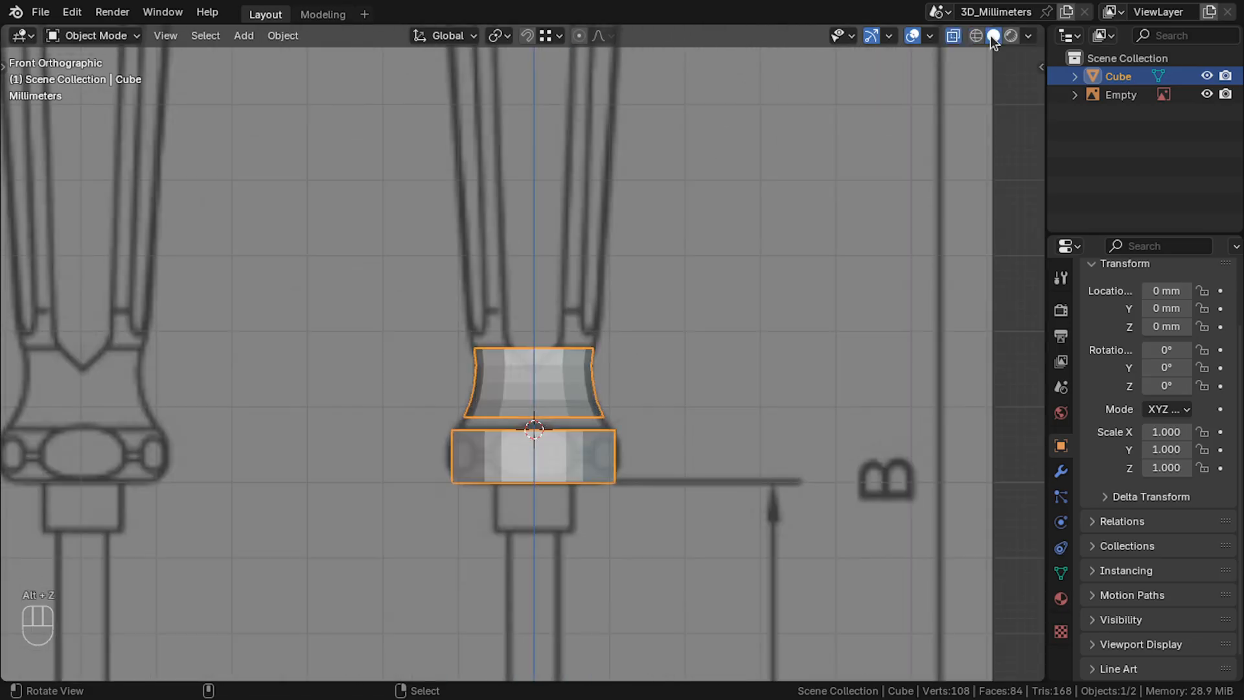
left_click(953, 36)
middle_click_drag(800, 294, 770, 351)
Add a Subdivision Surface modifier to the collar and neck object.
left_click(1060, 471)
left_click_drag(1046, 350, 965, 337)
left_click(1125, 306)
mouse_move(1077, 370)
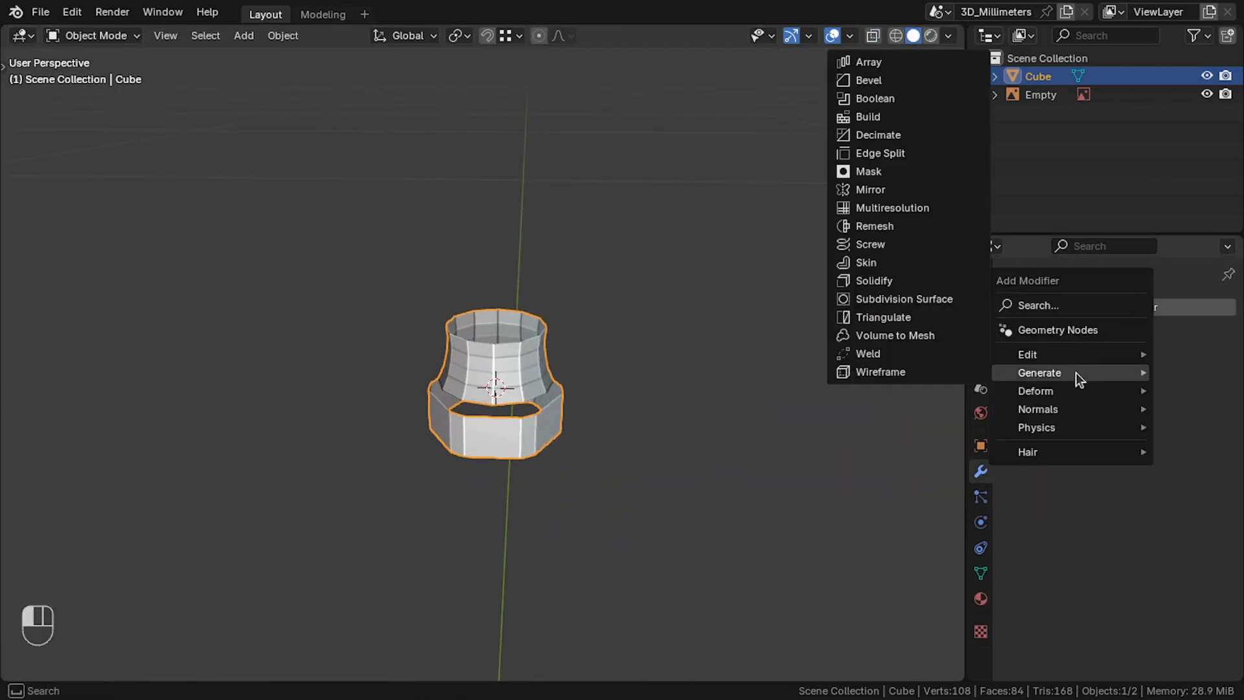
left_click(950, 300)
middle_click_drag(951, 300, 867, 465)
Add a Smooth by Angle modifier to the collar and neck object.
left_click(1071, 307)
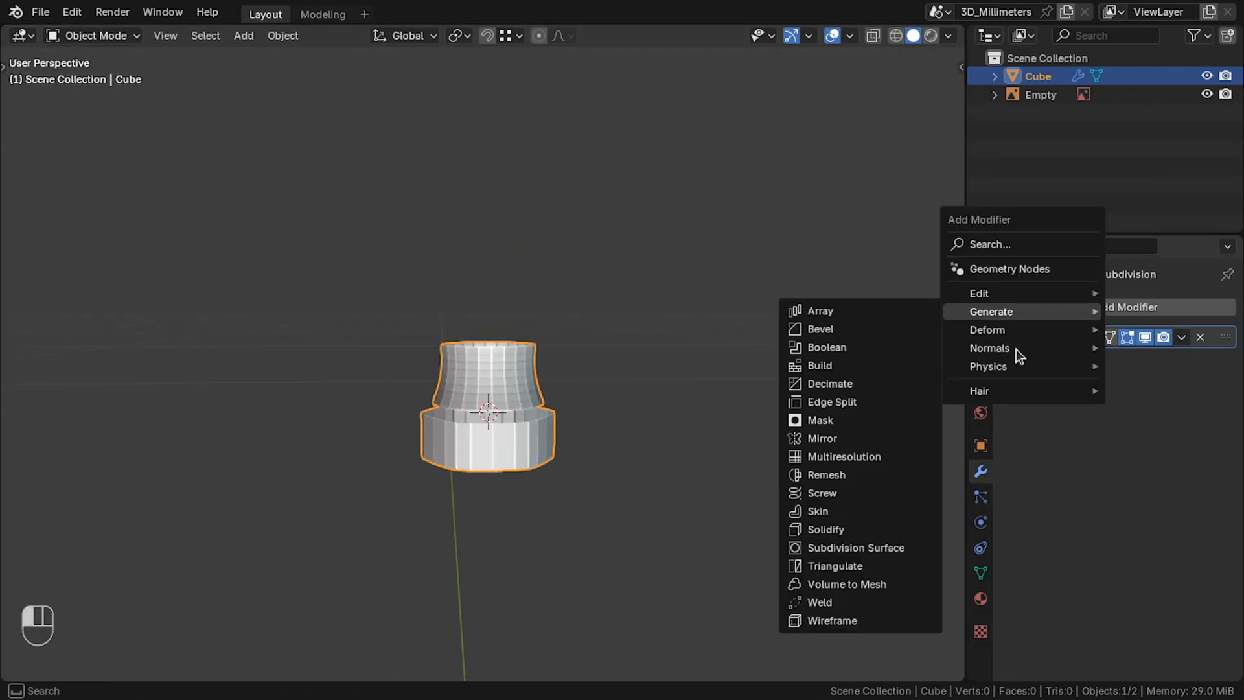
mouse_move(1015, 353)
left_click(857, 389)
left_click(1010, 362)
middle_click_drag(557, 434, 624, 496)
In Edit Mode from the front view, select the collar's bottom edge loop and snap the 3D cursor to its centre.
key("KP_1")
key("Tab")
scroll(518, 495, "up", 4)
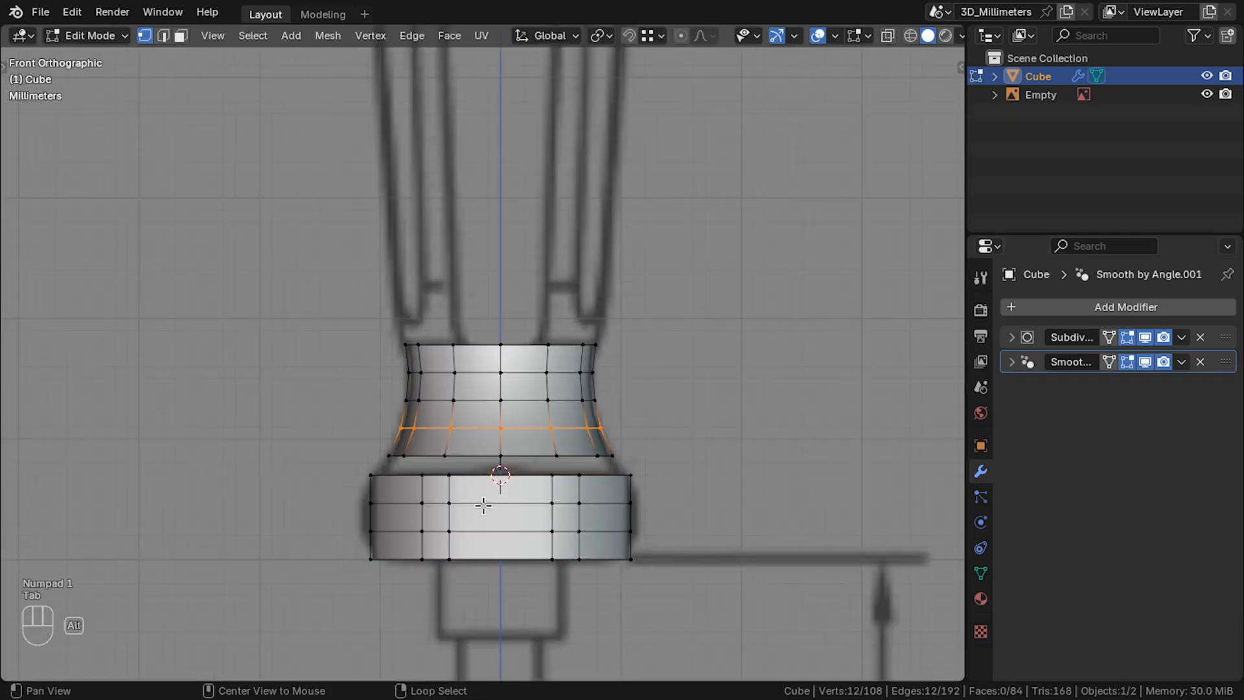
middle_click_drag(484, 507, 469, 427, "shift")
key("shift+s")
key("2")
Add a 12-vertex circle with a 10 mm radius at the 3D cursor beneath the collar.
key("shift+a")
left_click(472, 507)
left_click(37, 670)
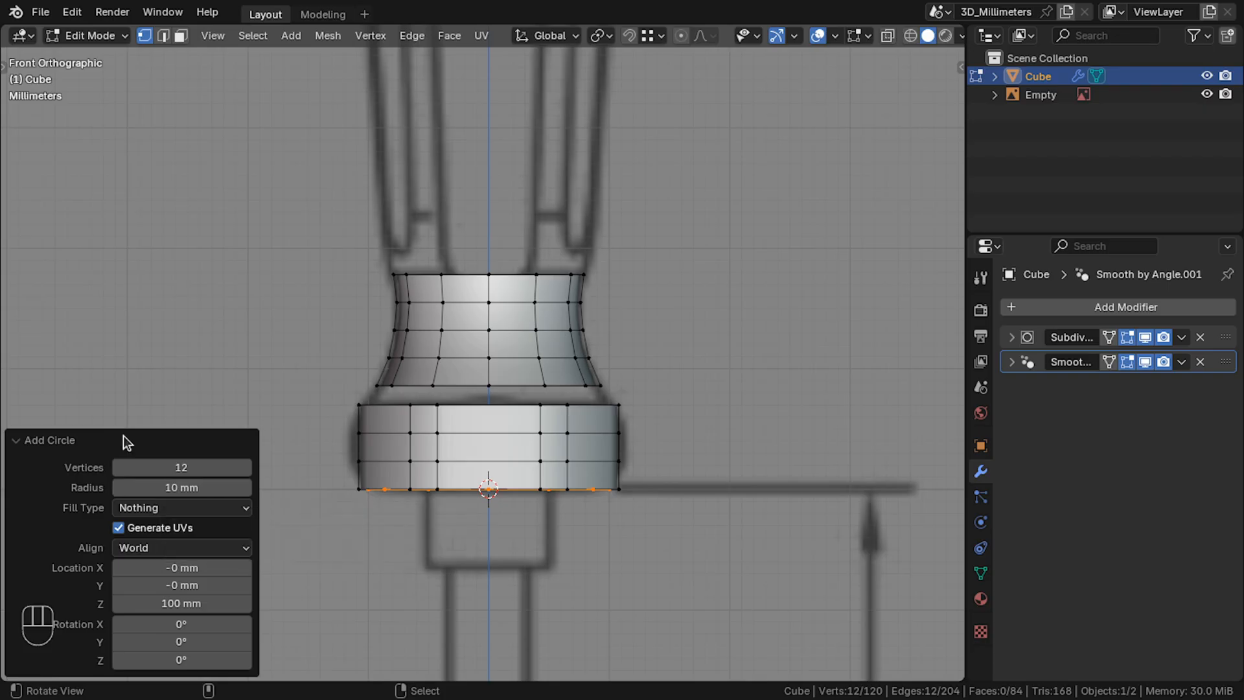
left_click(50, 440)
Scale the bottom circle down to the width of the ferrule below the collar in the reference image.
middle_click_drag(391, 551, 391, 386)
key("KP_1")
key("s")
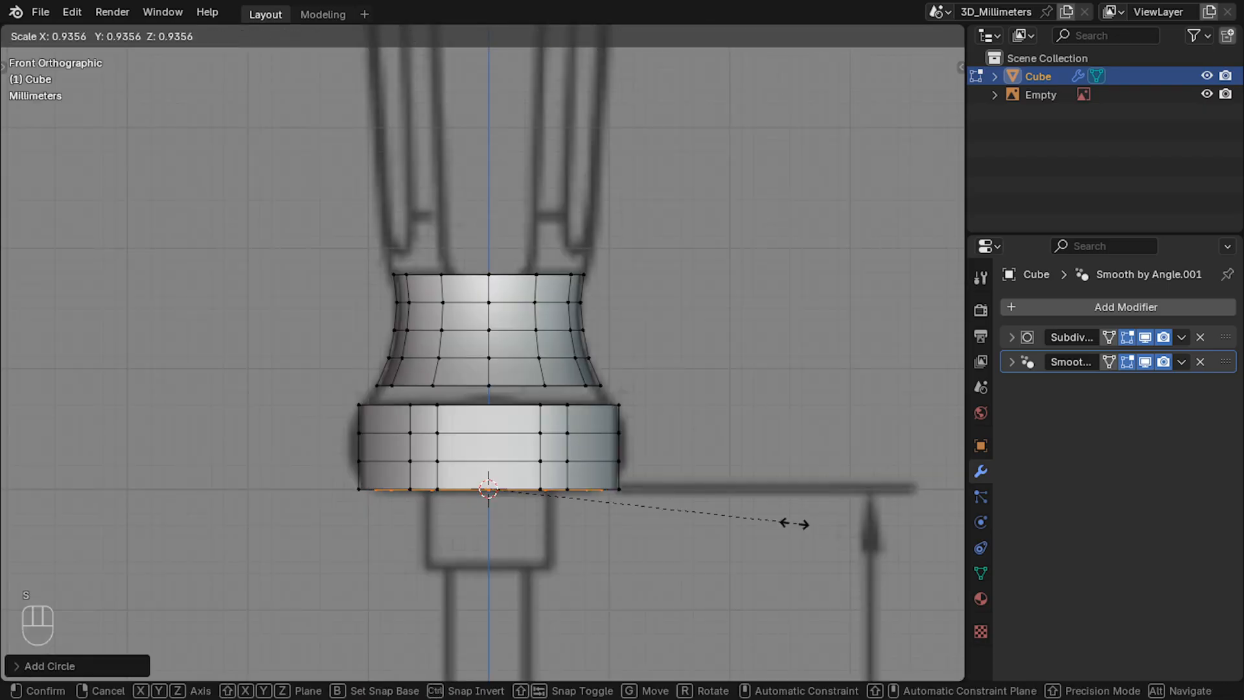
left_click(666, 507)
scroll(666, 506, "up", 2)
middle_click_drag(589, 576, 577, 506, "shift")
key("KP_1")
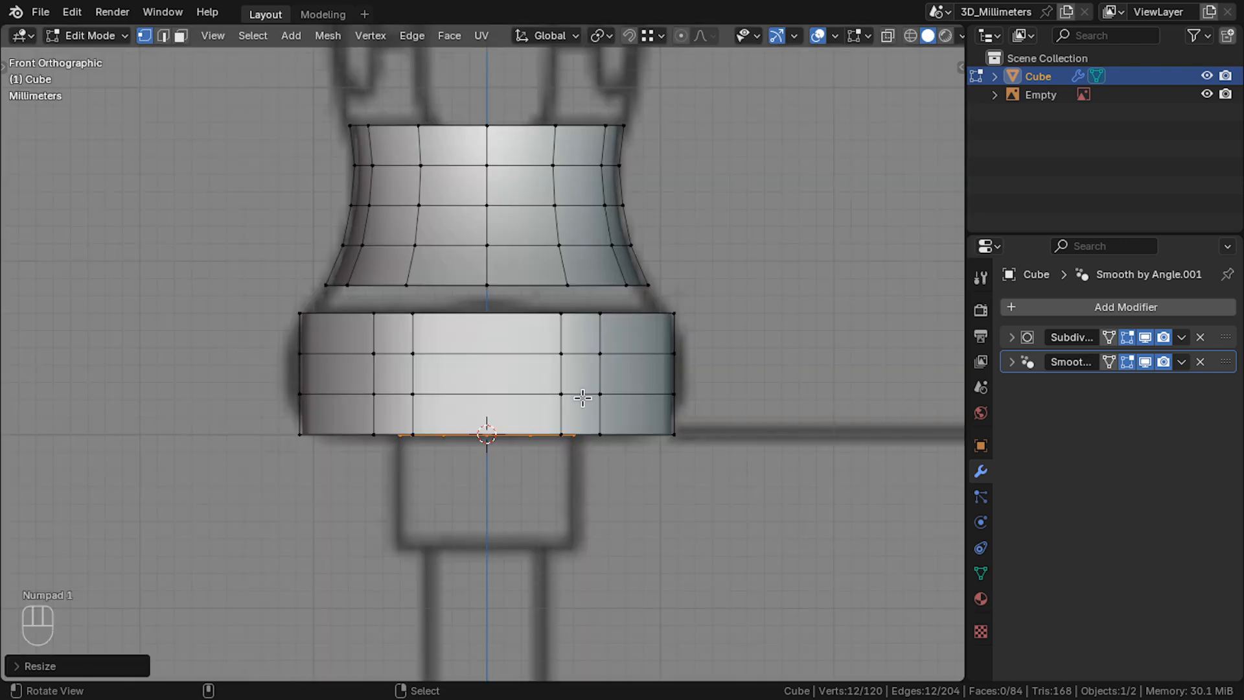
Extrude the ferrule circle down along Z to the ferrule's lower end in the reference image and rotate the ferrule.
key("e")
key("z")
left_click(520, 525)
key("l")
middle_click_drag(641, 309, 667, 398)
key("r")
left_click(737, 352)
key("KP_1")
left_click(515, 351)
Select the neck's bottom loop and the collar's top loop and bridge them.
left_click_drag(396, 347, 467, 425)
scroll(466, 425, "down", 3)
key("Tab")
key("Tab")
right_click(444, 342, "alt")
right_click(447, 376, "alt+shift")
left_click(412, 37)
left_click(415, 93)
key("Tab")
key("Tab")
Select the linked ferrule geometry and rotate it about Z so its faces line up with the collar's sides.
left_click_drag(412, 295, 463, 479)
key("KP_1")
scroll(469, 419, "down", 1)
right_click(465, 566)
key("l")
key("KP_1")
key("r")
key("z")
left_click(542, 555, "ctrl")
left_click_drag(541, 555, 532, 505)
Try to bridge the collar's bottom loop to the ferrule's top loop.
scroll(532, 505, "down", 2)
right_click(430, 429)
left_click(412, 36)
left_click(456, 94)
left_click_drag(464, 320, 503, 233)
key("ctrl+z")
In edge select mode, fill a face between the collar's front bottom edge and the facing ferrule top edge.
left_click_drag(480, 298, 456, 372)
key("2")
scroll(464, 459, "up", 2)
left_click(464, 460)
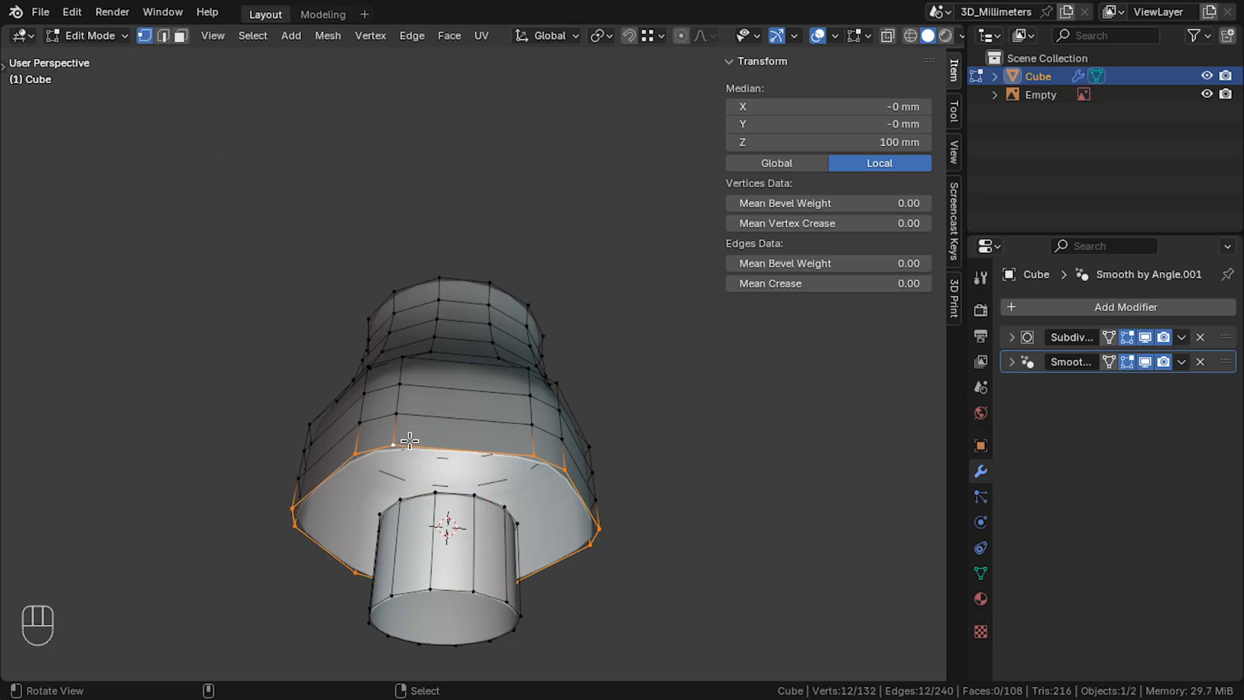
middle_click_drag(529, 520, 441, 493)
left_click(163, 36)
key("KP_1")
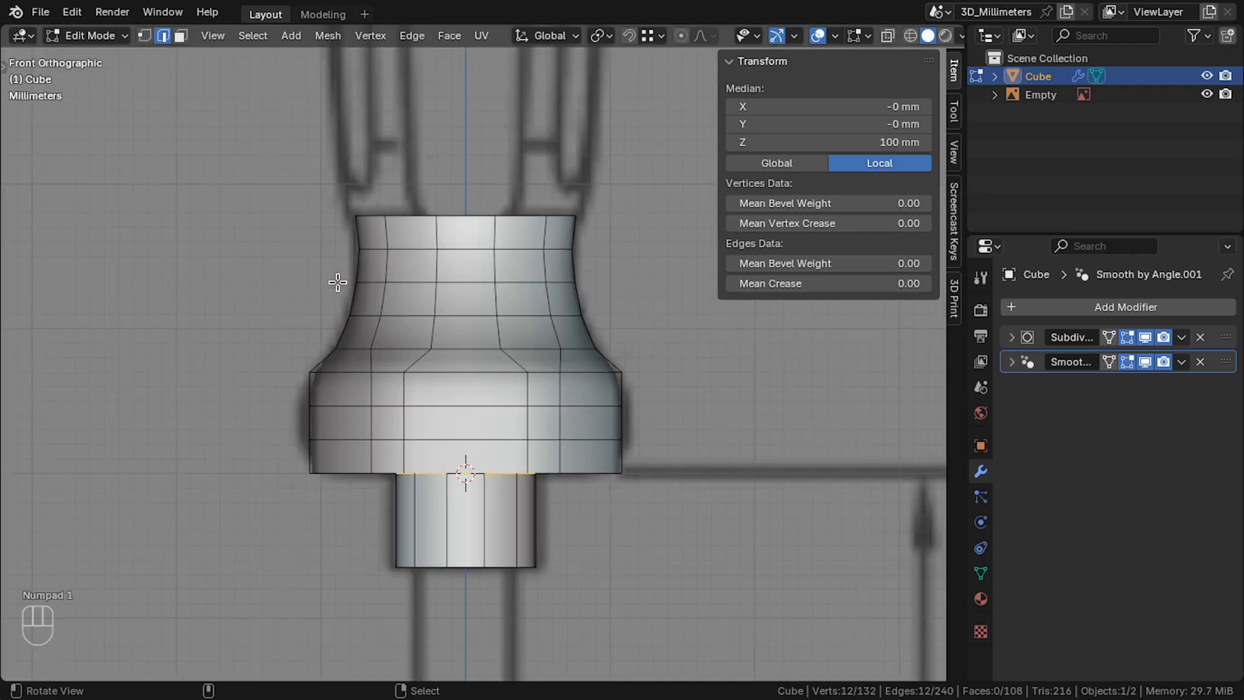
left_click_drag(535, 551, 476, 481)
key("f")
Hide the Subdivision and Smooth by Angle modifiers in the viewport and fill more underside faces between matching collar and ferrule edges.
left_click(1145, 337)
left_click(1145, 361)
key("b")
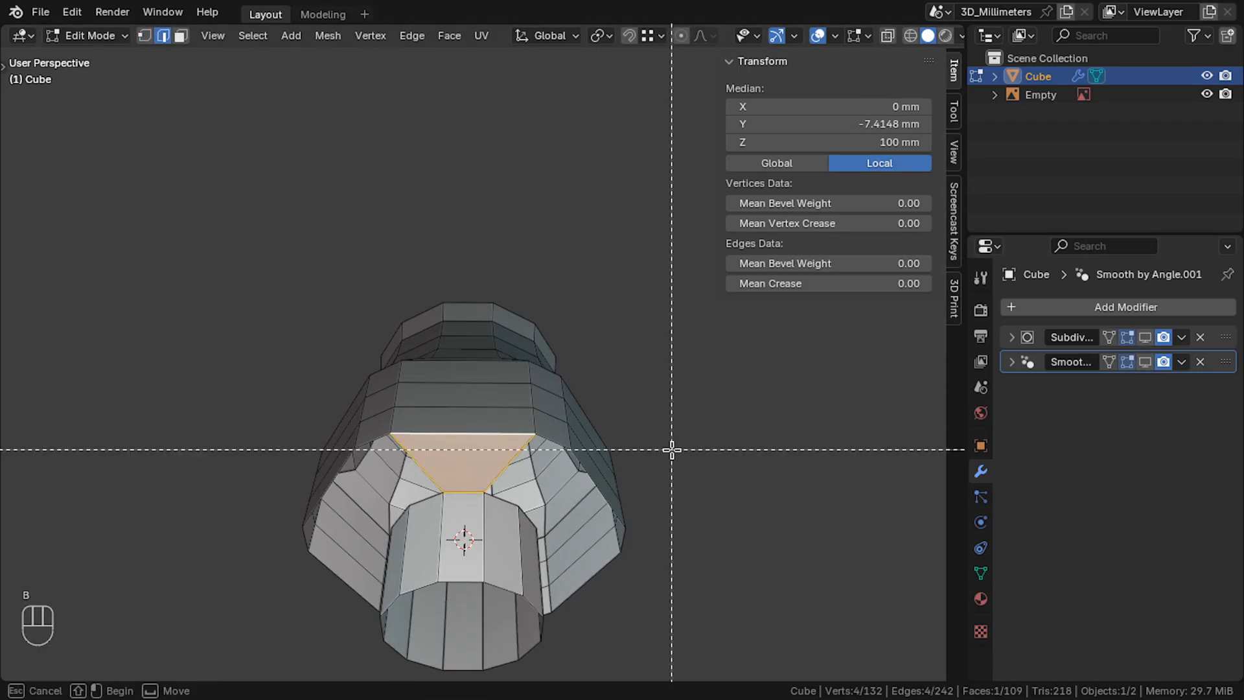
key("n")
left_click_drag(680, 430, 593, 480)
right_click(537, 485)
right_click(540, 459, "shift")
key("f")
middle_click_drag(540, 459, 578, 483)
left_click_drag(518, 303, 424, 282)
In vertex select mode, pick matching collar and ferrule vertices and fill the next faces around the collar's underside.
left_click(145, 36)
scroll(505, 363, "up", 1)
right_click(517, 381)
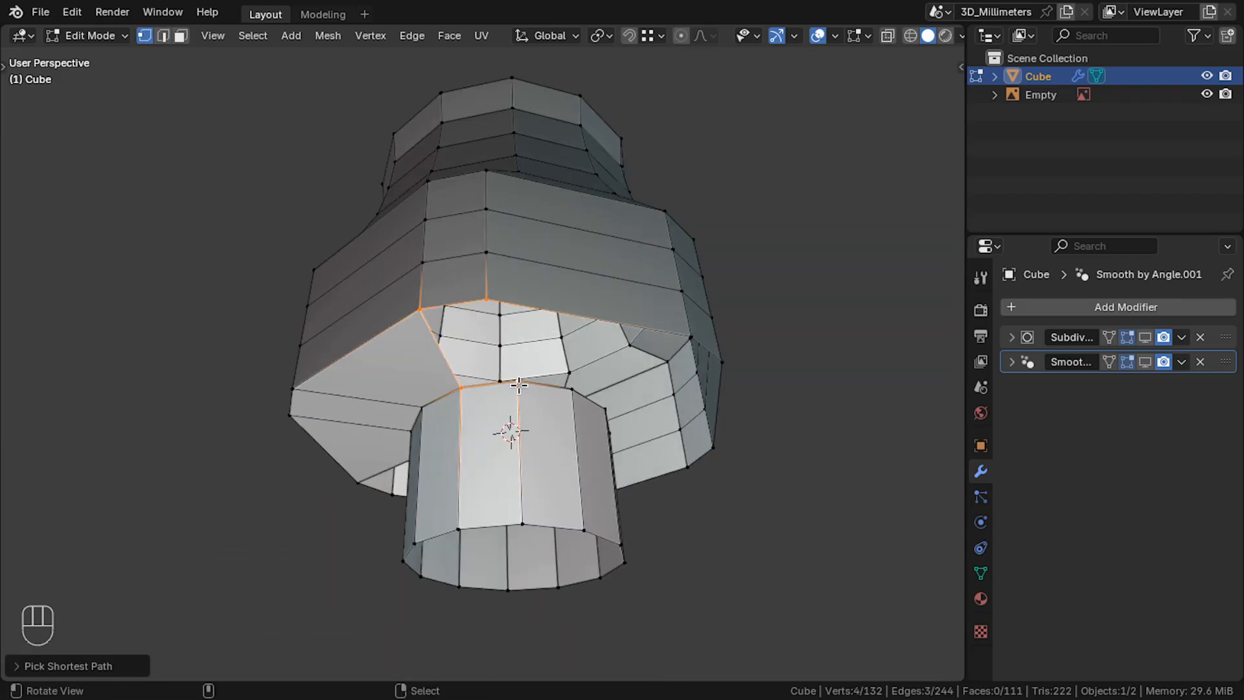
key("f")
middle_click_drag(518, 385, 473, 399)
key("f")
middle_click_drag(501, 357, 393, 296)
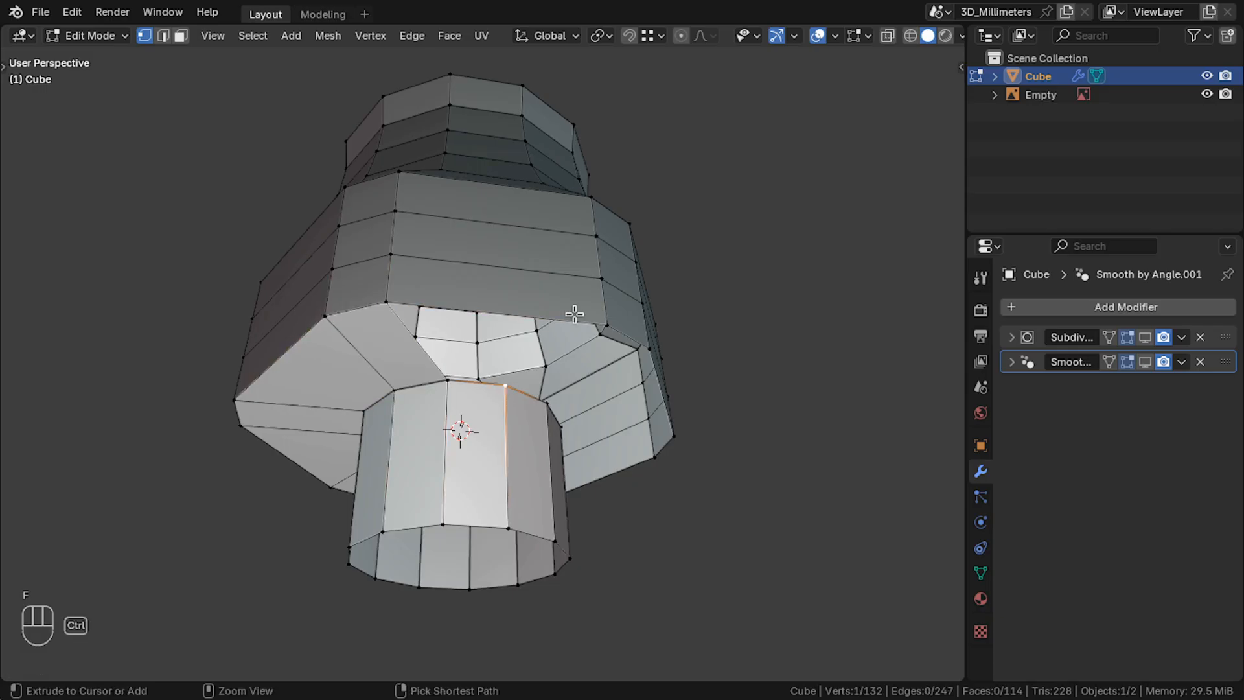
left_click(545, 341, "ctrl")
middle_click_drag(546, 342, 519, 314)
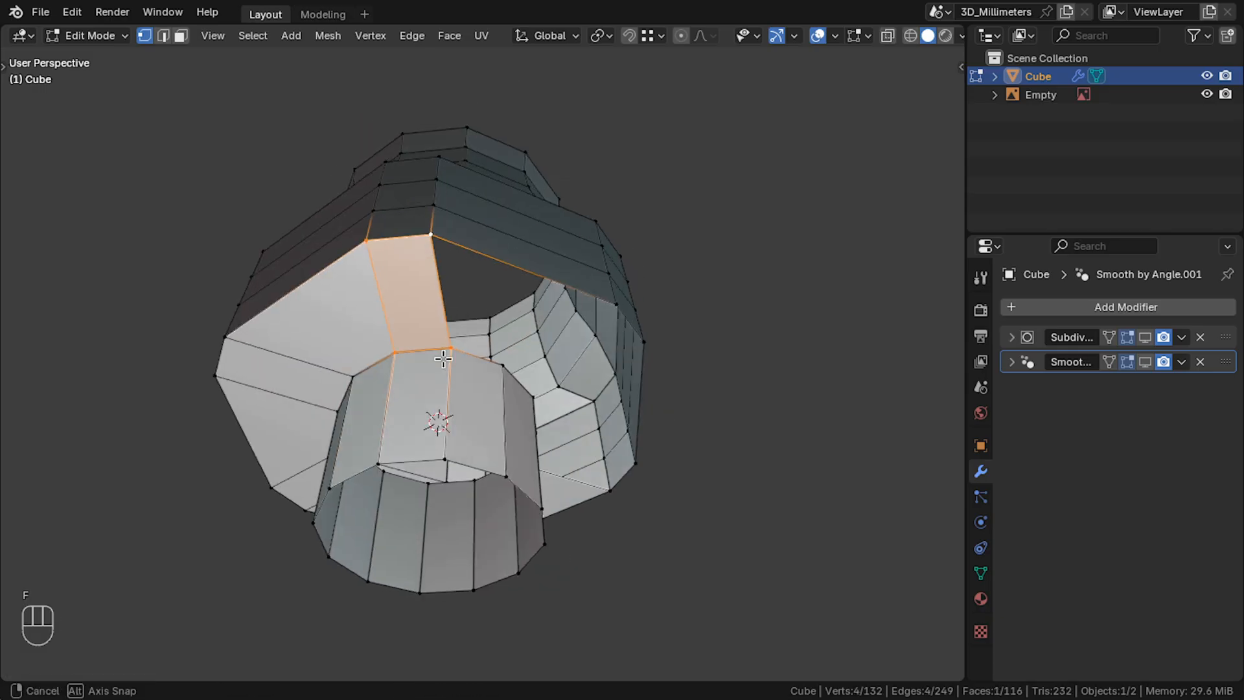
Fill the remaining gaps between the collar's bottom loop and the ferrule to close the underside.
middle_click_drag(464, 362, 427, 383)
left_click_drag(534, 368, 485, 353)
right_click(460, 394)
right_click(450, 291, "ctrl")
key("f")
left_click_drag(545, 397, 510, 420)
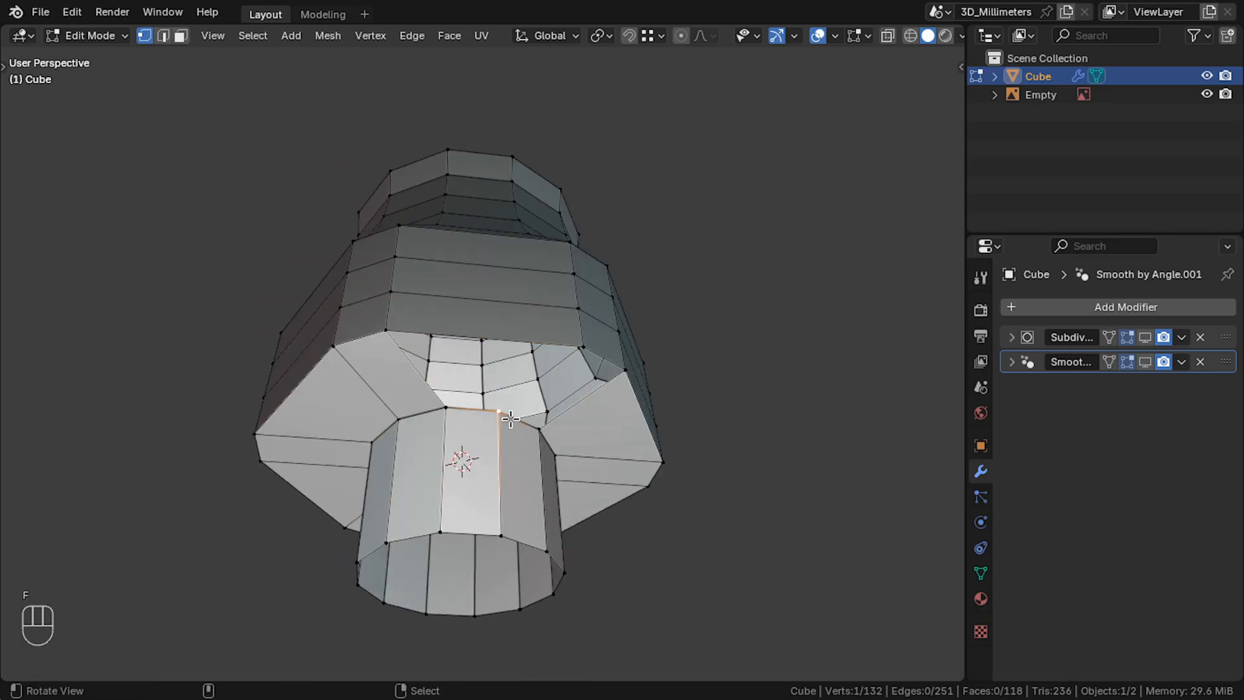
middle_click_drag(578, 360, 429, 283)
left_click(429, 283)
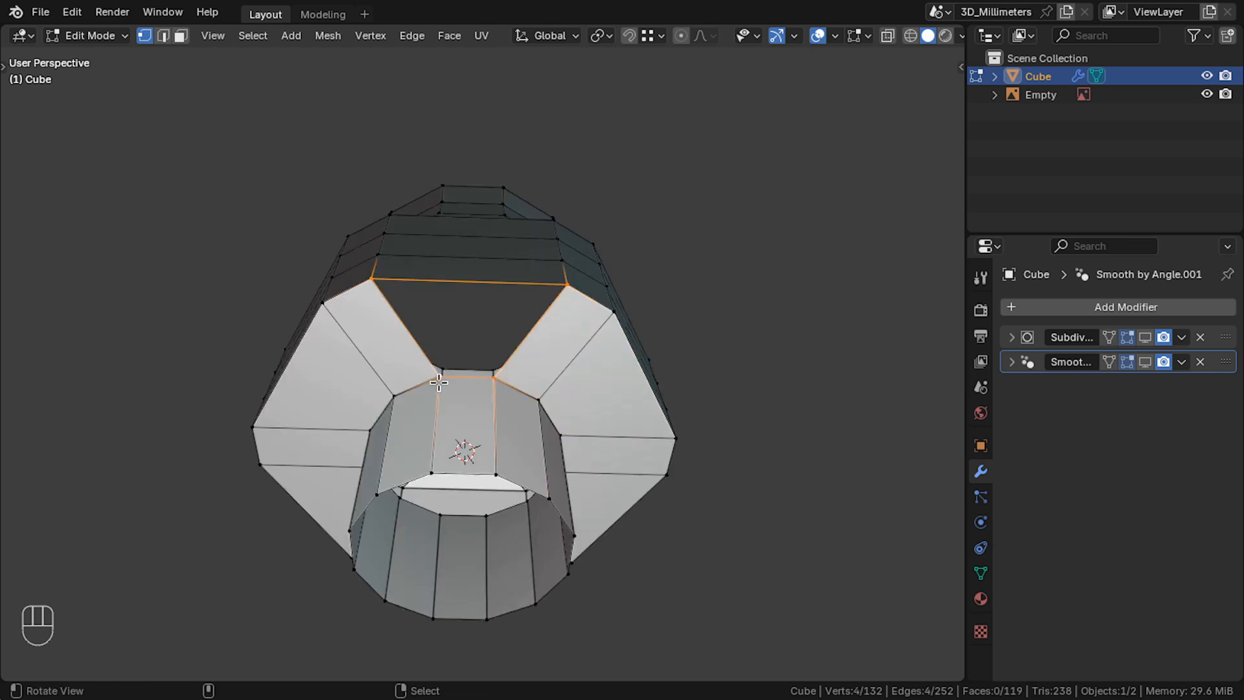
key("f")
In Object Mode from the front view, enable the Face Orientation overlay.
key("Tab")
left_click_drag(439, 382, 583, 491)
key("KP_1")
left_click(849, 35)
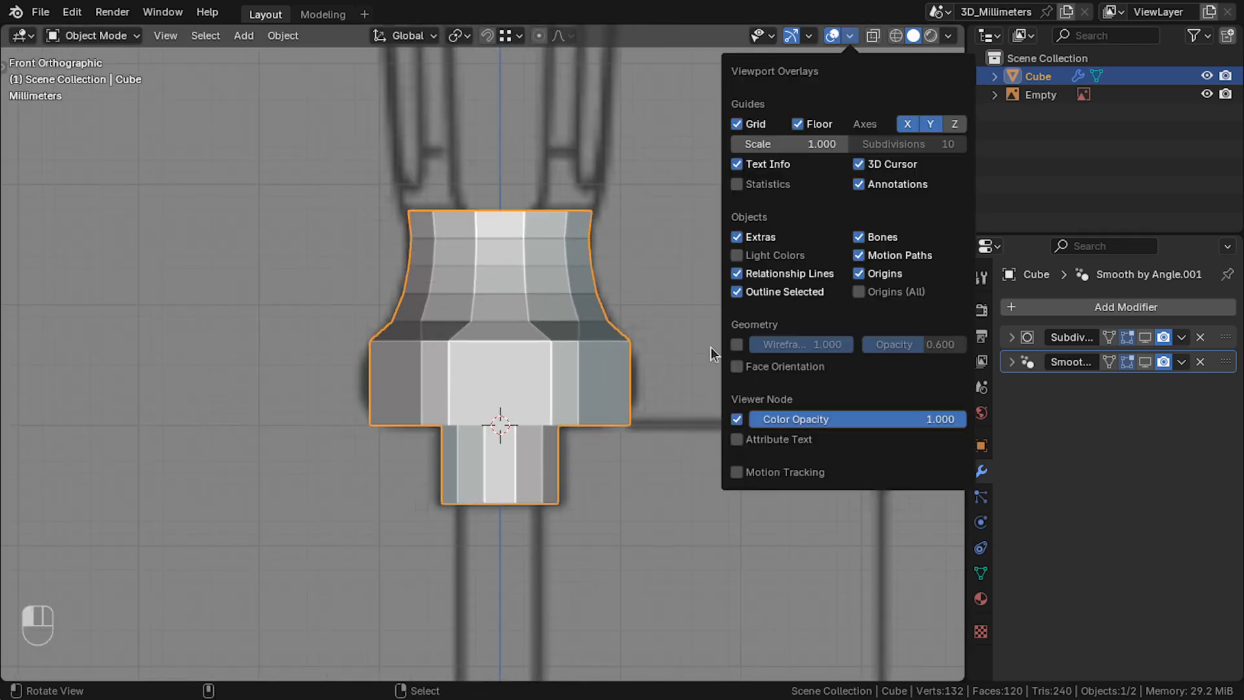
left_click(736, 366)
Select the whole mesh in Edit Mode and recalculate its normals so all faces point outward.
key("Tab")
key("a")
left_click(327, 35)
mouse_move(401, 343)
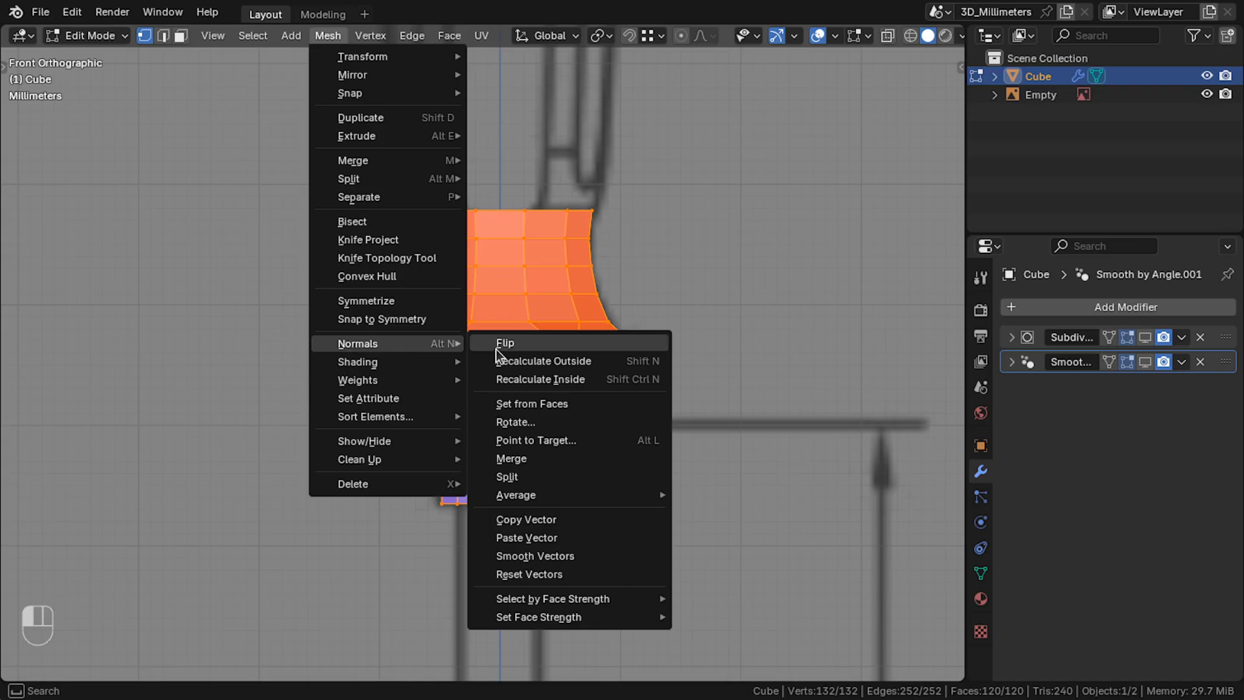
left_click(505, 342)
left_click(328, 36)
left_click(535, 360)
left_click(370, 36)
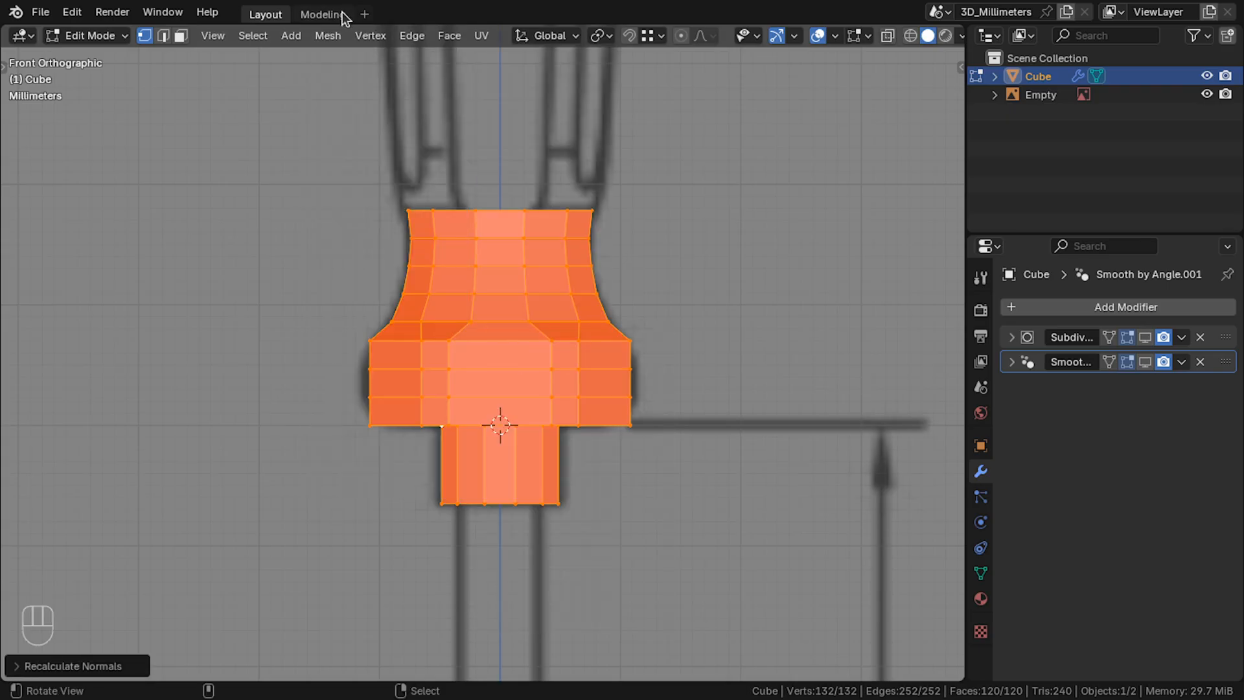
left_click(71, 666)
left_click(117, 660)
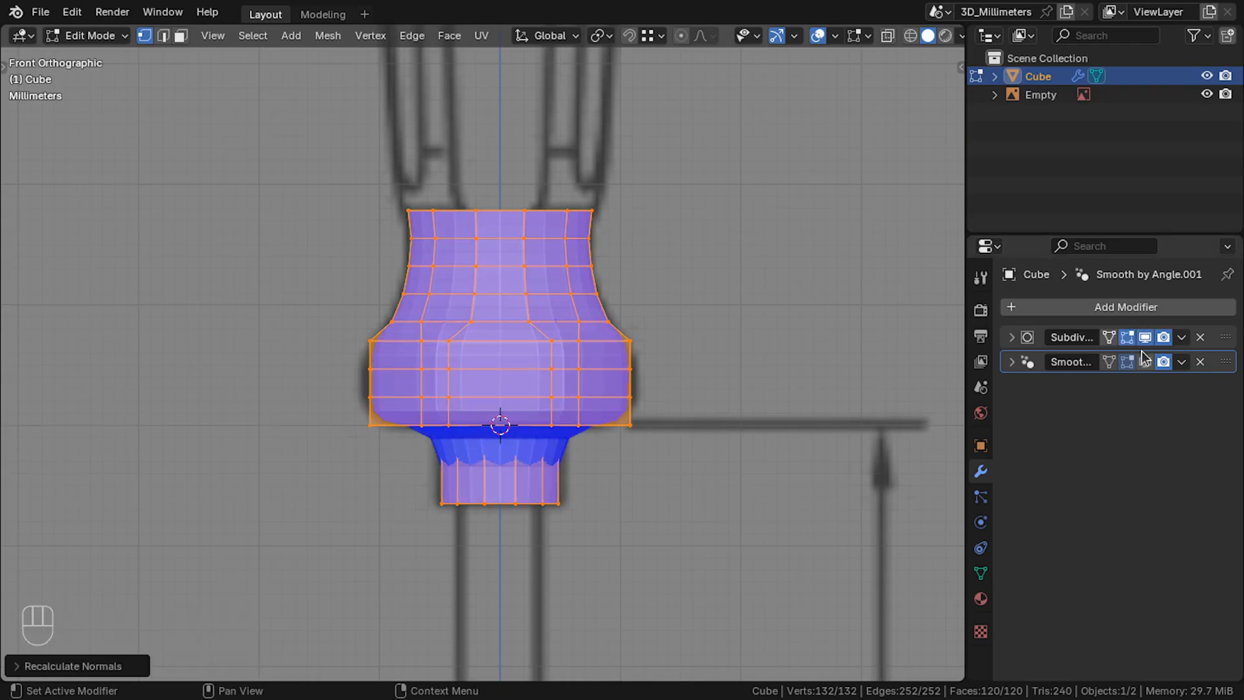
Show the Subdivision and Smooth by Angle modifiers in the viewport again and return to Object Mode.
left_click(1011, 361)
scroll(584, 383, "down", 1)
middle_click_drag(583, 383, 568, 440)
key("Tab")
key("KP_1")
scroll(569, 441, "up", 1)
left_click(1145, 362)
middle_click_drag(499, 414, 445, 426)
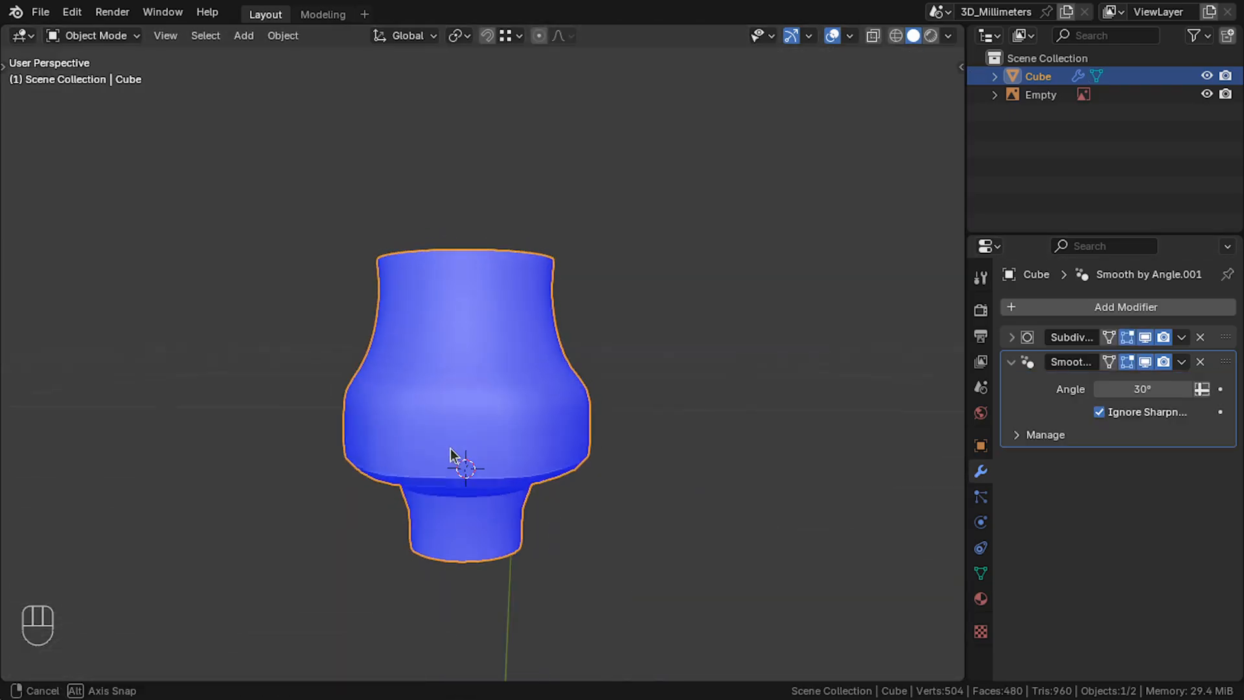
In Edit Mode, duplicate the collar's middle edge loop and place the copy just above the neck's top edge.
key("Tab")
key("KP_1")
scroll(473, 436, "up", 2)
scroll(384, 444, "down", 3)
scroll(417, 555, "up", 2)
left_click(416, 554, "alt")
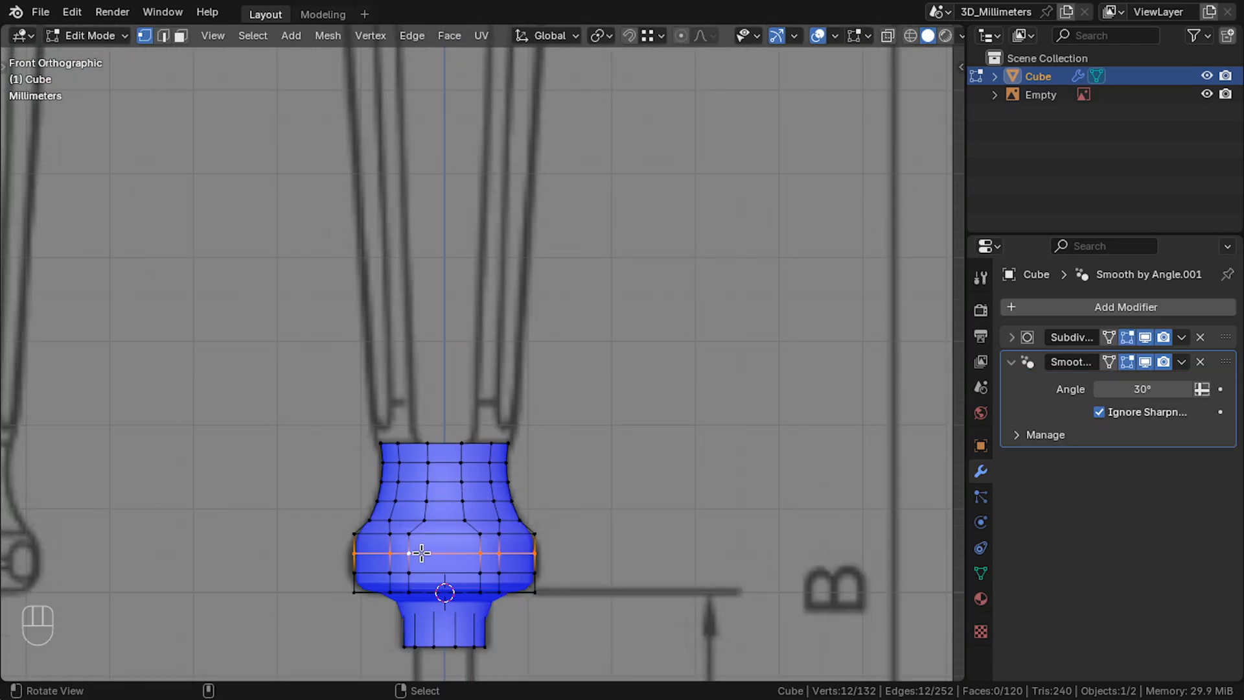
key("shift+d")
left_click(450, 426)
scroll(492, 425, "up", 2)
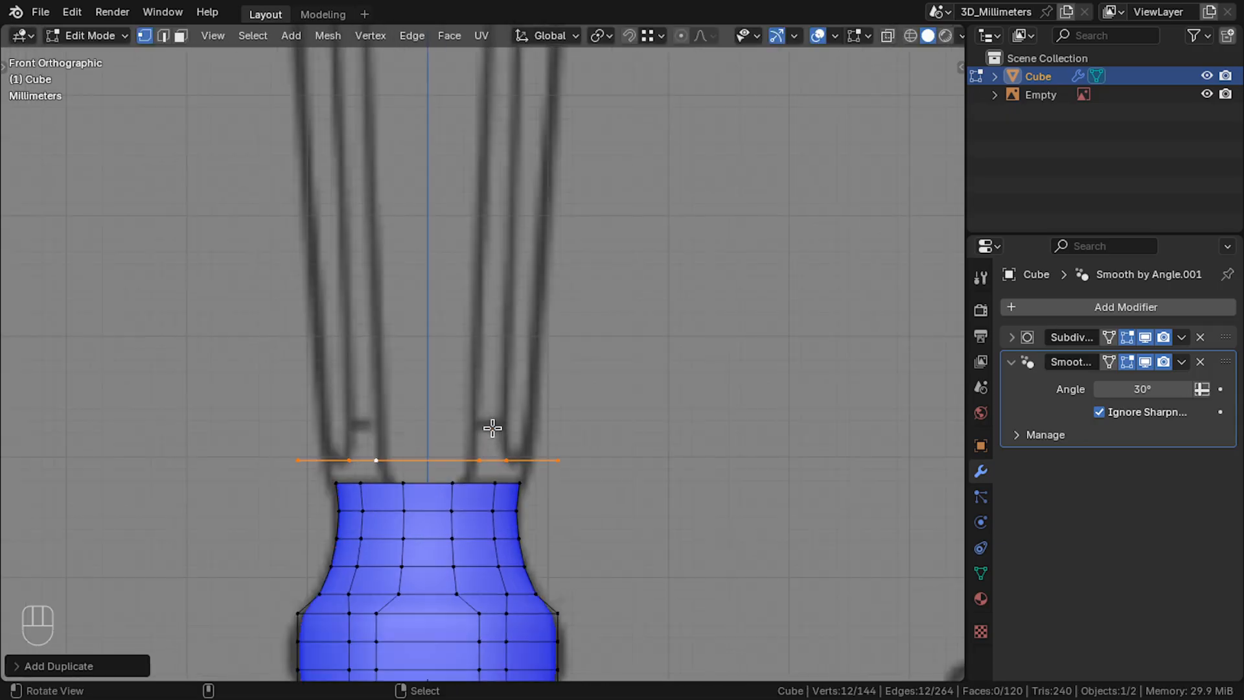
Scale the duplicated loop down to the width of the handle's lower end in the reference image.
scroll(492, 383, "up", 2)
key("s")
key("s")
left_click(745, 536)
middle_click_drag(745, 536, 702, 577)
key("KP_1")
With X-ray on, select the duplicated loop together with the neck's top loop and bridge them.
key("alt+z")
left_click_drag(217, 233, 606, 301, "shift")
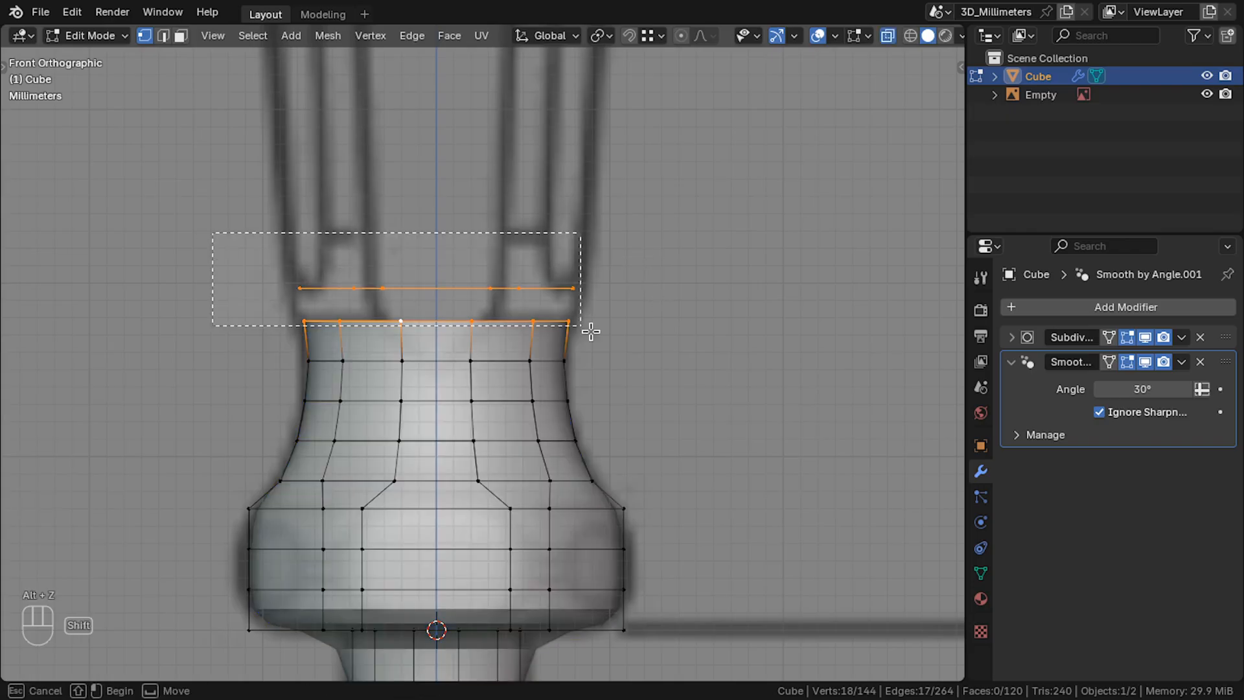
left_click(412, 35)
left_click(459, 94)
middle_click_drag(449, 262, 361, 269)
key("alt+z")
Select the new top edge loop and extrude it up along Z by about 66 mm to form the handle.
left_click(366, 278, "alt")
key("KP_1")
key("alt+z")
left_click(894, 36)
left_click(890, 37)
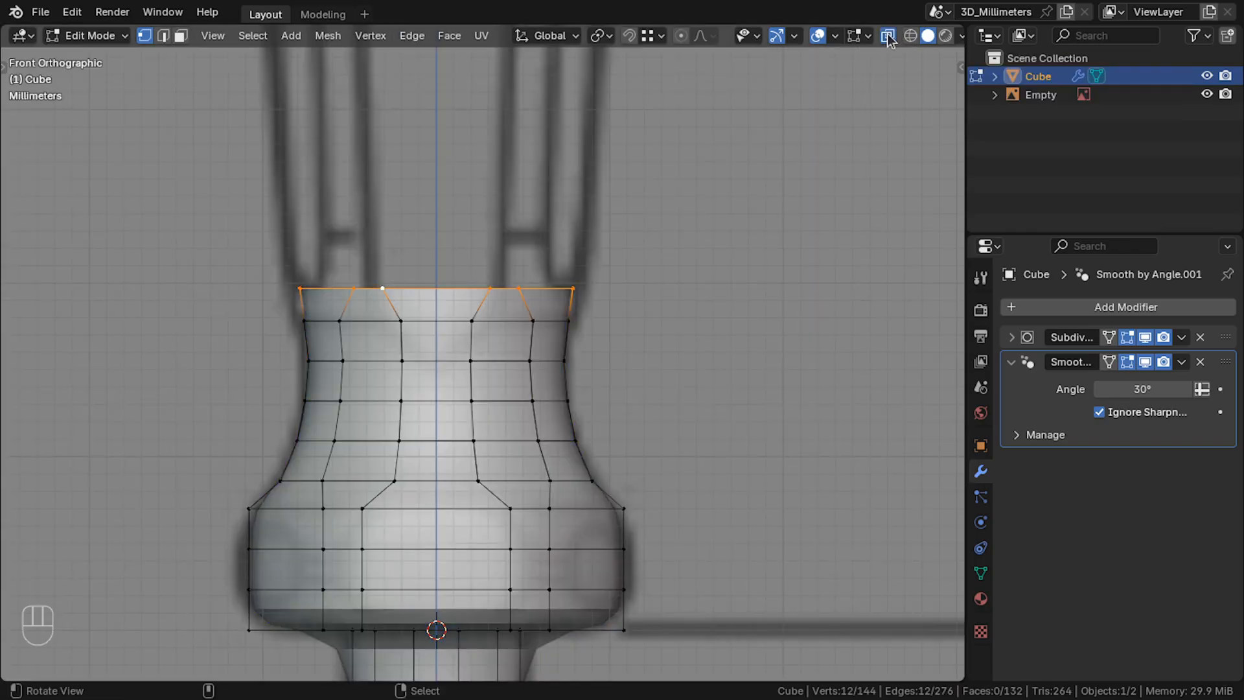
scroll(889, 40, "down", 1)
middle_click_drag(901, 49, 844, 94, "shift")
left_click(896, 37)
scroll(415, 343, "down", 2)
scroll(399, 363, "down", 3)
middle_click_drag(397, 361, 427, 600, "shift")
key("e")
key("z")
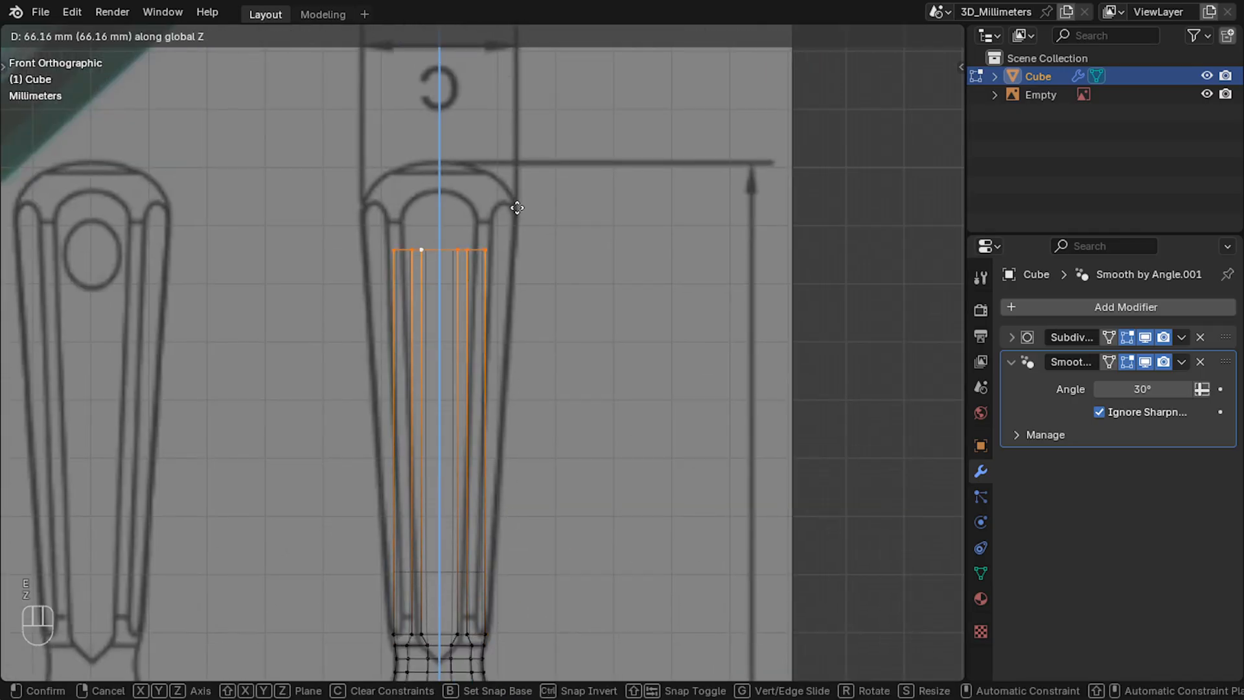
key("Return")
Raise the handle's top loop to the groove ends in the reference and scale it about 1.7 times with Z locked.
scroll(514, 344, "up", 8)
key("g")
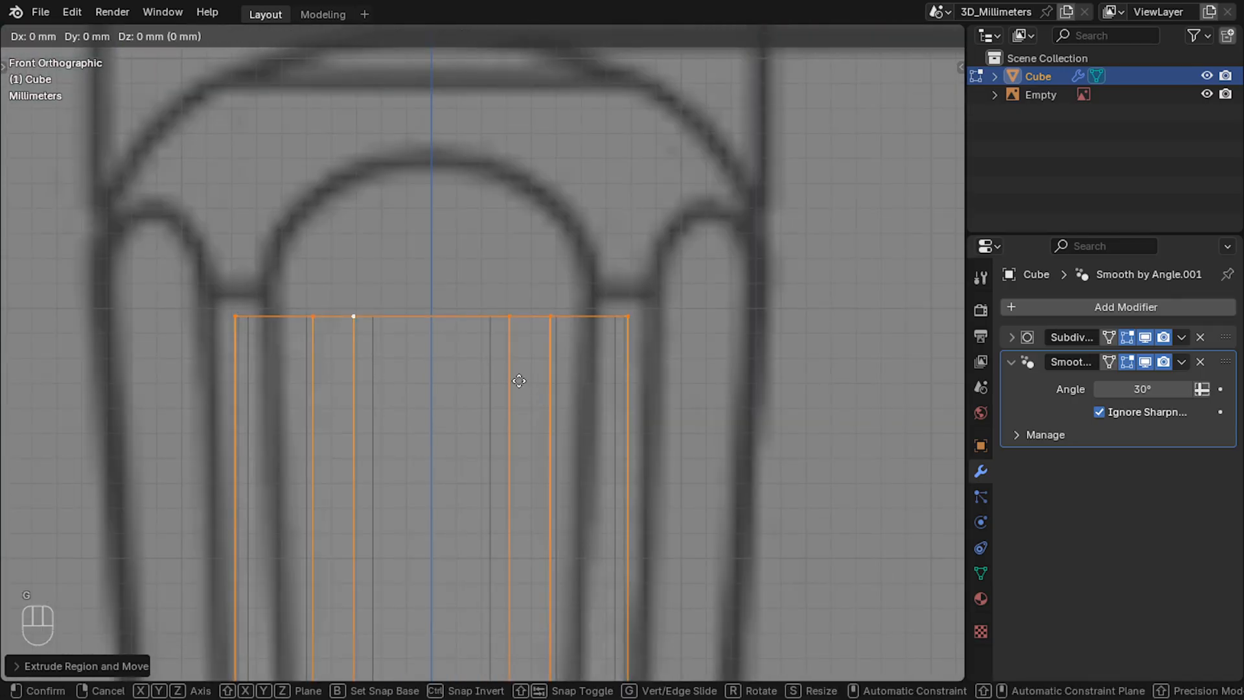
key("Return")
key("s")
key("shift+z")
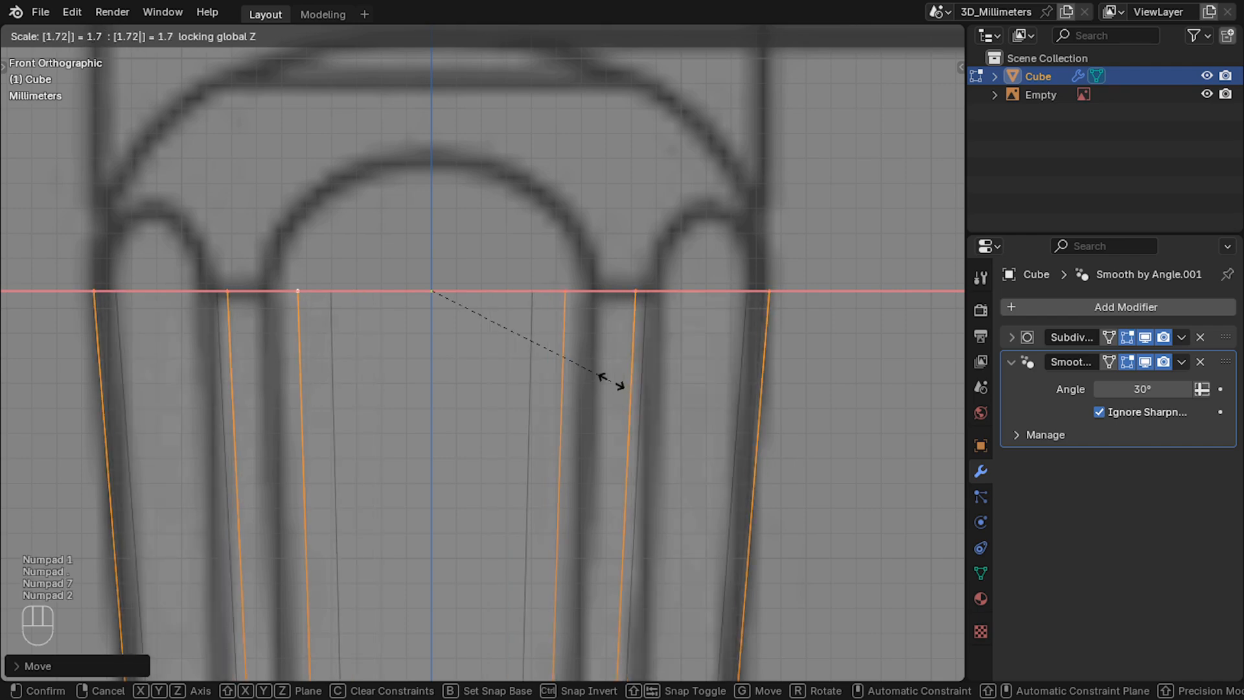
key("Return")
scroll(608, 380, "down", 2)
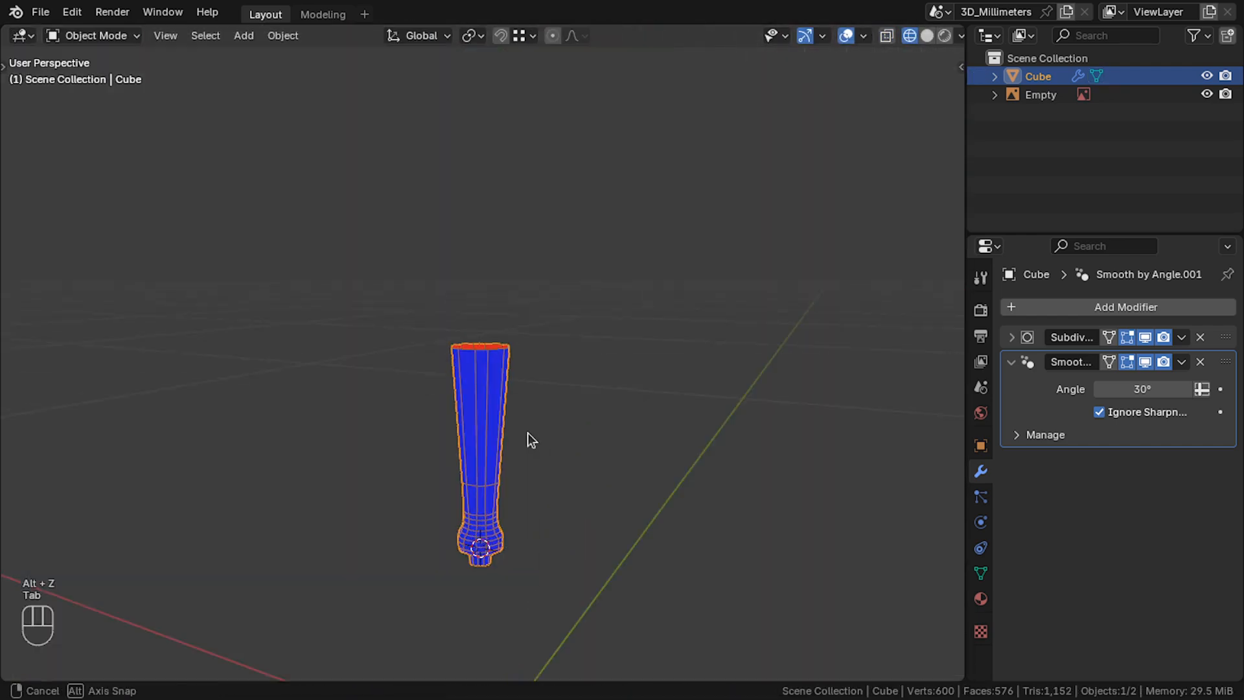
left_click(527, 436)
middle_click_drag(527, 436, 585, 451)
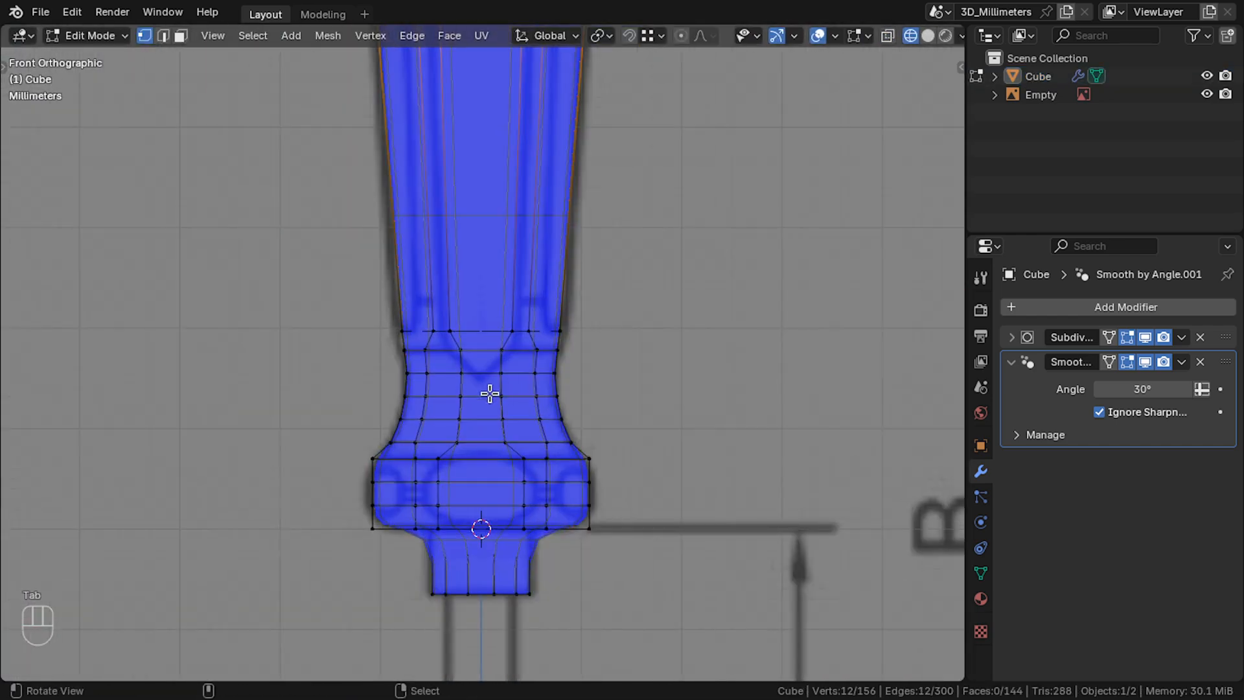
Duplicate a neck edge loop and move the copy up along Z to just above the handle's top edge.
scroll(522, 311, "down", 3)
key("shift+d")
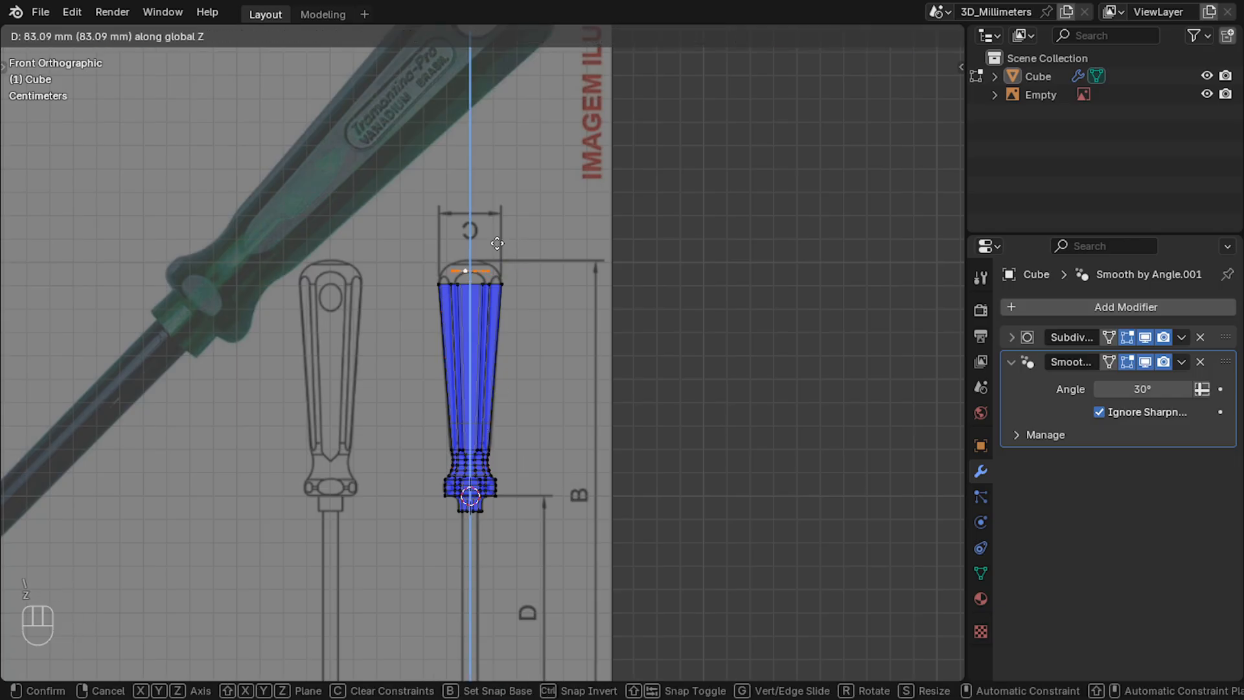
key("z")
left_click(496, 247)
scroll(487, 279, "up", 11)
middle_click_drag(469, 210, 458, 344, "shift")
scroll(458, 346, "down", 1)
scroll(458, 346, "up", 1)
key("g")
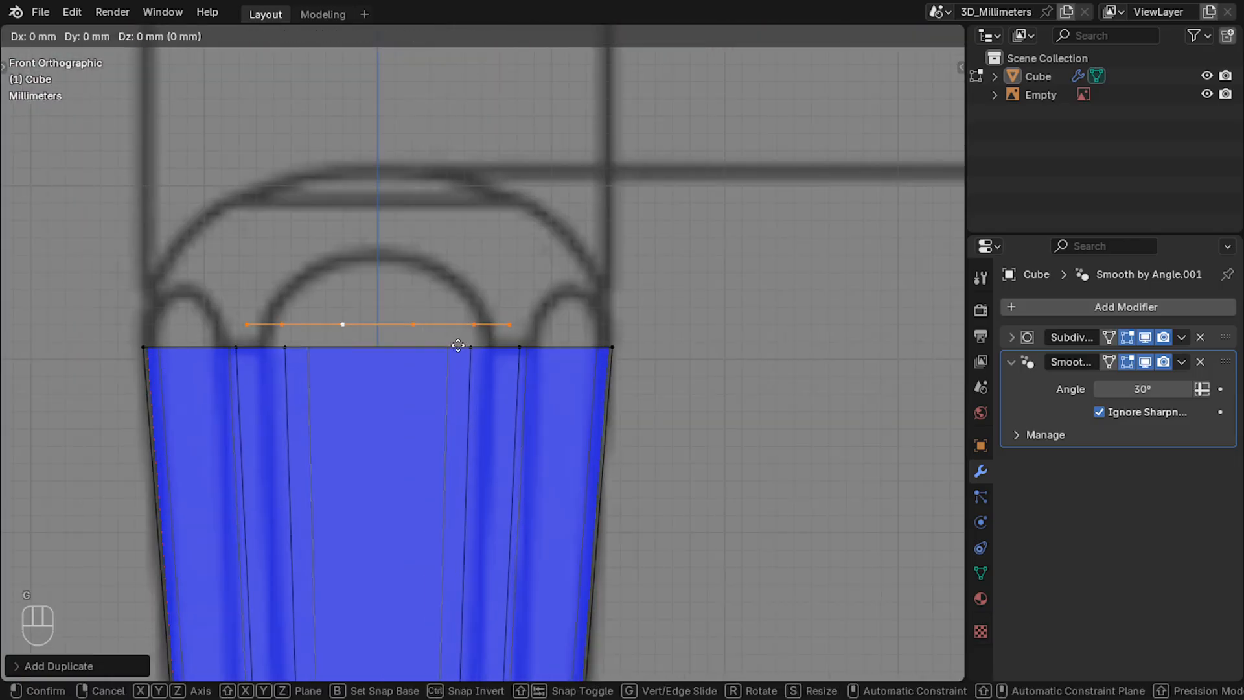
left_click(457, 330)
Scale the duplicated loop above the handle up to the handle's outer width in the reference image.
key("l")
key("s")
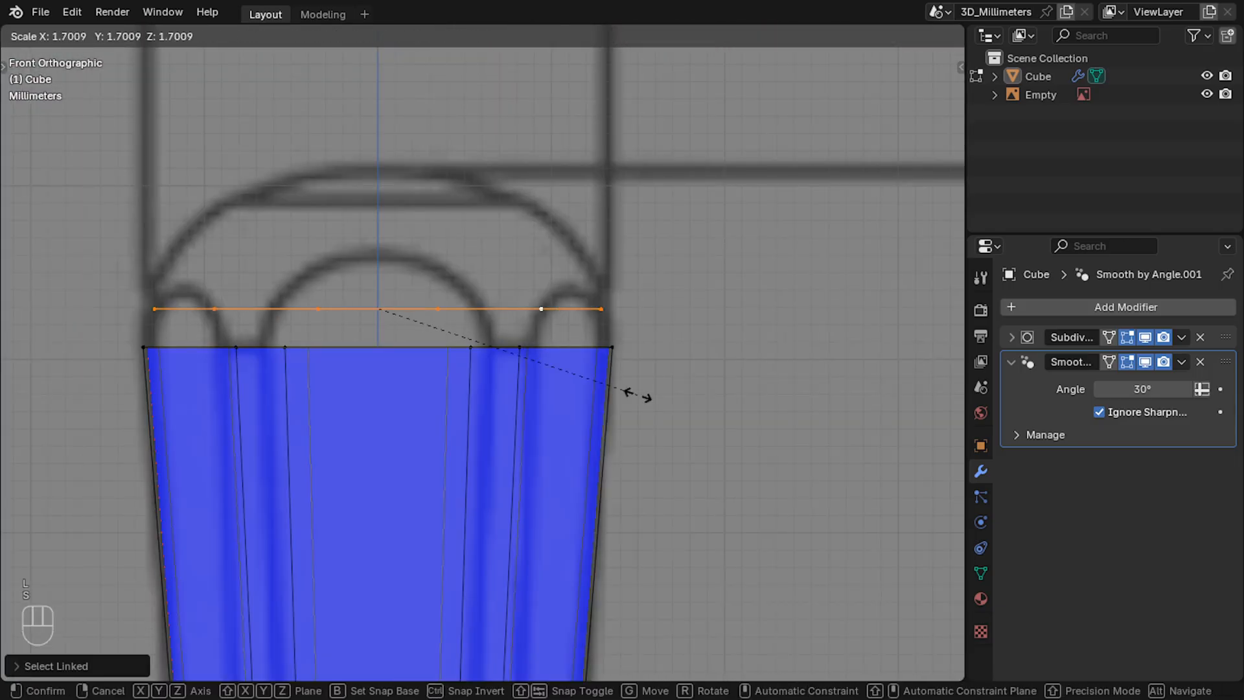
left_click(646, 405)
key("KP_7")
key("KP_1")
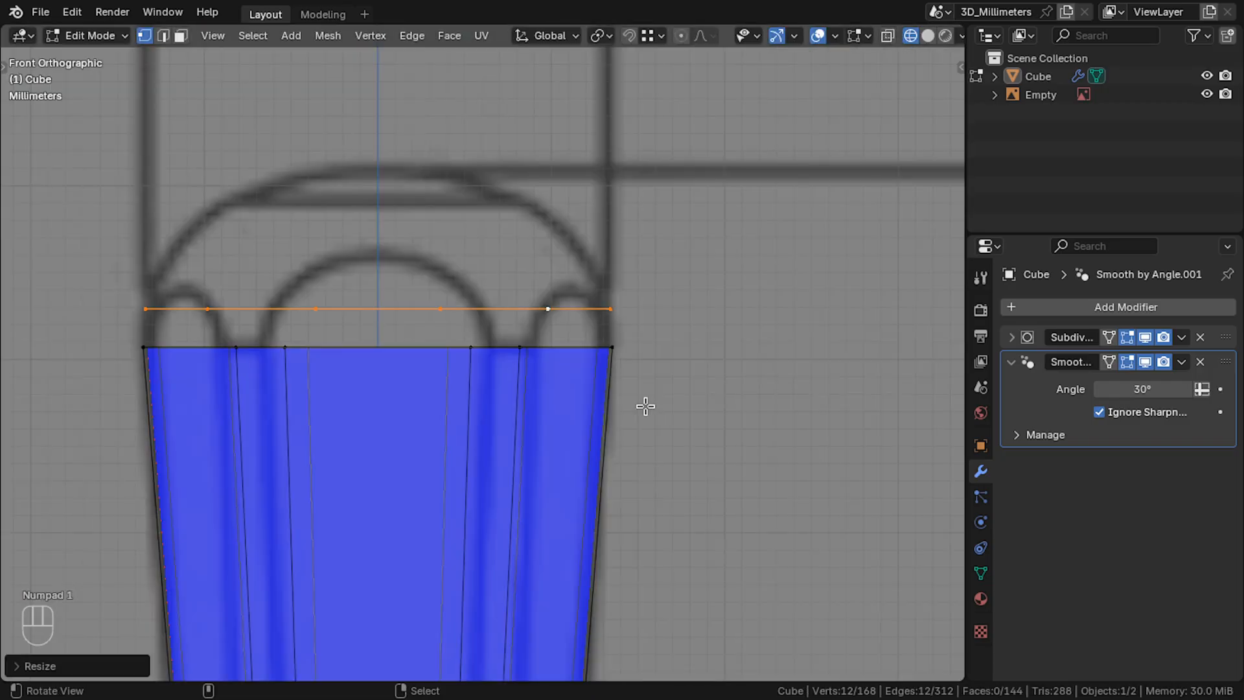
Reduce the handle's top edge loop slightly so it fits the outer outline in the reference image.
key("alt+z")
left_click(122, 235)
key("shift+h")
key("KP_7")
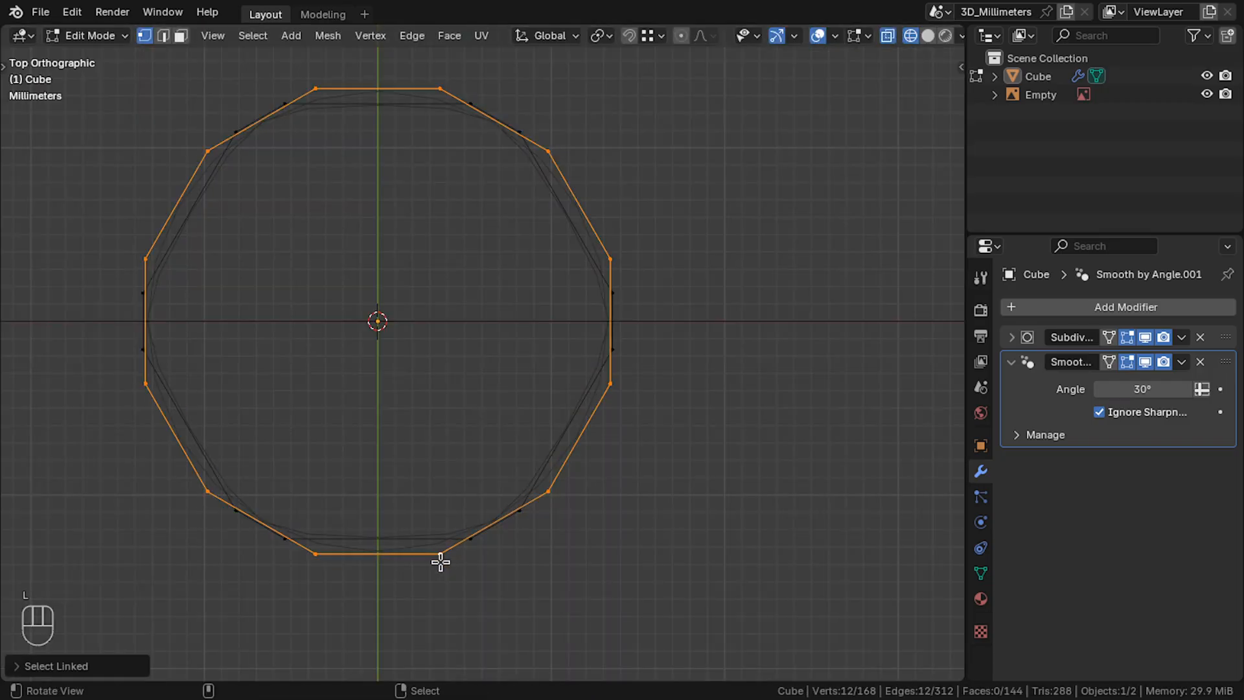
left_click(738, 379)
key("KP_1")
key("l")
key("s")
left_click(709, 350)
Scale the detached loop above the handle so it sits just inside the width of the handle's top edge.
right_click(581, 323)
key("l")
left_click(660, 338)
key("KP_7")
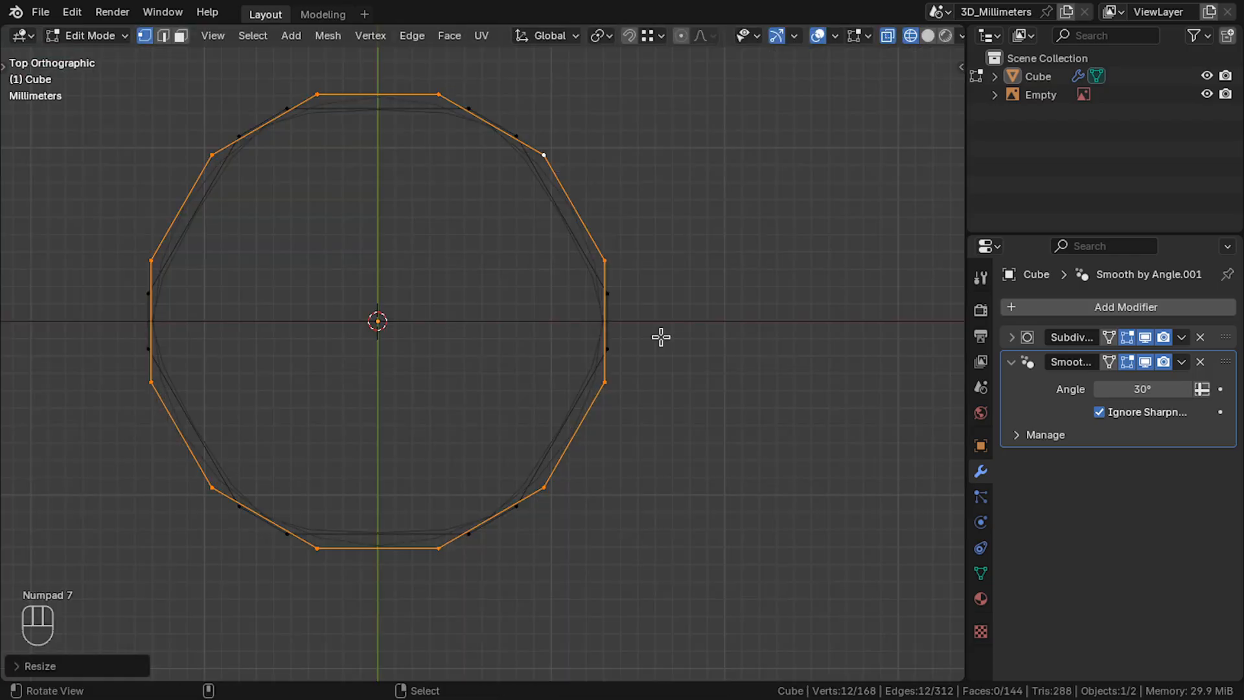
key("s")
left_click(605, 436)
key("KP_1")
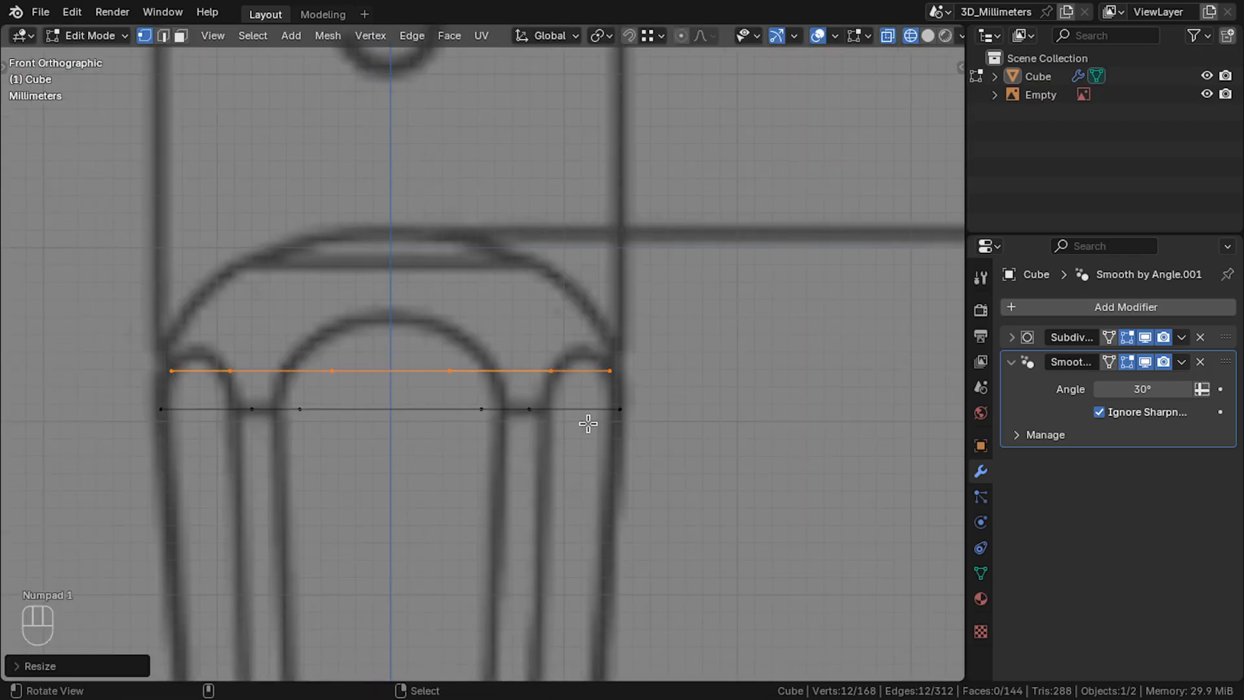
key("s")
Extrude the detached loop 8 mm up along Z and add two evenly spaced loop cuts to the new band.
key("e")
key("z")
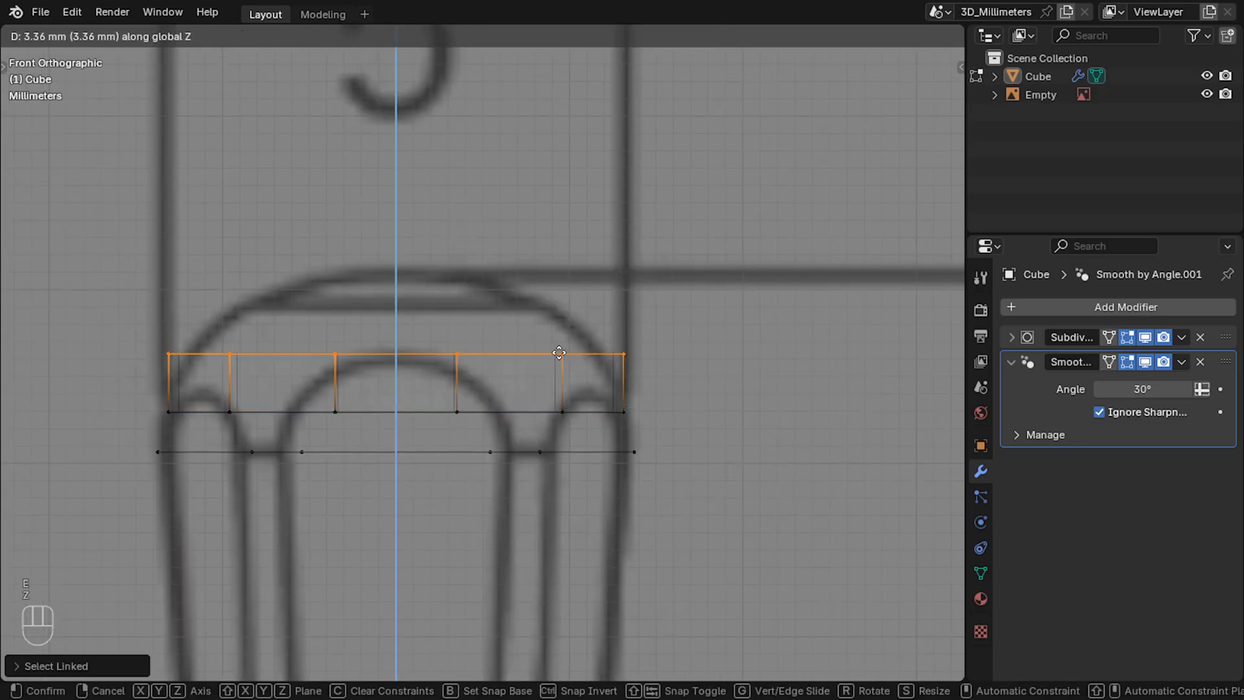
key("KP_8")
key("KP_Enter")
left_click(553, 326)
right_click(551, 331)
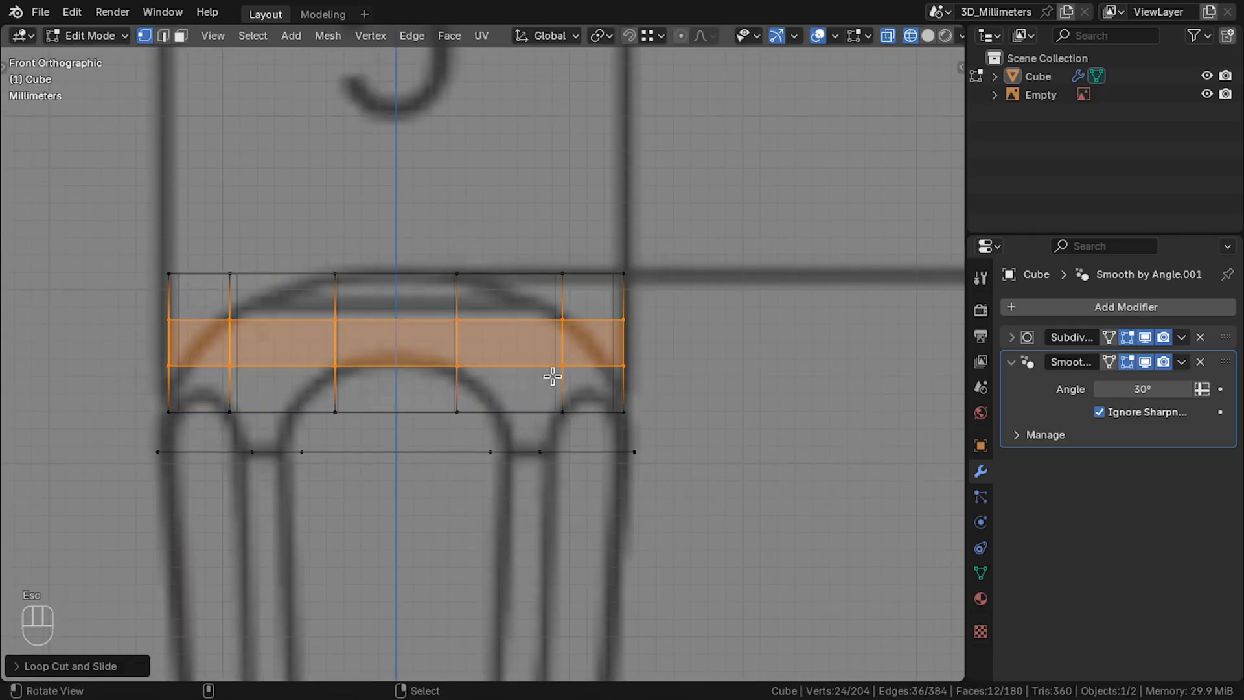
Scale the band's two inner loops inward one after the other to follow the rounded handle end in the reference.
right_click(531, 377, "alt")
scroll(583, 396, "up", 2)
middle_click_drag(596, 397, 710, 471, "shift")
key("s")
left_click(828, 490)
left_click(620, 379, "alt")
key("s")
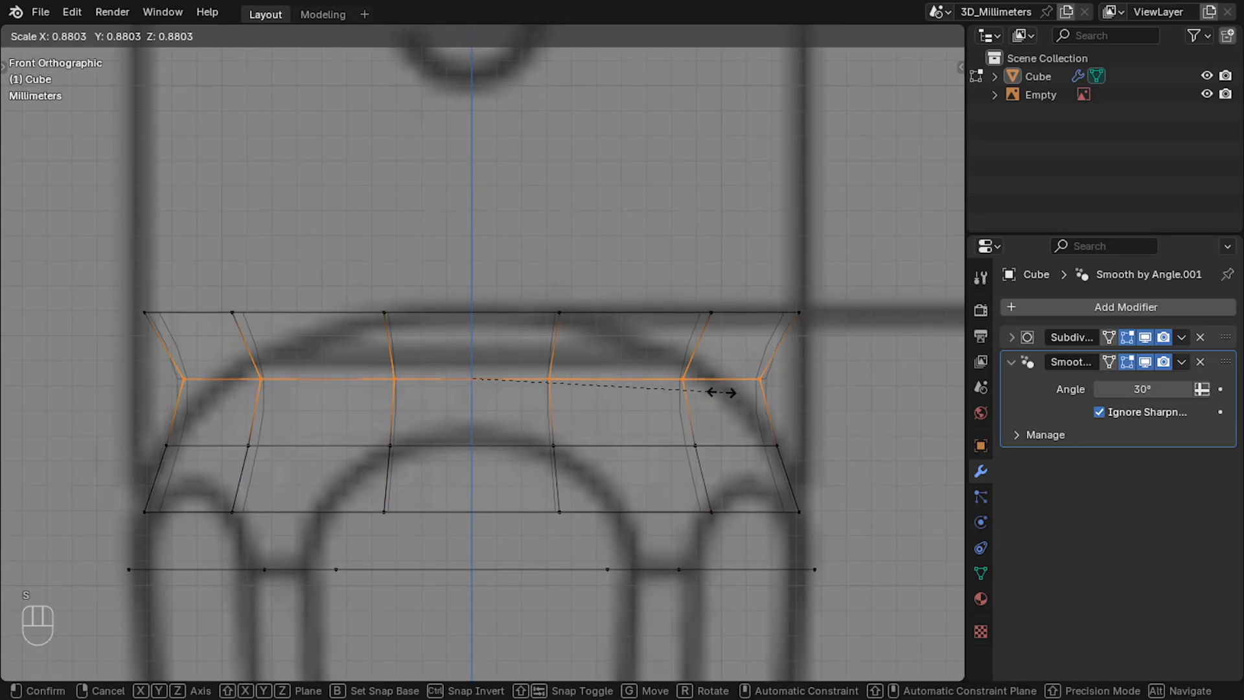
left_click(686, 394)
Scale the dome's top loop inward to the reference curve and extrude it slightly up along Z.
left_click(583, 313, "alt")
key("s")
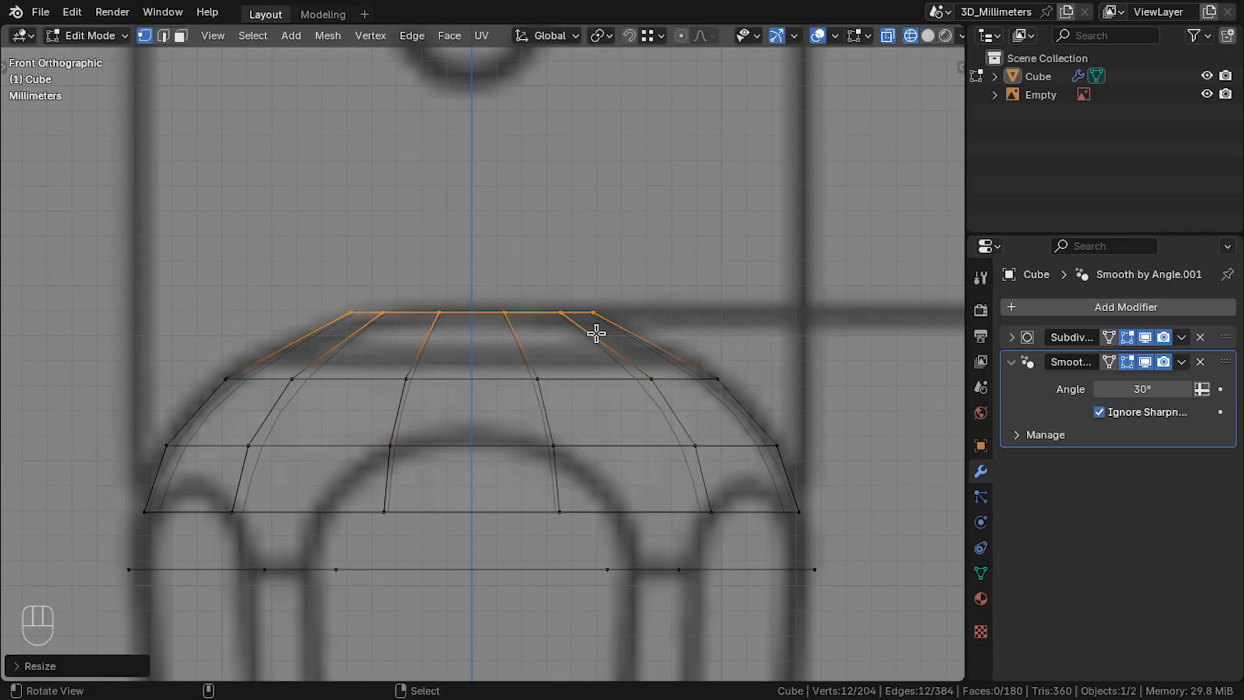
left_click(597, 320)
key("s")
left_click(525, 313)
key("e")
key("z")
left_click(551, 262)
Collapse the topmost extruded loop to scale 0, adjust its height along Z and merge its vertices into one.
key("s")
key("0")
key("Return")
scroll(589, 281, "up", 3)
key("g")
key("z")
left_click(539, 269)
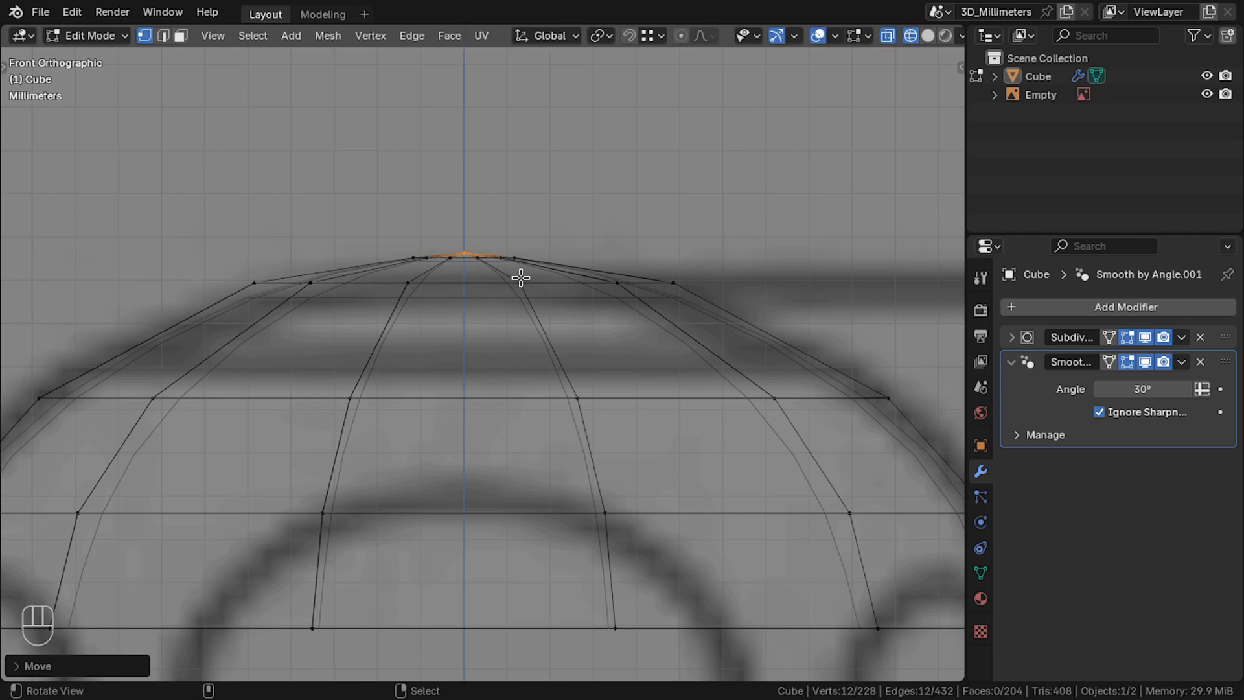
key("l")
key("m")
left_click(525, 388)
key("Tab")
scroll(531, 368, "down", 6)
key("alt+z")
middle_click_drag(531, 368, 517, 424)
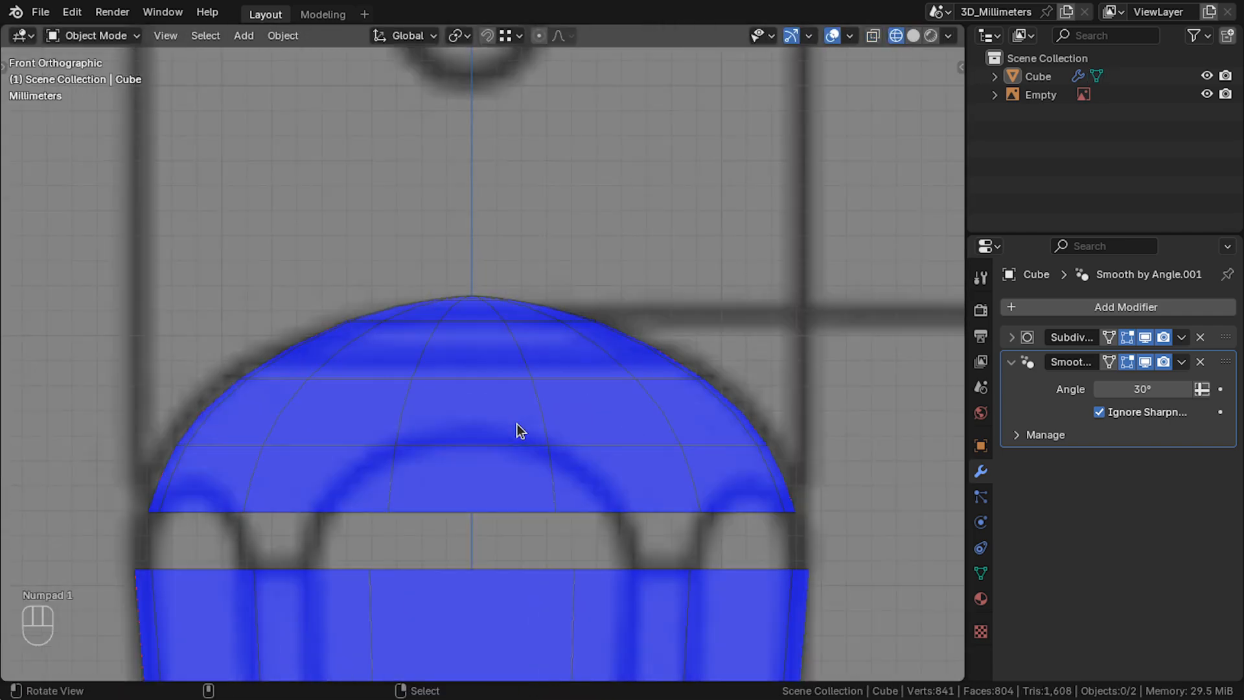
Select the dome's bottom loop and the handle's top loop and bridge the gap between them with faces.
key("Tab")
scroll(518, 427, "down", 12)
scroll(518, 421, "up", 8)
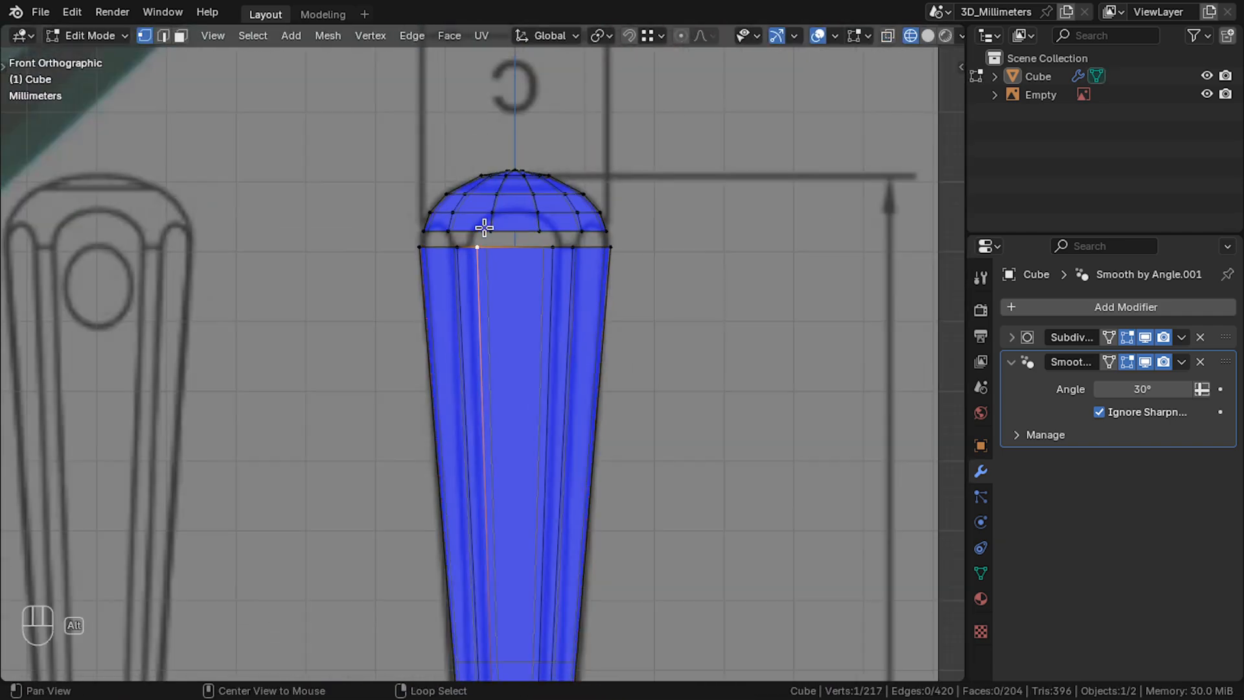
key("alt+z")
left_click(493, 212)
scroll(494, 214, "up", 2)
middle_click_drag(494, 214, 490, 316, "shift")
left_click(463, 306, "alt+shift")
left_click(407, 38)
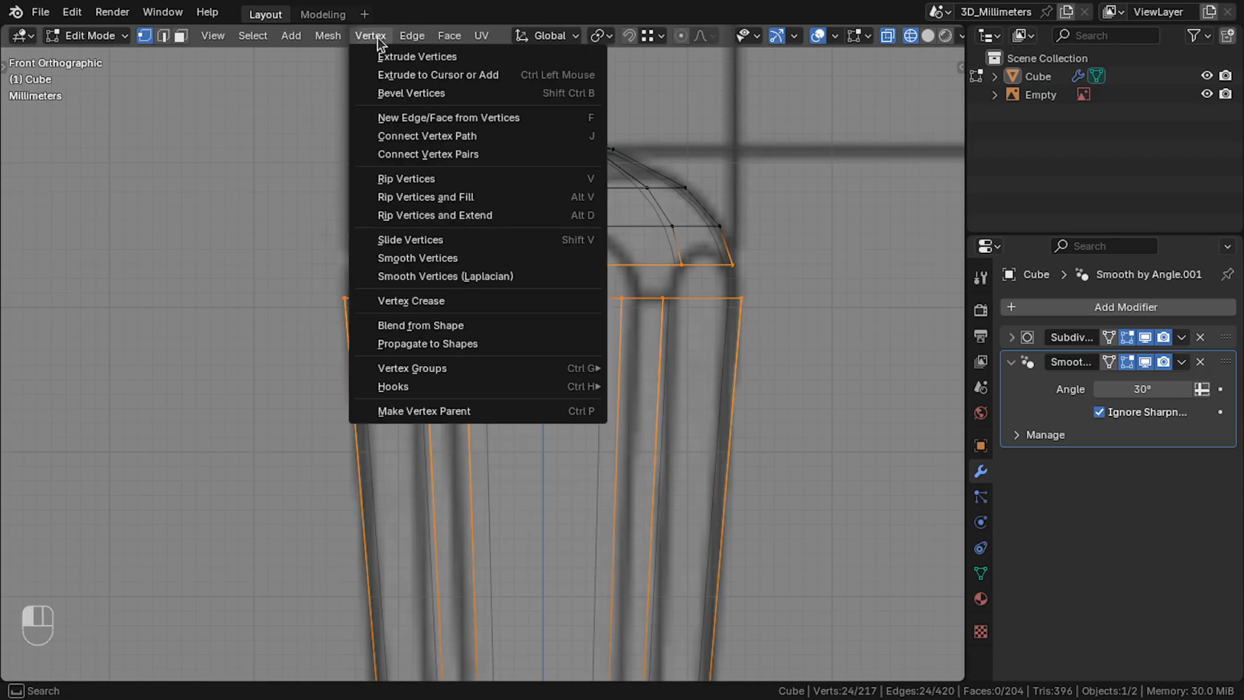
mouse_move(413, 41)
left_click(439, 92)
Examine the complete smoothed handle from the front, then in Solid shading from an angled perspective view.
key("Tab")
key("alt+z")
scroll(439, 299, "down", 5)
scroll(485, 285, "down", 5)
scroll(500, 444, "up", 6)
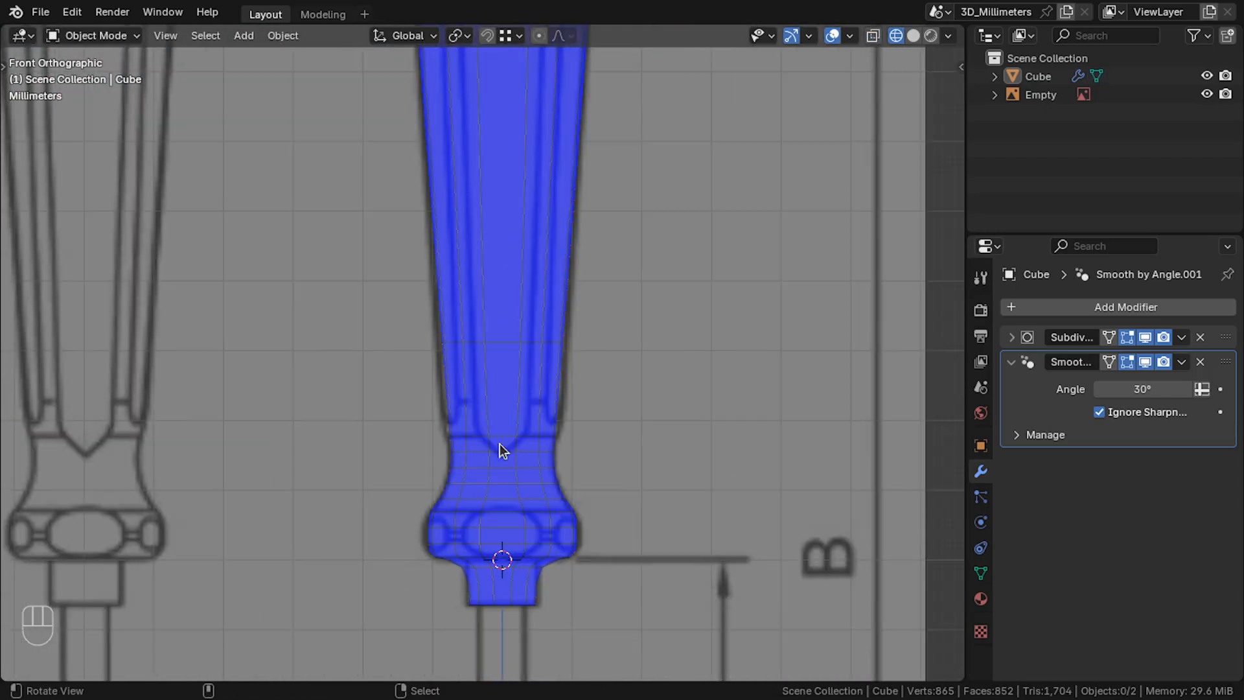
left_click(809, 35)
left_click(849, 35)
left_click(742, 391)
left_click(907, 36)
mouse_move(531, 363)
middle_mouse_down()
mouse_move(460, 477)
mouse_move(527, 380)
middle_mouse_up()
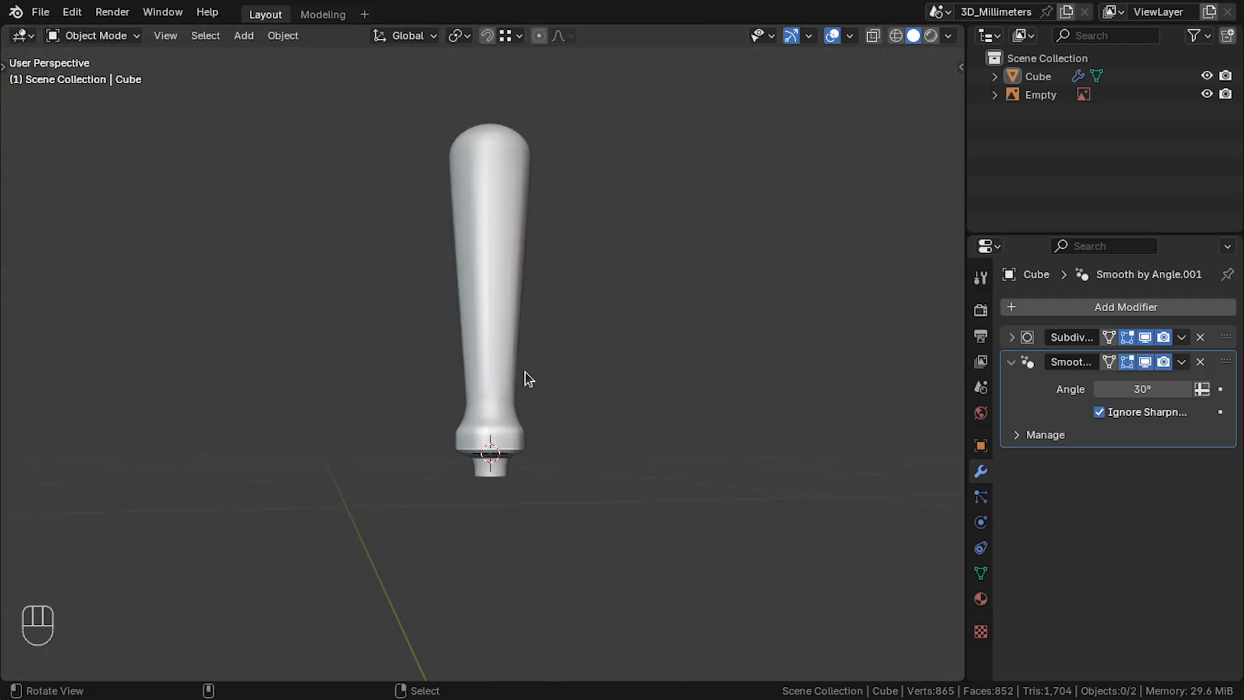
Scale the two middle vertex rows of the collar's front facet wider along X to match the oval in the reference.
key("KP_1")
scroll(483, 350, "up", 6)
right_click(496, 353)
left_click(890, 36)
scroll(726, 467, "up", 3)
key("Tab")
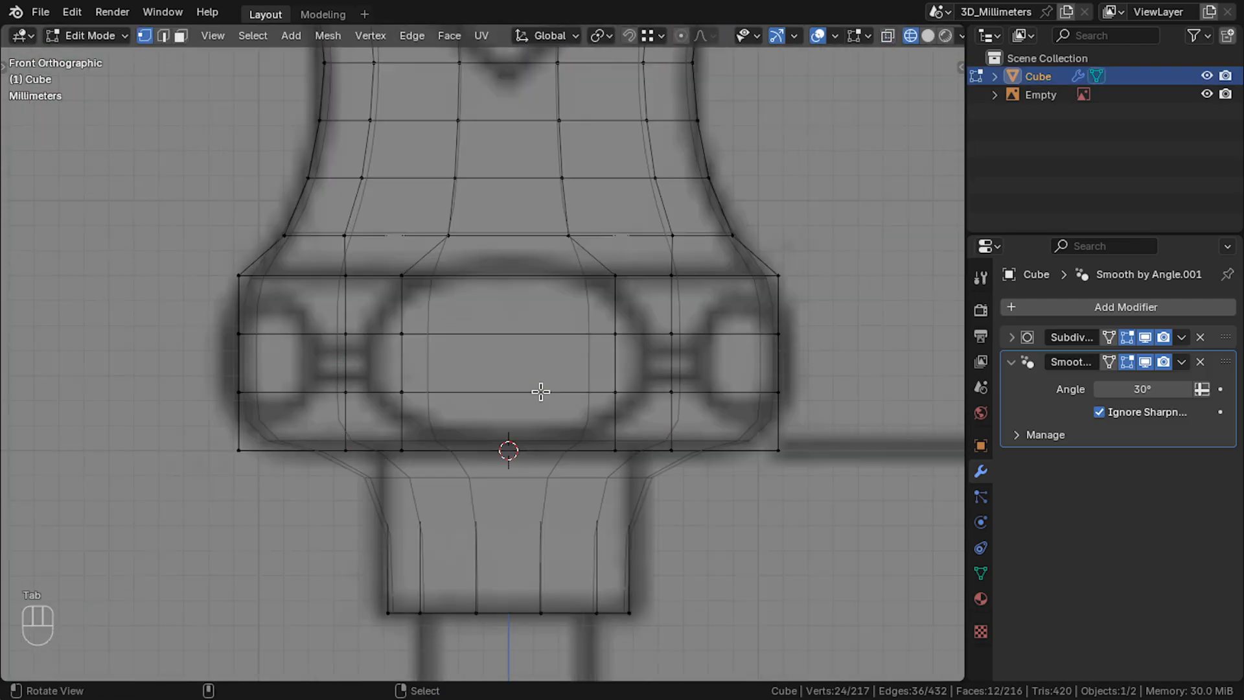
scroll(479, 363, "up", 1)
key("s")
key("x")
left_click(677, 415)
Select the two bottom corner vertices of the collar's front facet and scale them closer together along X.
left_click(638, 467)
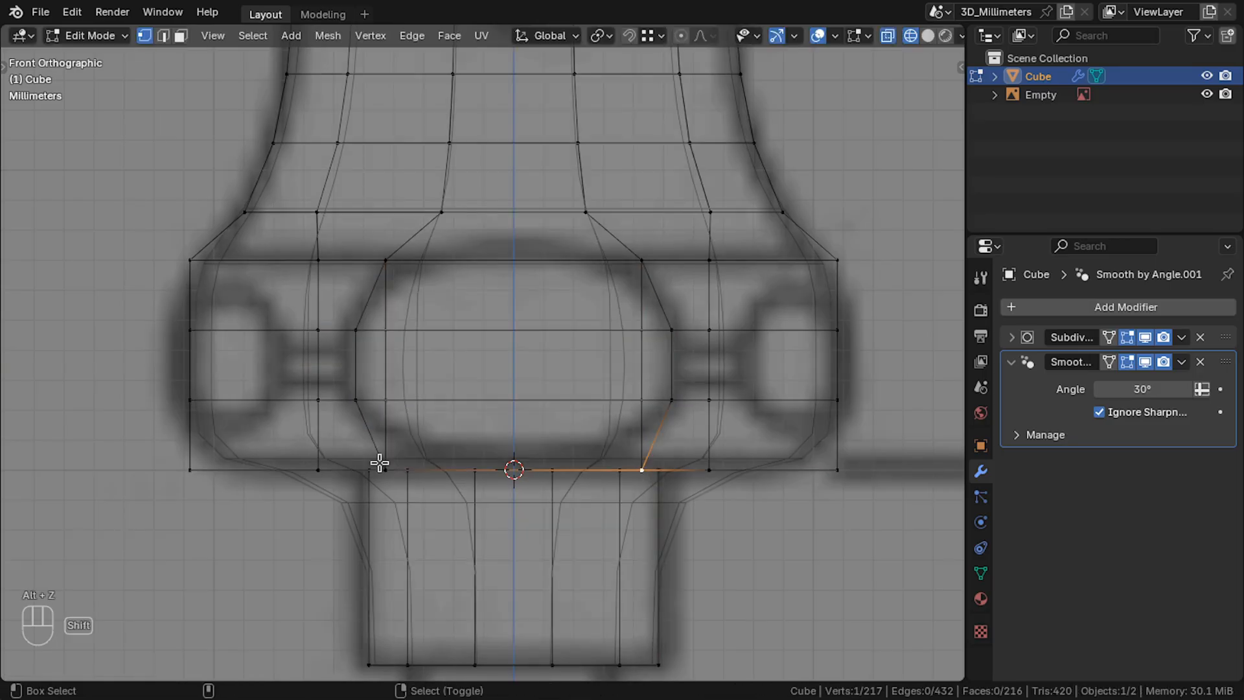
right_click(387, 468, "shift")
left_click_drag(391, 457, 488, 400)
key("alt+z")
right_click(315, 474)
right_click(738, 474, "shift")
left_click_drag(738, 476, 730, 491, "alt")
key("s")
key("x")
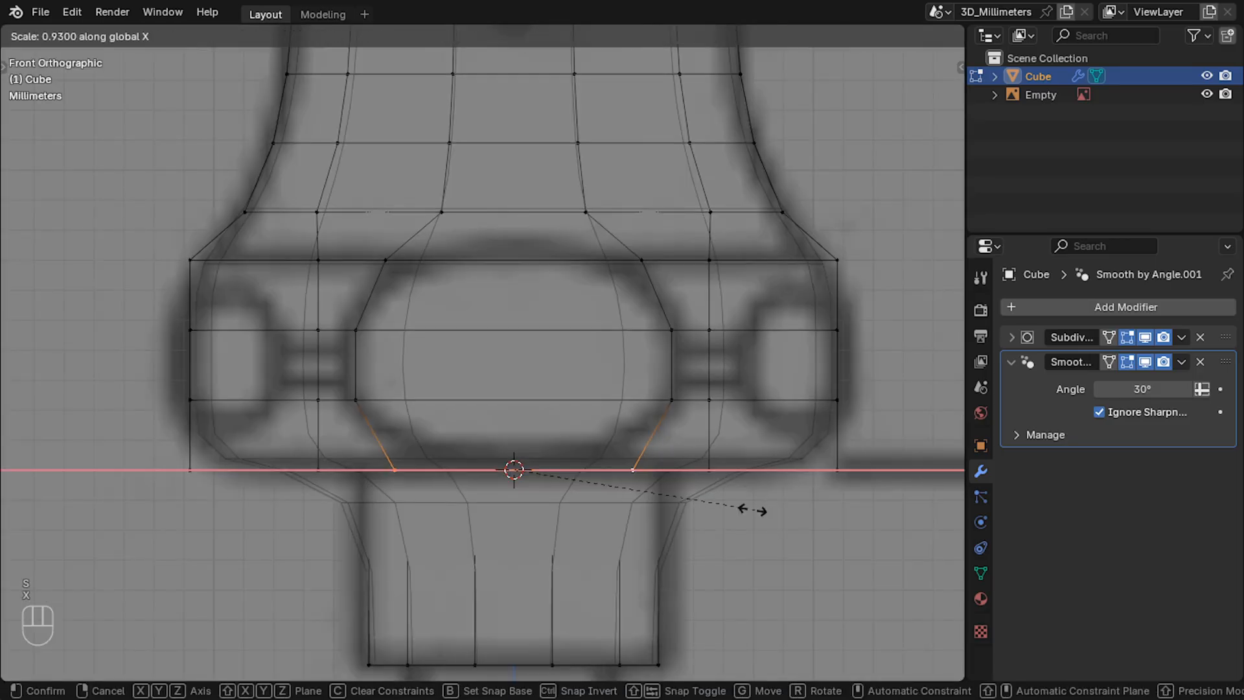
left_click(737, 504)
scroll(732, 489, "down", 2)
Switch to Solid shading and add a vertical loop cut down the front center of the model.
key("Tab")
left_click(1011, 363)
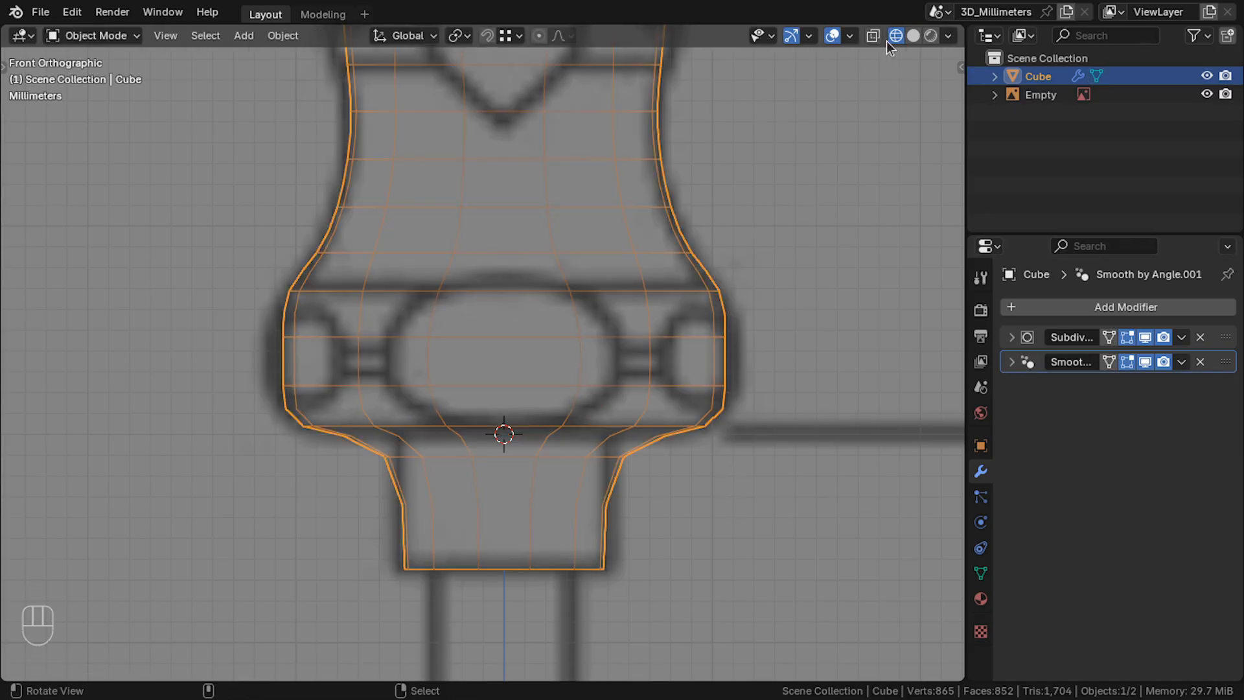
key("alt+z")
key("alt+z")
key("Tab")
scroll(566, 357, "up", 1)
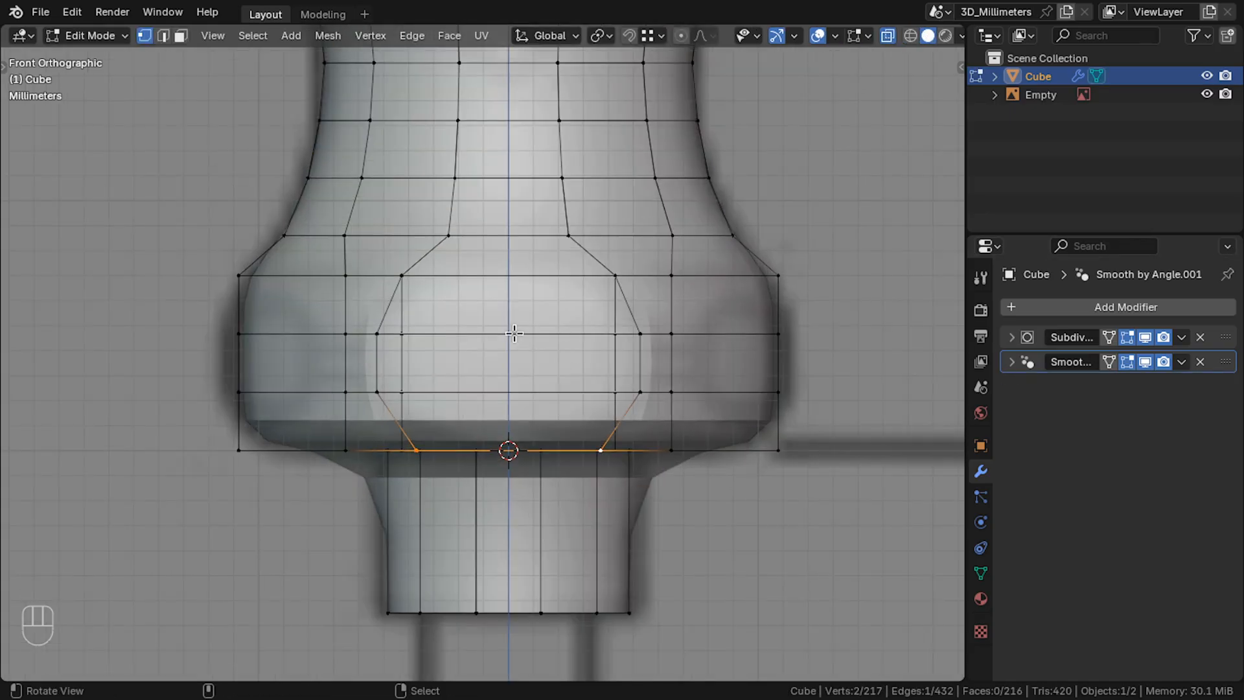
left_click(517, 310)
right_click(518, 312)
middle_click_drag(542, 328, 535, 415, "shift")
right_click(510, 375)
key("g")
key("z")
key("Escape")
Select the four middle side vertices of the collar's front facet and scale them slightly closer together.
right_click(369, 444, "alt")
key("s")
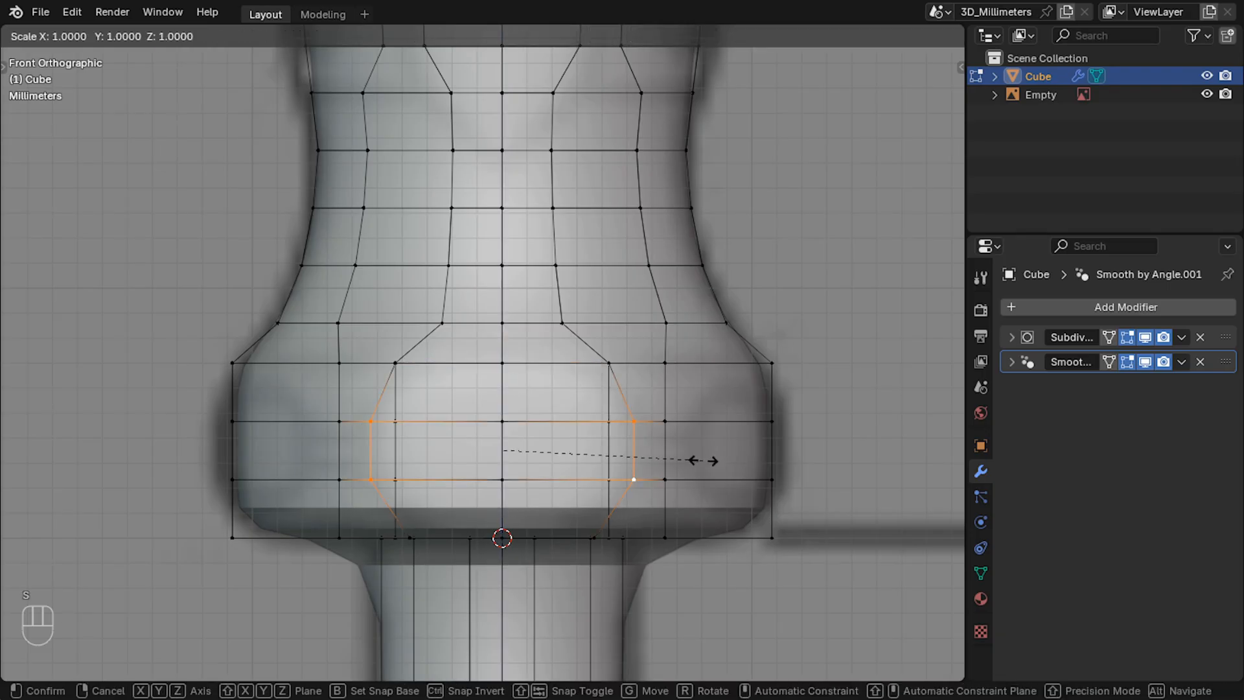
left_click(690, 463)
scroll(517, 386, "down", 1)
key("alt+z")
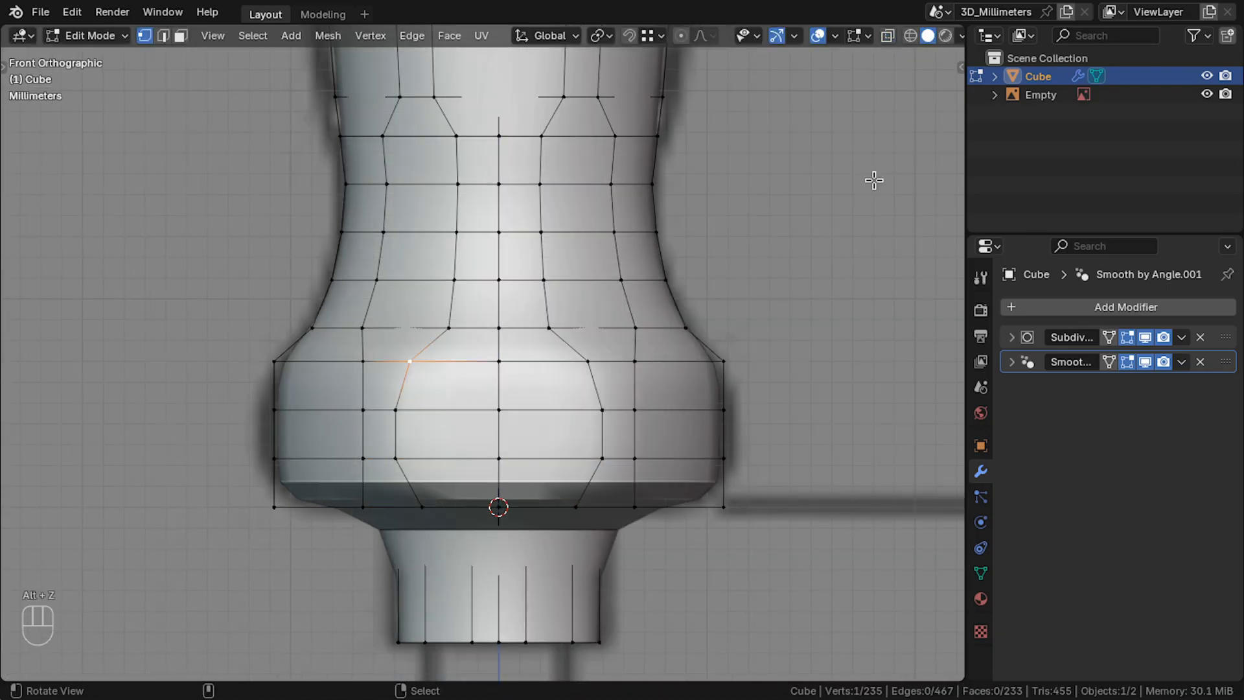
Select the collar's lower edge loop and set its mean crease to 0.9 in the transform properties.
key("Tab")
key("Tab")
left_click_drag(509, 417, 429, 508)
key("Tab")
key("Tab")
middle_click_drag(428, 507, 474, 599)
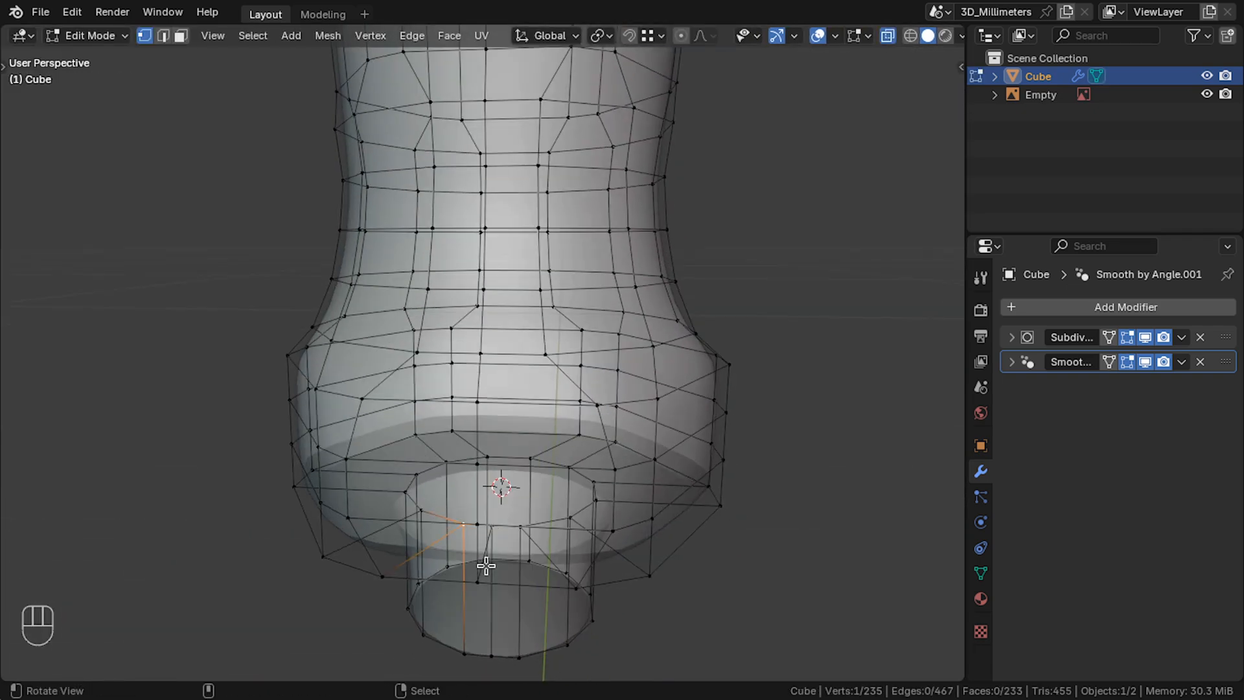
key("n")
left_click_drag(836, 284, 907, 284)
left_click(833, 285)
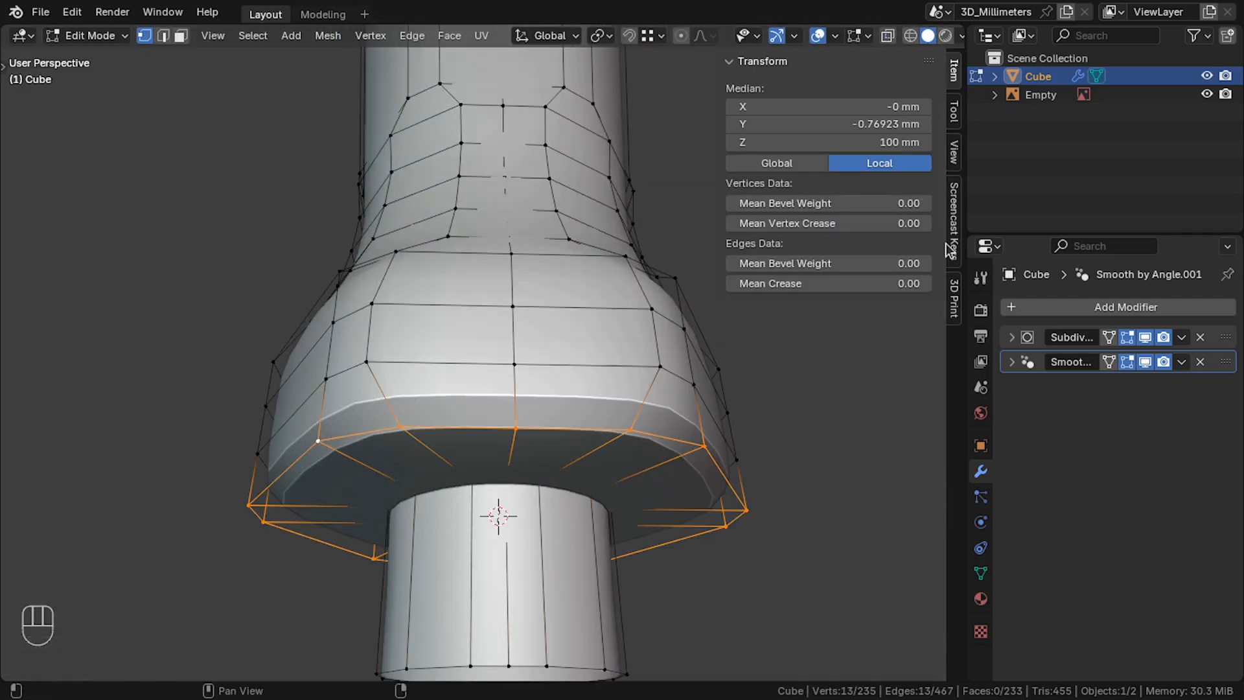
type(".9")
key("Return")
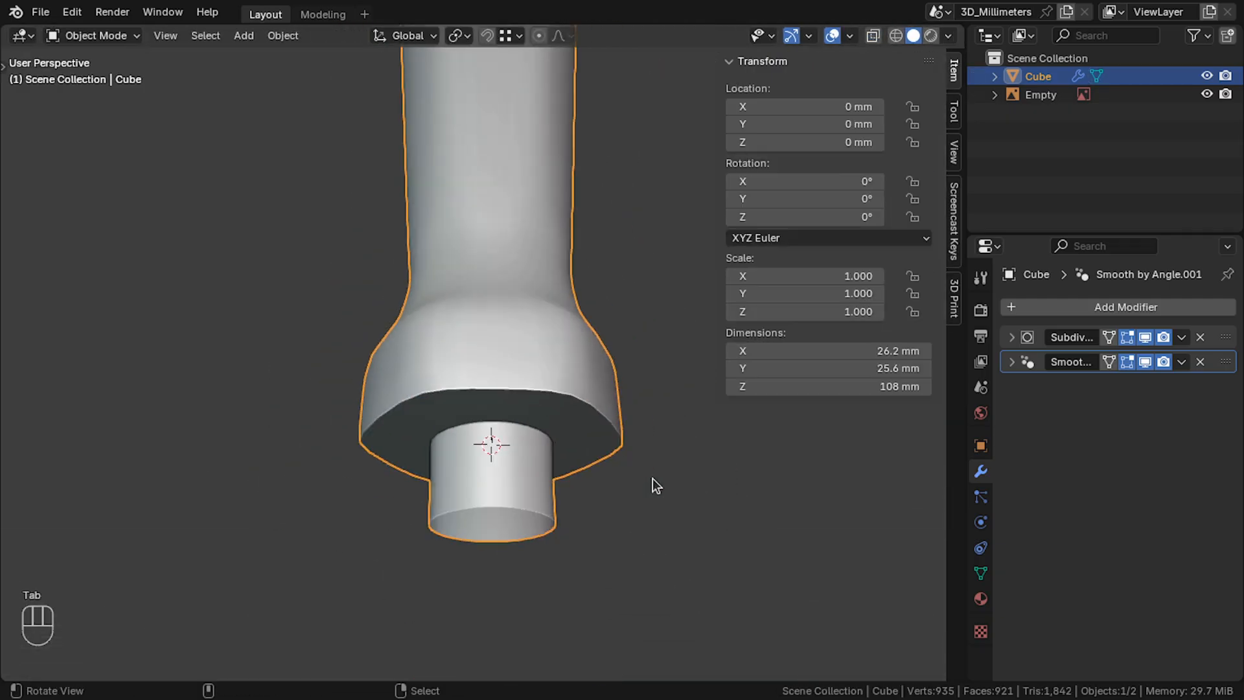
Set the mean crease of the collar's lower edge loop and of the ferrule's top edge loop to 0.30.
key("KP_1")
key("Tab")
key("Return")
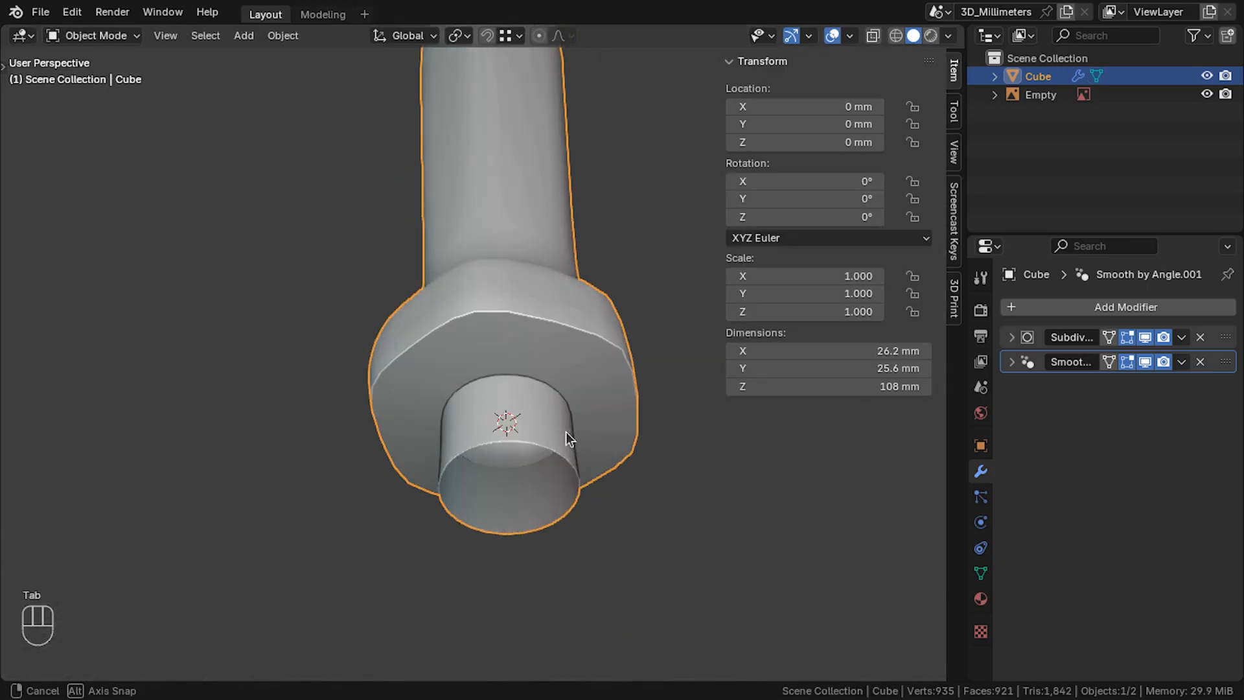
key("Tab")
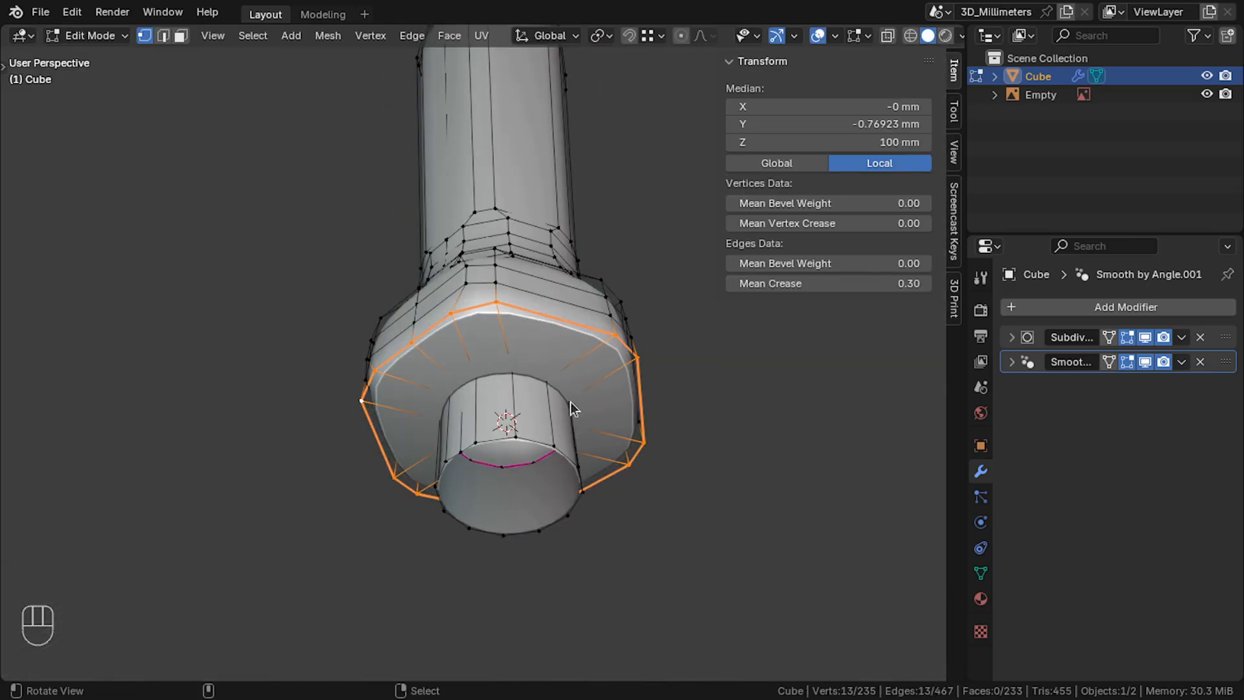
key("Tab")
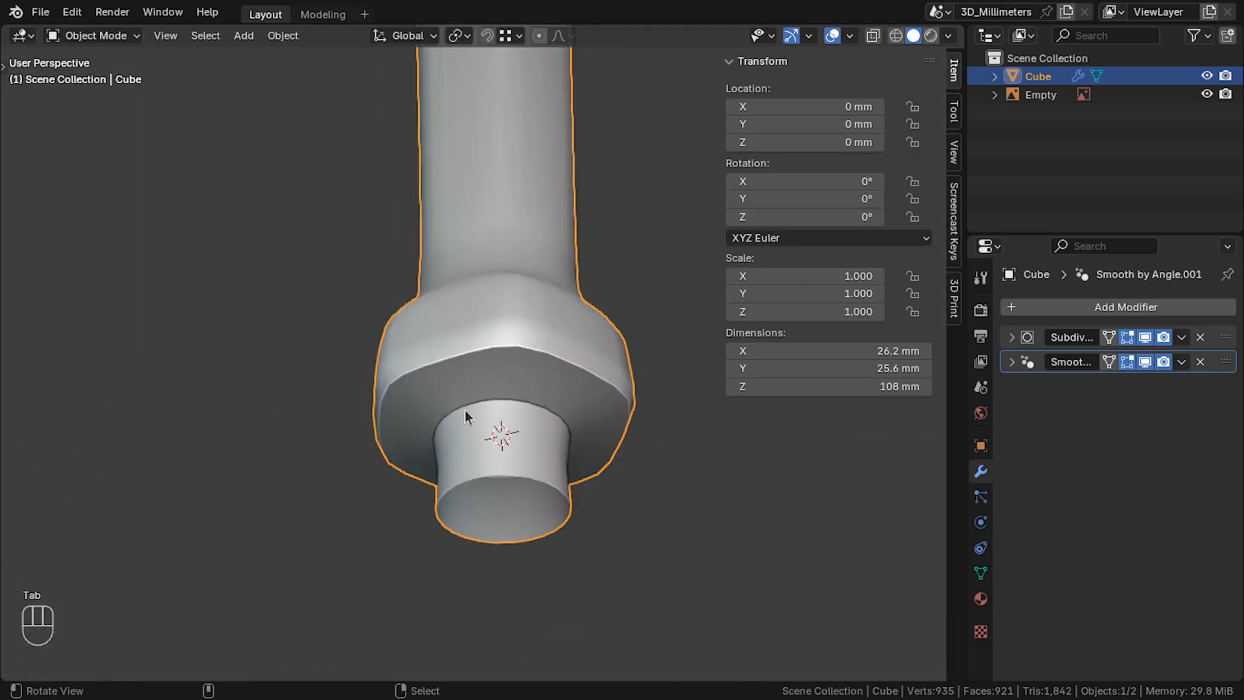
key("KP_1")
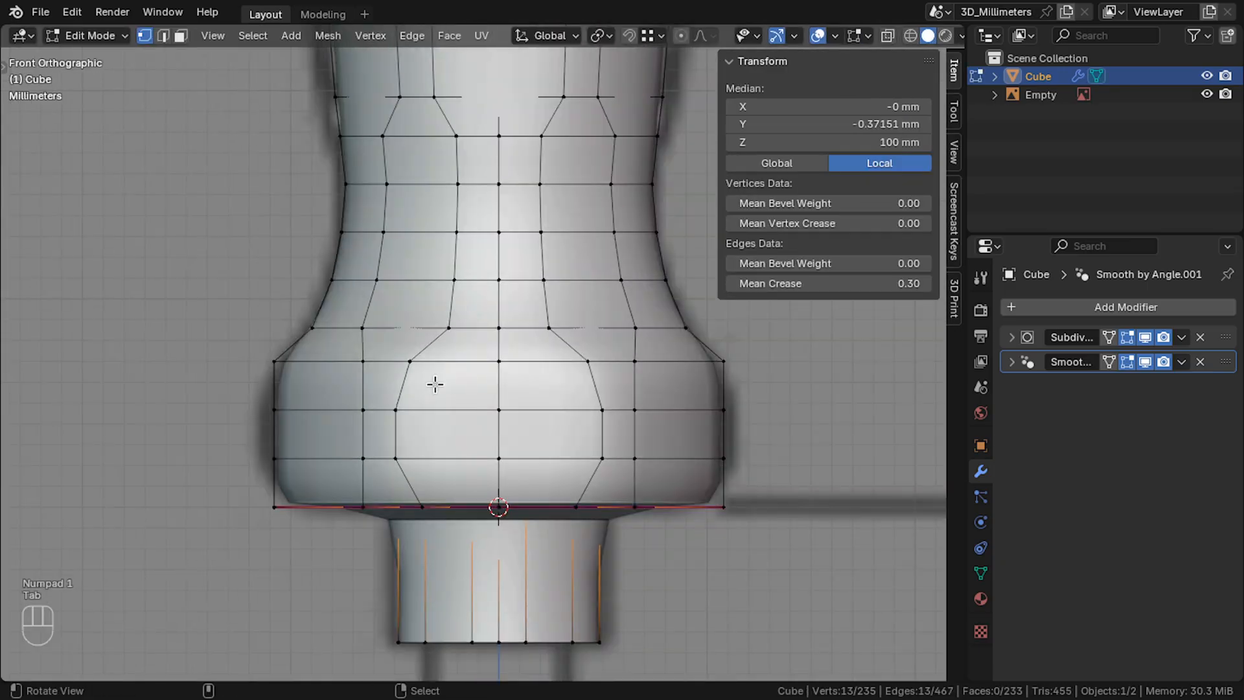
Select the side and bottom edges outlining the collar's front oval facet and set their mean crease to 0.30.
left_click(449, 475, "ctrl")
key("KP_1")
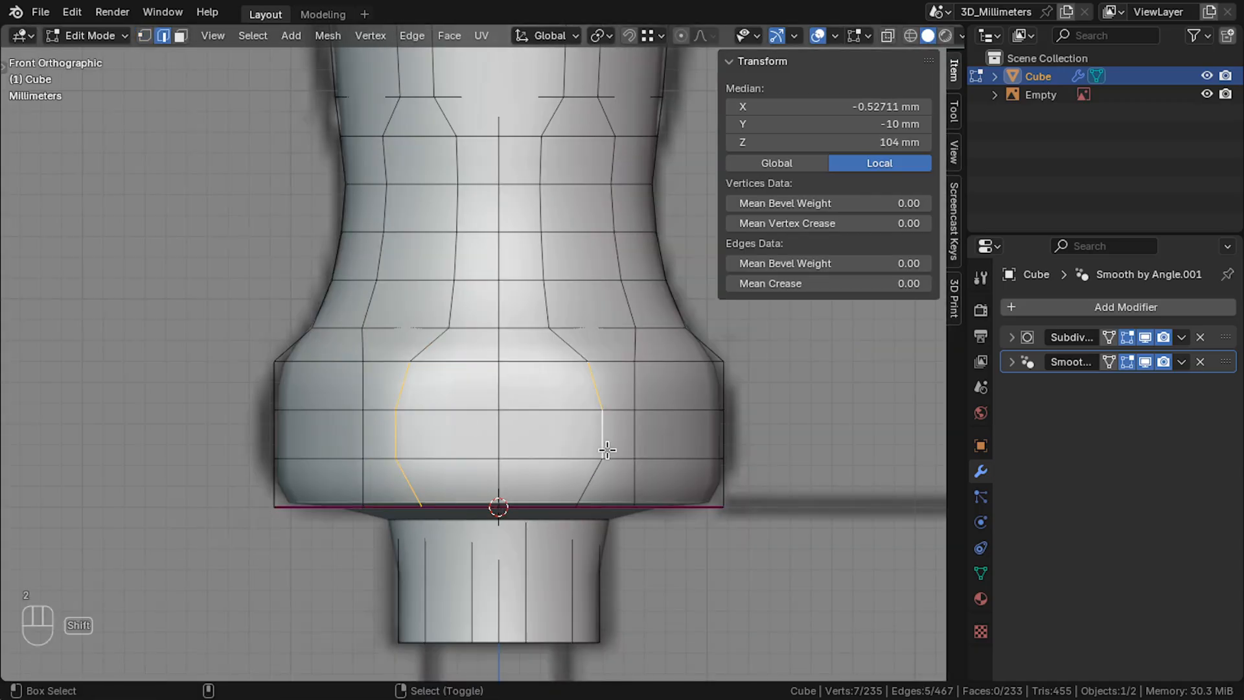
type("6")
key("Return")
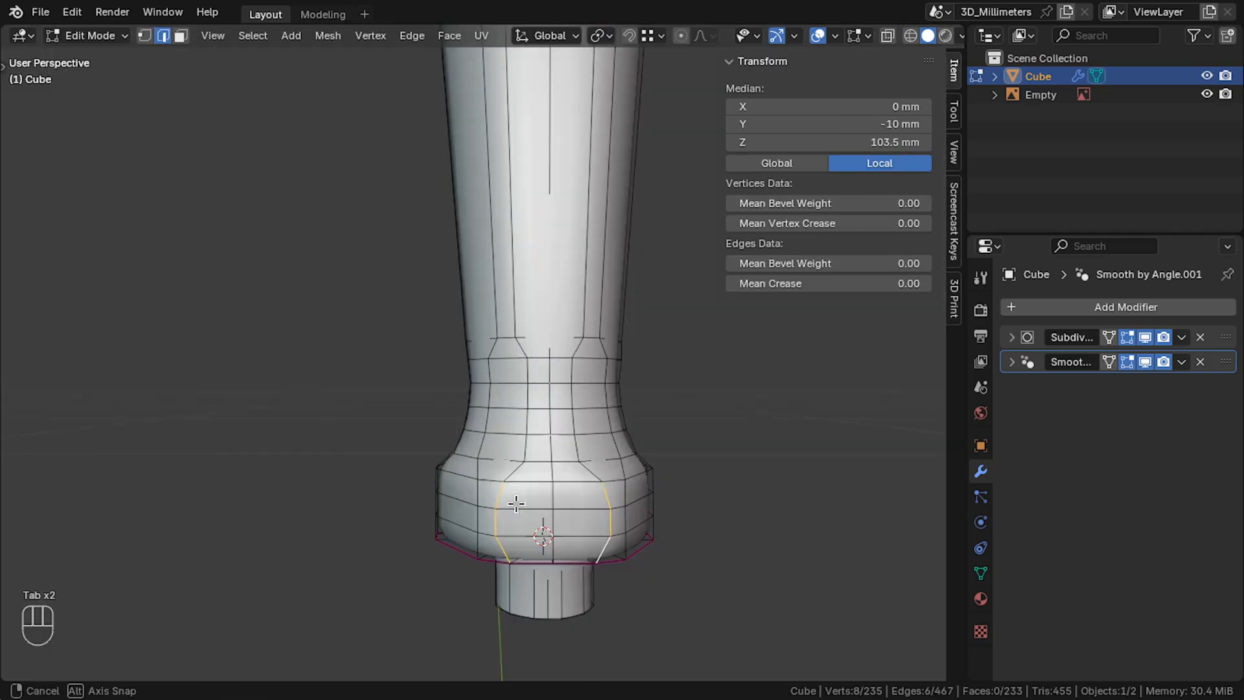
middle_click_drag(570, 473, 577, 477)
key("KP_1")
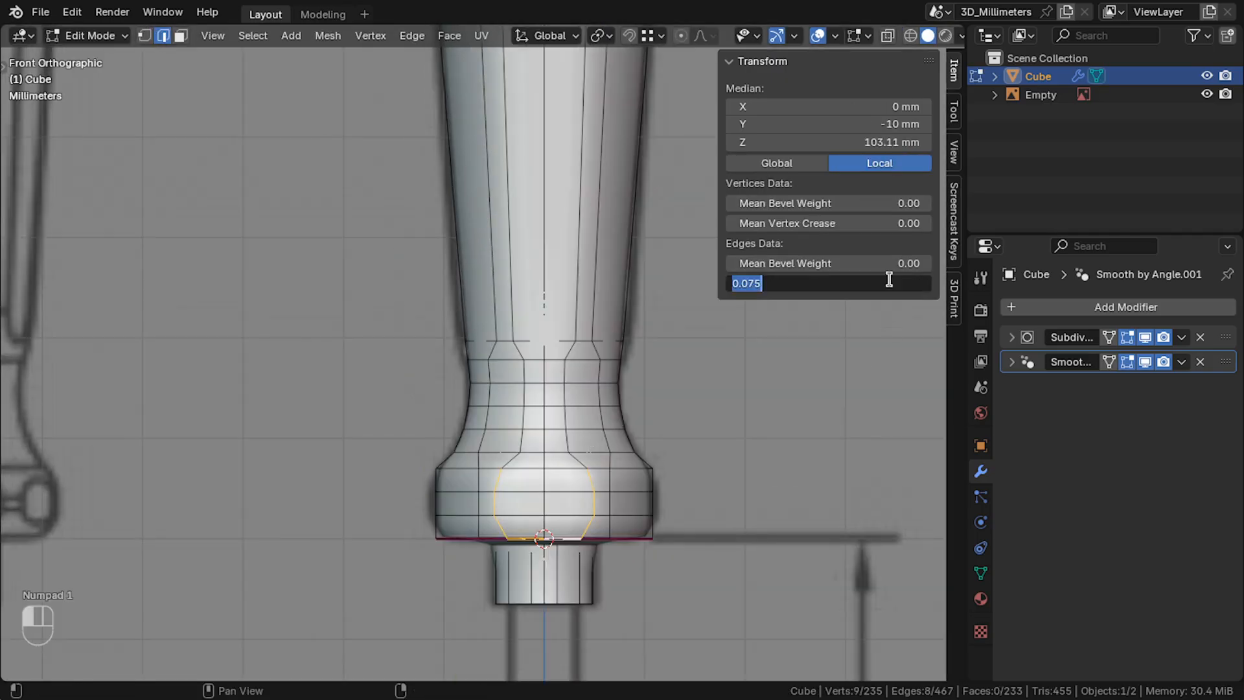
key("Tab")
key("Tab")
key("Tab")
Move the center vertex on the front facet's top edge and the one above it upward to arch the outline.
scroll(555, 507, "up", 2)
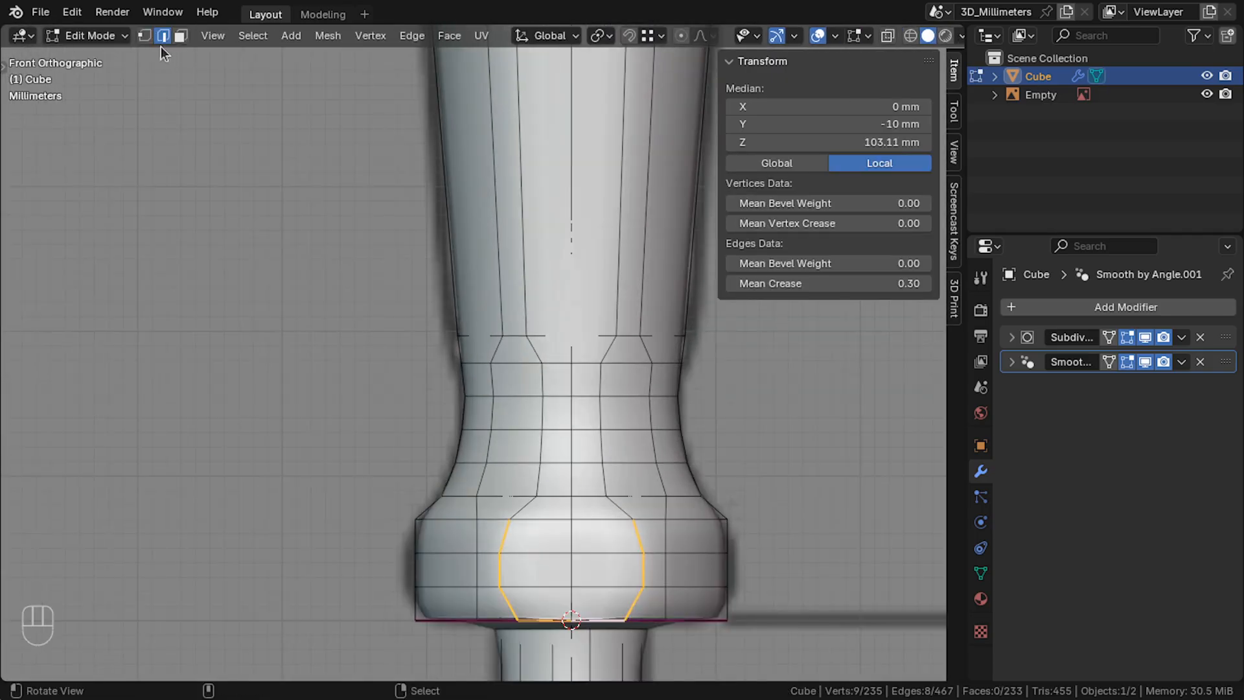
left_click(571, 524)
key("g")
left_click(571, 498)
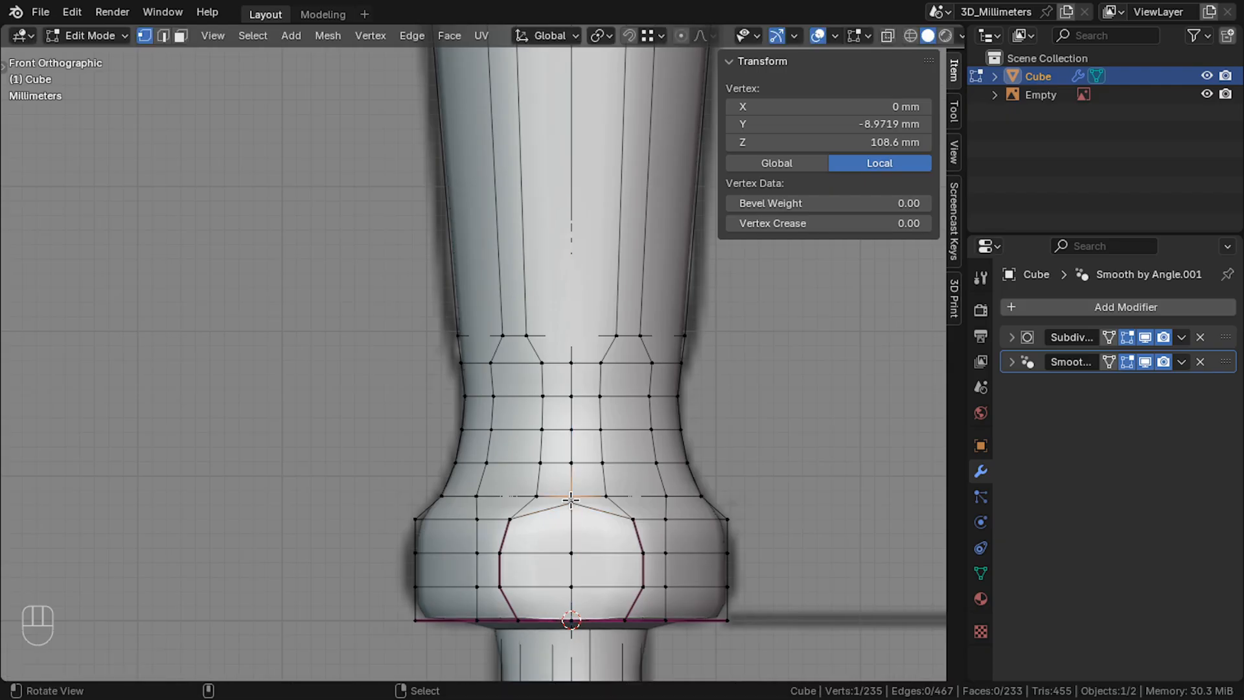
left_click(572, 490)
key("Tab")
scroll(116, 423, "down", 6)
left_click_drag(117, 423, 119, 471, "alt")
key("Tab")
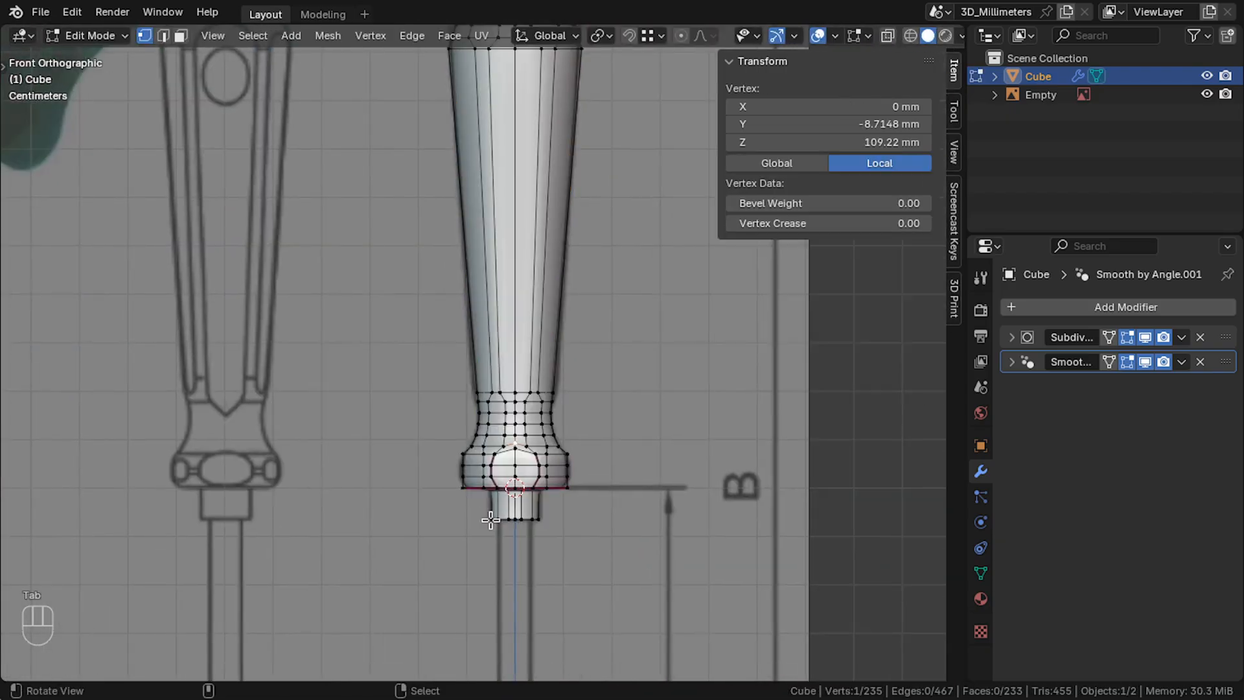
Slide the front facet's top center vertex slightly down to flatten the arch of the oval.
left_click_drag(480, 523, 479, 434, "alt")
scroll(479, 435, "up", 7)
right_click(566, 490)
key("g")
key("g")
left_click(567, 506)
left_click_drag(567, 506, 492, 492)
Select the arched upper edges above the collar's front oval facet and set their mean crease to 0.5.
key("KP_1")
key("2")
right_click(507, 478)
right_click(542, 463, "shift")
right_click(586, 465, "shift")
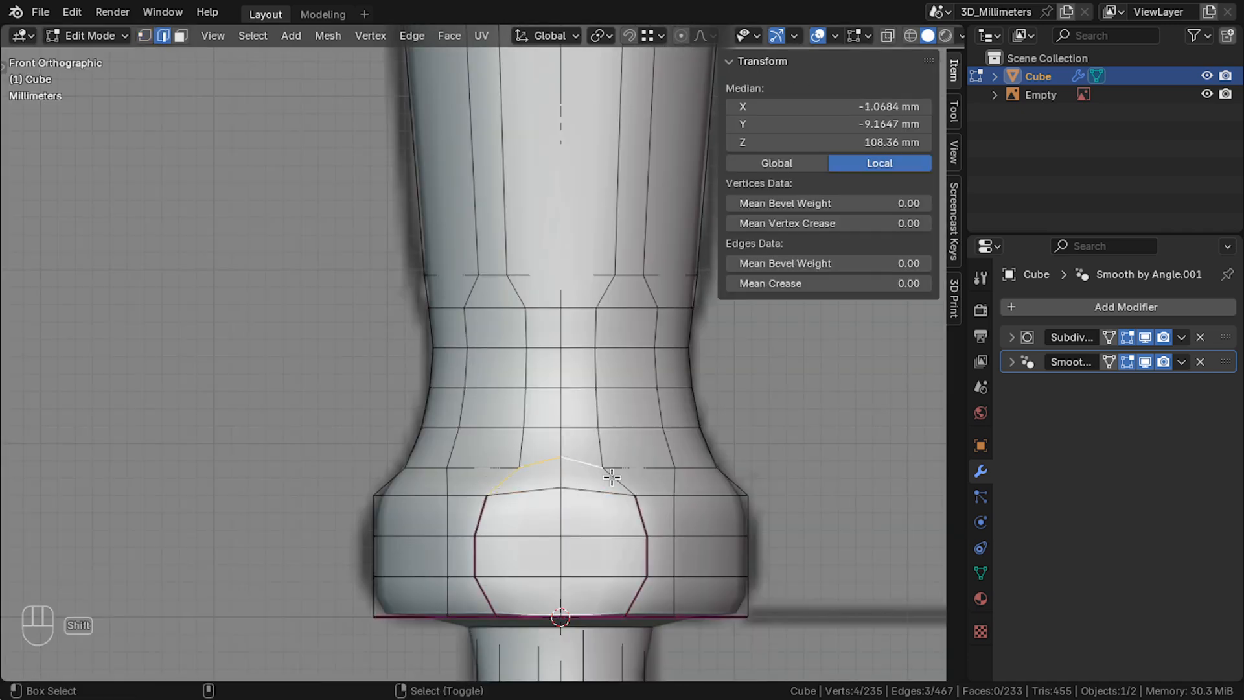
left_click(894, 281)
type(".5")
key("Return")
Check the smoothed collar and raise the mean crease of the selected arch edges to 1.00.
key("Tab")
scroll(651, 385, "down", 3)
key("Tab")
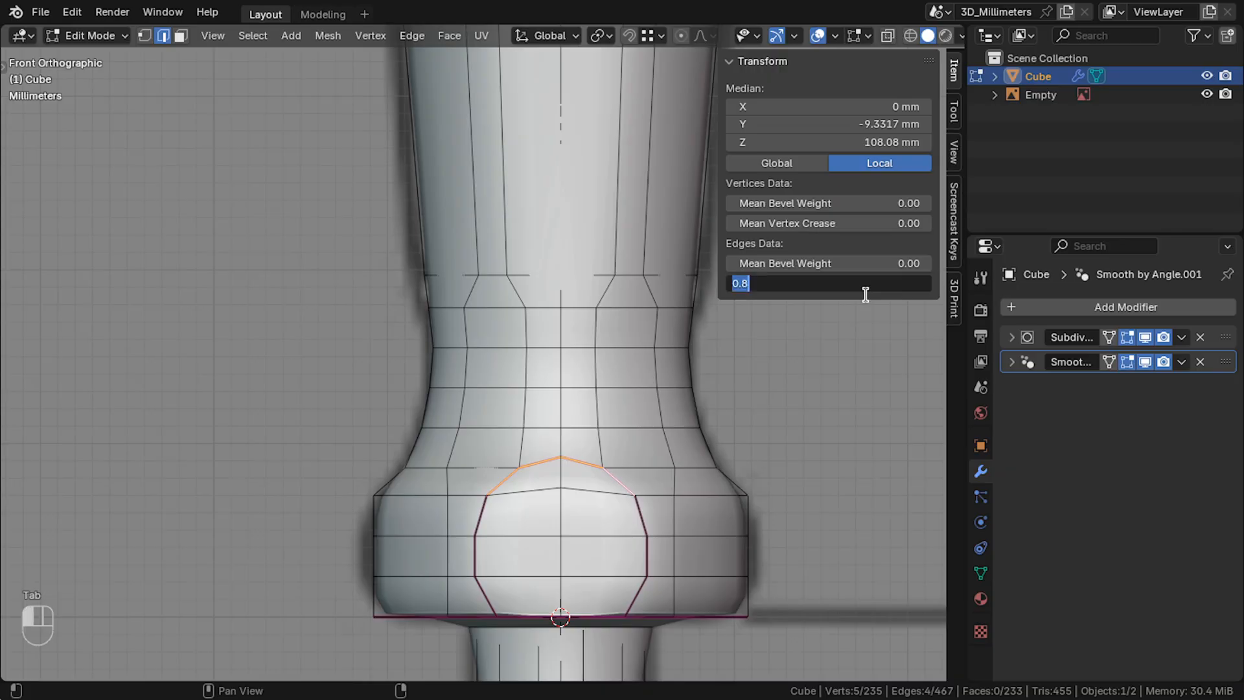
key("Return")
key("Tab")
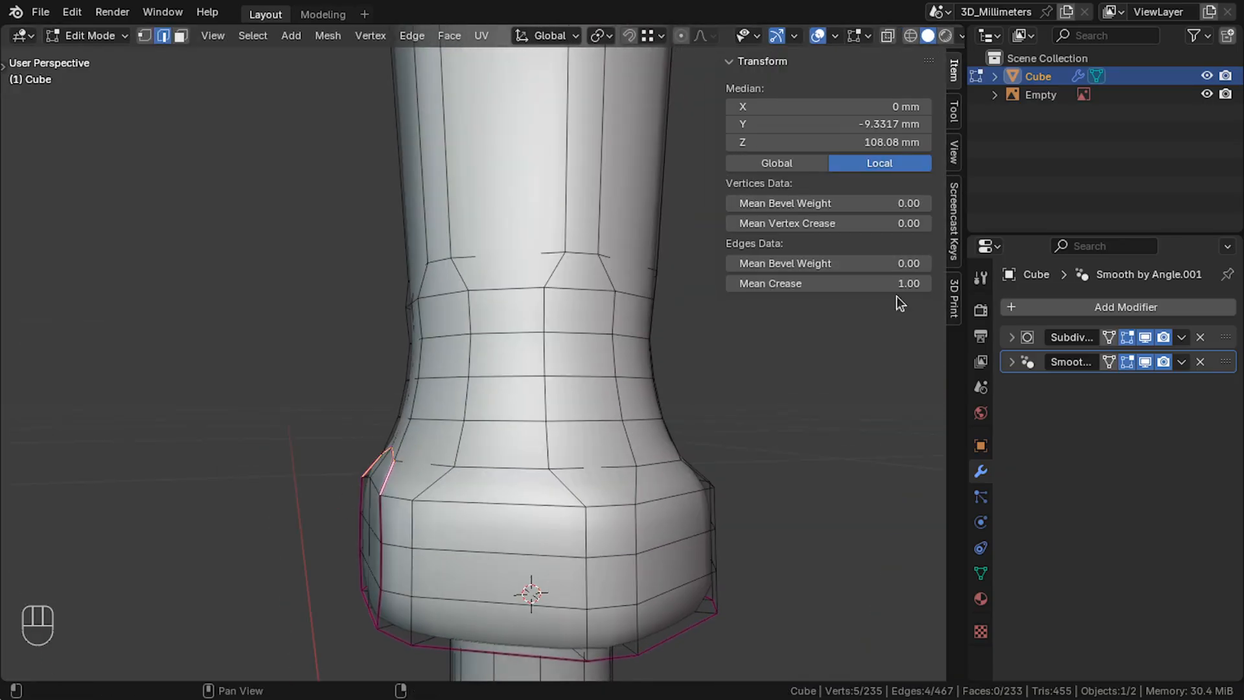
Select the front facet's outline through its flatter inner top edges and set its mean crease to 0.6.
key("KP_1")
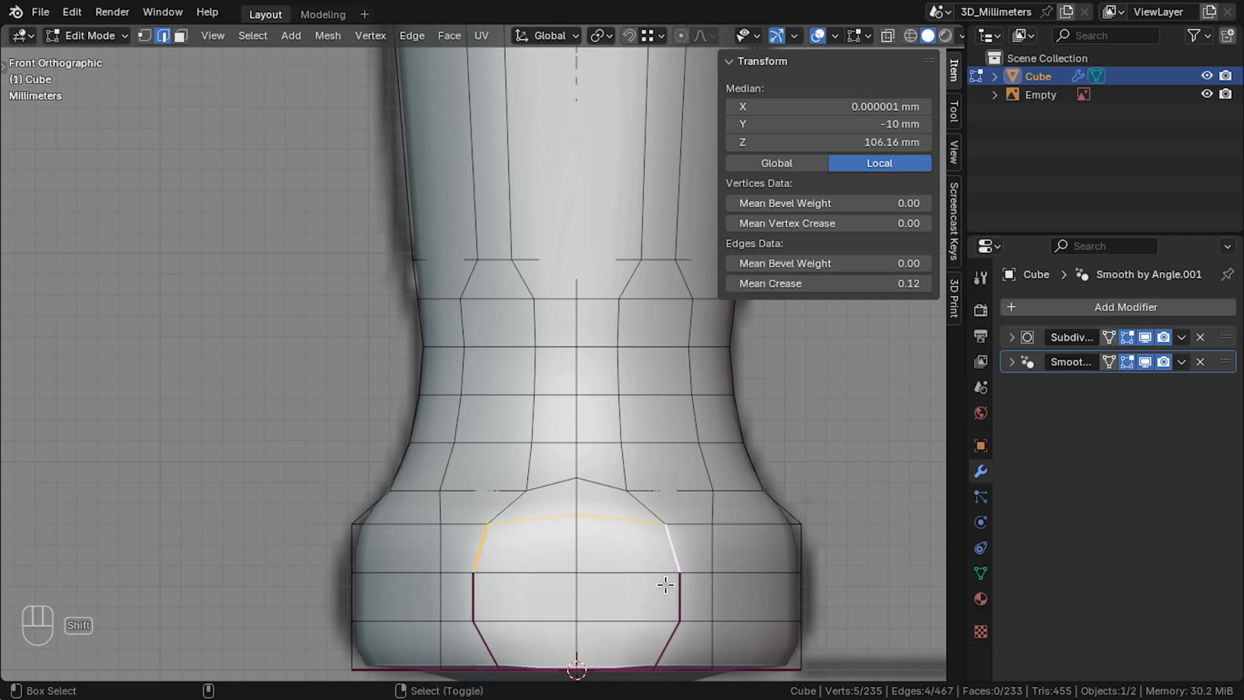
left_click(470, 598, "shift")
middle_click_drag(568, 570, 538, 427, "shift")
left_click(515, 524, "shift")
left_click(595, 520, "shift")
middle_click_drag(605, 516, 573, 470)
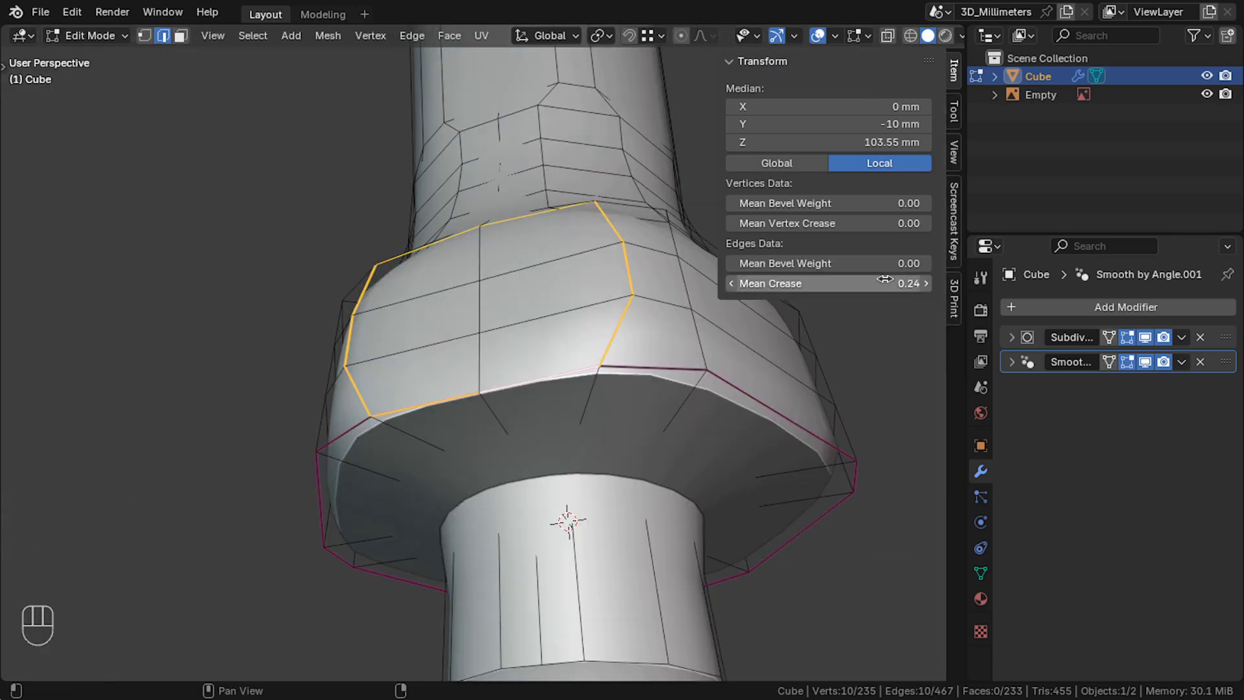
left_click(883, 283)
type("0.6")
key("Return")
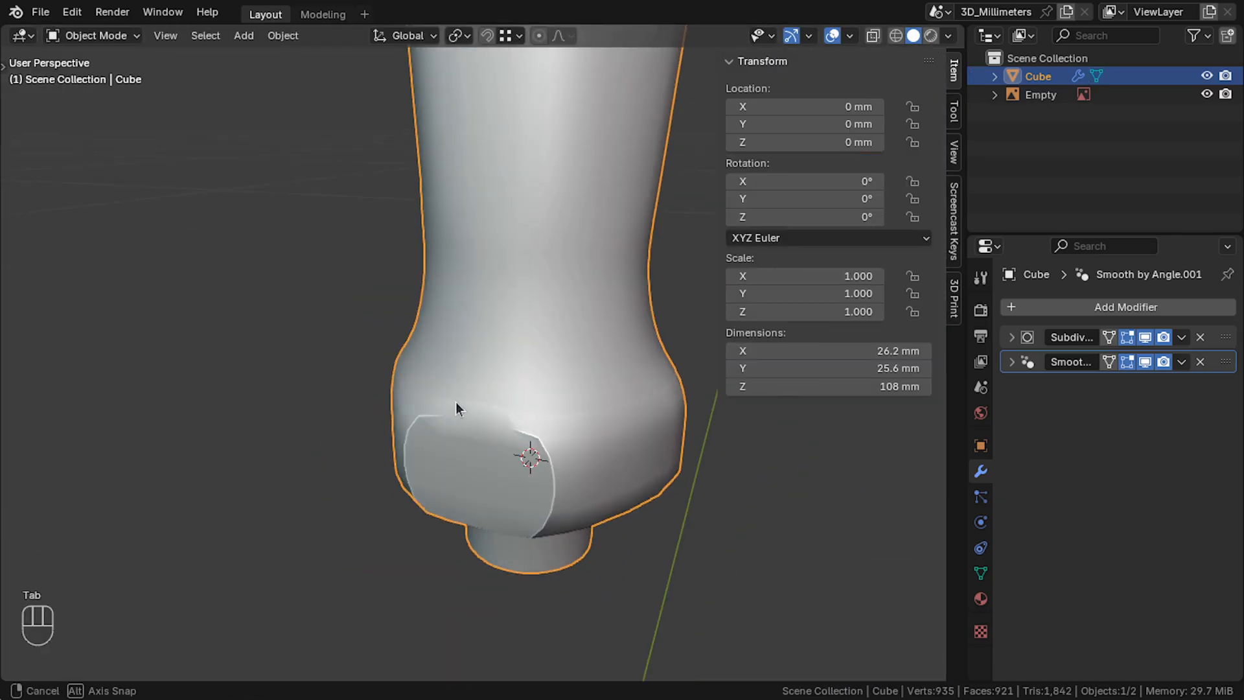
Undo the flat-topped outline's crease, and set the mean crease of the full arched oval outline to 0.5.
middle_click_drag(456, 401, 588, 375)
key("ctrl+z")
key("ctrl+z")
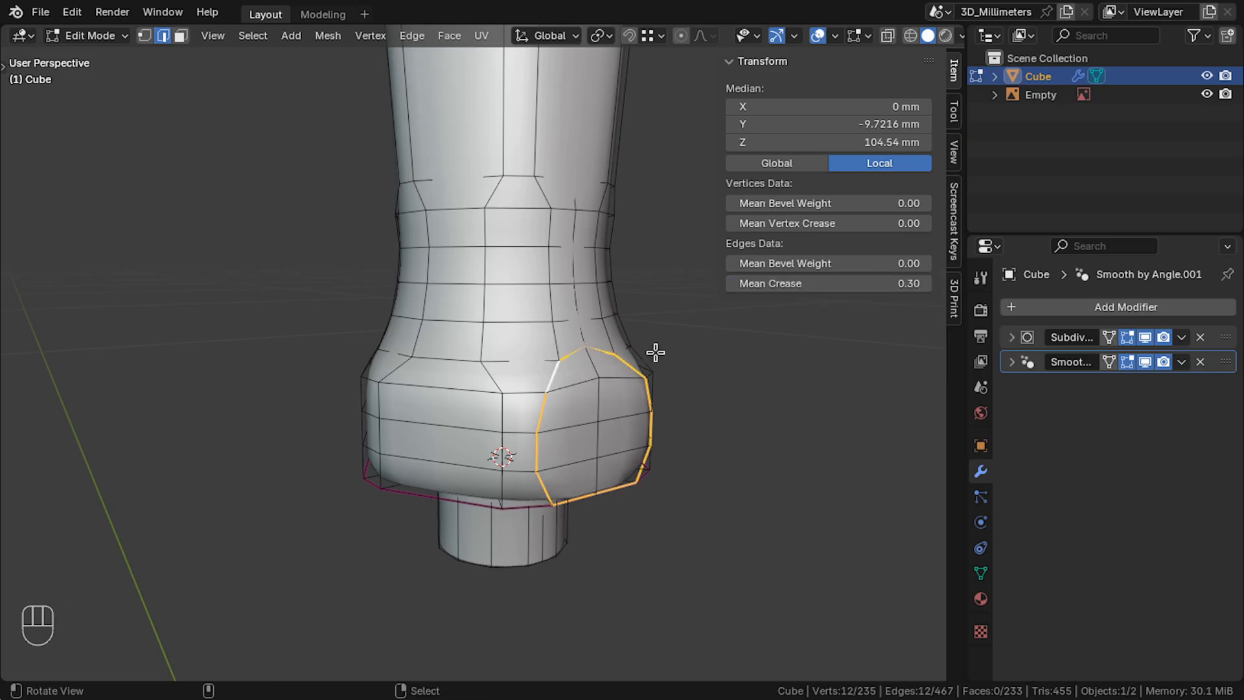
type("0.5")
key("Return")
key("Tab")
scroll(309, 406, "down", 9)
middle_click_drag(399, 405, 479, 446)
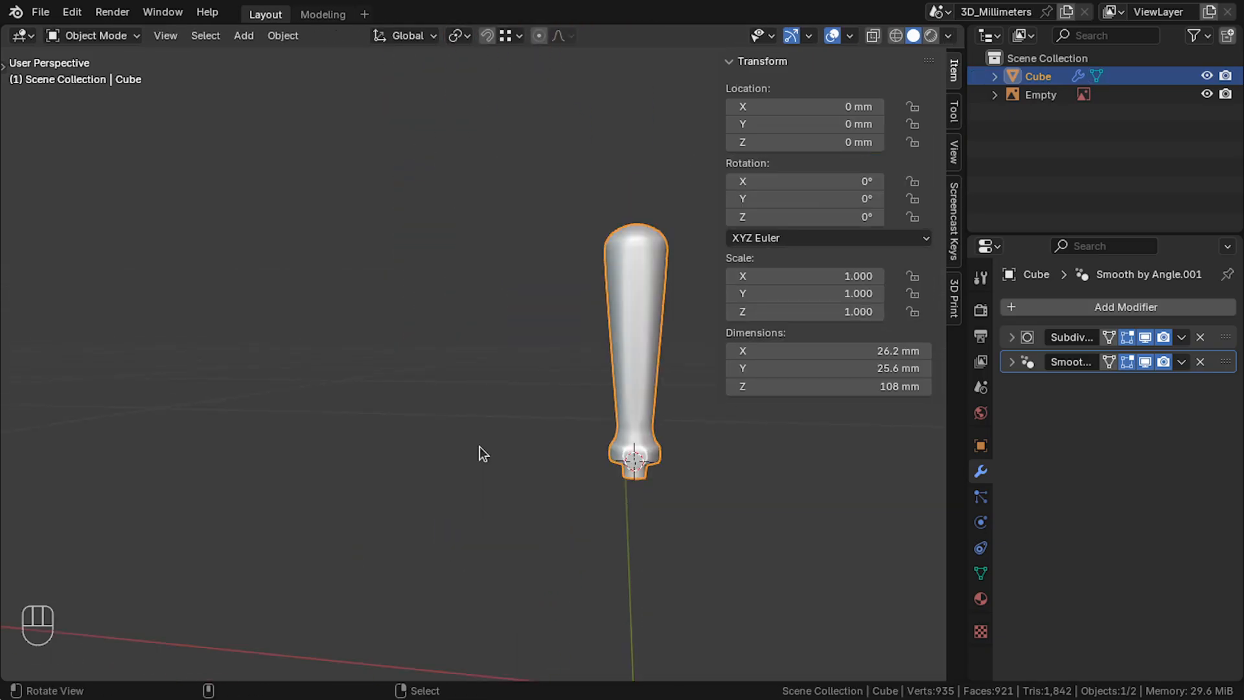
Compare the collar facet's shading with the reference image and set its oval outline's mean crease to 0.80.
key("KP_1")
key("Tab")
scroll(661, 516, "up", 5)
left_click(886, 283)
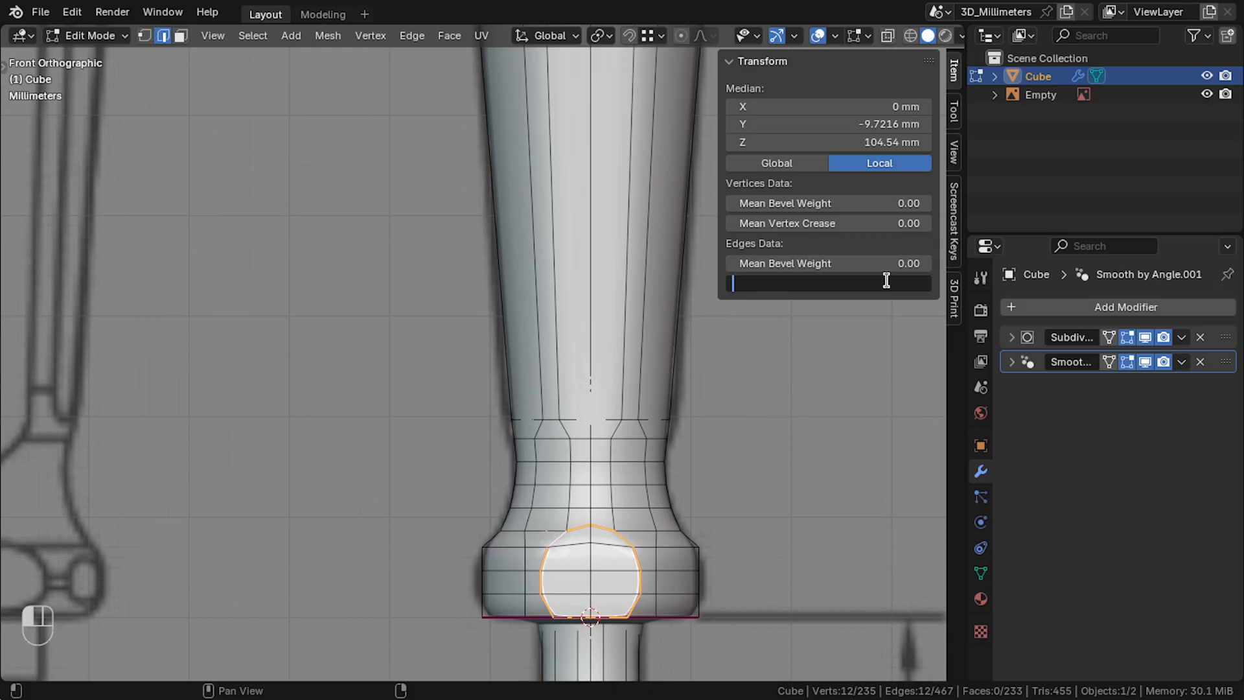
key("Tab")
key("Tab")
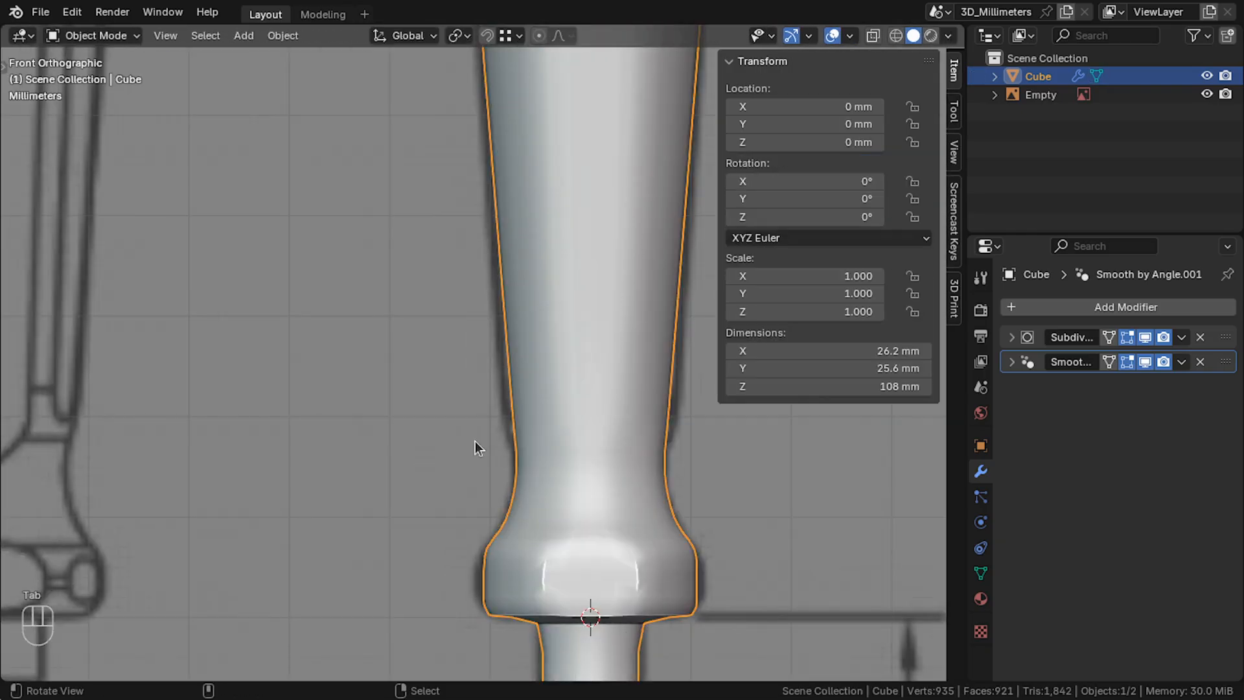
scroll(454, 388, "up", 2)
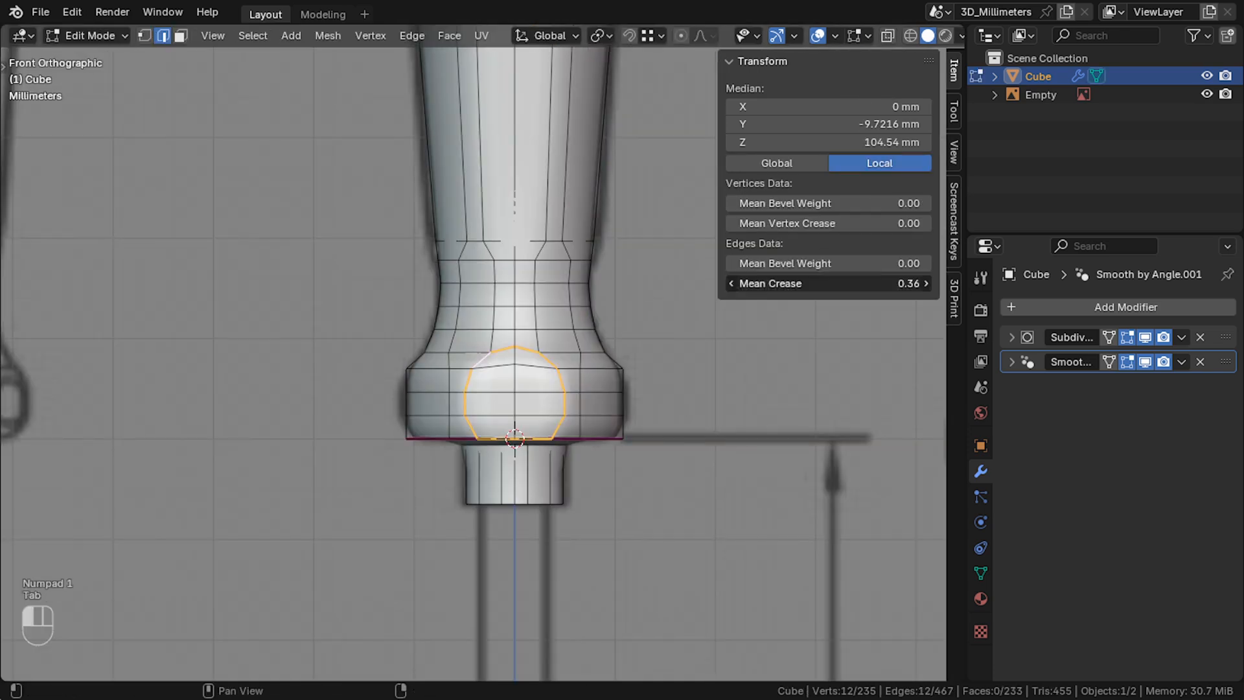
key("Tab")
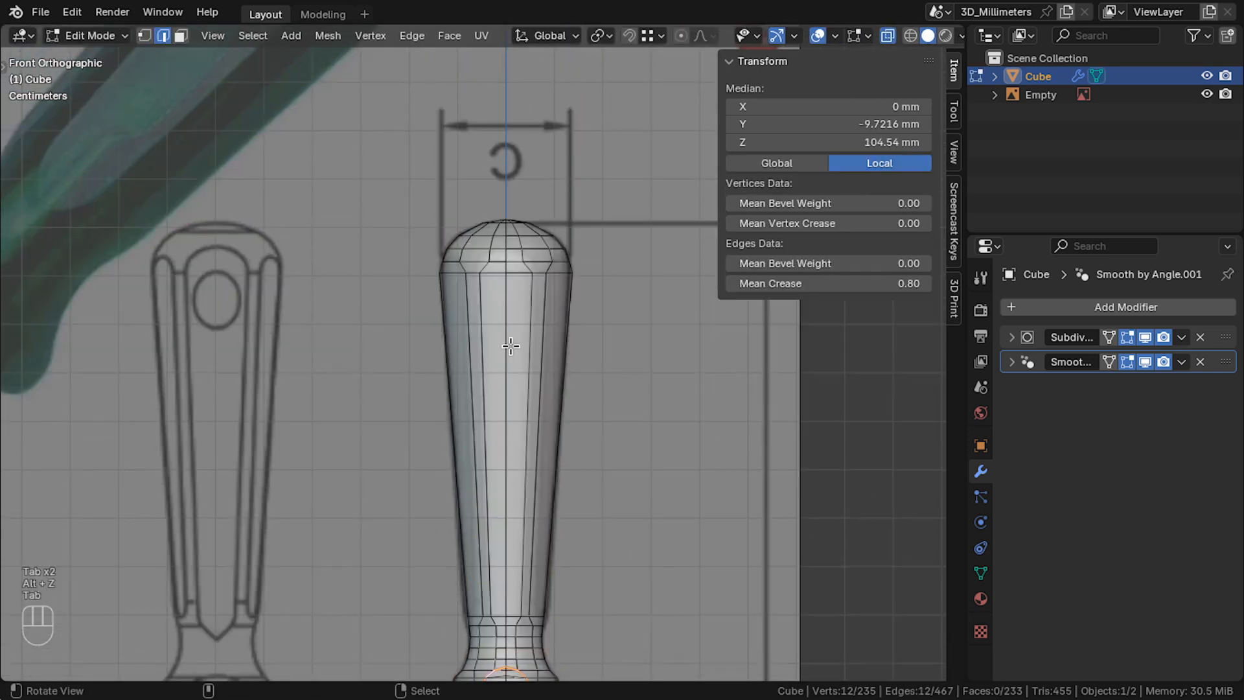
Spread the front vertex pairs on the dome's two lowest rows outward along X to widen the panel outline.
scroll(510, 346, "up", 8)
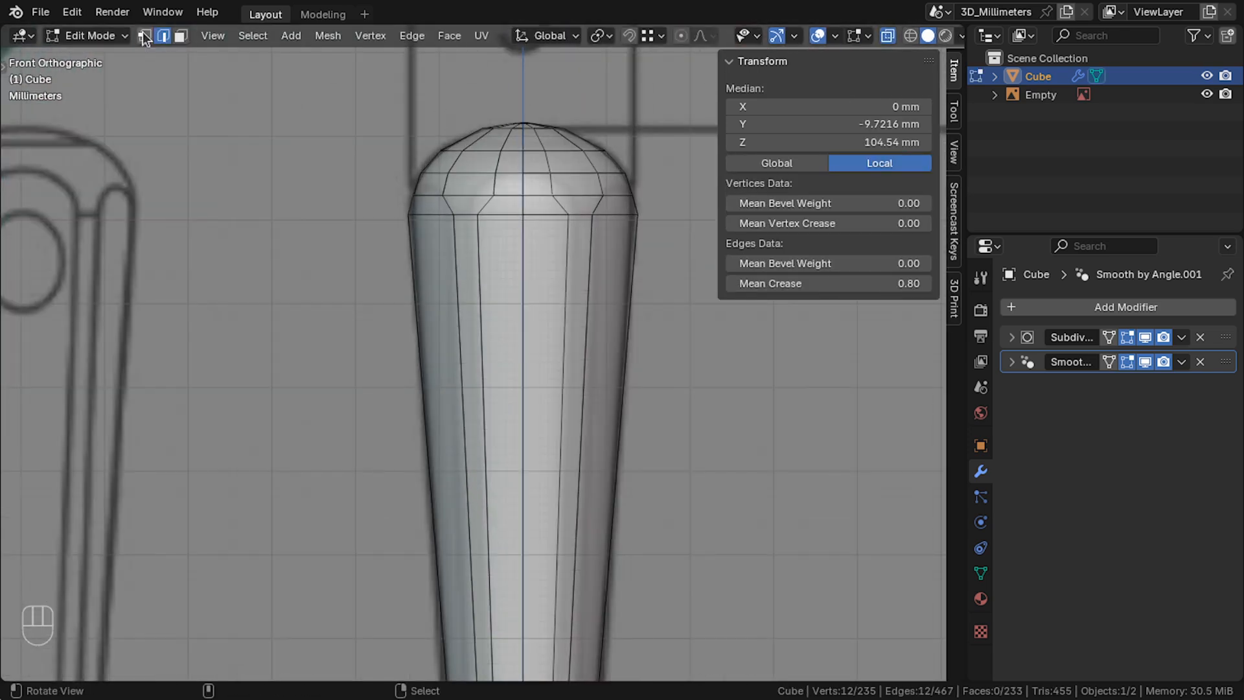
left_click(666, 421, "alt")
key("s")
key("x")
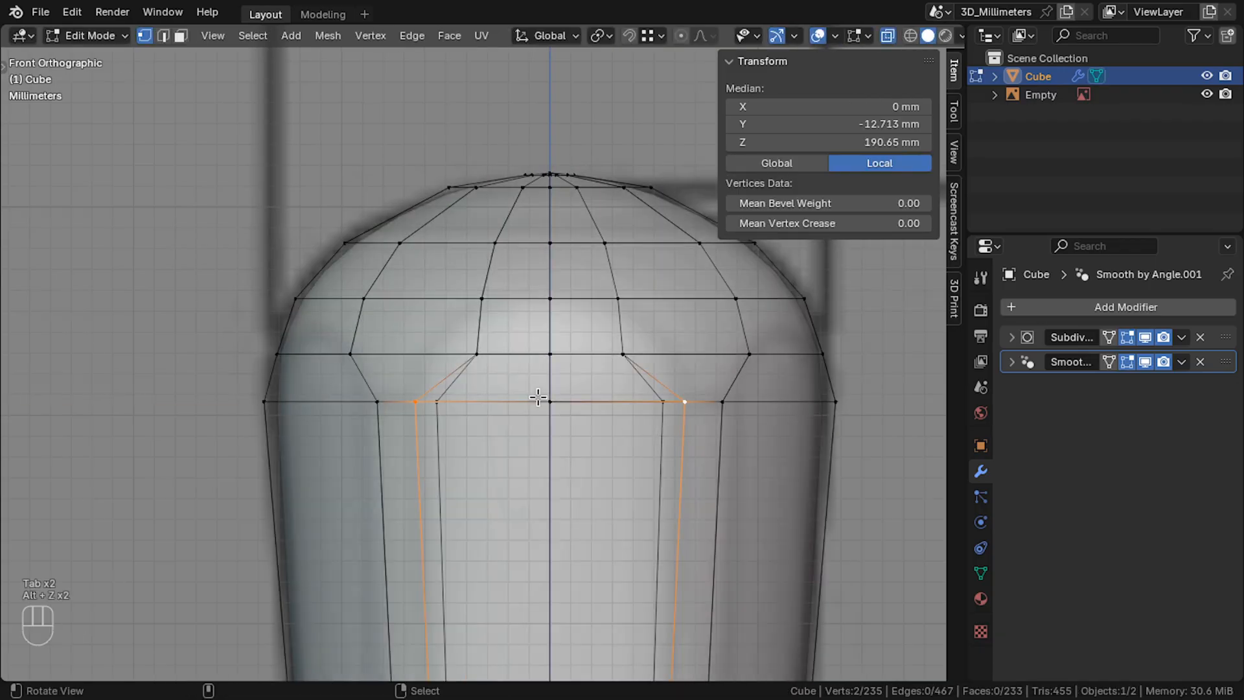
left_click(602, 355, "alt")
key("s")
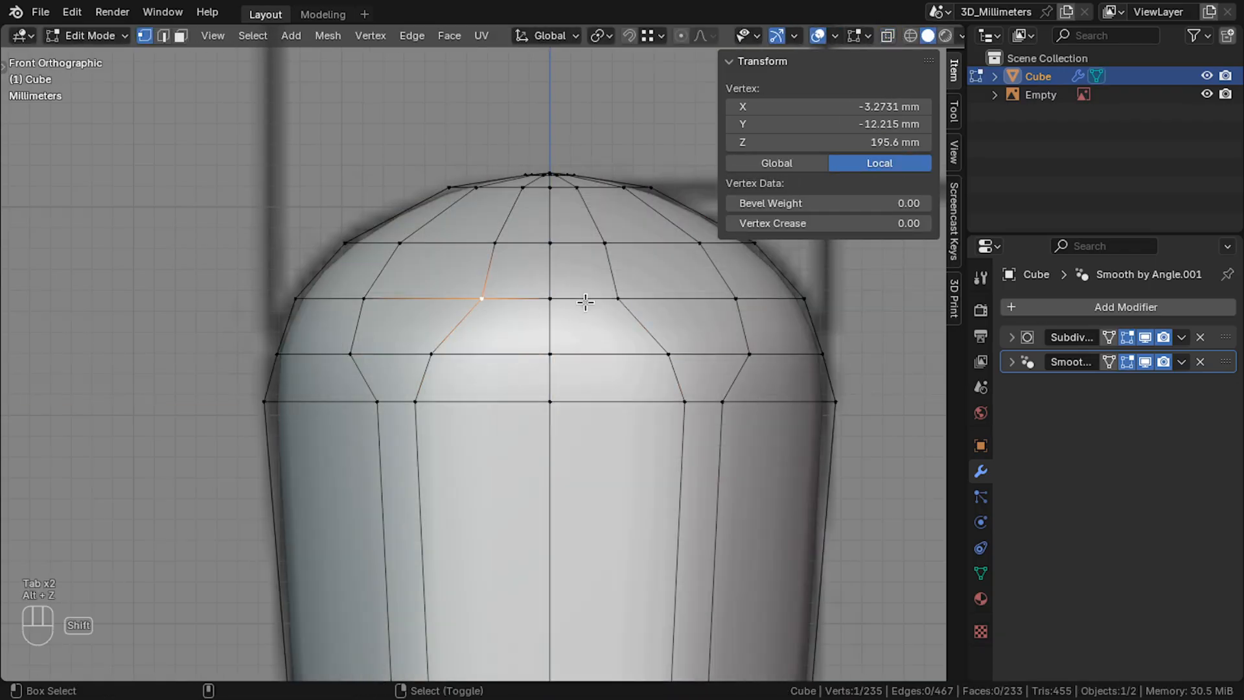
Adjust the next dome row's front vertex pair along X and slide the center vertex upward to arch the panel's top.
left_click(583, 298, "alt")
key("s")
key("x")
left_click(622, 334)
key("alt+z")
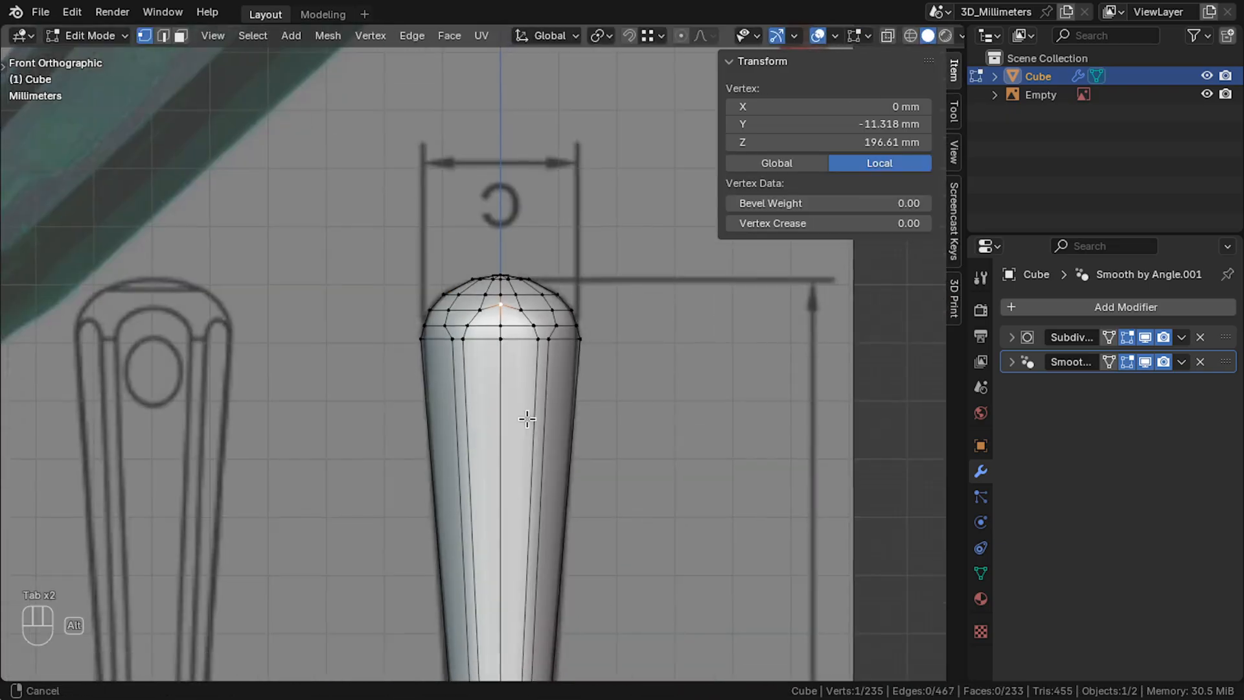
scroll(545, 425, "up", 5)
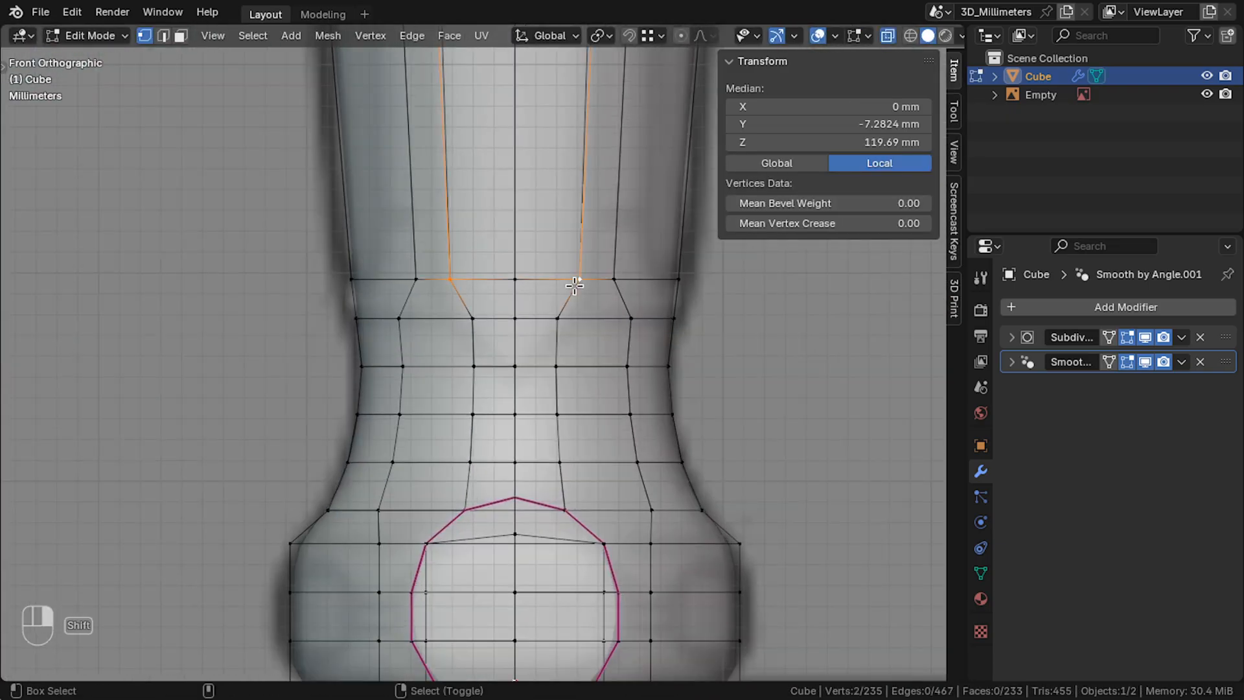
Spread the front vertex pair at the handle grip's lower end outward along X.
right_click(574, 285, "shift")
middle_click_drag(574, 311, 561, 366, "shift")
key("s")
key("x")
left_click(575, 367)
Widen the front vertex pair on the neck's first row below the grip along X.
key("alt+z")
right_click(462, 378)
right_click(549, 377, "shift")
key("alt+z")
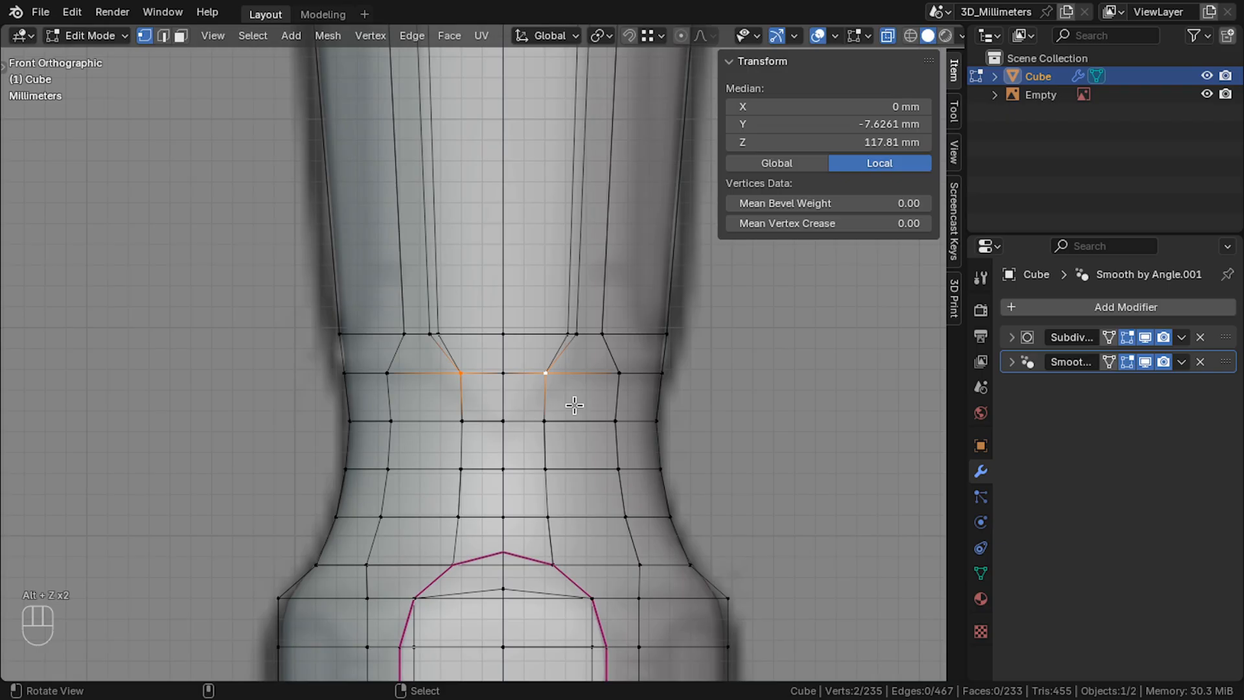
key("s")
key("x")
left_click(596, 419)
Pull the front vertex pair on the neck's second row closer together along X to taper the panel.
key("alt+z")
right_click(463, 423)
right_click(540, 425, "shift")
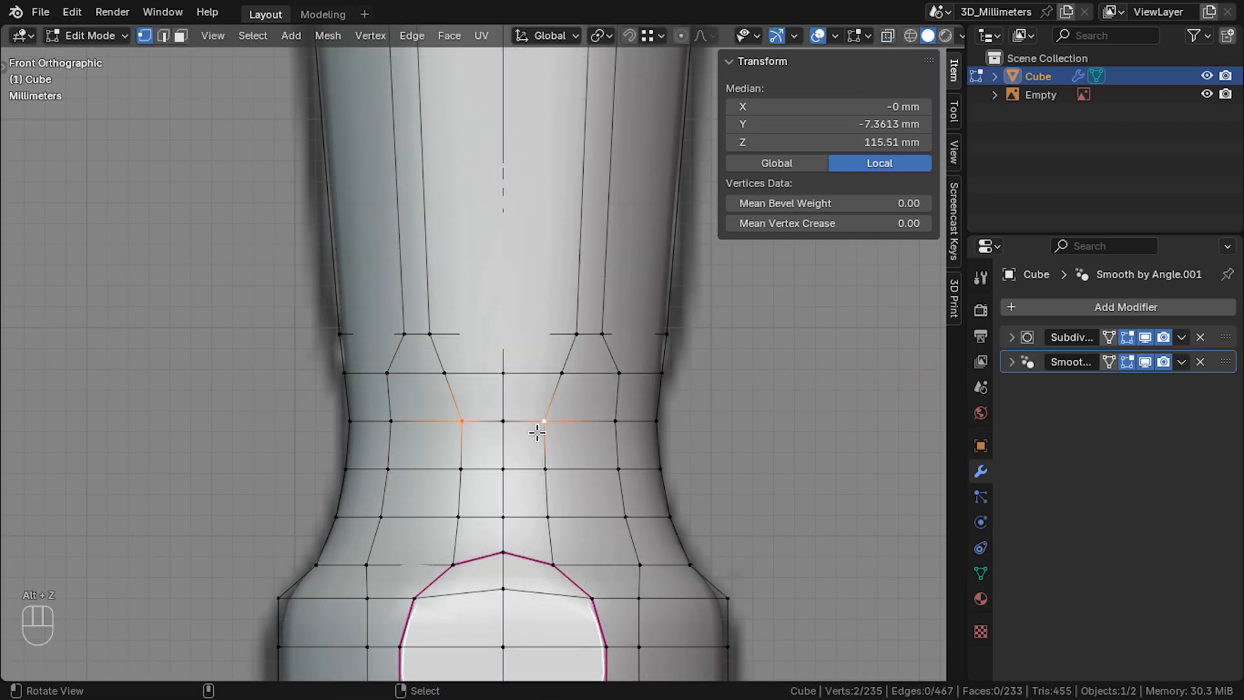
key("alt+z")
scroll(603, 450, "up", 2)
key("s")
key("x")
left_click(616, 478)
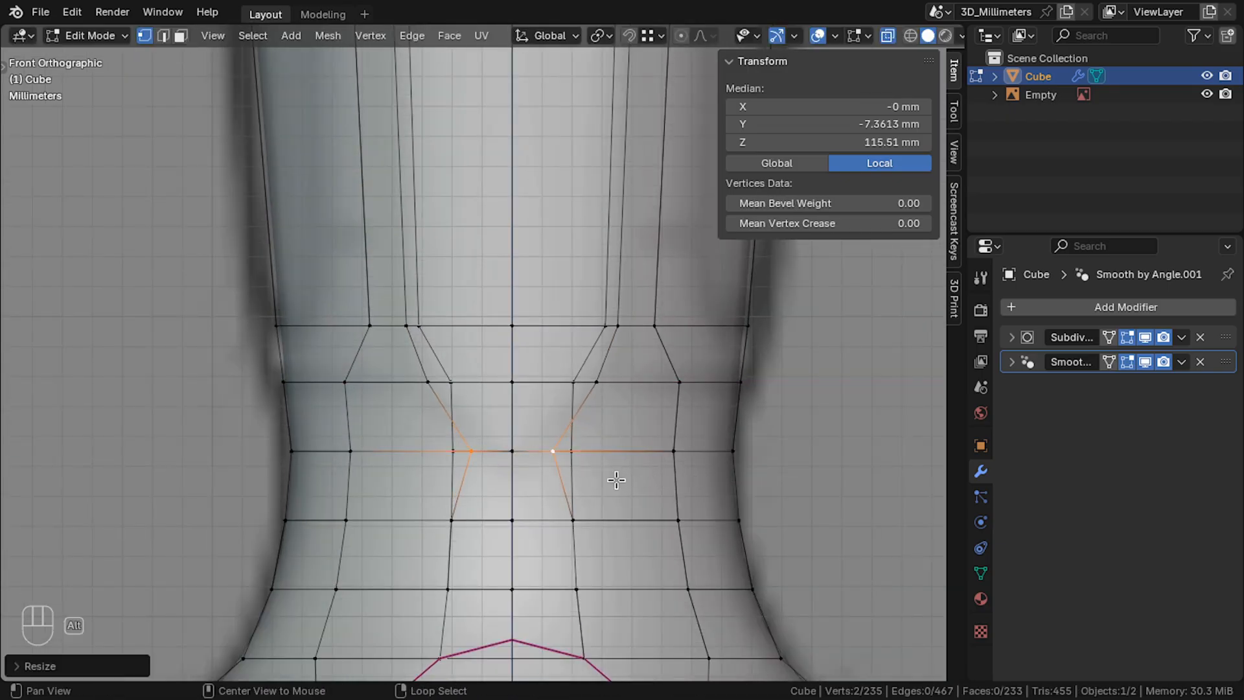
Narrow the first neck row's front vertex pair along X and slide the second row's center vertex down into a point.
key("alt+z")
right_click(430, 383)
right_click(597, 382, "shift")
key("s")
key("x")
left_click(641, 430)
right_click(517, 451)
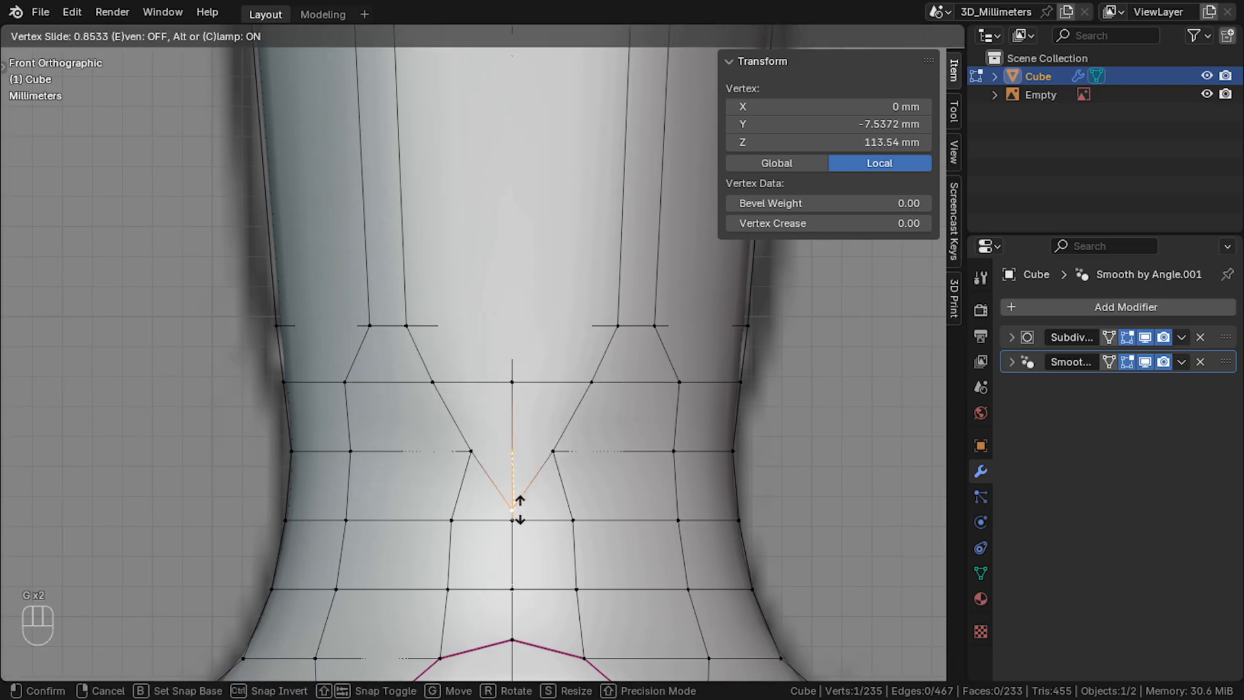
left_click(520, 492)
Fine-tune the width of the vertex pair beside the panel's lower point along X and check the smoothed result.
scroll(527, 495, "down", 3)
right_click(465, 449)
right_click(537, 449, "shift")
key("s")
key("x")
left_click(551, 452)
key("Tab")
key("Tab")
key("alt+z")
key("alt+z")
Select the closed outline of the handle's long front panel by shortest paths and set its mean crease to 0.80.
right_click(495, 398)
middle_click_drag(546, 334, 513, 466, "shift")
right_click(496, 472, "ctrl")
middle_click_drag(511, 318, 483, 674, "shift")
right_click(492, 215, "ctrl")
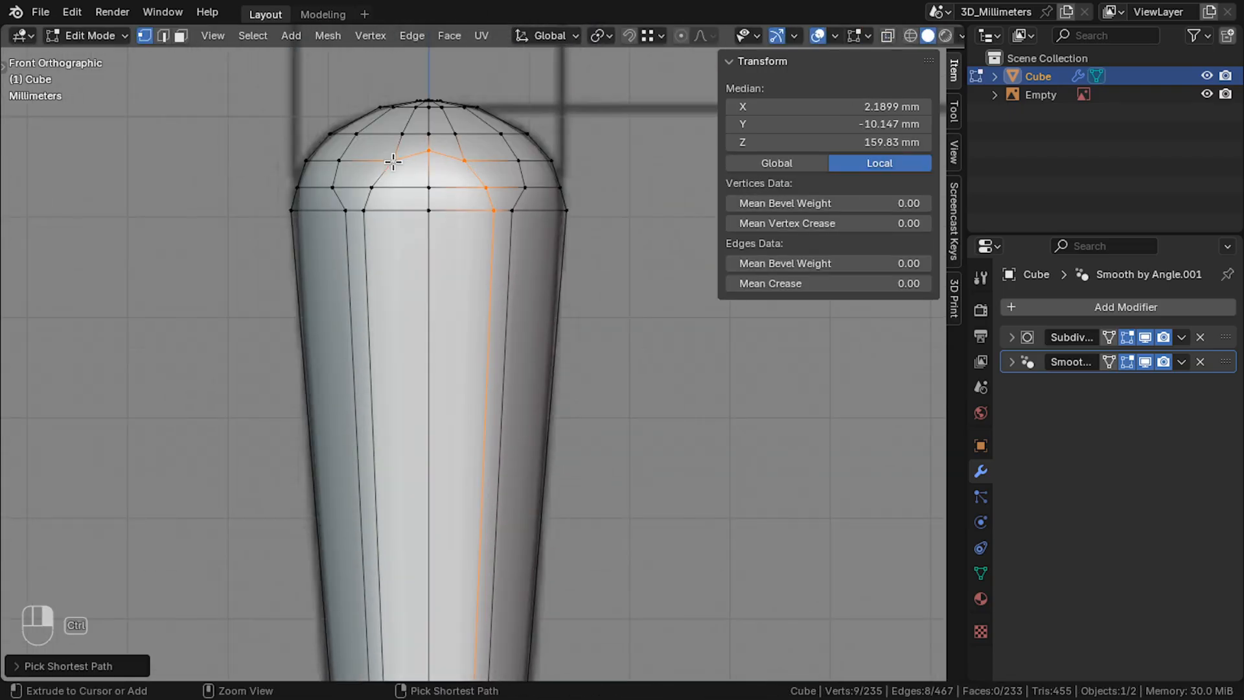
right_click(391, 161, "ctrl")
right_click(364, 211, "ctrl")
scroll(414, 336, "down", 3)
scroll(447, 363, "up", 5)
right_click(358, 275, "ctrl")
left_click(861, 285)
type(".8")
key("Return")
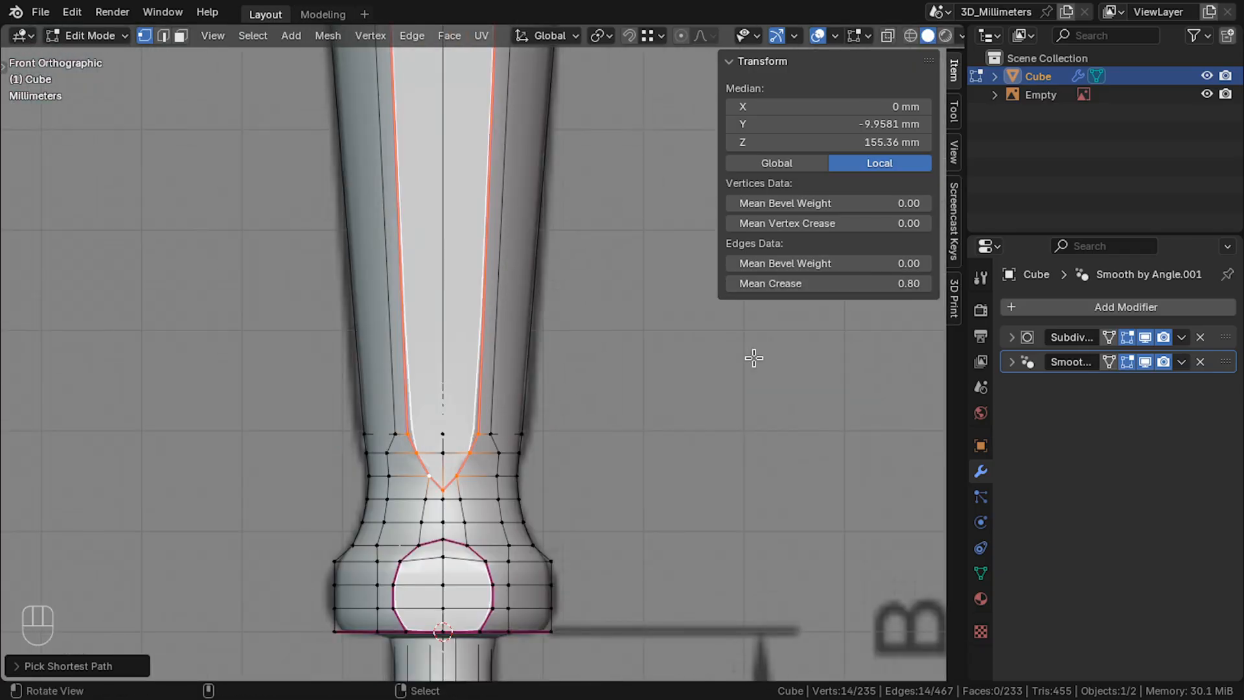
Try other mean crease values on the front panel's outline, inspecting the smoothed handle from several angles.
key("Tab")
scroll(544, 430, "down", 4)
middle_click_drag(544, 430, 395, 458)
key("Tab")
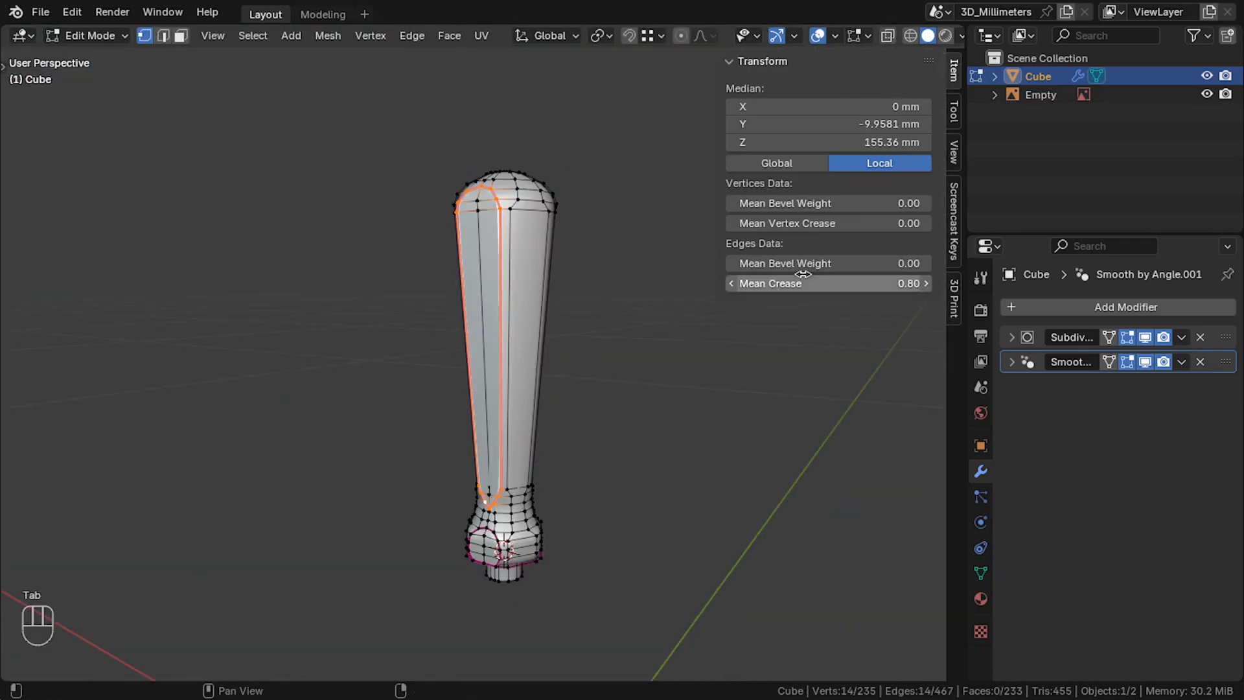
key("Return")
key("Tab")
middle_click_drag(619, 418, 587, 441)
key("Tab")
left_click(852, 286)
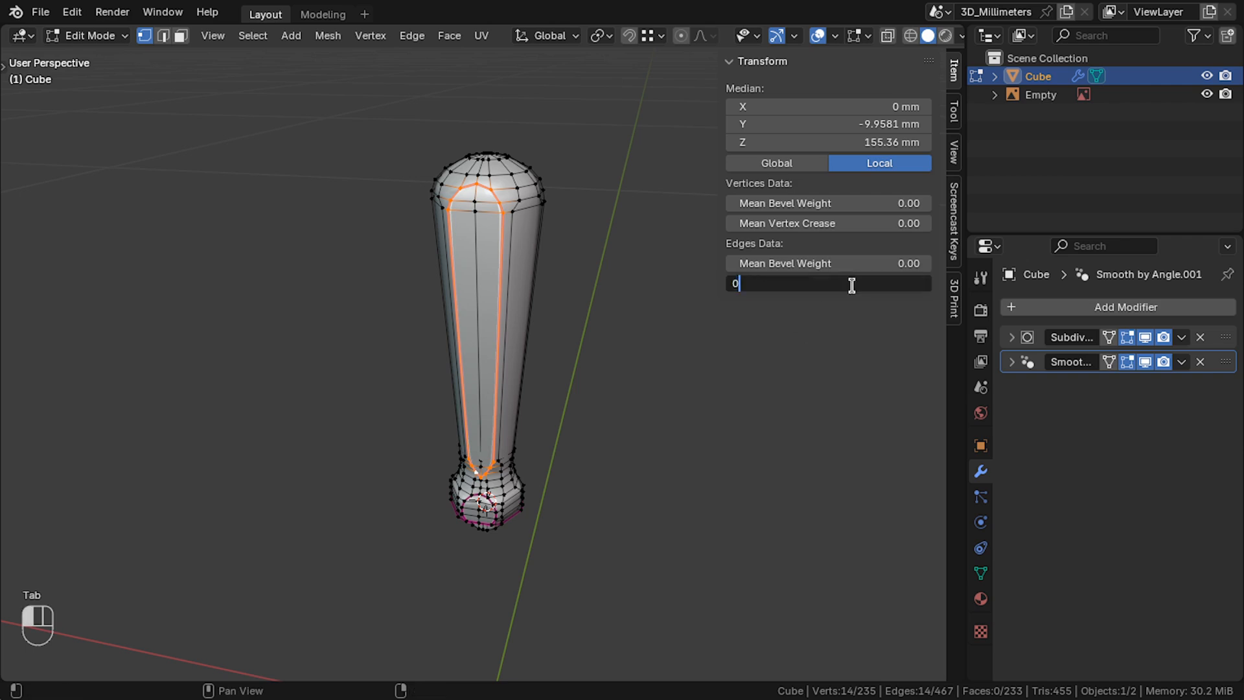
key("Tab")
middle_click_drag(595, 378, 622, 363)
key("KP_1")
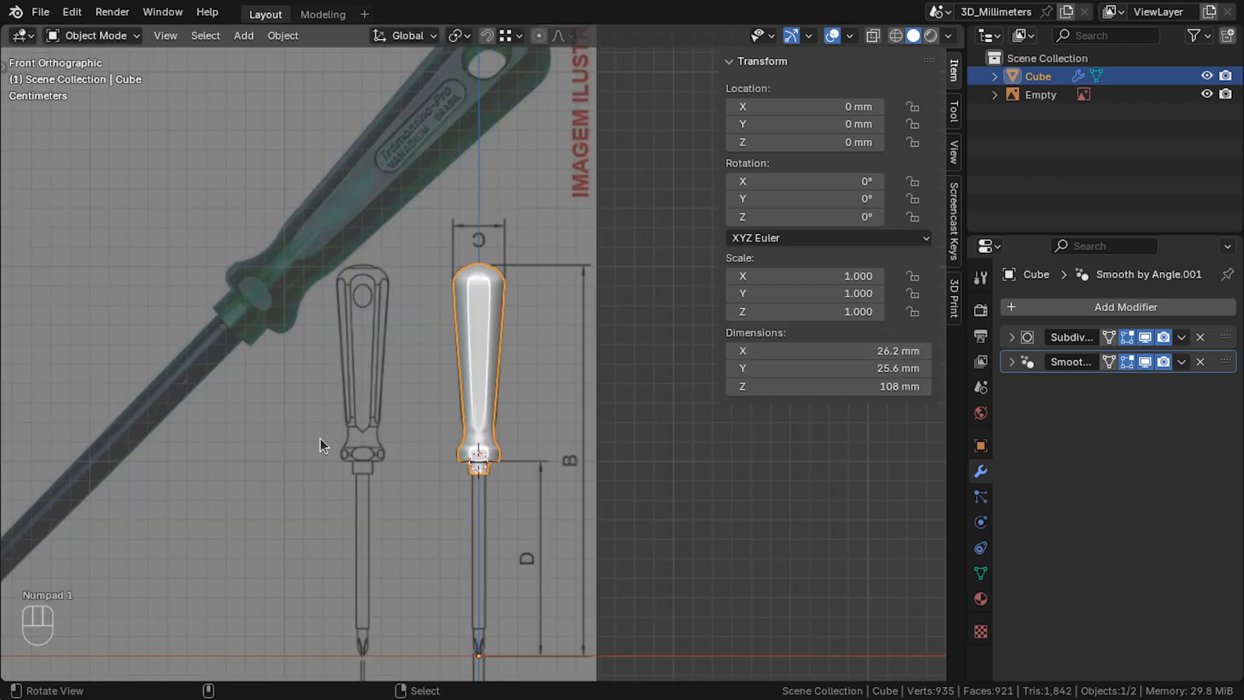
Test a mean crease of 1 on the front panel's outline and settle on 0.40.
scroll(464, 407, "up", 6)
key("Tab")
key("Tab")
key("Tab")
left_click(902, 286)
type("1")
key("Return")
key("Tab")
middle_click_drag(421, 245, 494, 382, "shift")
scroll(493, 382, "up", 3)
key("Tab")
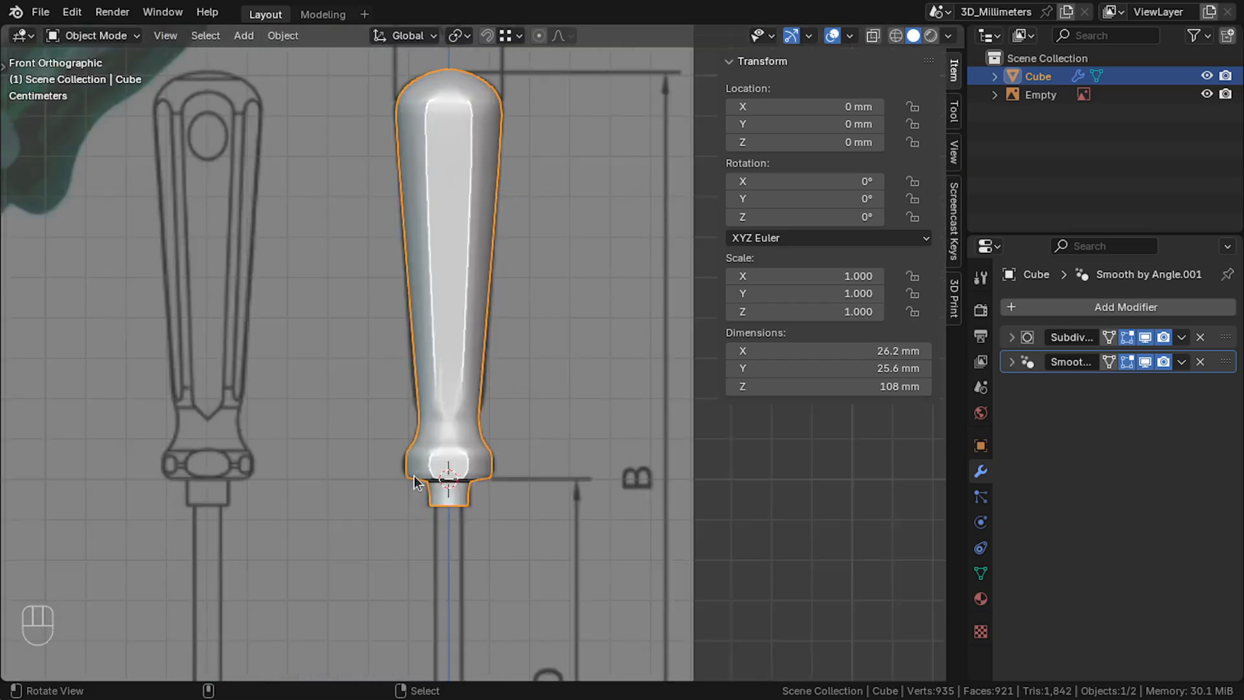
middle_click_drag(414, 475, 399, 442)
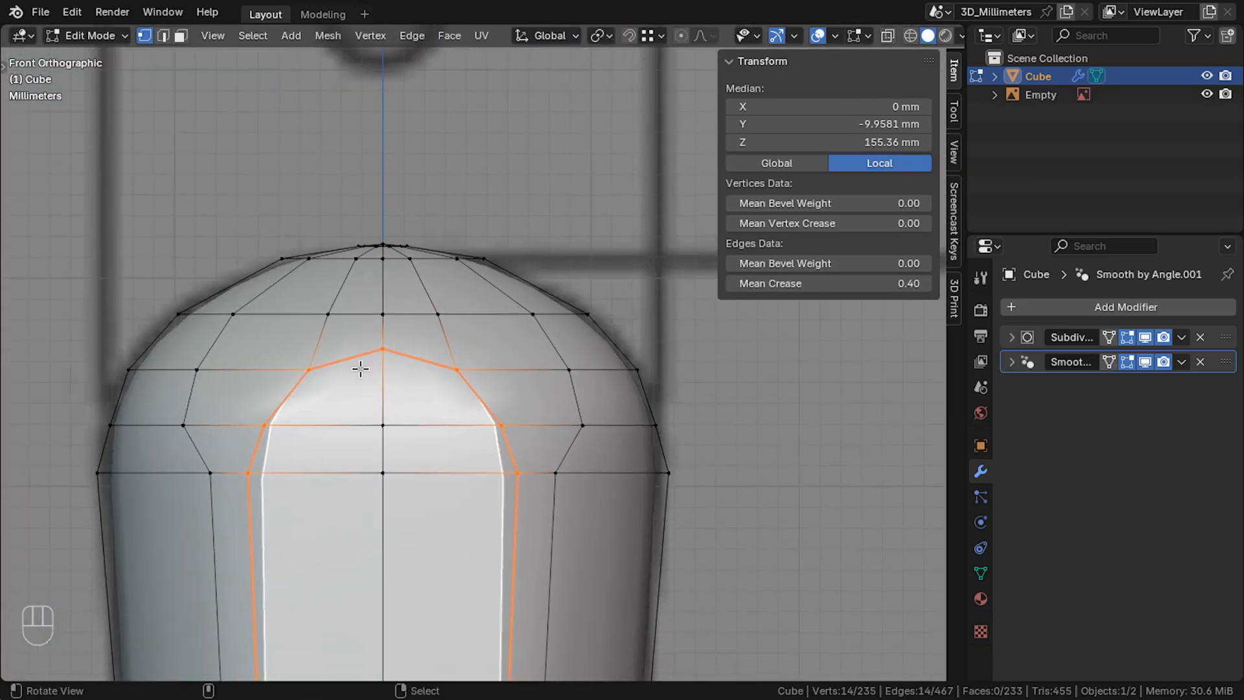
left_click(361, 348)
key("g")
key("g")
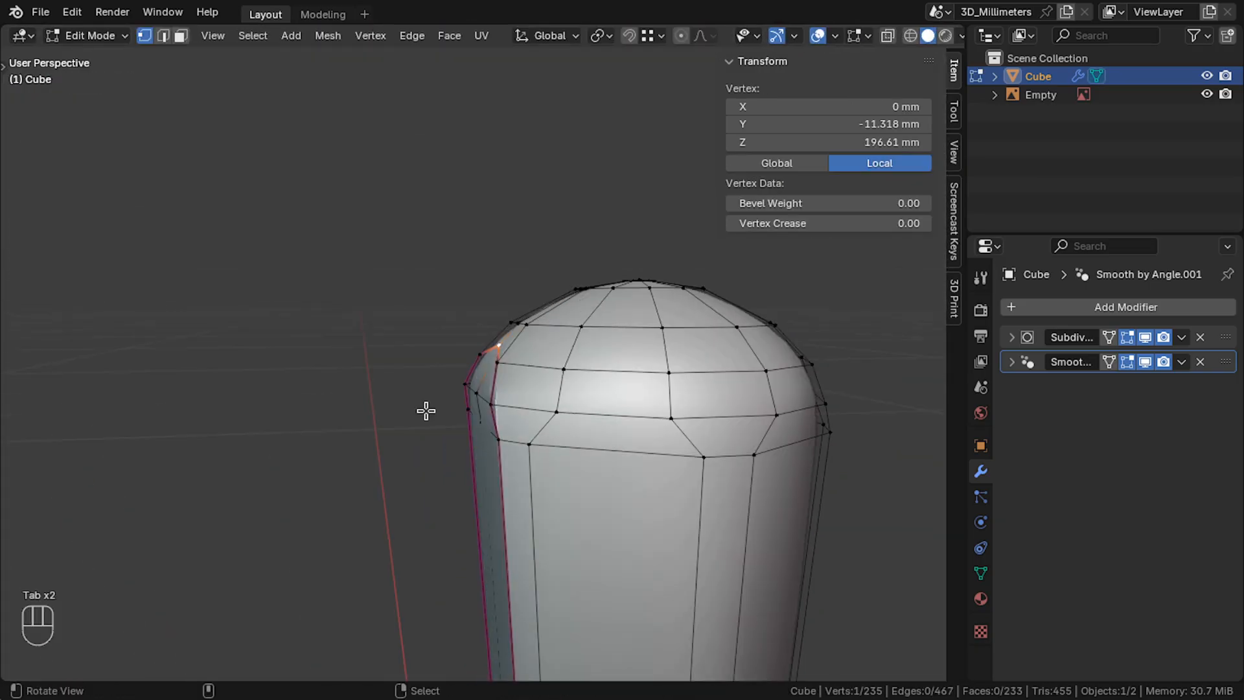
Move the outline vertex pair on the dome's lowest row inward along Y to about -12.745 mm.
left_click(508, 432, "shift")
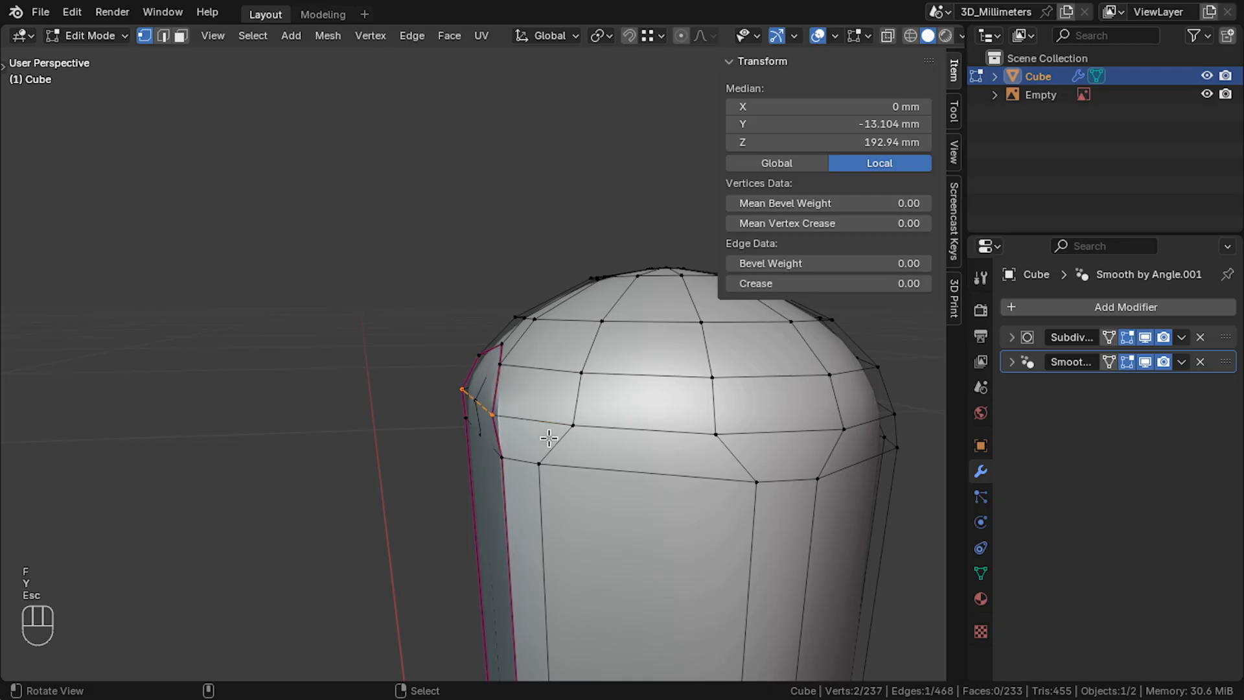
right_click(491, 410, "shift")
key("g")
key("y")
left_click(433, 438)
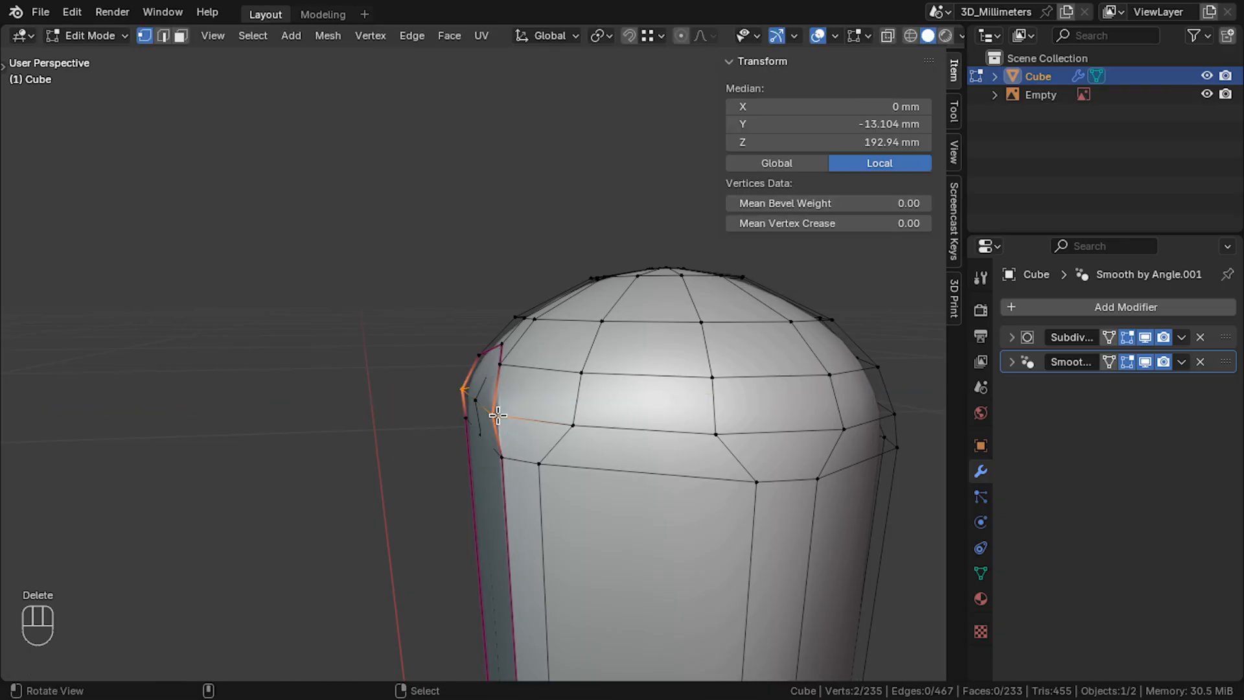
key("g")
key("y")
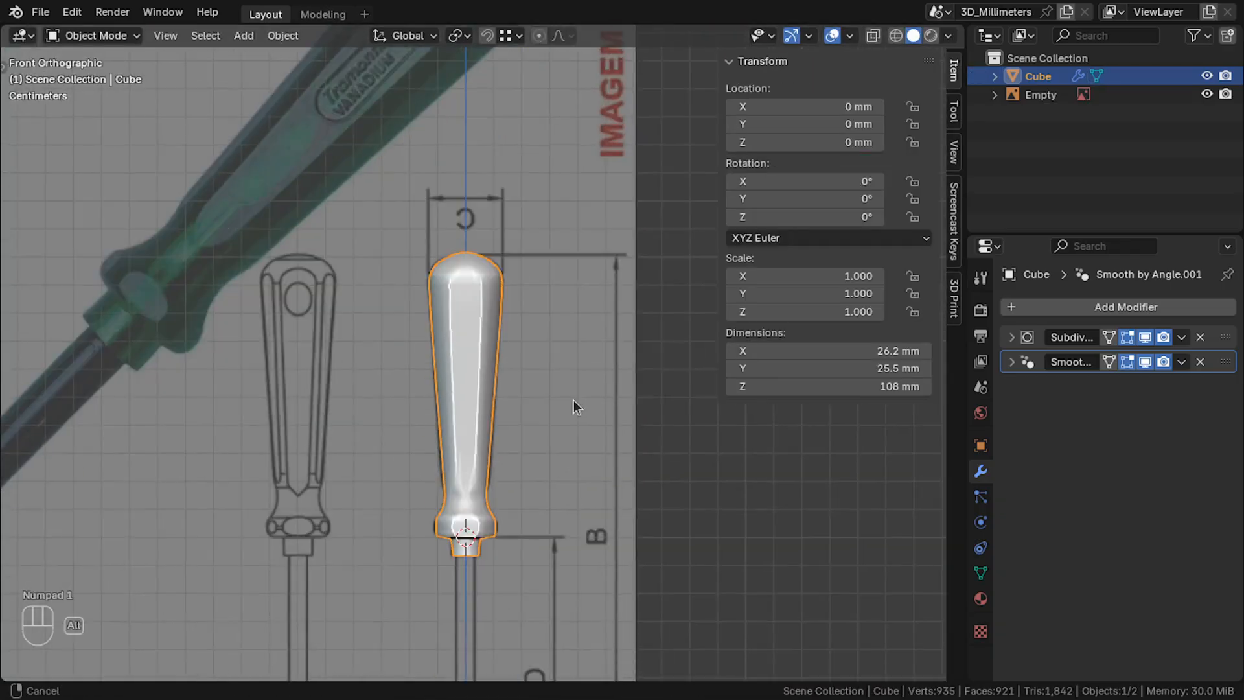
key("Tab")
key("Tab")
key("Tab")
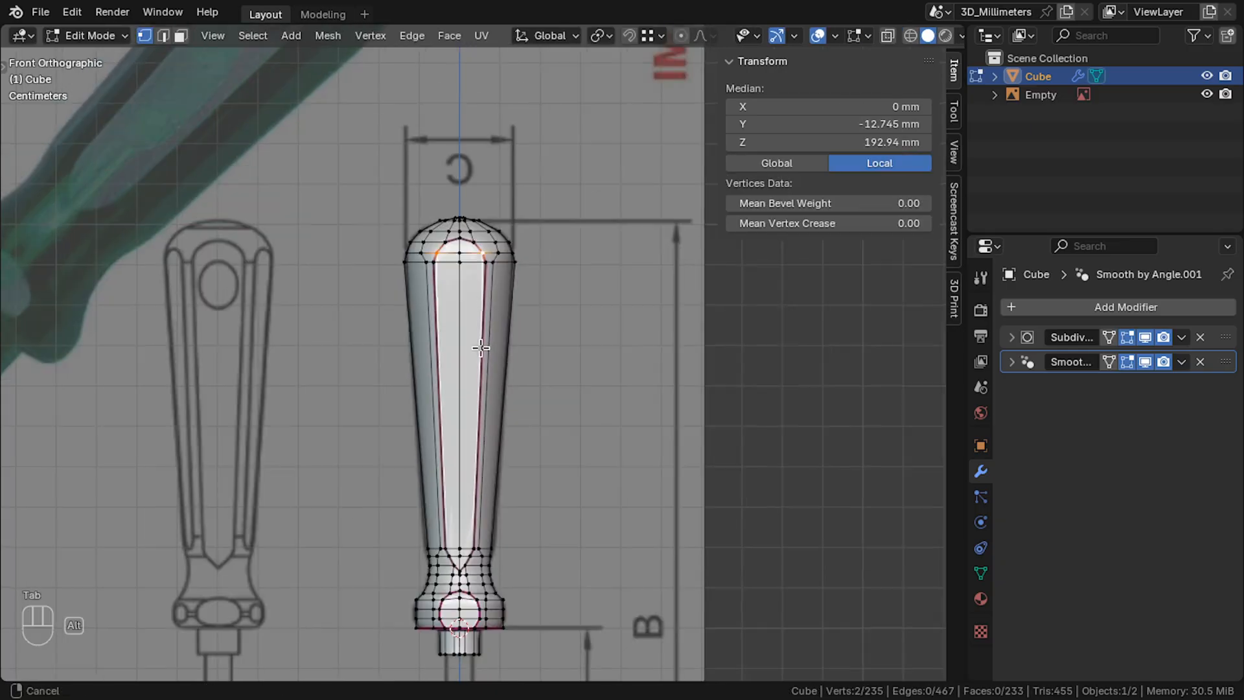
Select the front strip of the mesh from the dome's pole through the long panel and collar facet to the stem, growing the selection.
scroll(441, 230, "up", 5)
left_click_drag(431, 126, 419, 217)
right_click(419, 217)
scroll(428, 259, "down", 3)
right_click(441, 389, "ctrl")
left_click_drag(444, 494, 413, 198, "alt")
scroll(445, 455, "up", 1)
key("n")
scroll(445, 454, "up", 5)
right_click(449, 466, "ctrl")
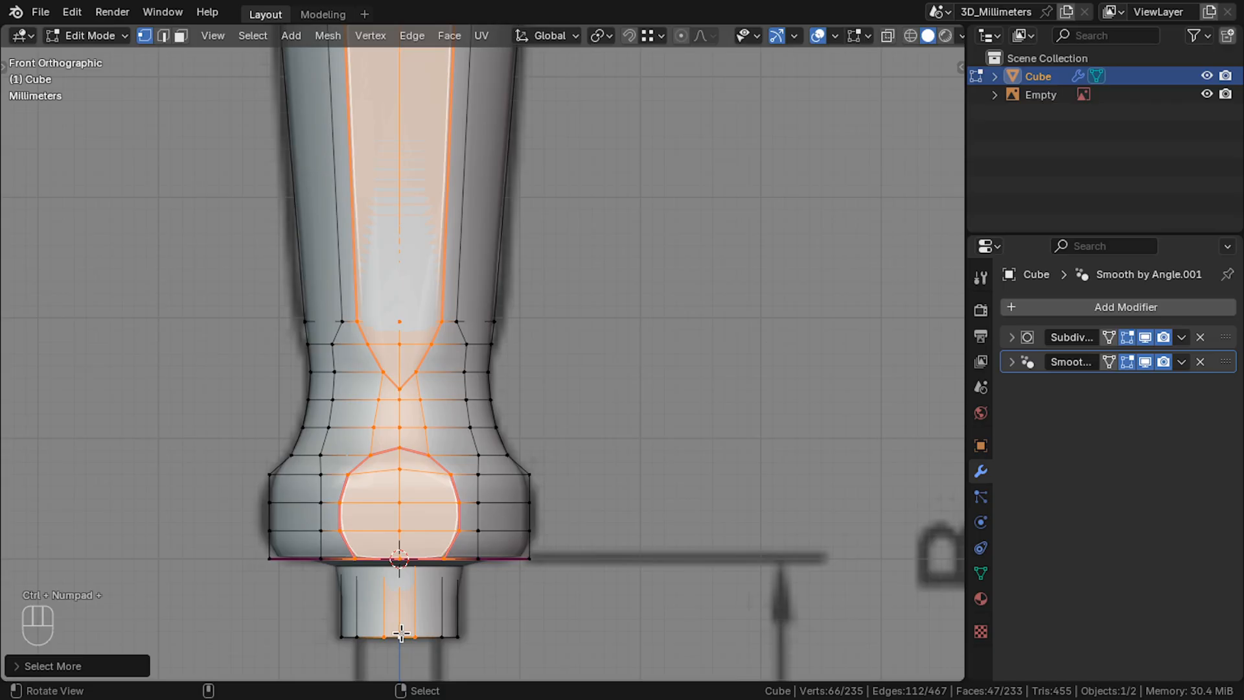
scroll(401, 633, "down", 1)
left_click_drag(402, 633, 418, 613)
key("alt+z")
key("alt+z")
Turn off the viewport display of the Subdivision and Smooth by Angle modifiers and check the strip selection around the dome.
left_click_drag(1144, 337, 1145, 362)
left_click_drag(466, 545, 483, 417)
key("KP_1")
scroll(454, 324, "down", 2)
left_click_drag(450, 273, 450, 407, "alt")
middle_click_drag(450, 406, 342, 286)
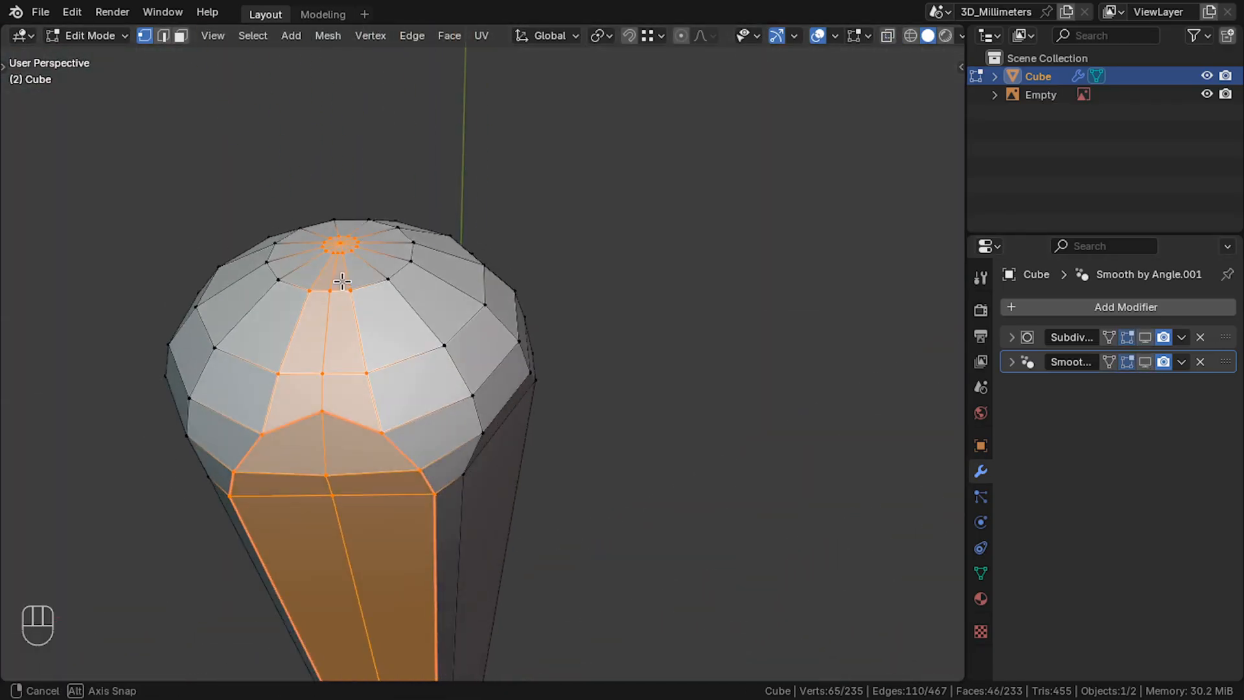
Invert the selection and delete the vertices outside the front strip.
scroll(350, 305, "down", 5)
key("ctrl+i")
key("x")
left_click(302, 349)
Delete the surplus vertices around the dome's pole that do not belong to the front strip.
middle_click_drag(427, 216, 584, 470, "alt")
key("ctrl+z")
key("ctrl+shift+z")
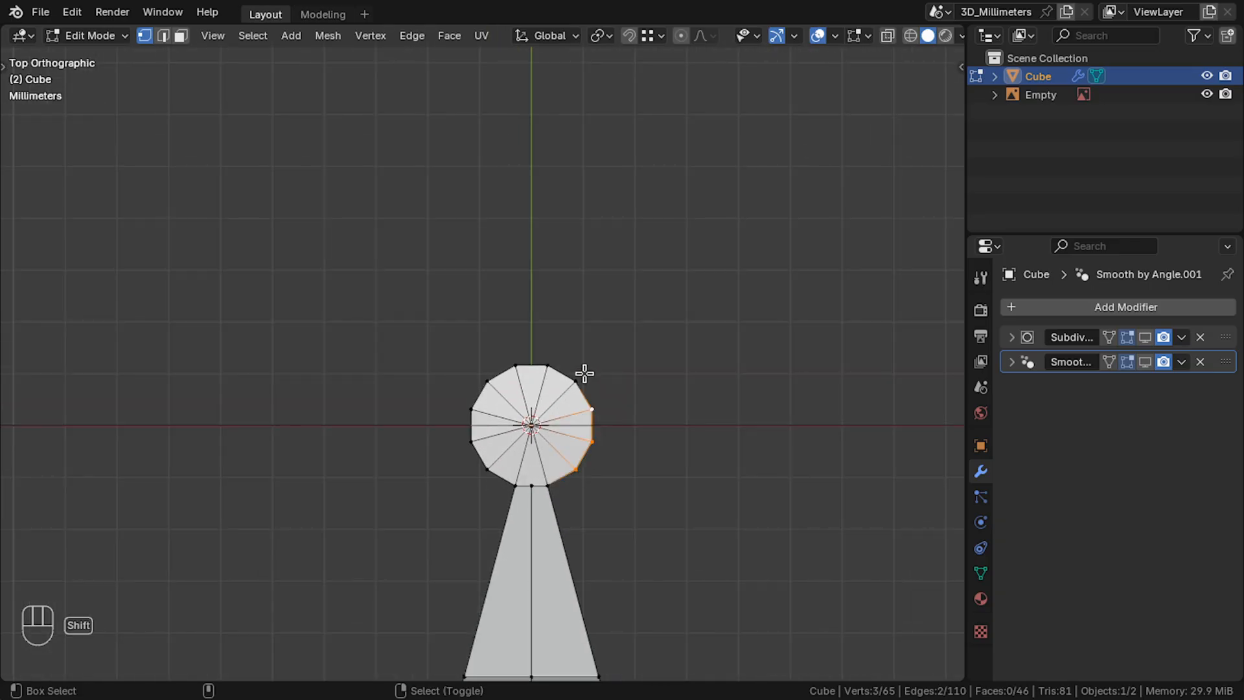
key("Delete")
left_click(436, 461)
Check the isolated front strip from several angles and save the file.
middle_click_drag(436, 461, 428, 305)
middle_click_drag(428, 304, 526, 259, "shift")
middle_click_drag(526, 259, 482, 285)
left_click(41, 12)
left_click(60, 130)
scroll(397, 492, "down", 3)
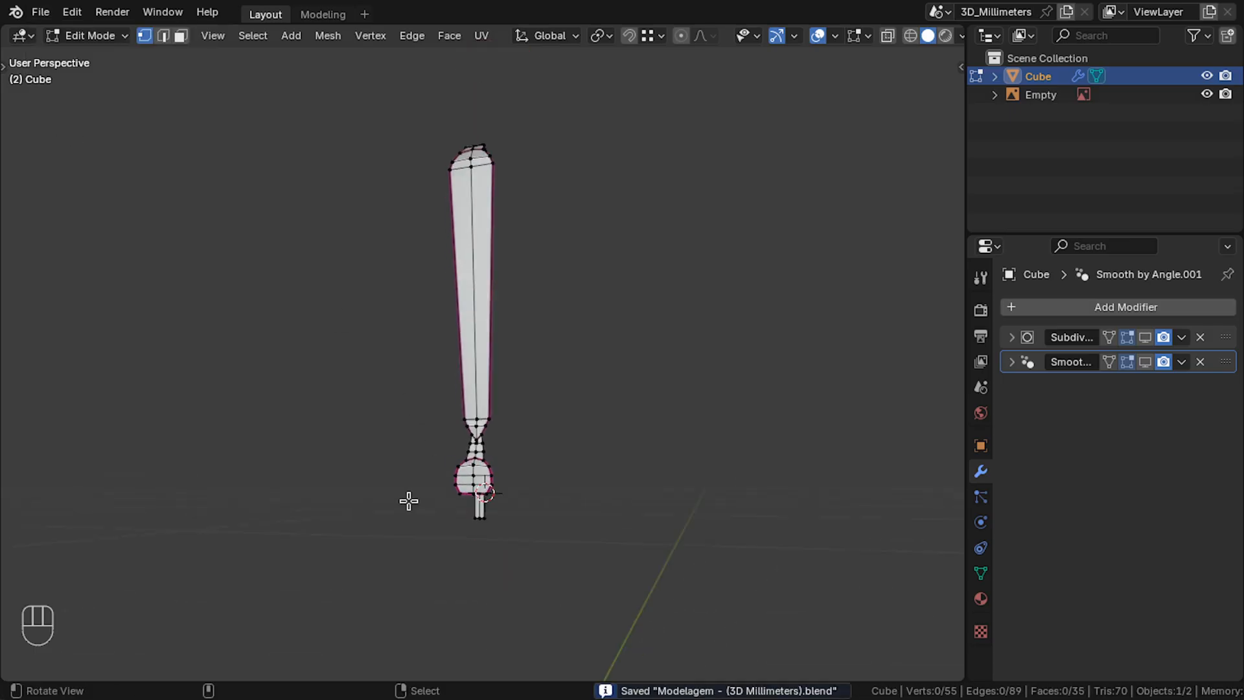
Reset the 3D cursor to the world origin, select the whole linked strip and duplicate it in place.
middle_click_drag(397, 506, 408, 503, "alt")
key("shift+c")
scroll(418, 378, "up", 4)
scroll(419, 378, "up", 5)
key("l")
middle_click_drag(547, 383, 452, 272, "shift")
key("shift+d")
key("Escape")
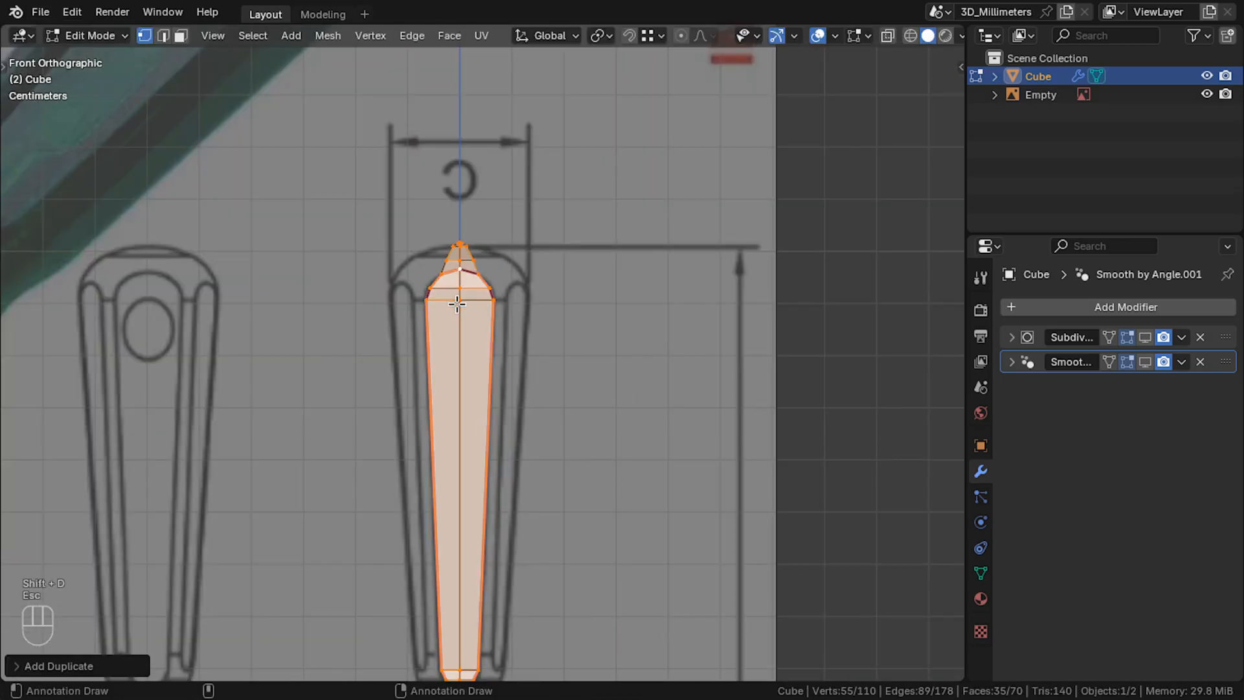
key("KP_7")
key("r")
key("z")
key("Escape")
Set the pivot point to the 3D cursor and rotate the duplicated strip 60 degrees about Z.
left_click(650, 34)
left_click(601, 34)
left_click(614, 97)
key("r")
key("z")
key("KP_6")
key("KP_0")
key("KP_Enter")
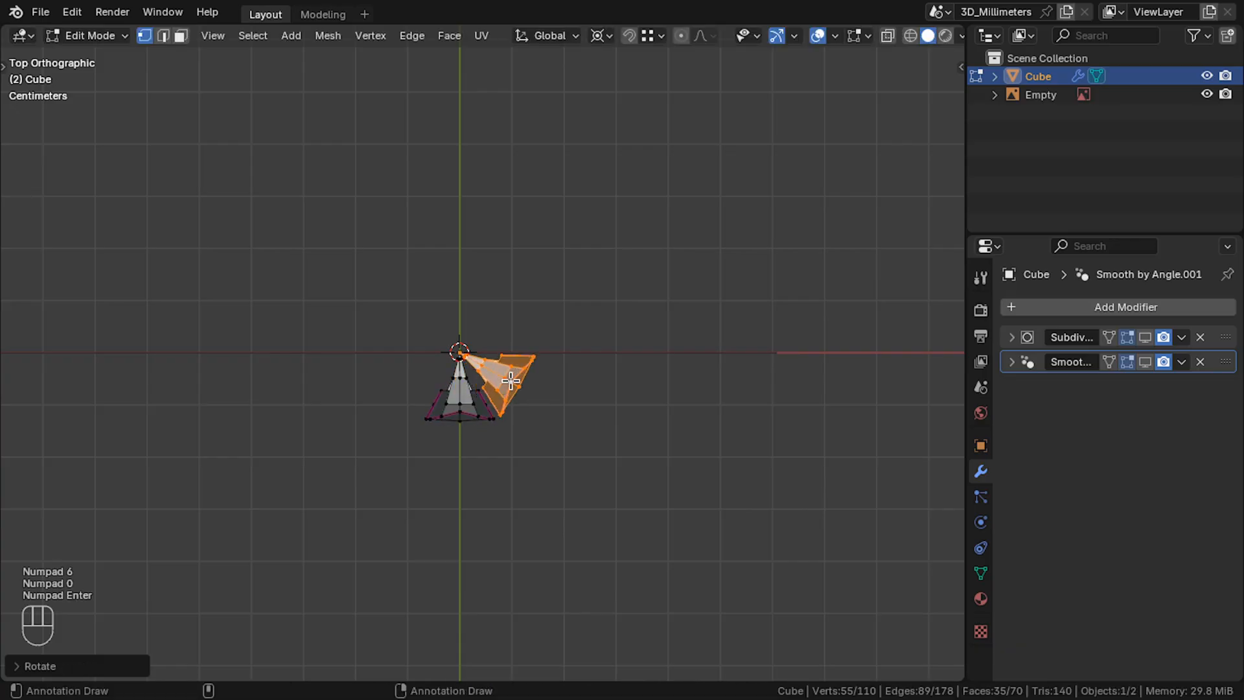
Duplicate the rotated strip in place and rotate the copy another 60 degrees about Z.
key("shift+d")
key("Escape")
key("r")
key("z")
key("KP_6")
key("KP_0")
key("KP_Enter")
middle_click_drag(516, 360, 452, 270)
key("Tab")
key("Tab")
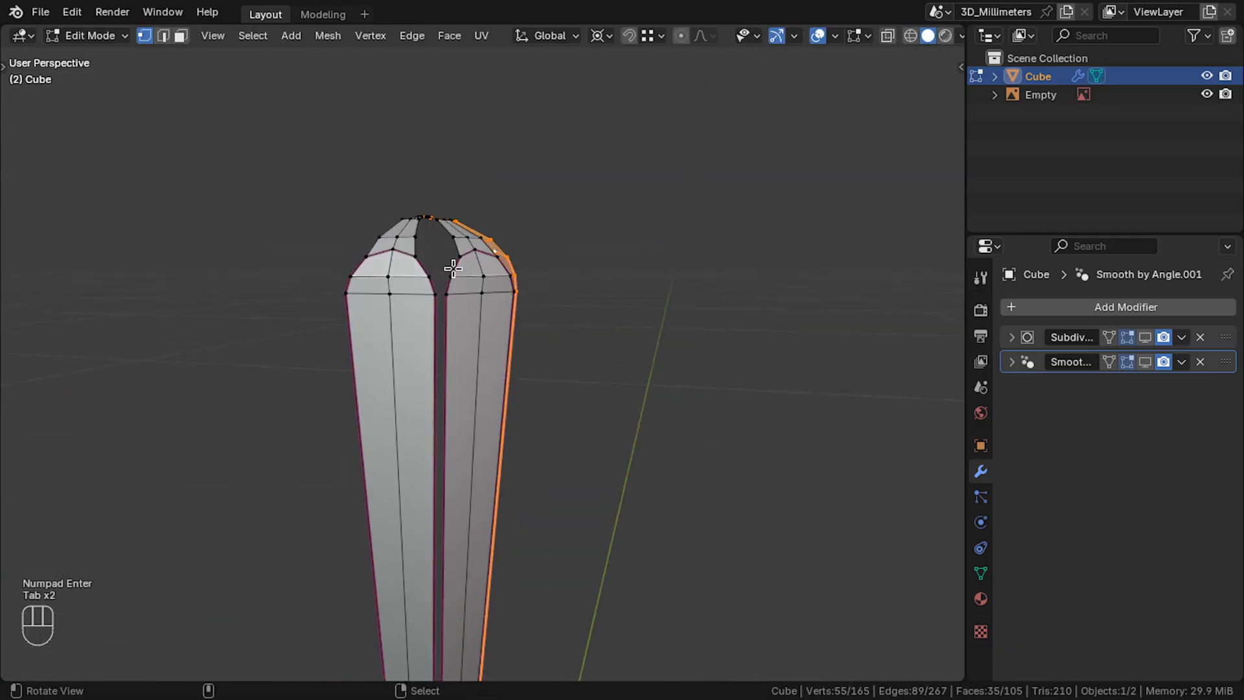
Fill the gap between the first two strips on the dome with faces between opposite edges.
scroll(453, 269, "up", 5)
left_click(163, 35)
scroll(357, 327, "up", 2)
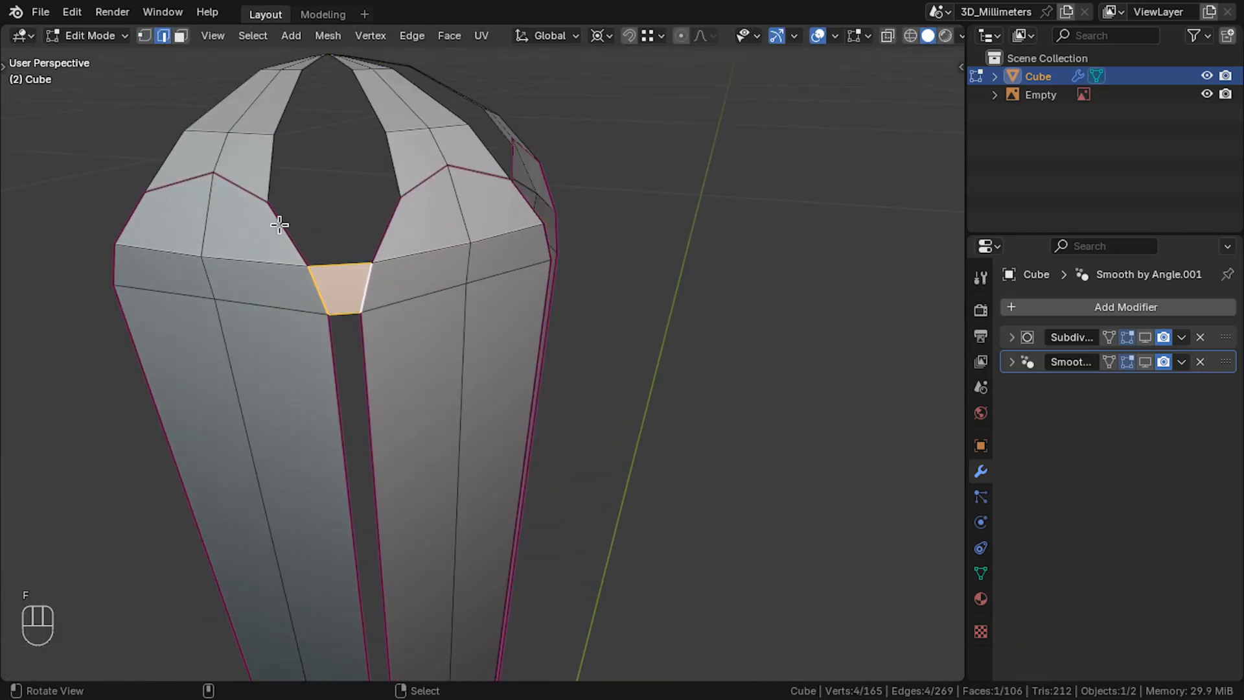
key("f")
middle_click_drag(393, 154, 300, 225)
key("f")
middle_click_drag(373, 183, 415, 264)
Fill the dome gap between the second and third strips and close the remaining opening near the pole with faces.
right_click(346, 285)
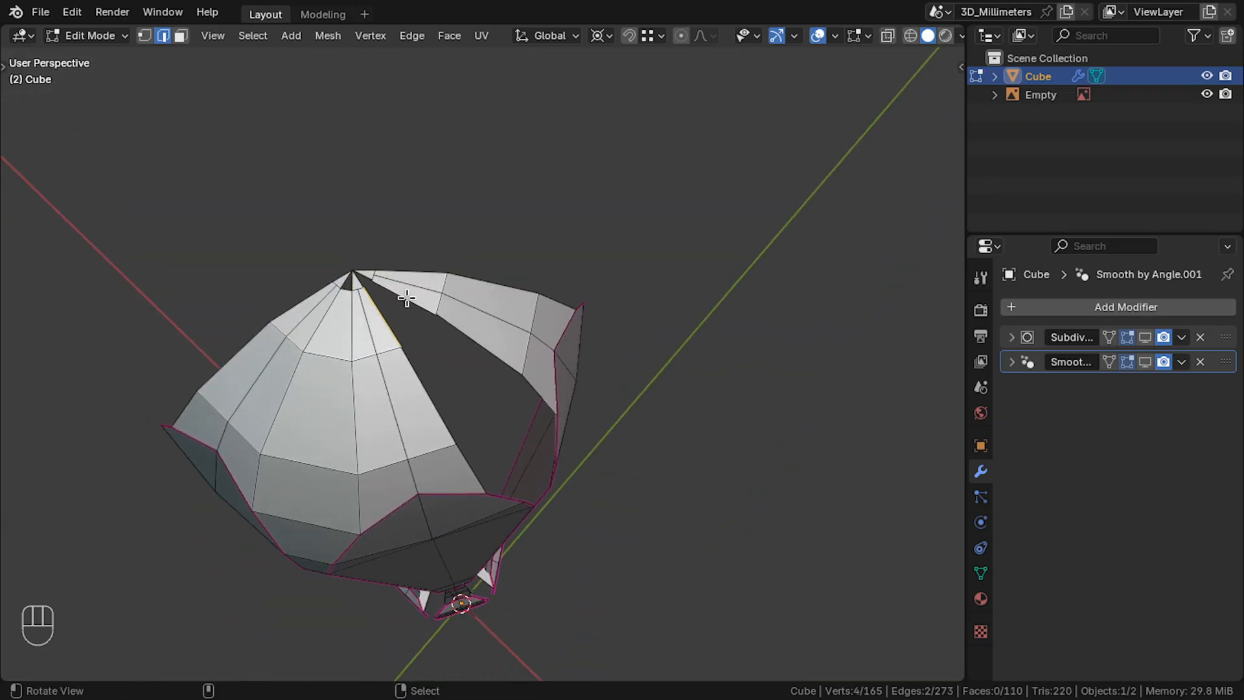
key("f")
left_click_drag(407, 295, 363, 352)
scroll(363, 352, "up", 4)
right_click(211, 316)
right_click(226, 312, "shift")
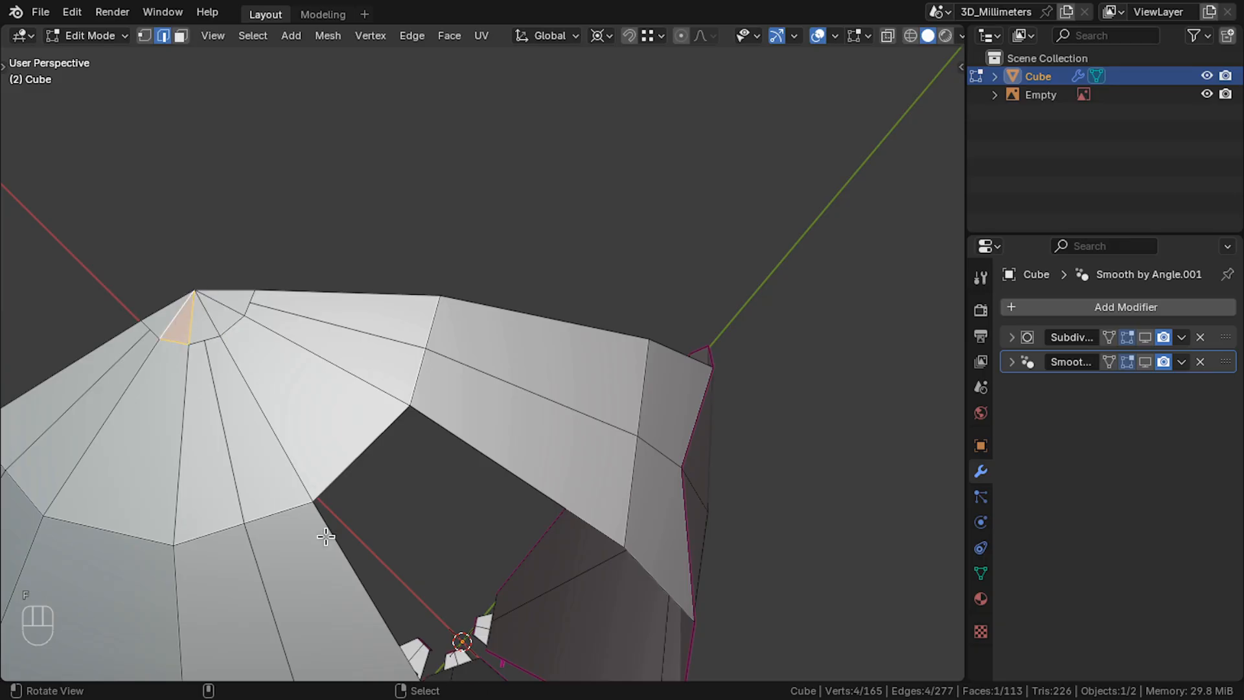
right_click(324, 524)
right_click(434, 425, "shift")
key("f")
scroll(434, 428, "down", 4)
left_click_drag(433, 428, 472, 334)
key("f")
Fill the remaining gaps at the dome's lower rows and between the long handle panels with faces.
right_click(443, 279)
right_click(497, 270, "shift")
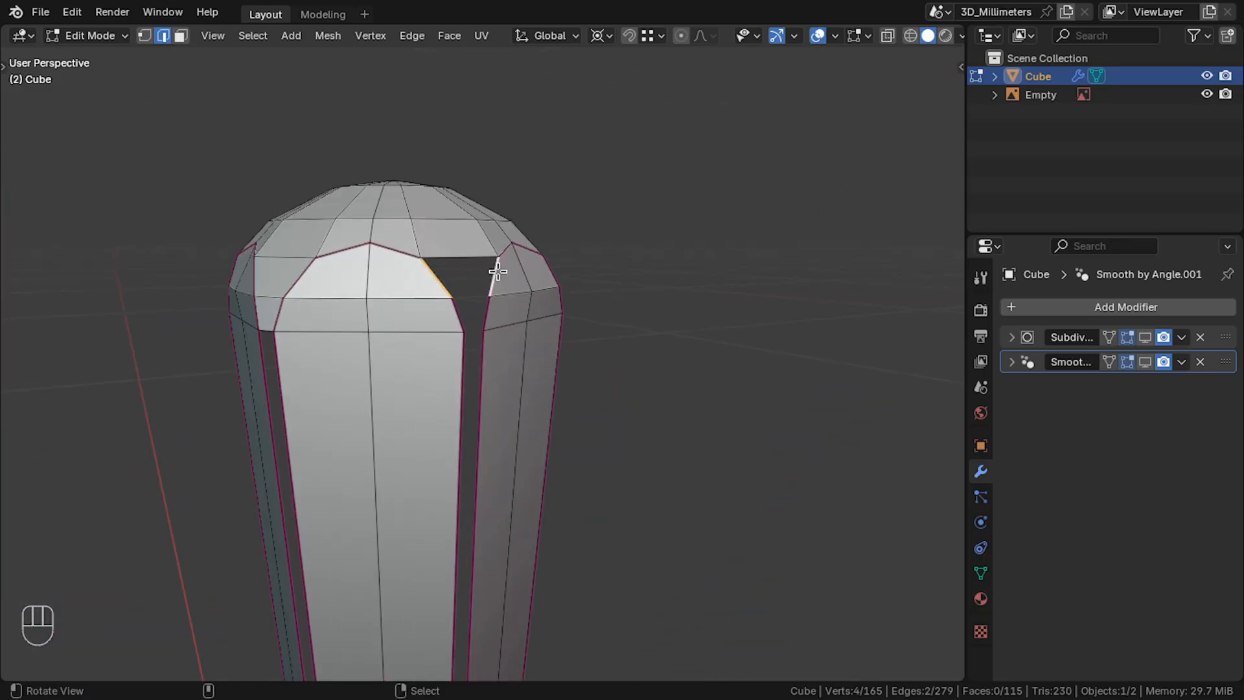
right_click(274, 433, "shift")
key("f")
scroll(273, 433, "down", 3)
Turn on the viewport display of the Subdivision and Smooth by Angle modifiers in Object Mode and inspect the joined handle.
key("Tab")
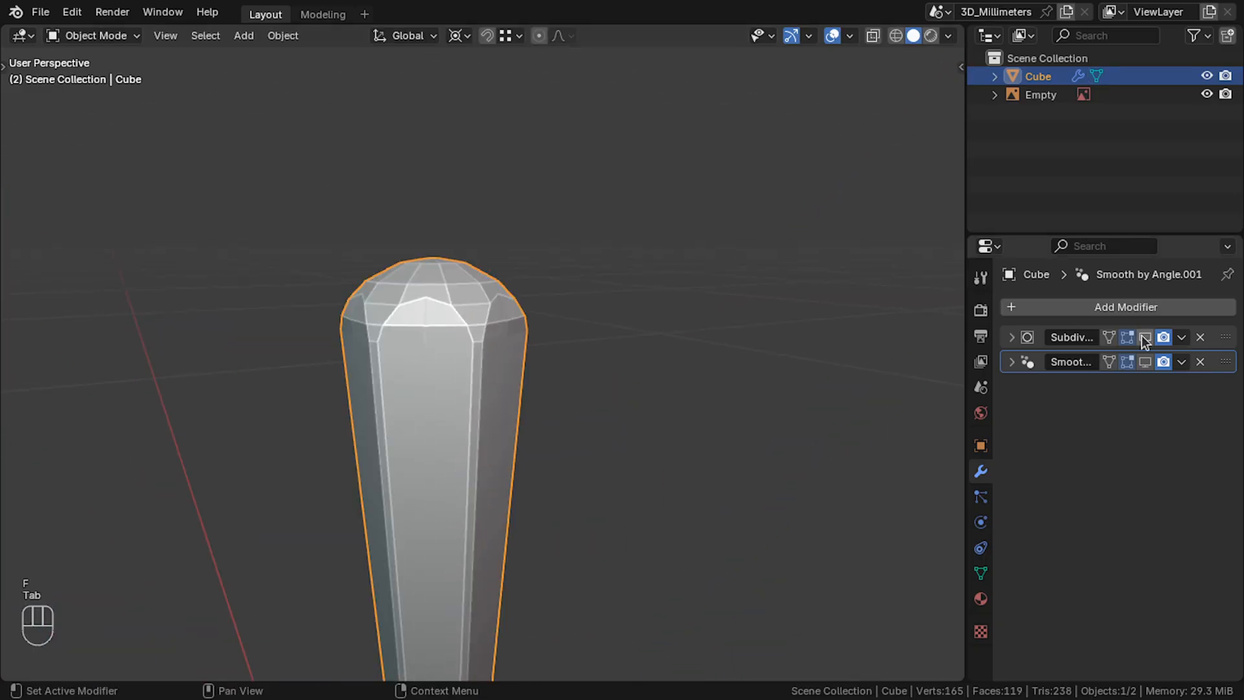
left_click_drag(1144, 337, 1145, 361)
left_click_drag(842, 383, 768, 386)
scroll(698, 331, "down", 3)
key("KP_1")
middle_click_drag(565, 268, 454, 405)
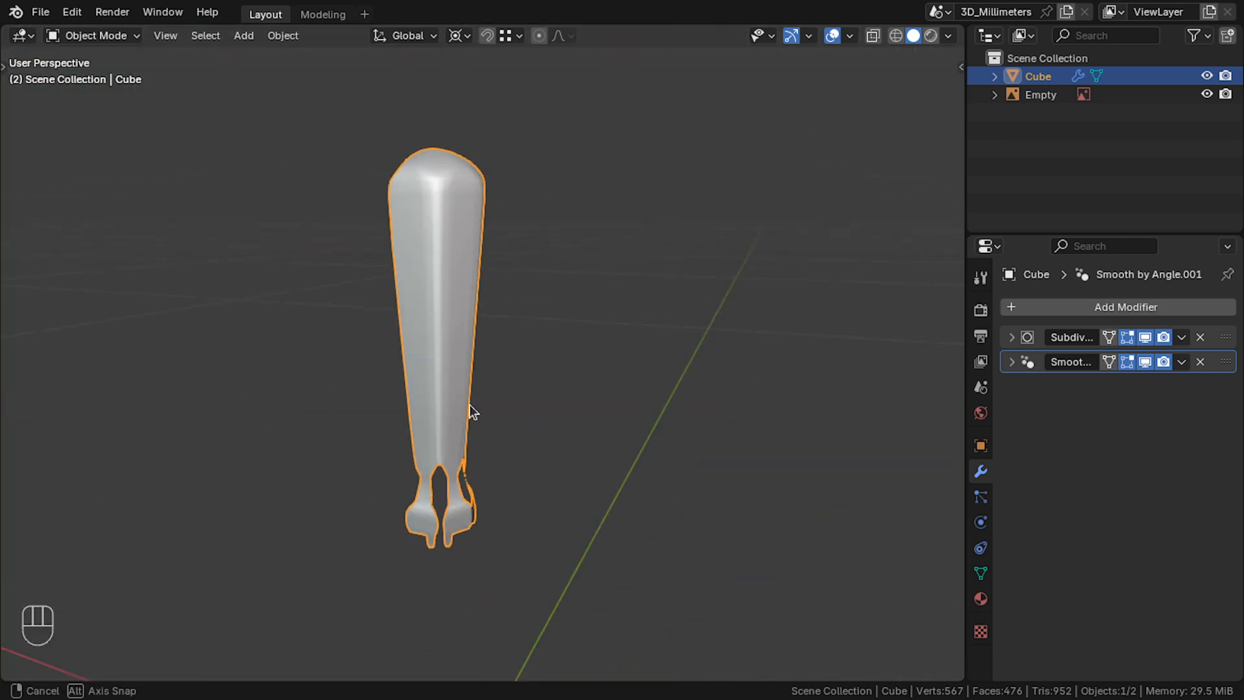
Fill the gaps between the strips along the handle's neck with faces between opposite edges.
key("Tab")
scroll(469, 356, "up", 5)
key("g")
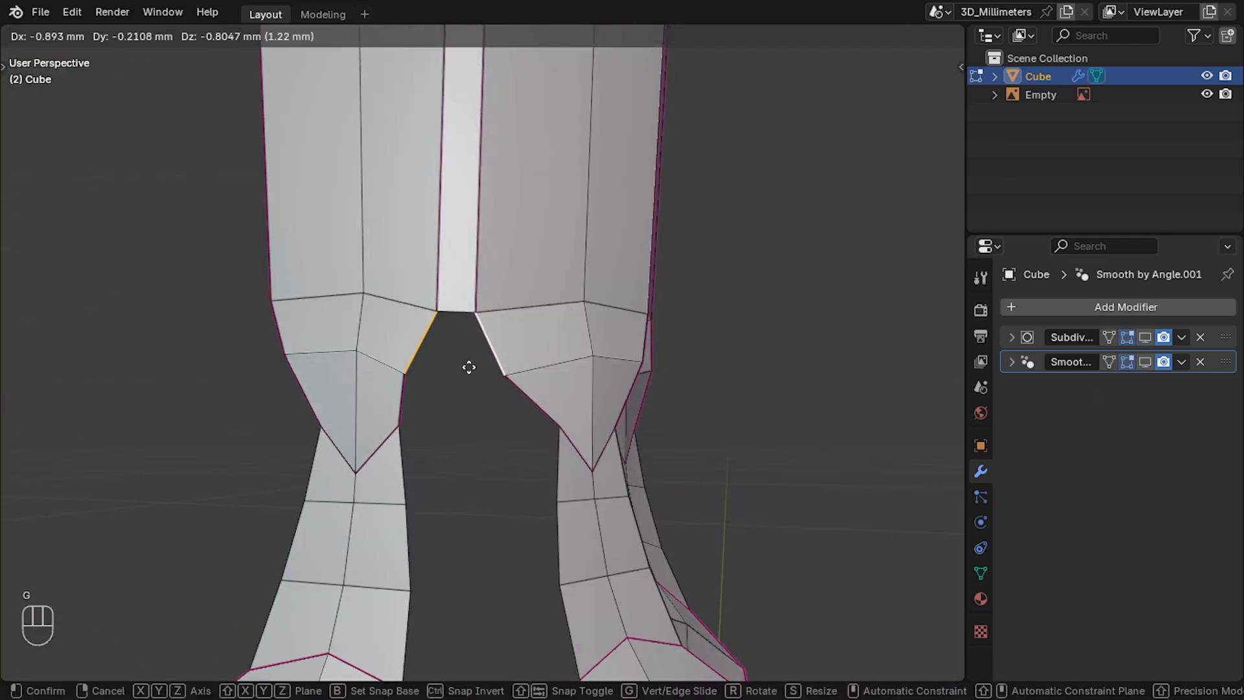
key("Escape")
key("f")
key("f")
left_click_drag(555, 543, 412, 535)
right_click(292, 538)
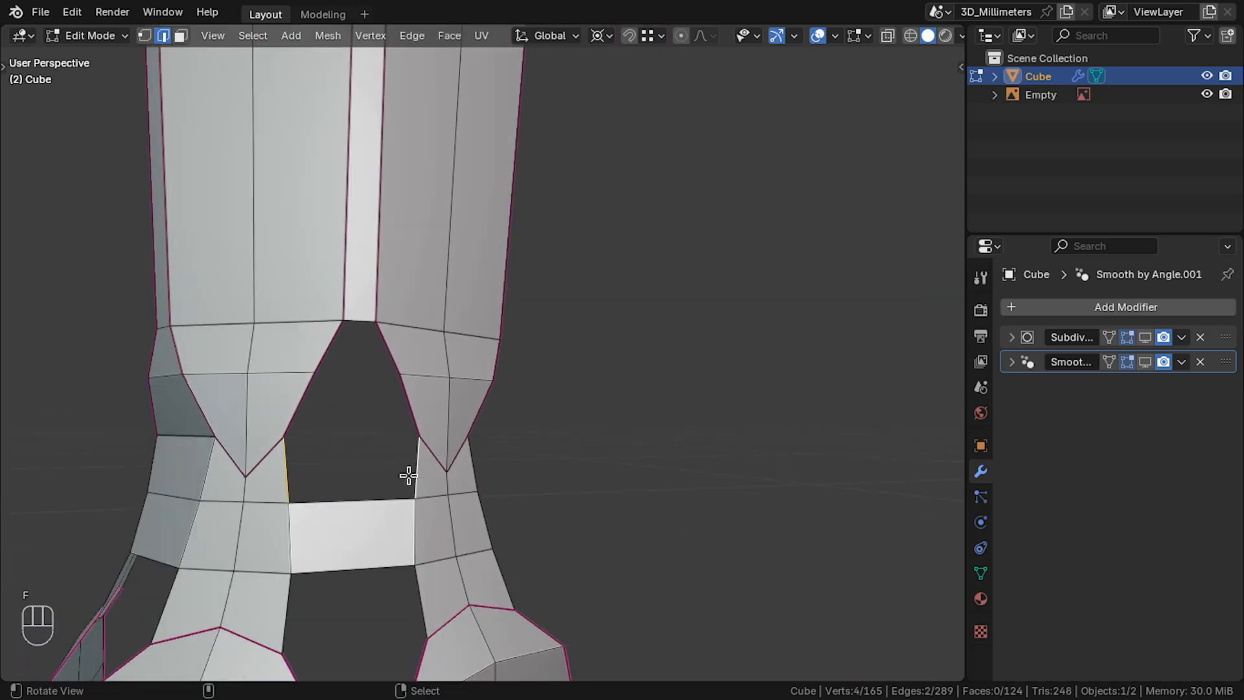
middle_click_drag(366, 431, 261, 530)
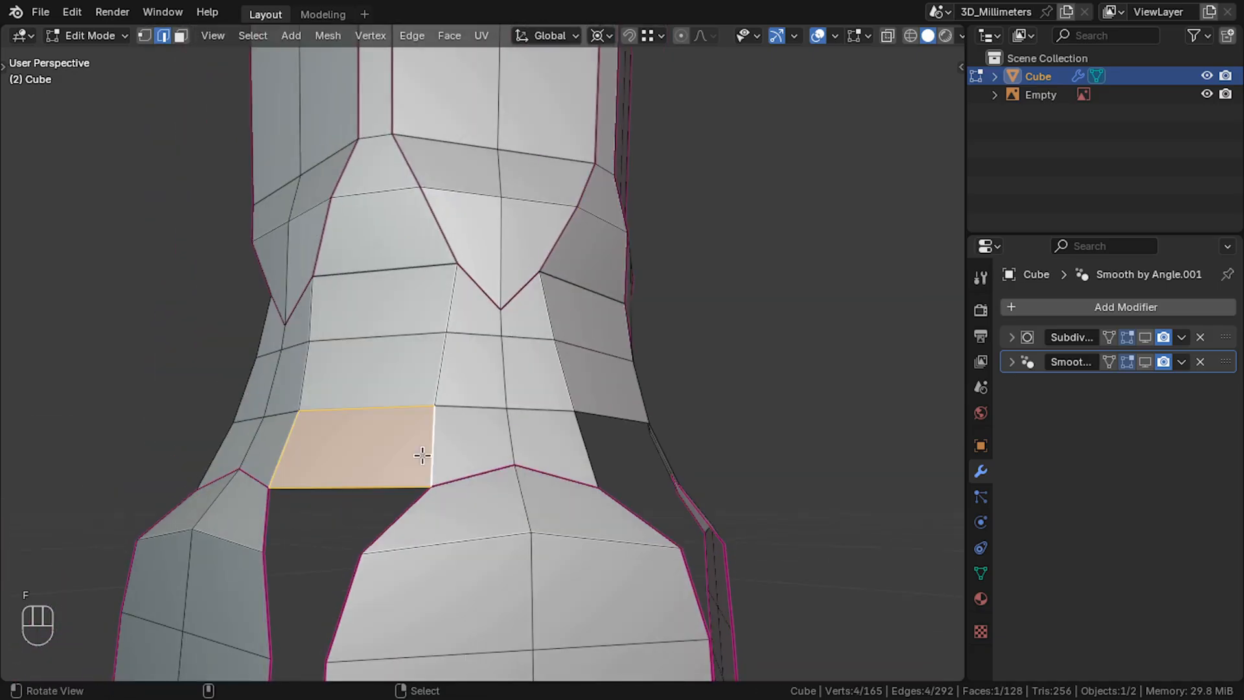
Fill the gaps between the strips on the collar, its underside and the stem with faces.
key("f")
middle_click_drag(350, 559, 488, 219)
key("f")
key("f")
key("f")
middle_click_drag(507, 354, 361, 252)
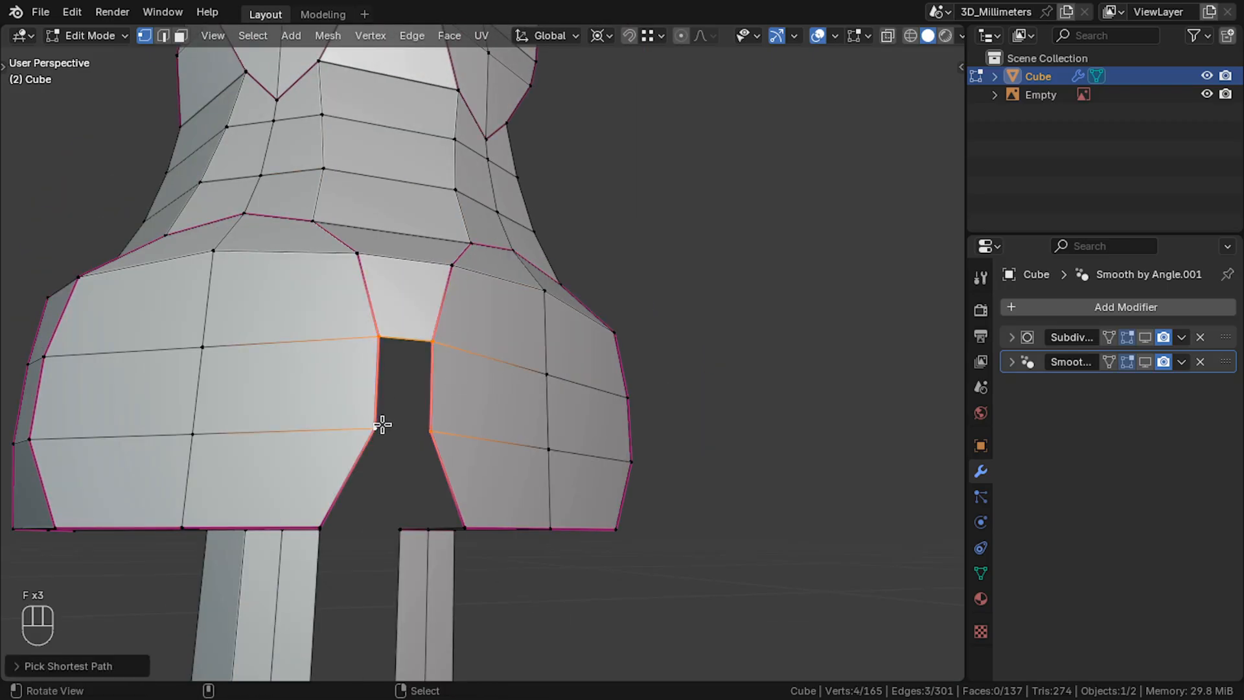
key("f")
middle_click_drag(382, 425, 471, 408)
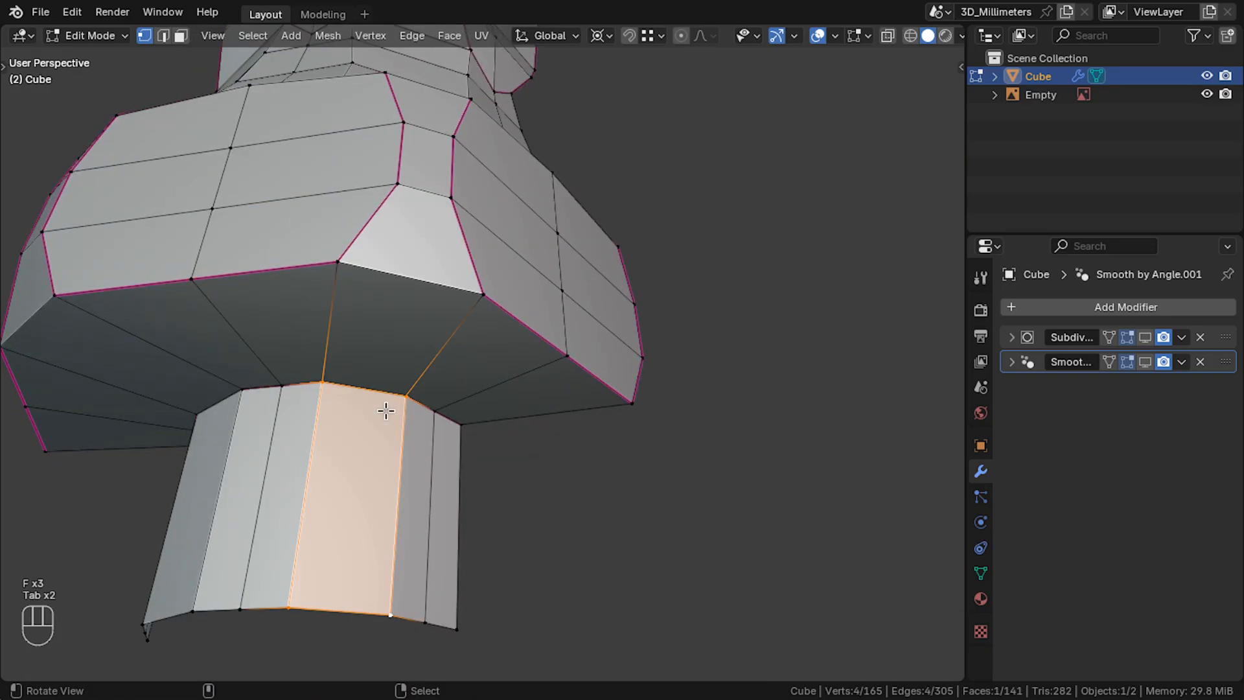
Display the Subdivision and Smooth by Angle modifiers in the viewport and inspect the filled handle in Object Mode.
scroll(386, 411, "down", 3)
key("Tab")
key("Tab")
left_click(437, 261)
key("n")
key("Tab")
scroll(453, 279, "down", 4)
left_click_drag(1144, 361, 1145, 338)
middle_click_drag(605, 382, 447, 324)
Examine the collar's lower edge between the facets, comparing the edit mesh with the smoothed result.
key("Tab")
scroll(472, 345, "up", 3)
scroll(388, 330, "up", 2)
middle_click_drag(279, 346, 292, 356)
middle_click_drag(577, 356, 373, 354)
key("Tab")
scroll(476, 430, "down", 1)
key("Tab")
key("Tab")
scroll(470, 430, "up", 6)
key("Tab")
Undo the last changes around the collar's lower edge.
left_click(370, 414)
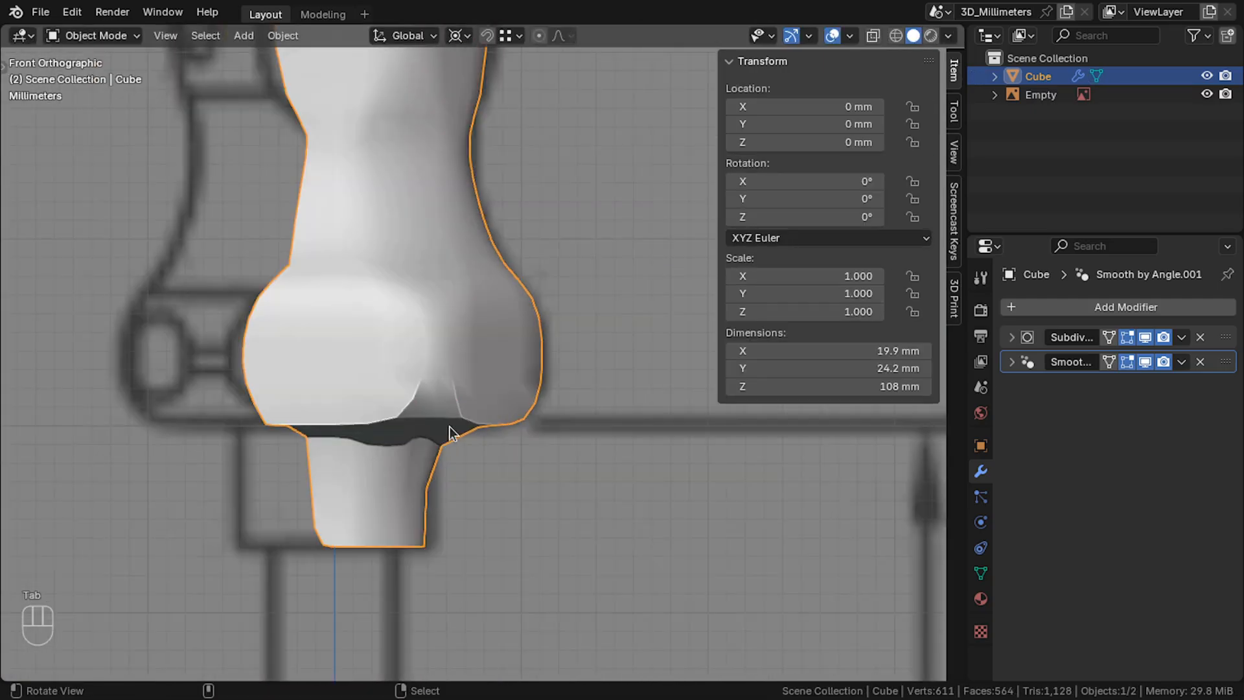
key("ctrl+z")
key("ctrl+z")
key("ctrl+z")
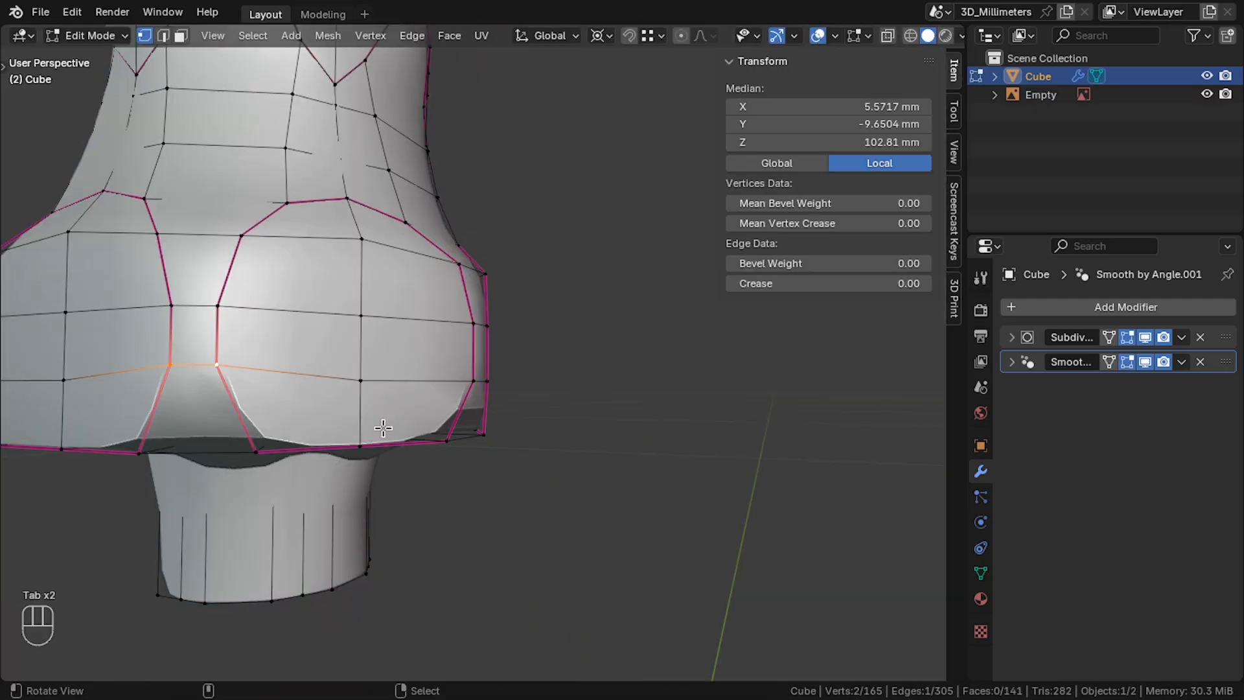
Try sliding the vertex pair on the collar's lower row between two facets along its edges, and inspect the smoothed shape.
key("g")
key("g")
left_click(225, 378)
key("Tab")
scroll(318, 415, "down", 3)
middle_click_drag(327, 417, 305, 429)
key("Tab")
key("ctrl+z")
left_click_drag(452, 439, 421, 435)
right_click(409, 353, "shift")
right_click(430, 356, "shift")
left_click_drag(370, 393, 400, 411)
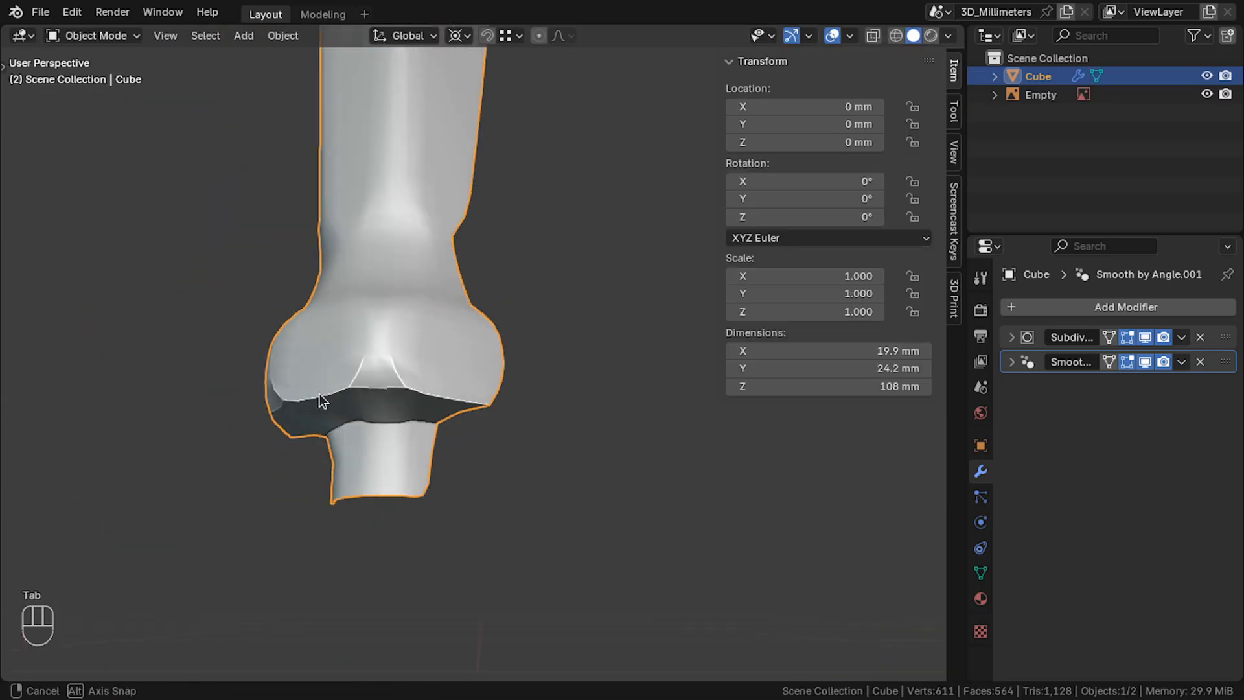
Add a lengthwise loop cut through the filler strip on the X axis and flatten it at Y 0 mm.
key("KP_7")
key("Tab")
scroll(506, 511, "up", 4)
key("ctrl+r")
left_click(445, 493)
key("Escape")
key("s")
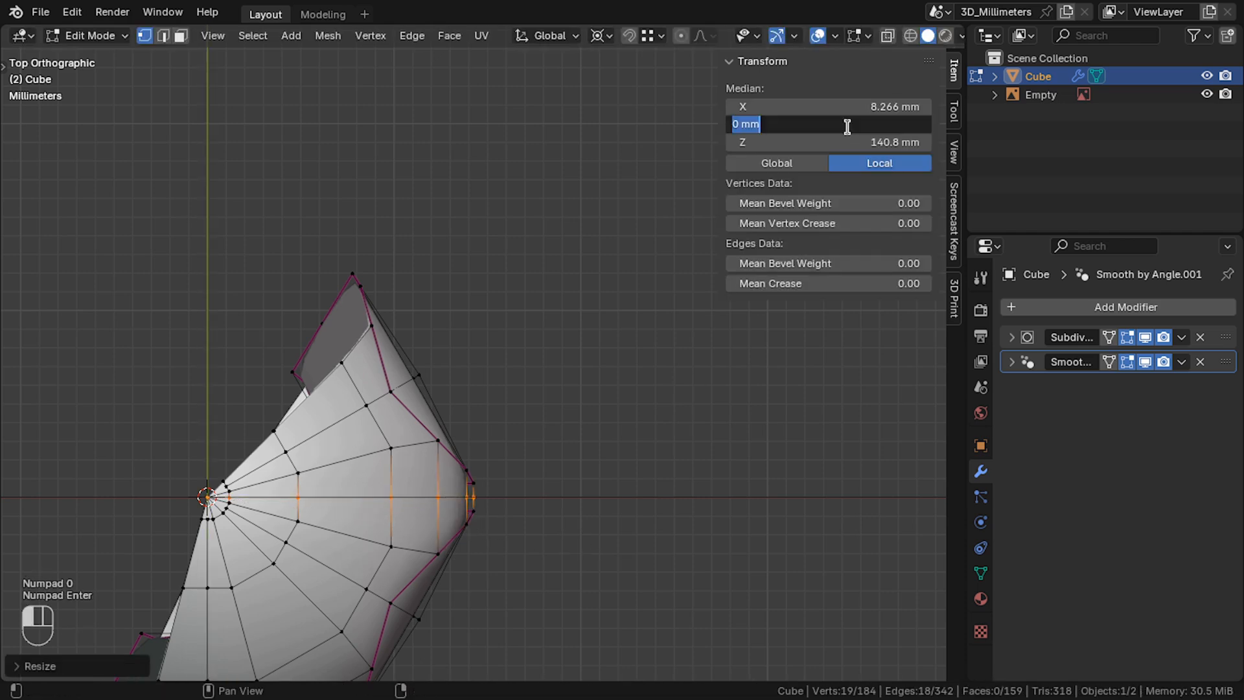
Delete all handle vertices on the positive Y side of the X axis, including hidden ones behind.
key("alt+z")
right_click(474, 483)
right_click_drag(147, 148, 584, 493, "shift")
key("Delete")
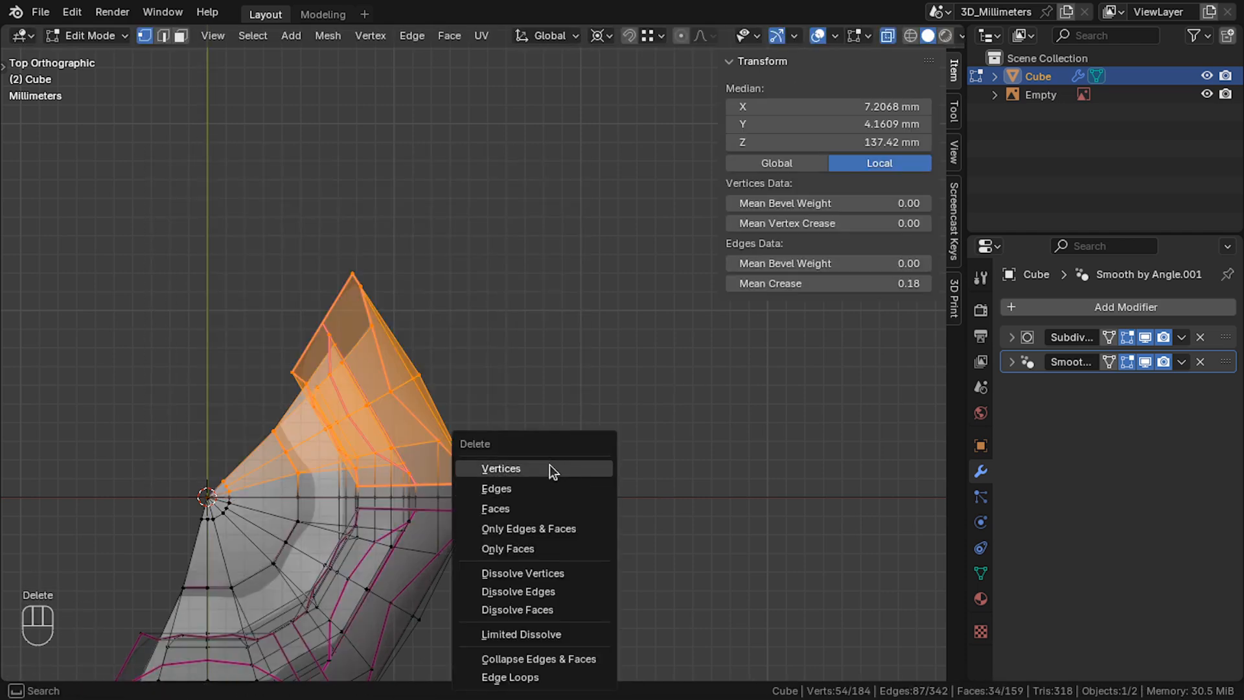
left_click(550, 466)
Delete all handle vertices on the negative X side of the Y axis.
key("Tab")
key("Tab")
left_click_drag(296, 473, 352, 403, "shift")
middle_click_drag(225, 417, 277, 209, "shift")
left_click_drag(144, 158, 307, 605)
key("x")
left_click(231, 460)
left_click_drag(216, 189, 308, 285)
key("alt+z")
key("Tab")
Symmetrize the whole connected handle mesh in the +X to -X direction.
middle_click_drag(357, 362, 363, 247)
key("Tab")
key("l")
key("q")
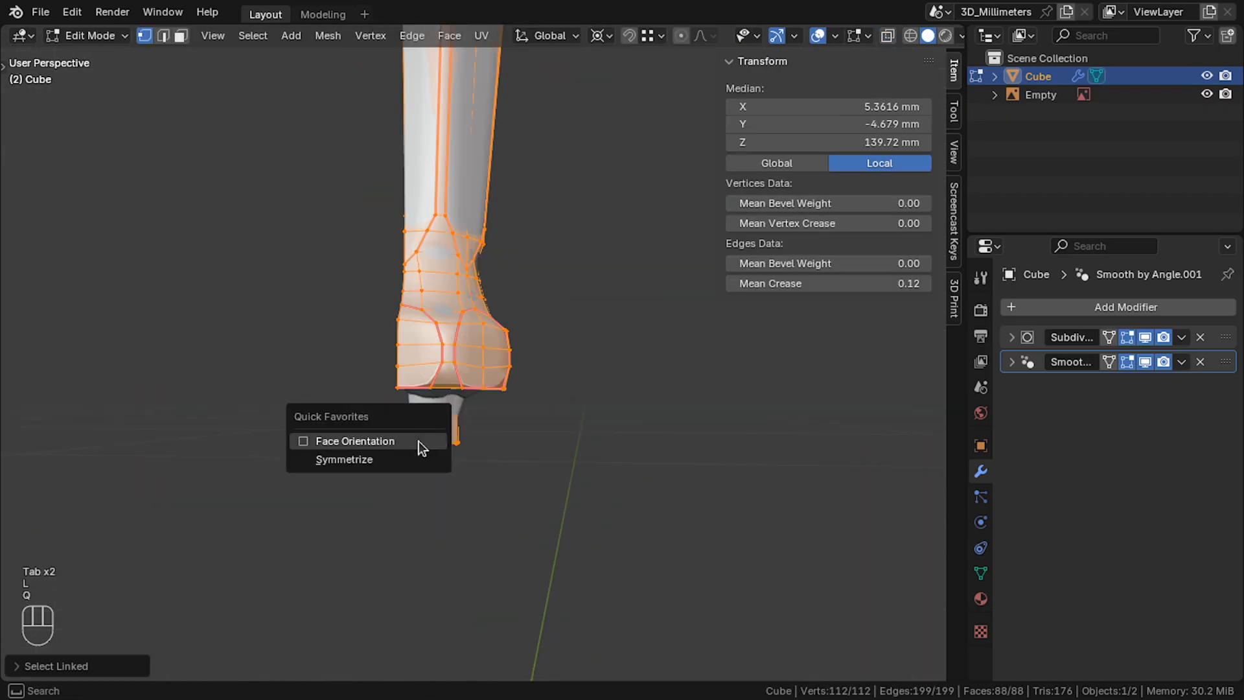
left_click(412, 457)
left_click(39, 668)
left_click(171, 641)
left_click(173, 559)
left_click(174, 641)
left_click(172, 519)
left_click(159, 641)
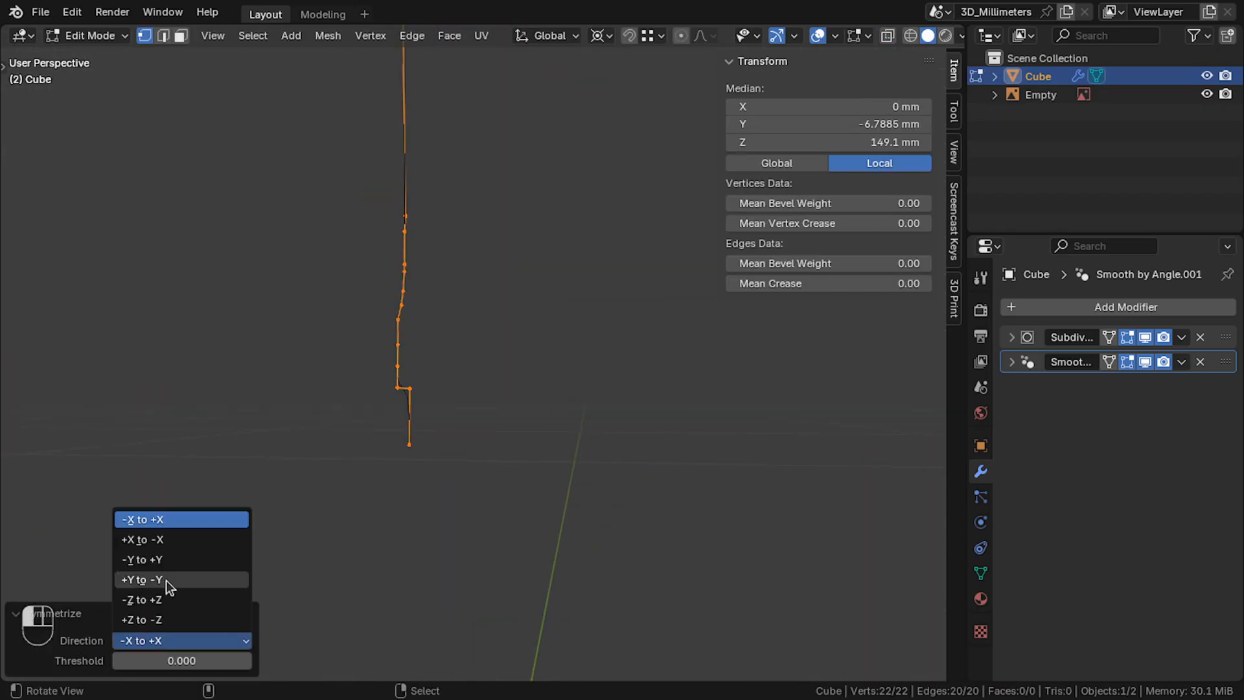
left_click(164, 539)
Compare the mirrored handle with the reference outline in the front view around the collar.
key("Tab")
key("KP_1")
scroll(143, 518, "down", 2)
key("m")
key("n")
scroll(593, 337, "up", 6)
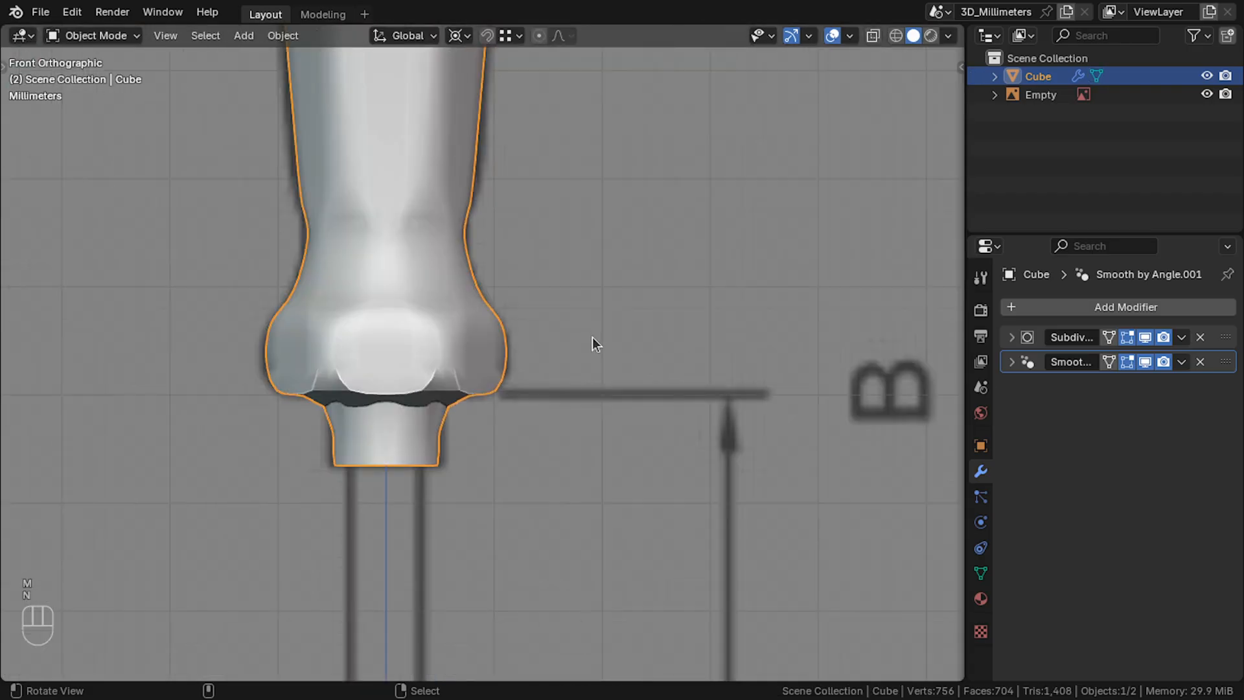
middle_click_drag(589, 356, 552, 361)
Set the mean crease of the collar's lower edge loop to 0.9.
key("Tab")
scroll(518, 389, "up", 4)
middle_click_drag(428, 466, 363, 470)
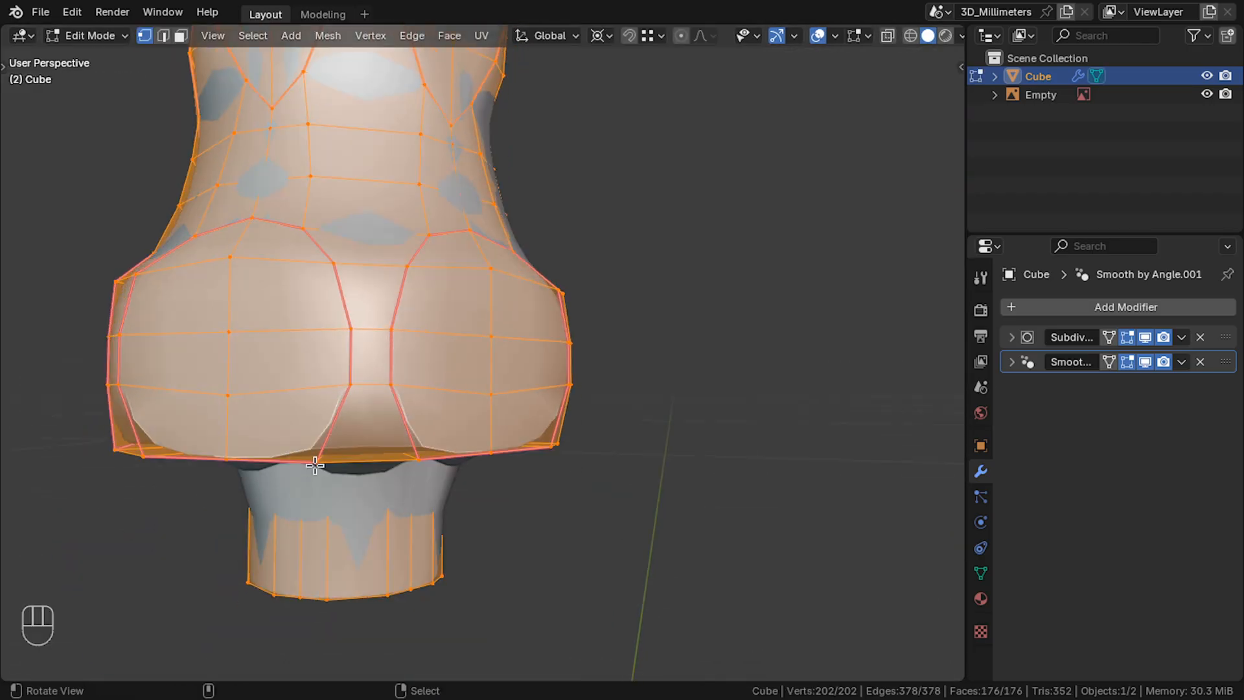
left_click(312, 467, "alt")
middle_click_drag(363, 531, 438, 552)
key("n")
left_click(887, 285)
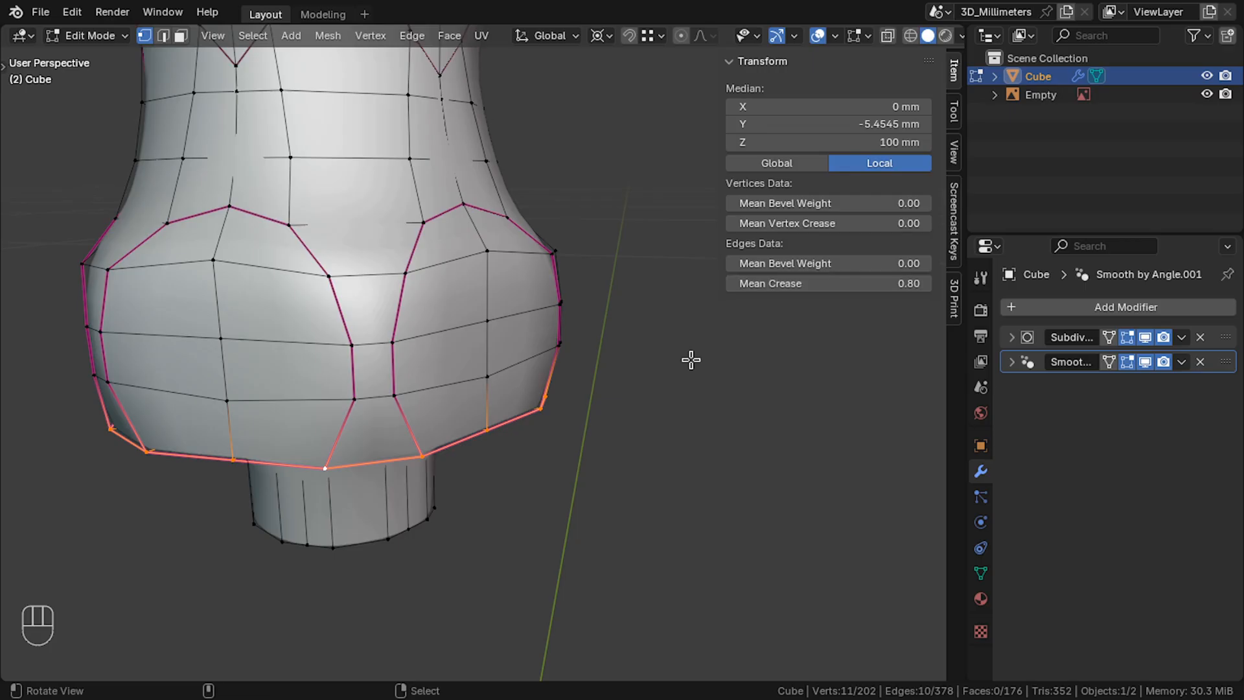
key("Tab")
scroll(706, 333, "down", 2)
key("Tab")
left_click(849, 282)
type("0.9")
key("Return")
Inspect the creased collar edge and the whole handle shape from several angles and from the front.
key("Tab")
middle_click_drag(532, 447, 565, 456)
key("Tab")
middle_click_drag(418, 476, 455, 428)
key("Tab")
scroll(441, 453, "down", 4)
middle_click_drag(451, 220, 452, 371, "alt")
key("KP_1")
middle_click_drag(609, 292, 467, 446, "alt")
scroll(467, 447, "down", 3)
Snap the 3D cursor to the centre vertex of the row below the rounded cap on the front strip.
key("Tab")
key("Tab")
left_click_drag(474, 437, 513, 469)
key("KP_1")
key("Tab")
scroll(499, 447, "up", 3)
right_click(416, 296)
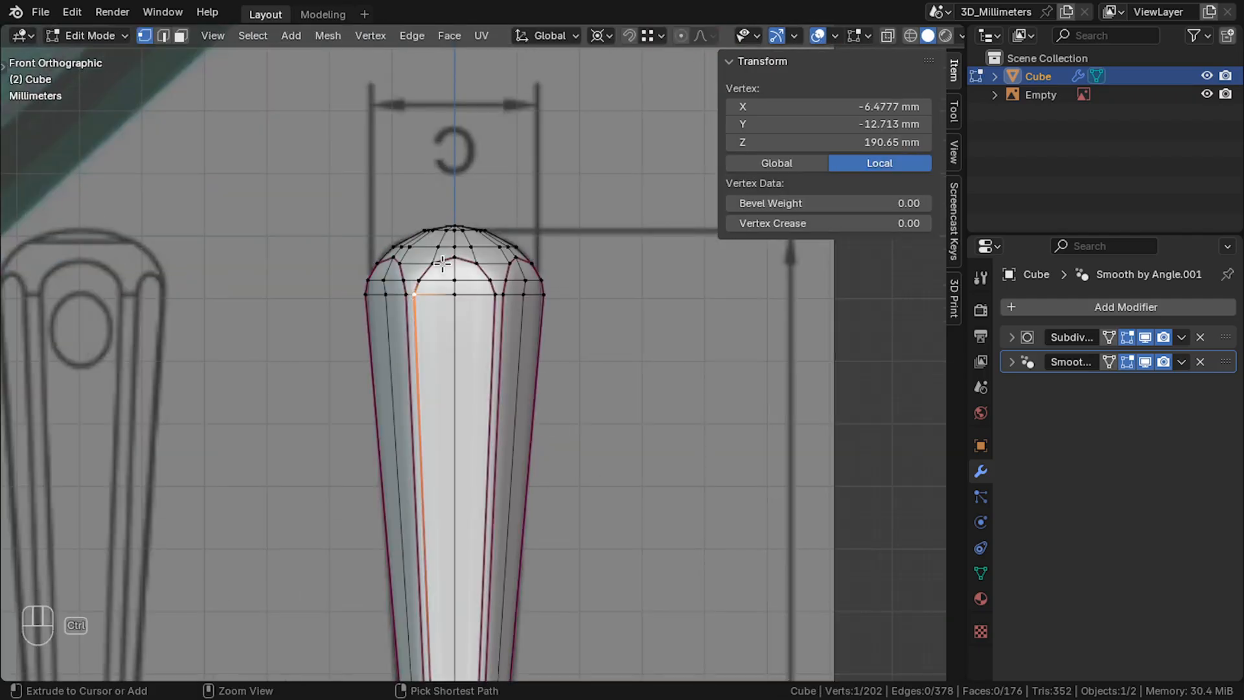
right_click(459, 297)
scroll(467, 350, "up", 2)
key("n")
scroll(475, 332, "down", 3)
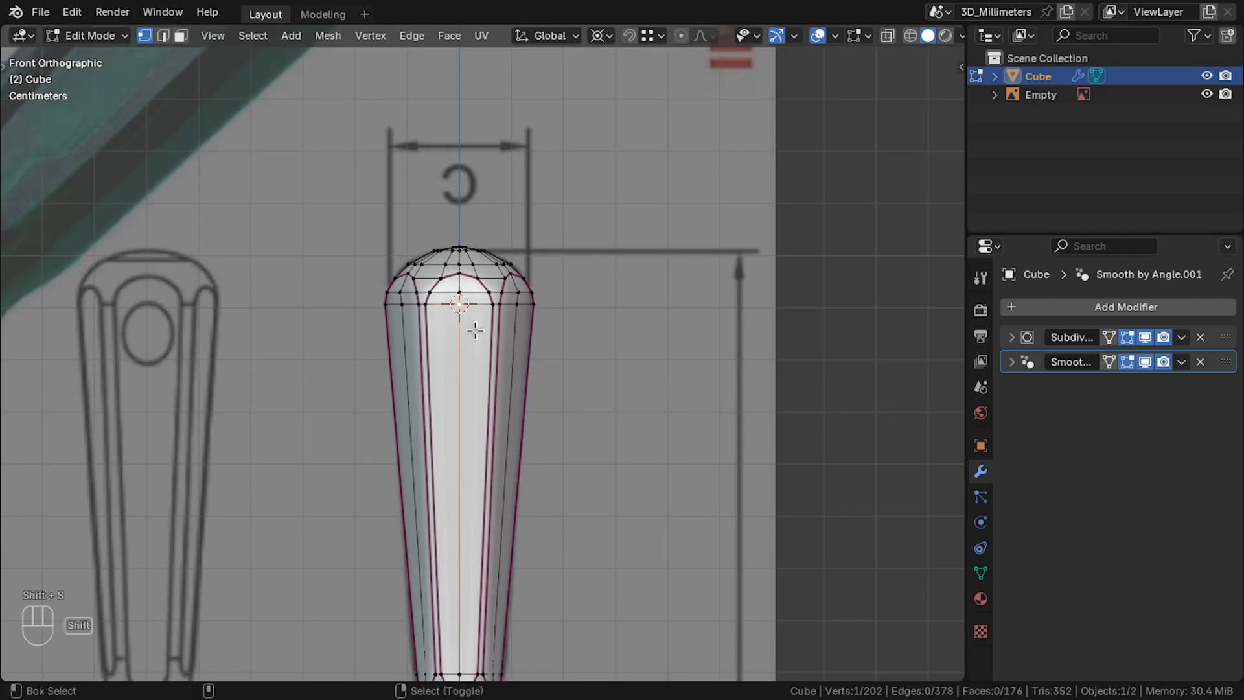
Add an 8-vertex circle with a radius of 5 mm at the 3D cursor.
key("shift+a")
left_click(474, 331)
left_click(91, 665)
left_click(183, 471)
type("5")
key("Return")
left_click(170, 440)
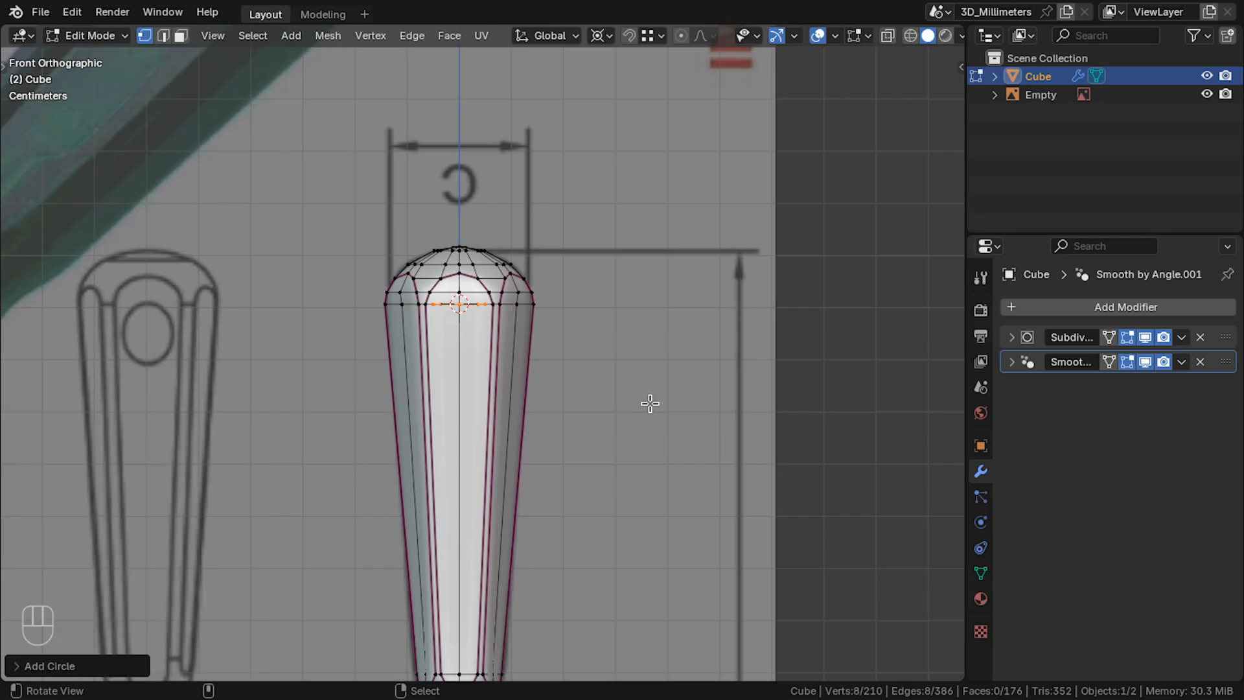
Fit the circle, upright and stretched along Z, to the reference's oval hole and extrude it outward into a surrounding ring.
left_click(647, 141)
scroll(325, 425, "up", 2)
middle_click_drag(148, 342, 583, 356, "shift")
scroll(780, 295, "up", 7)
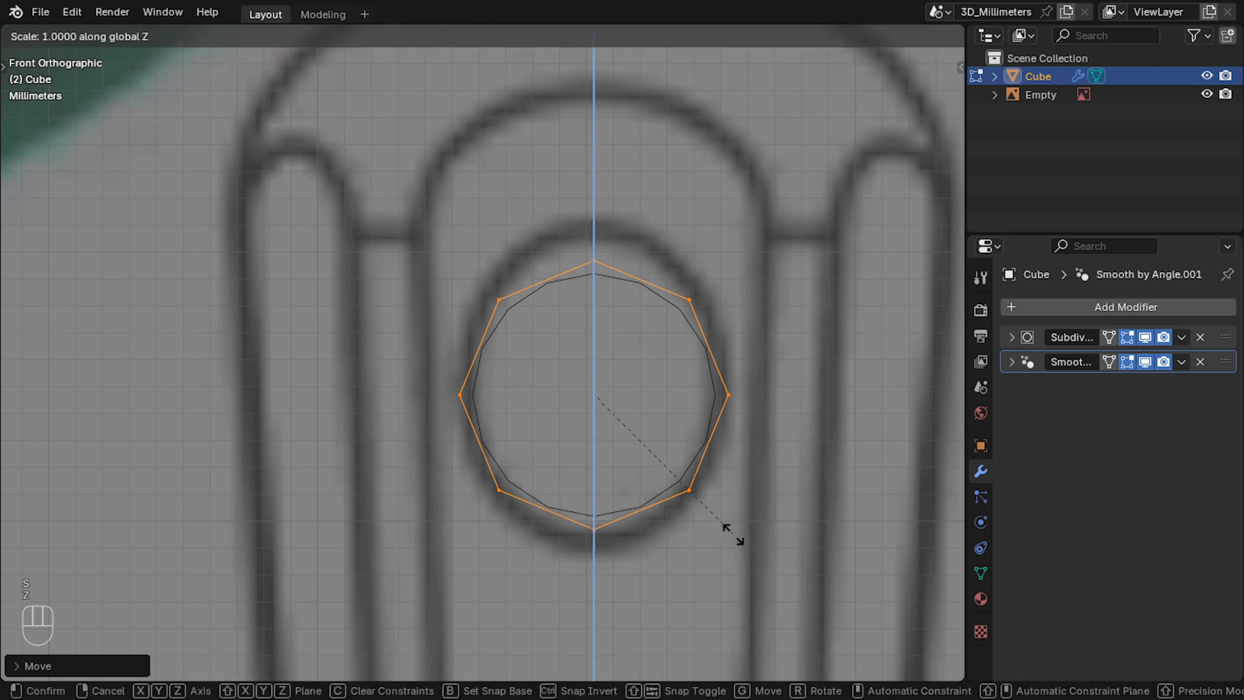
left_click(751, 589)
key("e")
left_click(800, 566)
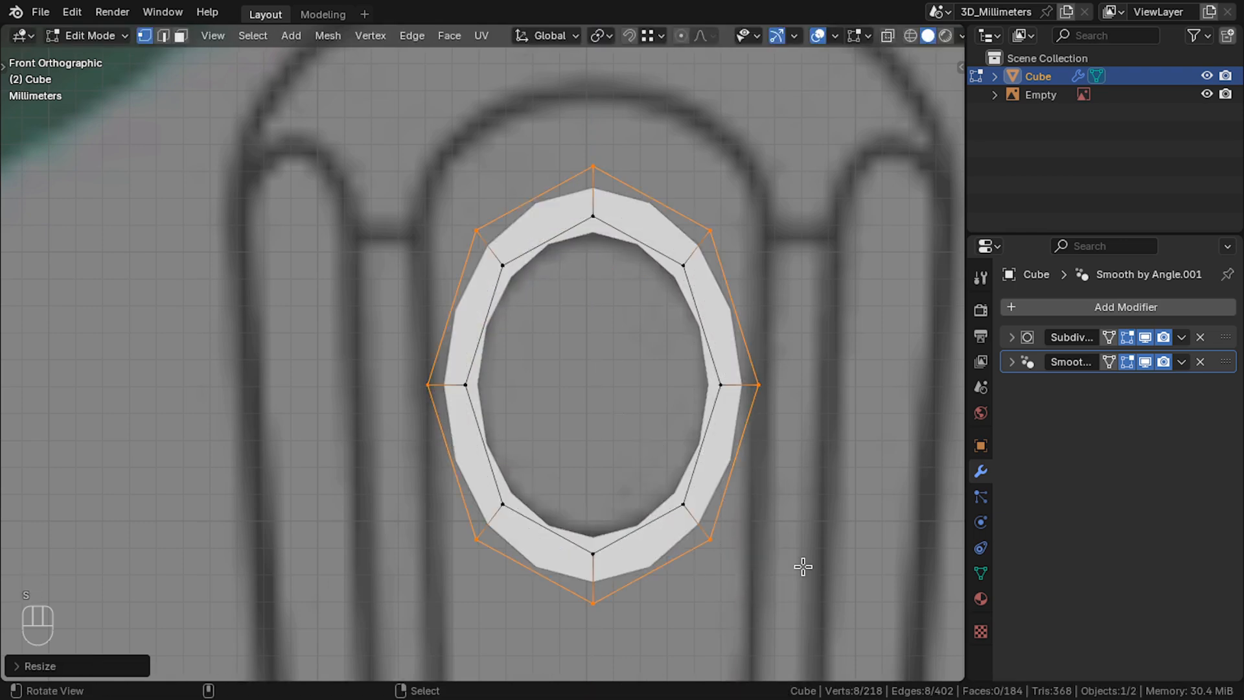
Move the ring along X onto the handle's front strip, resize it and centre it on the strip's middle edge.
scroll(793, 570, "down", 6)
middle_click_drag(771, 583, 281, 431, "shift")
key("alt+z")
key("alt+z")
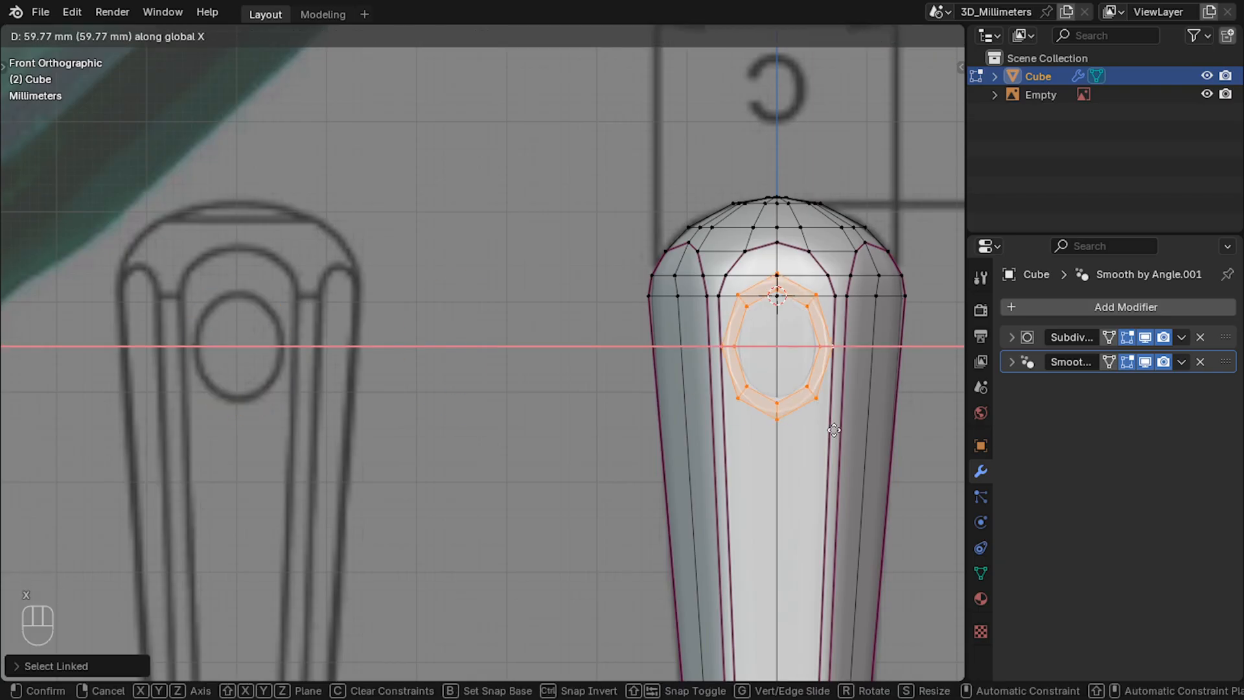
middle_click_drag(834, 434, 644, 425, "shift")
scroll(644, 425, "up", 4)
key("s")
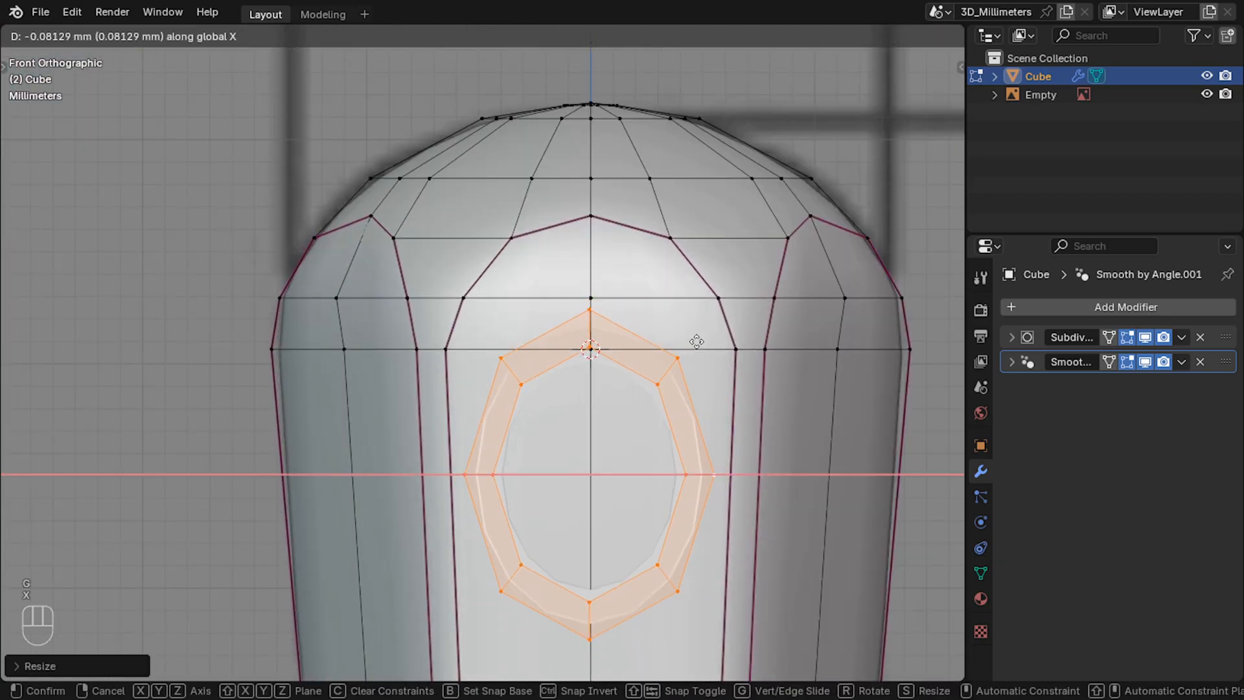
left_click(699, 345)
scroll(701, 337, "up", 4)
middle_click_drag(714, 288, 504, 204, "shift")
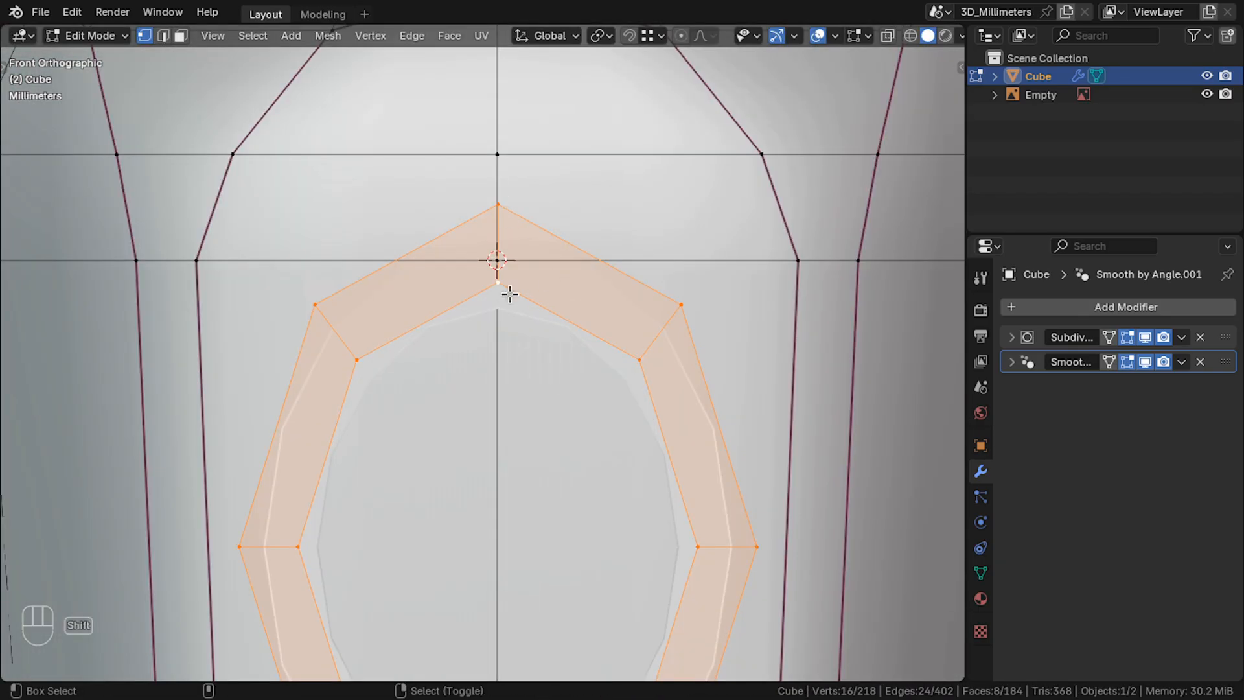
left_click(503, 275, "ctrl")
scroll(494, 279, "down", 6)
middle_click_drag(507, 407, 489, 251, "shift")
Add two loop cuts across the handle, one just below the ring and one through the ring's middle.
key("ctrl+r")
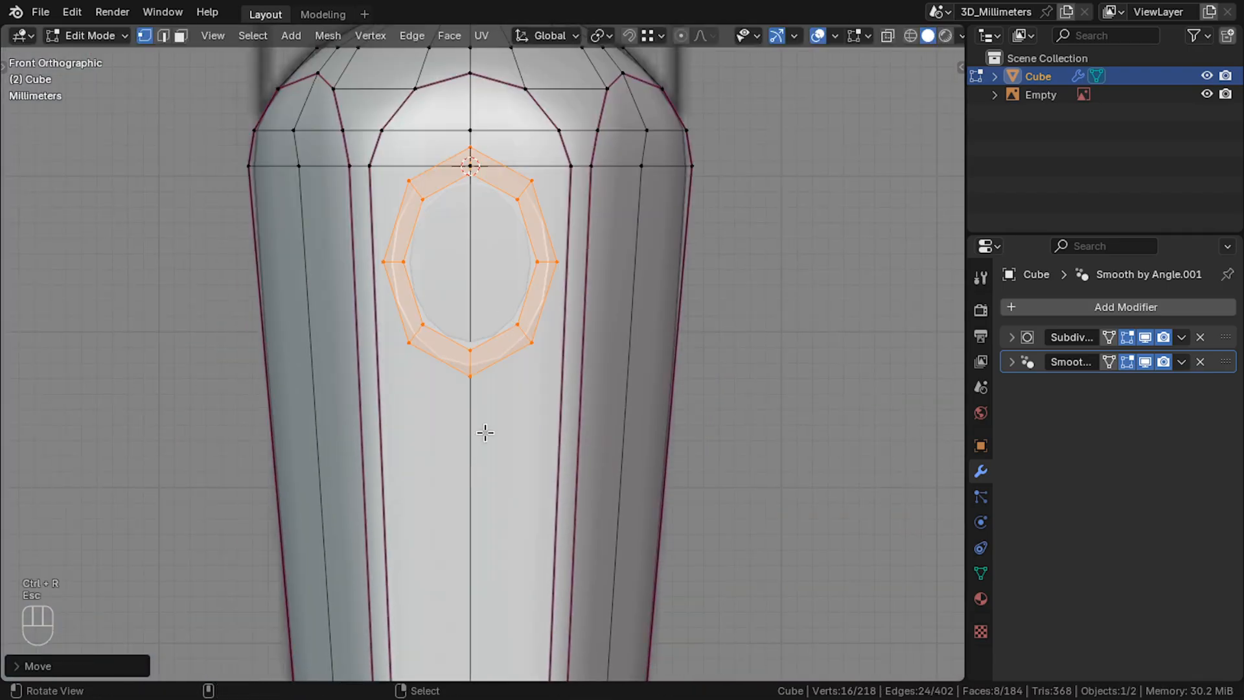
key("Escape")
scroll(483, 467, "down", 5)
key("ctrl+r")
left_click(503, 391)
scroll(500, 305, "up", 6)
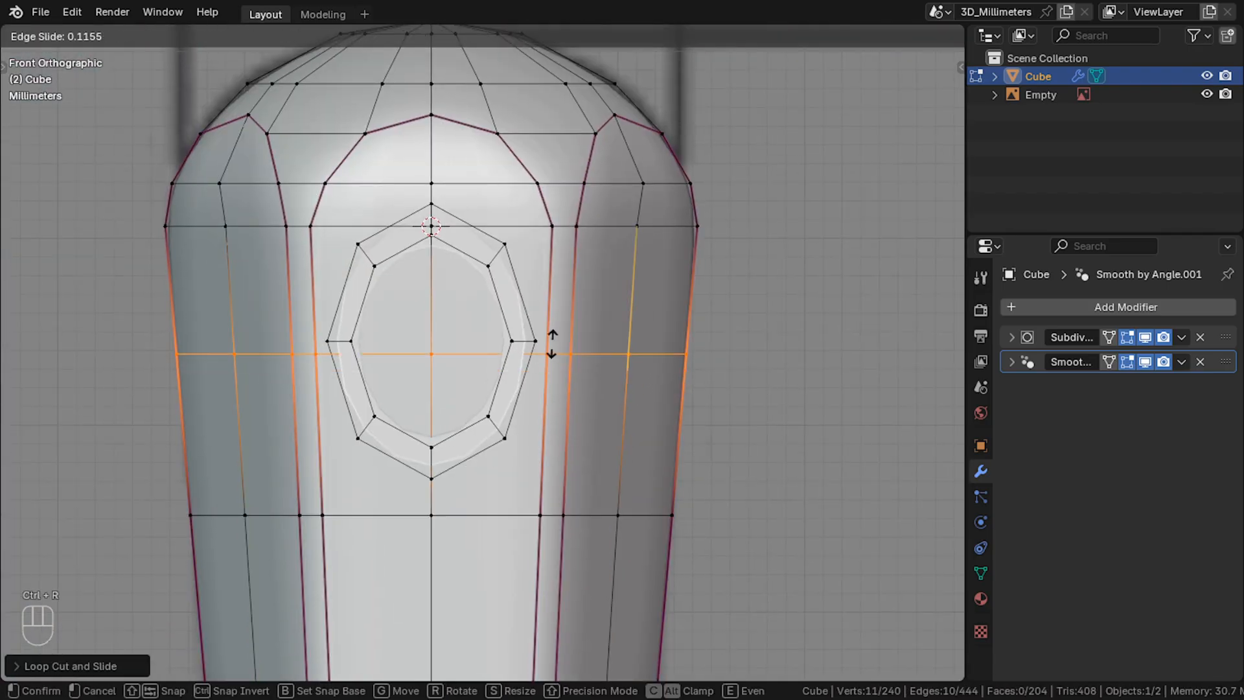
middle_click_drag(481, 299, 479, 478, "shift")
Delete the ring's half on the negative X side and set the snap target to Face.
key("x")
key("l")
left_click(458, 498)
left_click(652, 36)
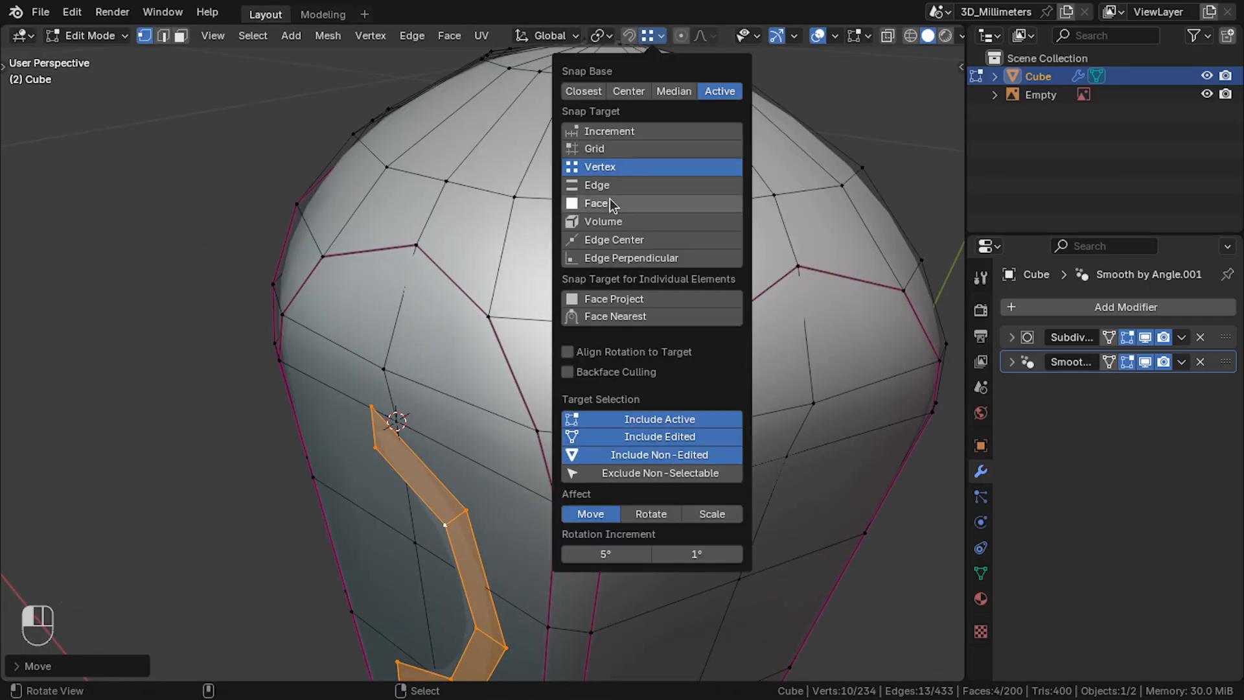
left_click(616, 186)
Snap the half ring's upper vertices along Y onto the front strip's surface.
left_click(374, 411)
middle_click_drag(375, 414, 337, 429)
scroll(337, 429, "up", 3)
key("g")
key("g")
key("y")
left_click(410, 508)
right_click(433, 584)
key("g")
key("y")
left_click(475, 565)
right_click(409, 607)
key("g")
key("y")
left_click(452, 586)
Snap the half ring's middle and lower vertices along Y onto the front strip's surface.
middle_click_drag(465, 411, 485, 237, "alt")
left_click(508, 388)
key("g")
key("y")
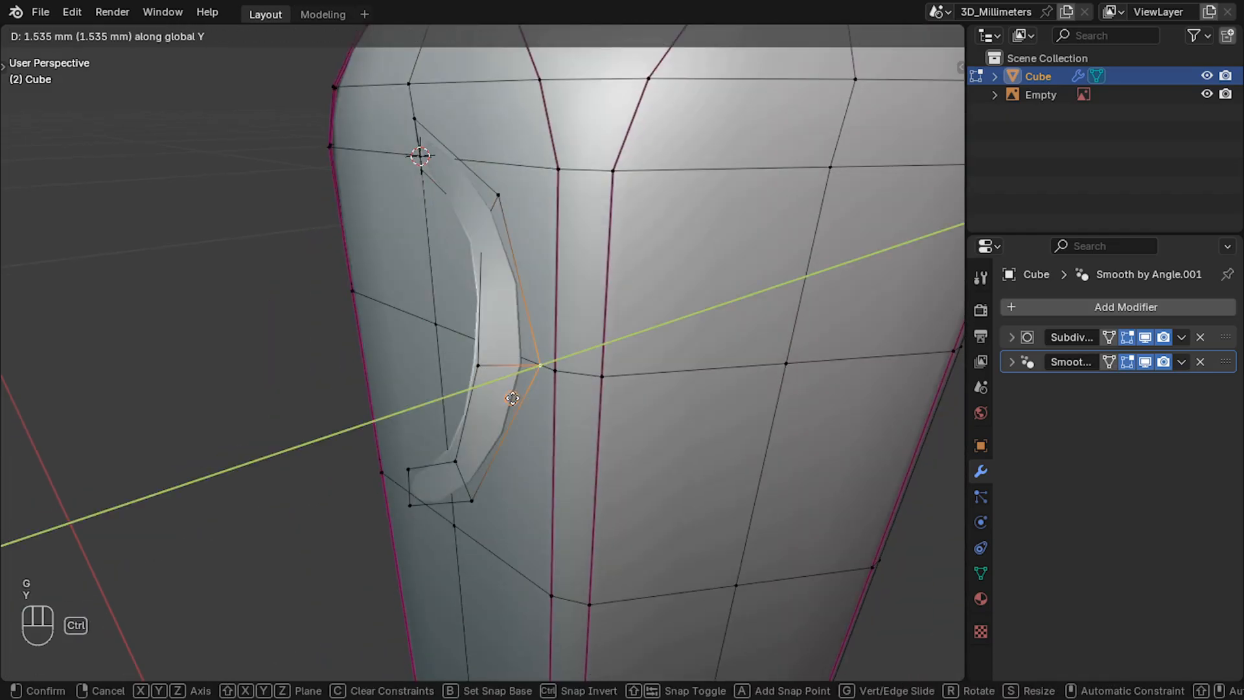
key("g")
key("y")
key("g")
key("y")
left_click(524, 495)
right_click(467, 463)
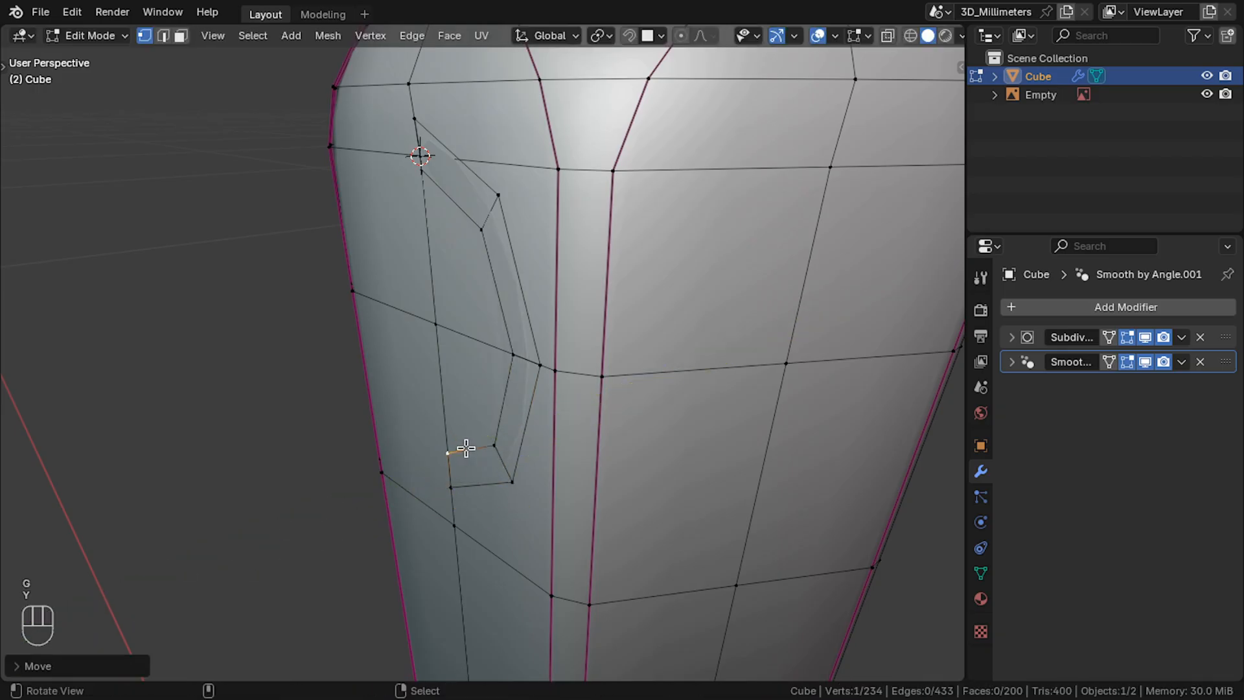
Delete the front strip's two centre vertices behind the half ring to open the surface there.
key("KP_1")
right_click(330, 373)
key("Delete")
left_click(331, 372)
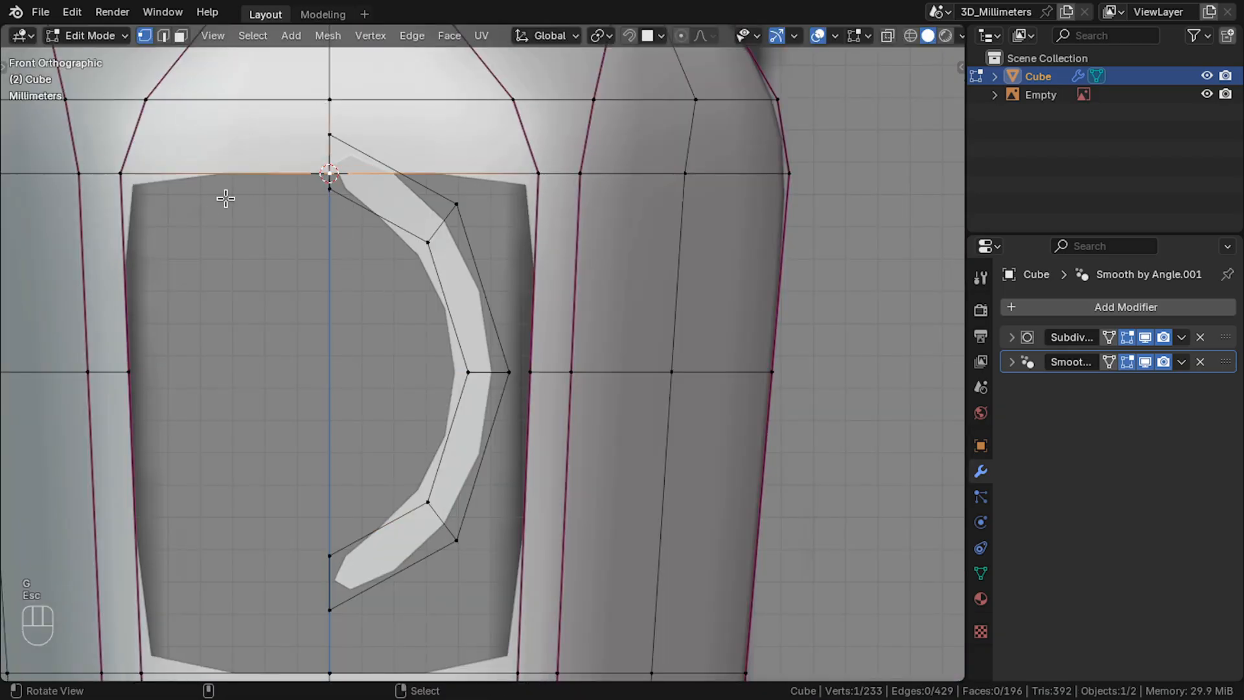
key("Delete")
left_click(226, 199)
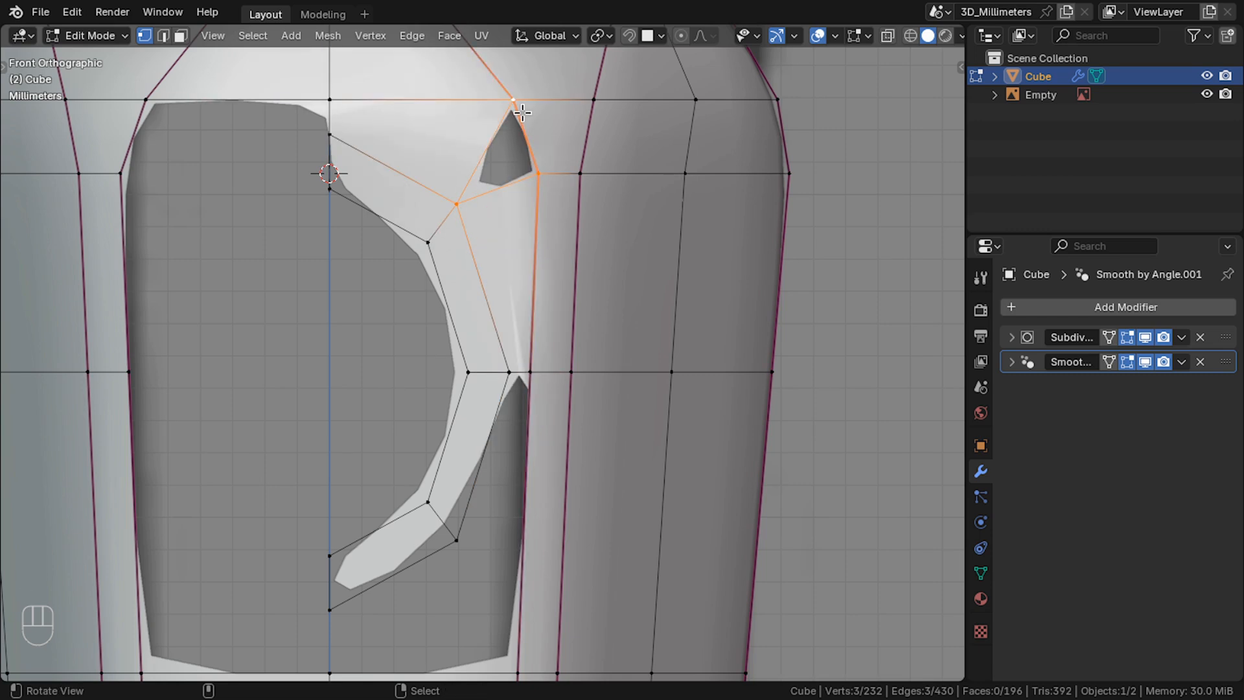
Fill the gaps between the half ring's outer edge and the front strip's border on the positive X side with faces.
key("f")
key("Tab")
scroll(539, 271, "down", 3)
key("Tab")
middle_click_drag(425, 243, 423, 367, "shift")
key("Tab")
scroll(423, 366, "up", 2)
scroll(423, 365, "down", 2)
key("Tab")
left_click(407, 366)
middle_click_drag(389, 325, 370, 146, "shift")
left_click(481, 486, "ctrl")
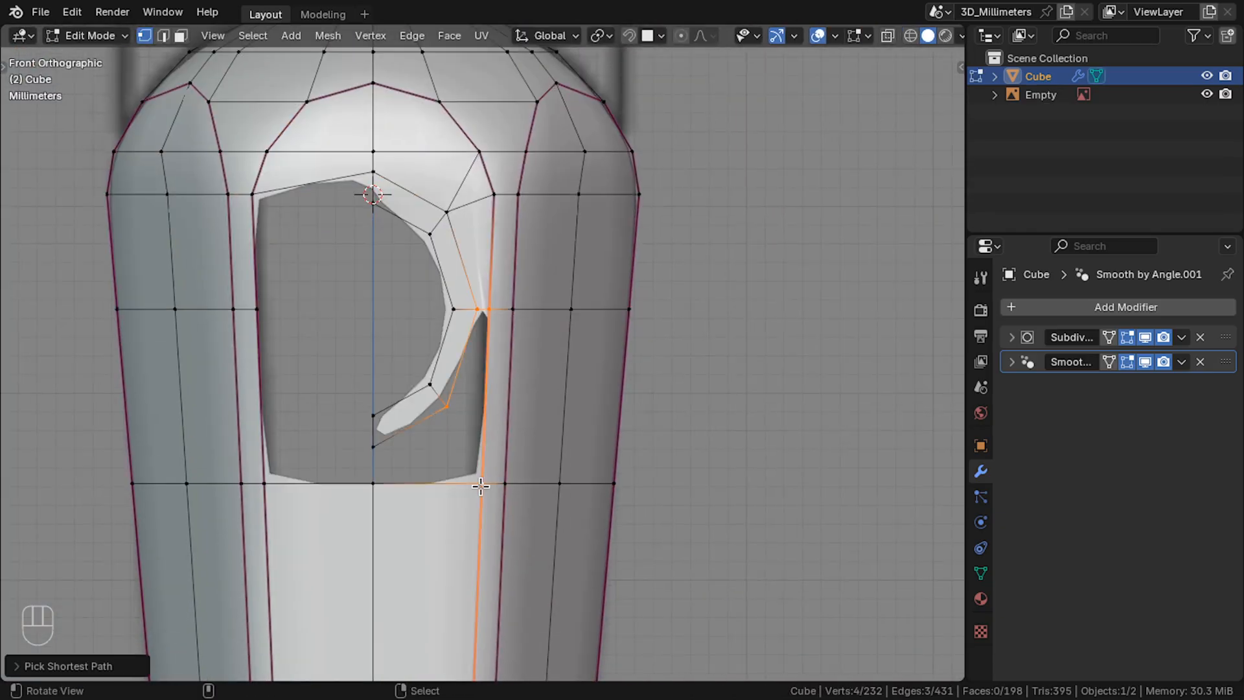
key("Tab")
key("Tab")
Extrude the half ring's inner edge inward and scale it along Y to form half of the hole's inner wall.
left_click(372, 416)
left_click(374, 206, "ctrl")
middle_click_drag(379, 250, 426, 364)
left_click(373, 290)
middle_click_drag(373, 289, 405, 308)
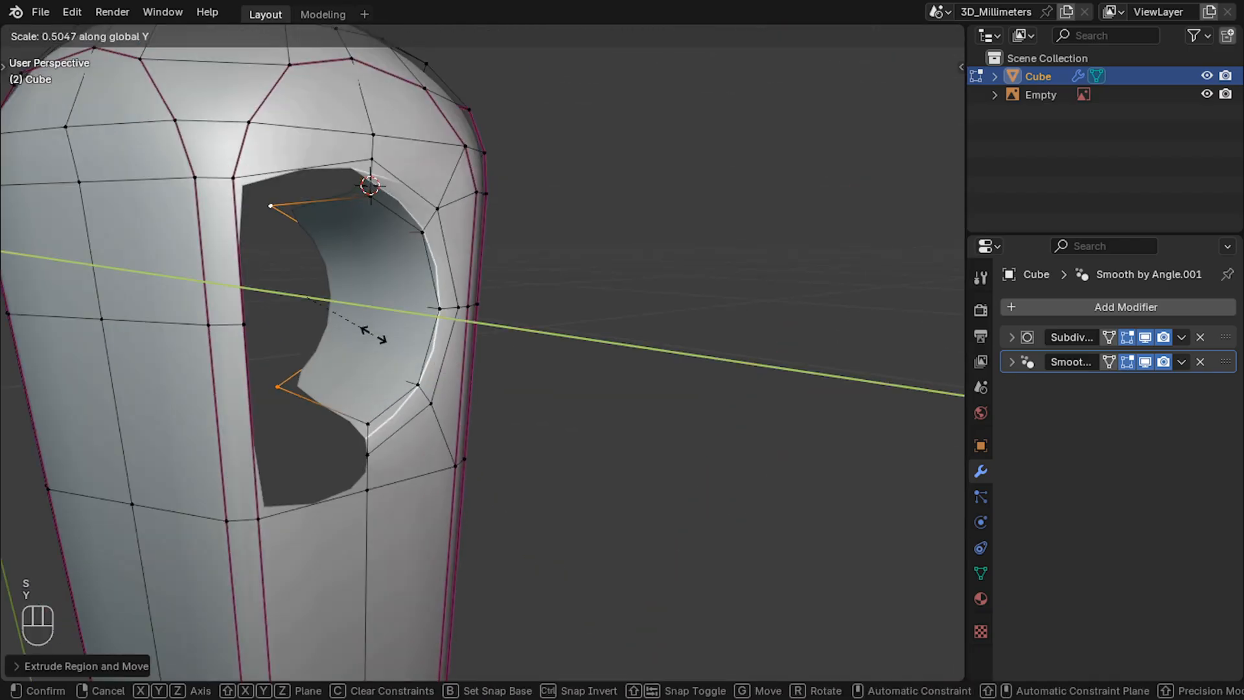
key("n")
key("Tab")
middle_click_drag(630, 308, 581, 404)
Delete the handle's negative X half and its back half, keeping only the front quarter on the positive X side.
key("KP_1")
key("Tab")
key("alt+z")
scroll(467, 363, "down", 3)
left_click_drag(298, 208, 438, 524)
key("KP_7")
scroll(389, 259, "up", 5)
left_click_drag(130, 185, 477, 588)
key("Delete")
left_click(426, 469)
Fill the face still missing from the remaining quarter between the vertices bordering its opening.
scroll(478, 353, "up", 5)
left_click(464, 210)
left_click(464, 159, "shift")
middle_click_drag(468, 162, 444, 95)
key("alt+z")
scroll(444, 94, "up", 2)
scroll(444, 95, "down", 1)
left_click(954, 153)
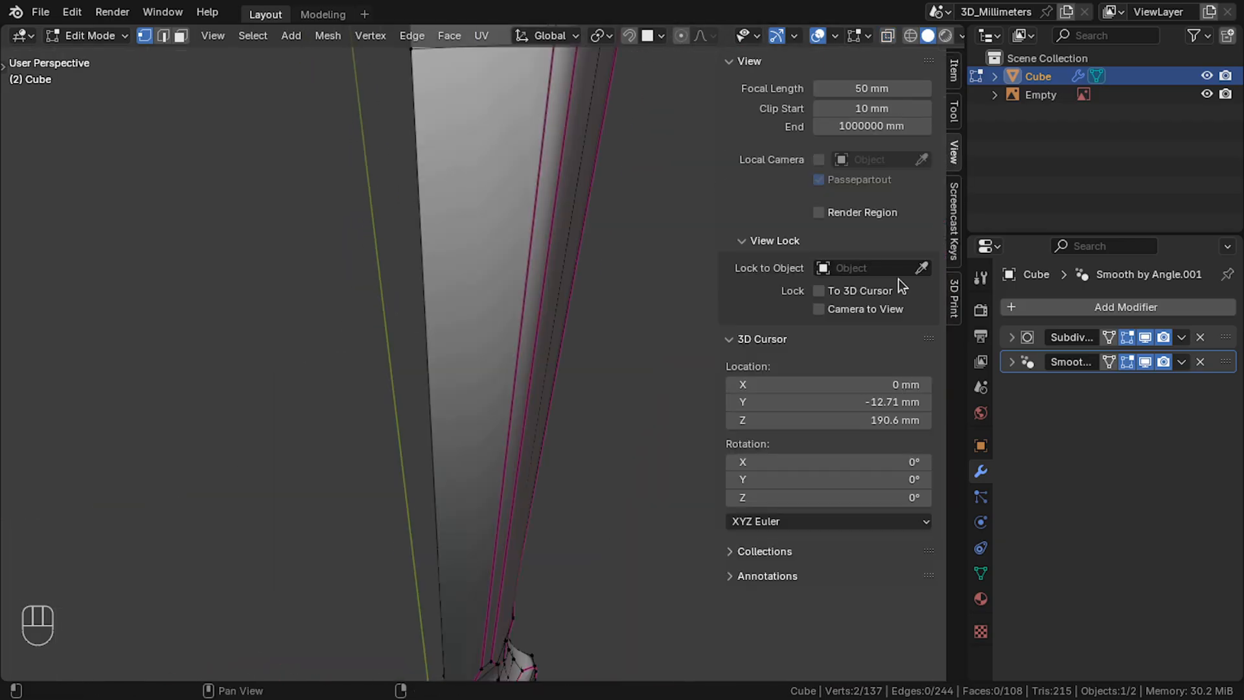
left_click(955, 70)
scroll(518, 324, "down", 5)
key("KP_Decimal")
left_click(462, 246)
left_click(502, 485, "shift")
left_click(586, 470, "shift")
key("f")
middle_click_drag(586, 470, 423, 423)
key("Tab")
Symmetrize the whole quarter from +X to -X and from front to back to complete the handle with its through hole.
key("KP_1")
scroll(476, 489, "down", 12)
key("Tab")
left_click(430, 332)
key("Tab")
middle_click_drag(505, 346, 318, 421)
key("Tab")
left_click(329, 36)
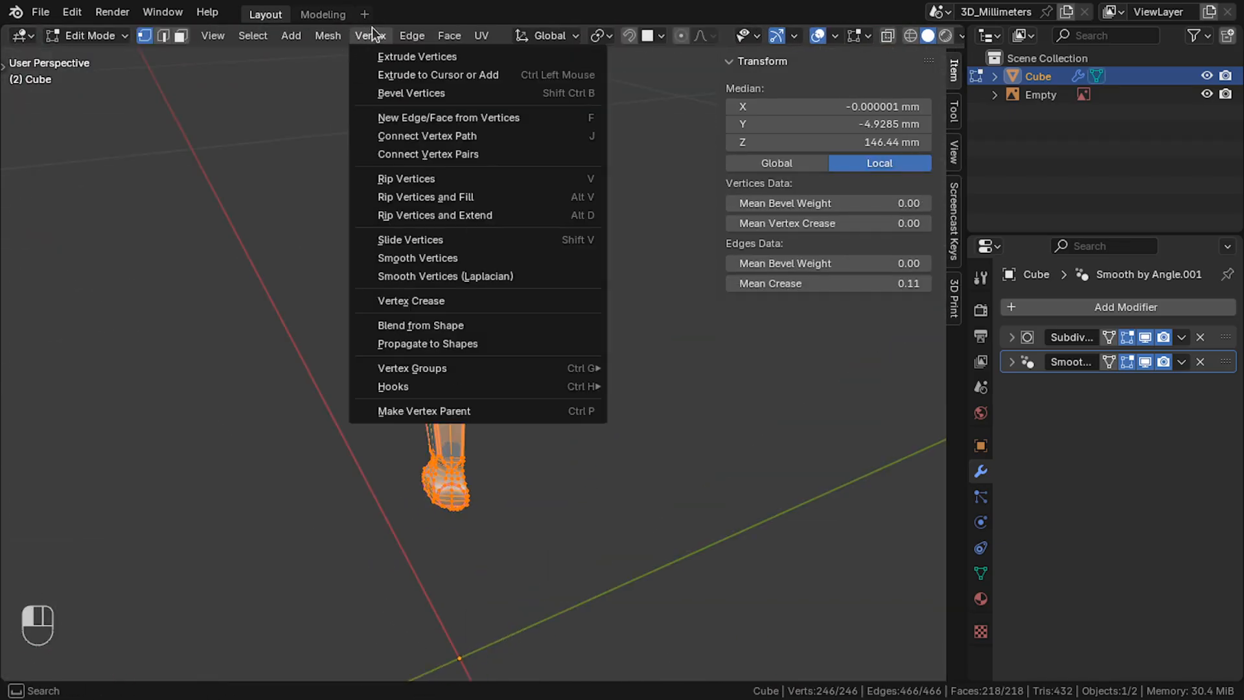
left_click(376, 301)
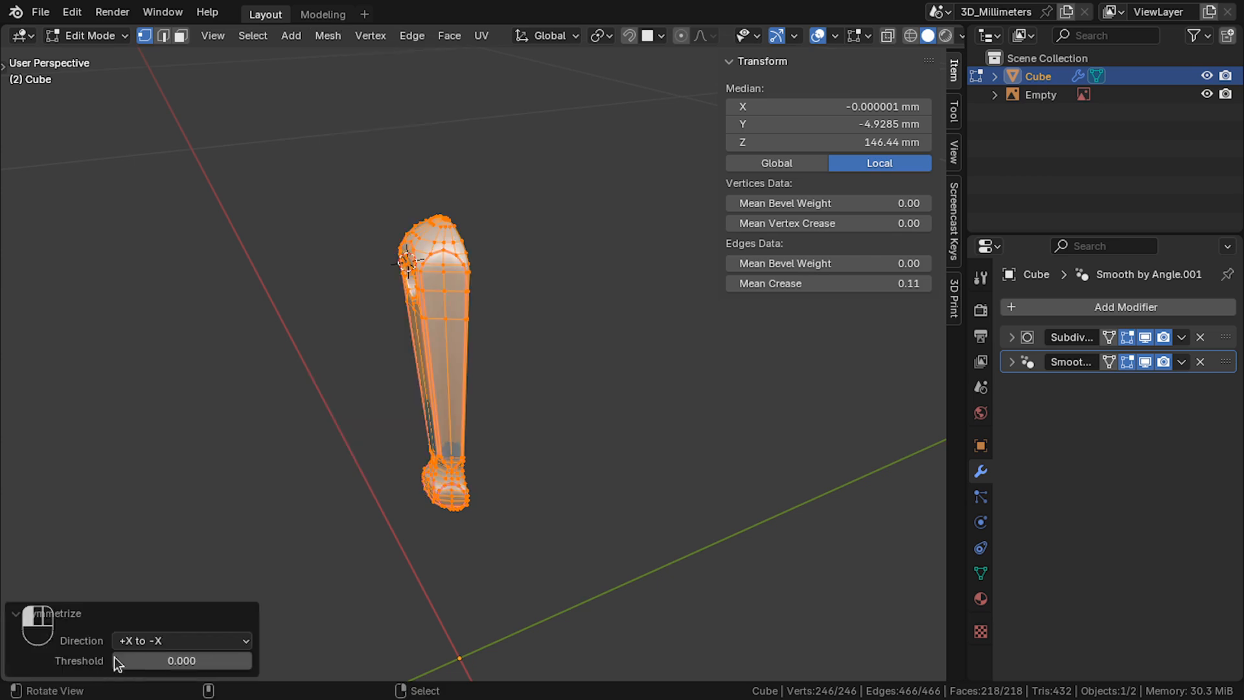
key("Tab")
left_click_drag(318, 502, 527, 417)
Hide the reference image empty so that only the handle is displayed.
key("KP_1")
scroll(464, 418, "up", 6)
left_click(1206, 95)
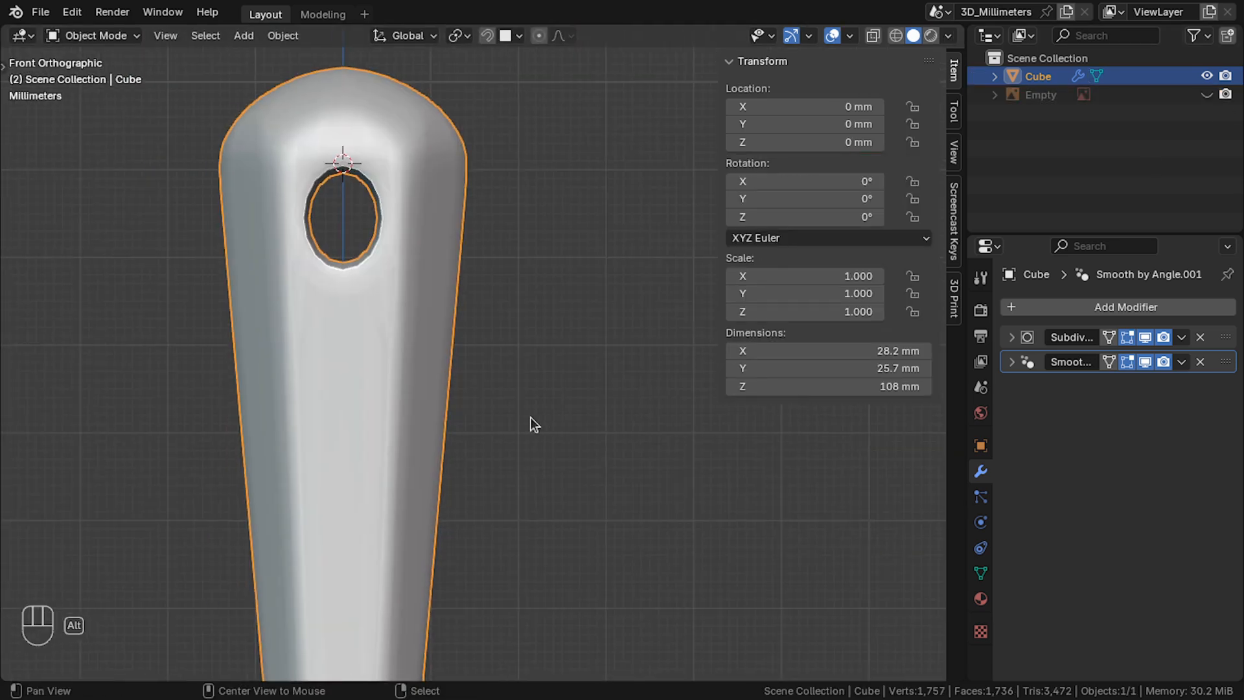
key("n")
right_click(531, 328)
Examine the whole mirrored handle, comparing its smooth shading with its edit mesh.
scroll(532, 328, "down", 6)
middle_click_drag(531, 328, 554, 382, "shift")
key("Tab")
scroll(707, 442, "down", 2)
key("Tab")
key("Tab")
key("alt+z")
key("alt+z")
key("Tab")
key("KP_1")
scroll(555, 383, "down", 3)
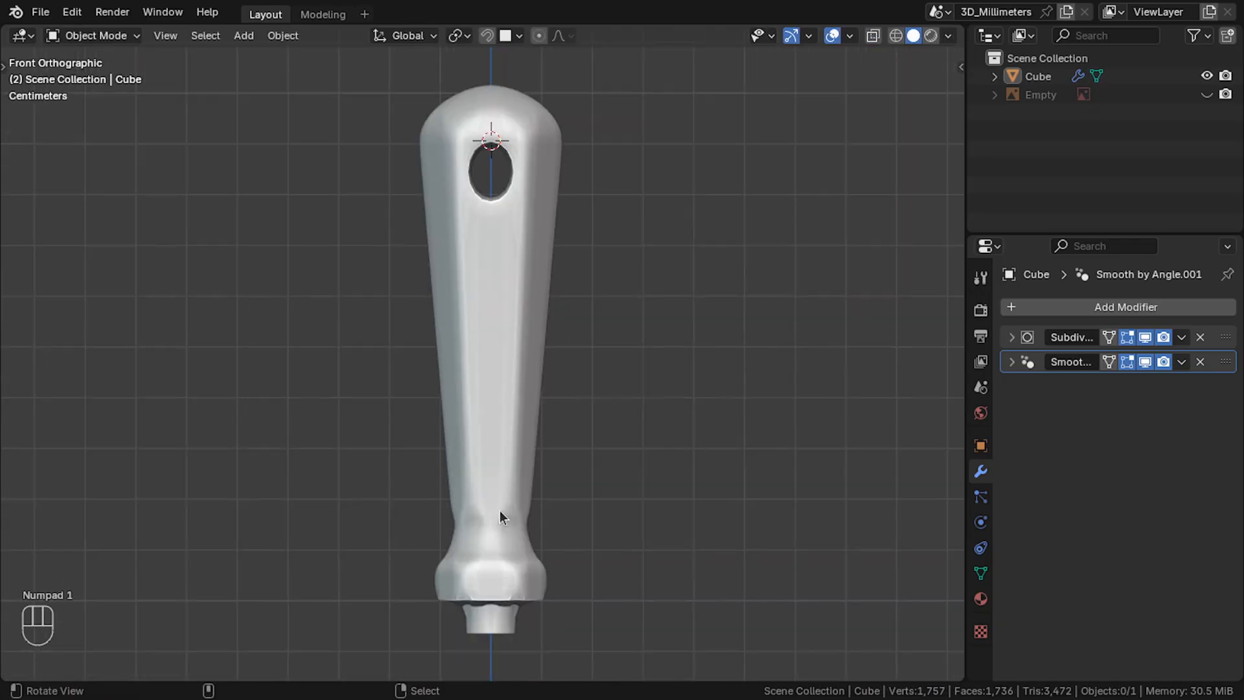
Set the mean crease to 0.60 on the edge loop where the collar meets the handle base.
key("Tab")
middle_click_drag(520, 466, 483, 366)
scroll(484, 367, "up", 3)
key("alt+z")
left_click_drag(483, 367, 477, 472)
key("alt+z")
right_click(507, 525, "alt")
key("alt+z")
left_click_drag(508, 526, 499, 453)
right_click(512, 533, "alt")
scroll(498, 453, "up", 6)
left_click_drag(415, 431, 372, 503)
right_click(379, 502, "alt")
key("KP_1")
key("n")
double_click(858, 283)
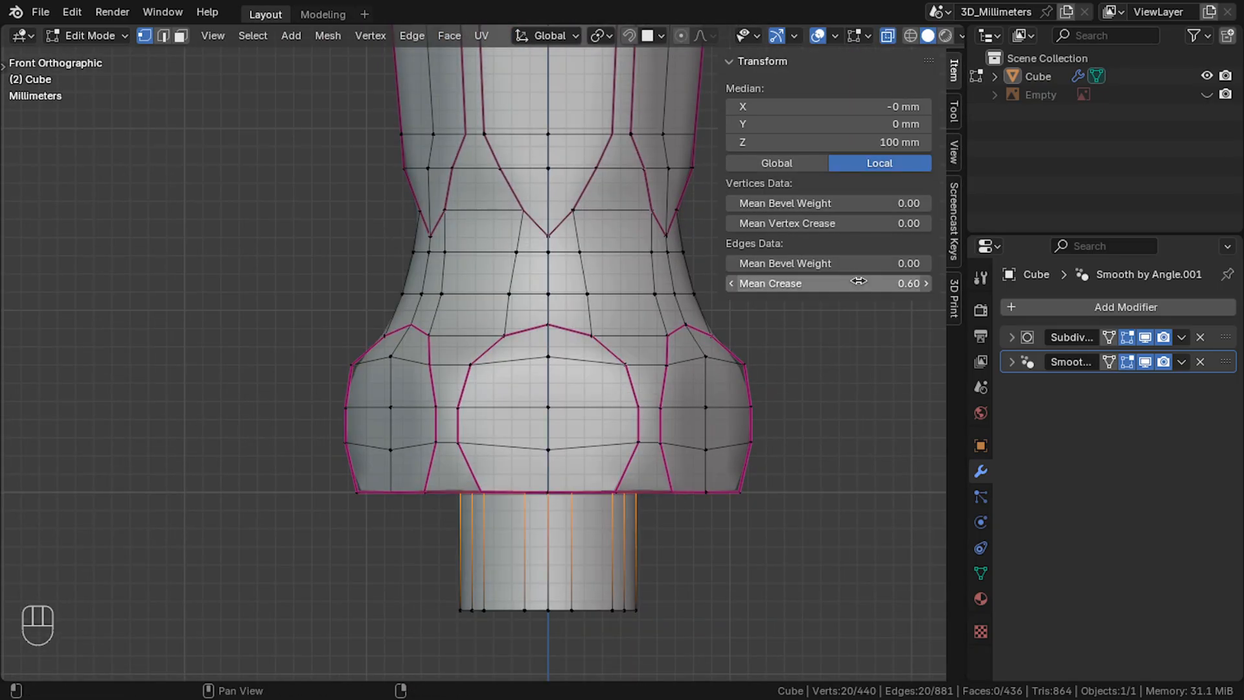
key("Return")
key("Tab")
Select the outer edge loop of the base's underside and edit its mean crease.
key("Tab")
key("alt+z")
left_click_drag(638, 493, 551, 349)
right_click(551, 348)
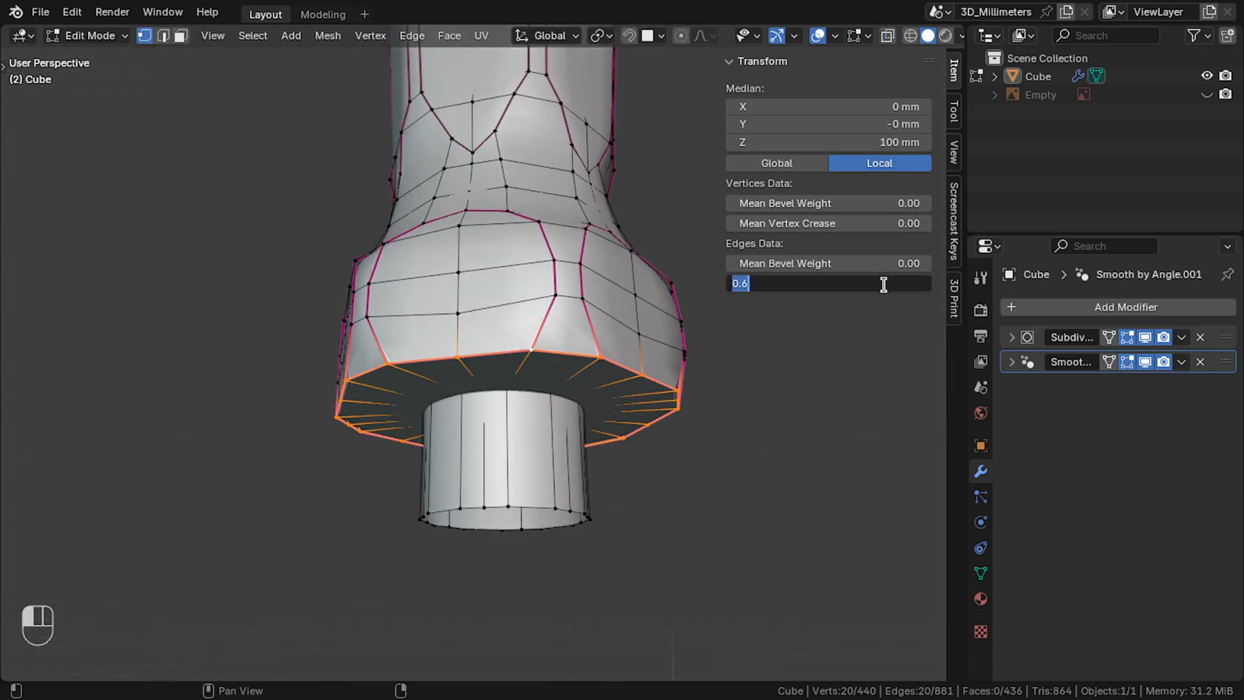
scroll(583, 473, "down", 5)
key("Tab")
middle_click_drag(530, 520, 486, 363)
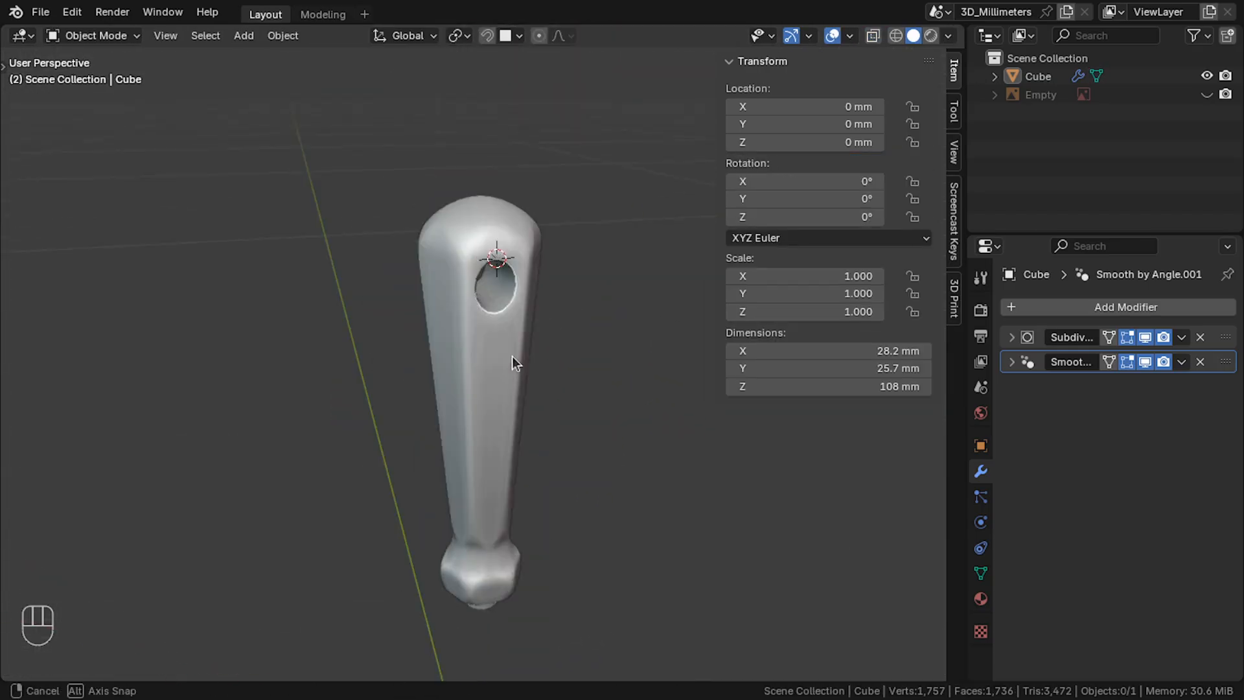
Add an edge loop inside the hole near its front rim with a slide factor of 0.45.
scroll(512, 337, "up", 5)
key("Tab")
middle_click_drag(583, 207, 502, 293, "shift")
scroll(503, 294, "up", 4)
key("ctrl+r")
left_click(502, 293)
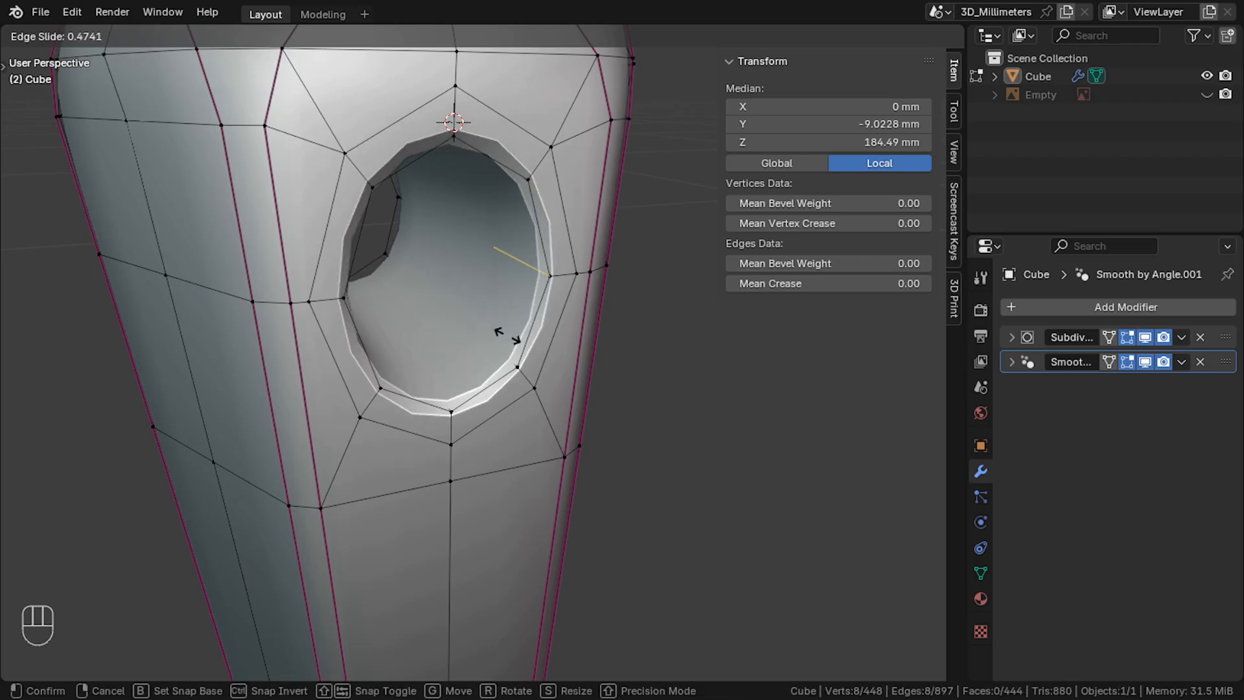
type("0.45")
key("Return")
Compare the handle mesh with and without the Subdivision and Smooth by Angle modifiers displayed in the viewport.
left_click(1145, 337)
left_click(1145, 361)
left_click_drag(369, 343, 411, 401)
left_click(30, 475)
left_click(1145, 338)
left_click(1146, 362)
key("Tab")
scroll(693, 463, "down", 3)
left_click_drag(693, 463, 713, 444)
key("Tab")
key("Tab")
left_click_drag(1144, 336, 1144, 362)
key("Tab")
left_click_drag(690, 417, 453, 369)
right_click(463, 363)
middle_click_drag(530, 330, 613, 410)
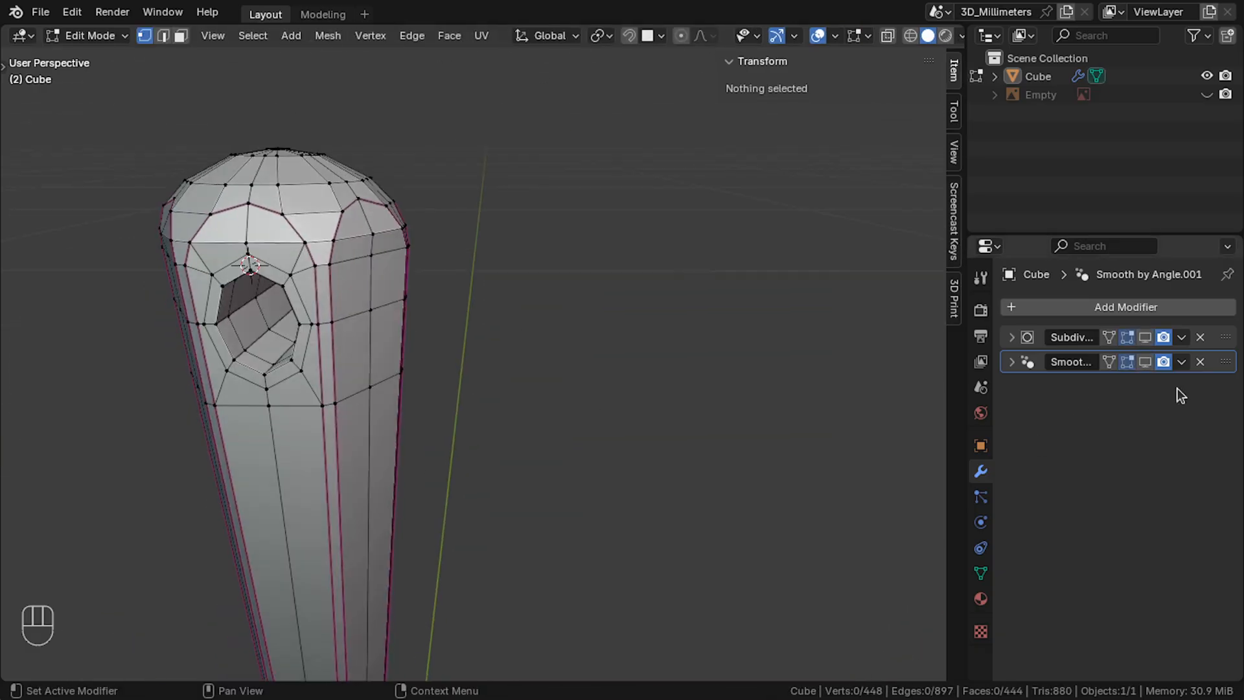
Restore the viewport display of both modifiers and examine the handle from the hole down to the collar.
key("Tab")
scroll(609, 457, "down", 4)
left_click_drag(519, 460, 565, 355, "shift")
key("Tab")
key("Tab")
key("Tab")
key("Tab")
left_click_drag(425, 195, 391, 247)
left_click_drag(330, 401, 318, 337)
left_click_drag(388, 454, 415, 213, "shift")
left_click_drag(447, 272, 468, 222)
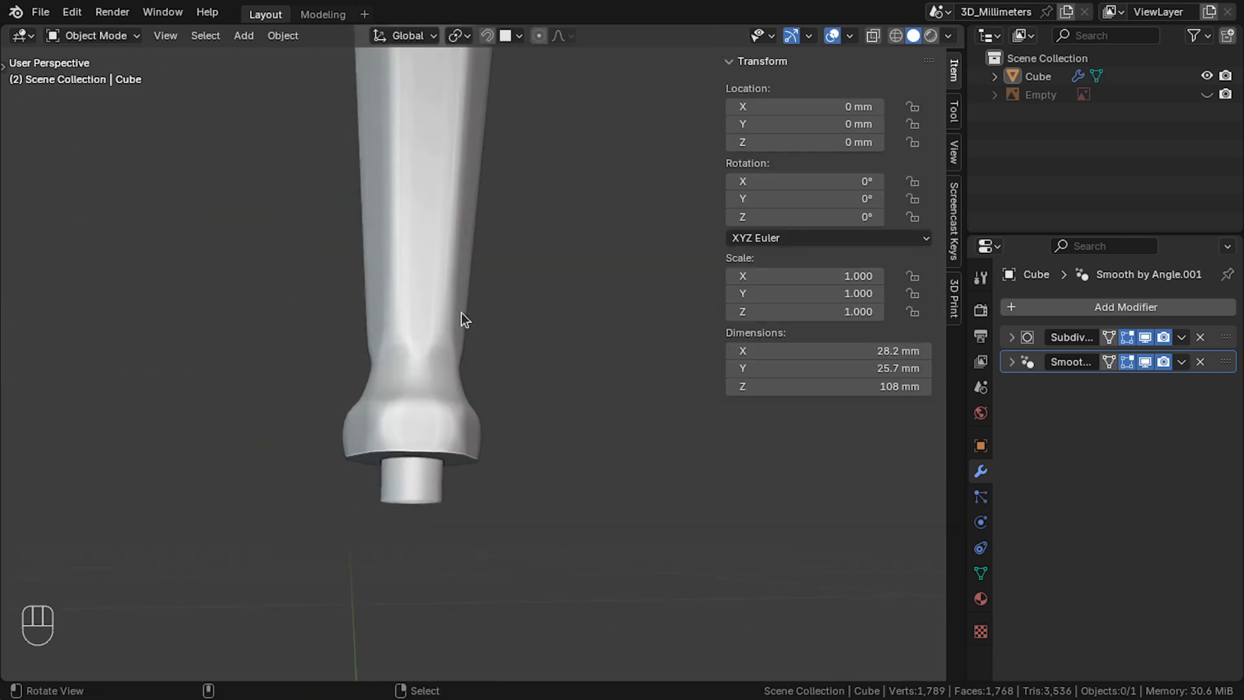
Bevel the base's outer lower rim loop into a narrow band about 0.4 mm high.
key("Tab")
scroll(304, 420, "up", 3)
left_click(304, 421, "alt")
key("ctrl+b")
key("Return")
key("Tab")
left_click_drag(719, 528, 570, 551)
key("Tab")
scroll(329, 537, "up", 3)
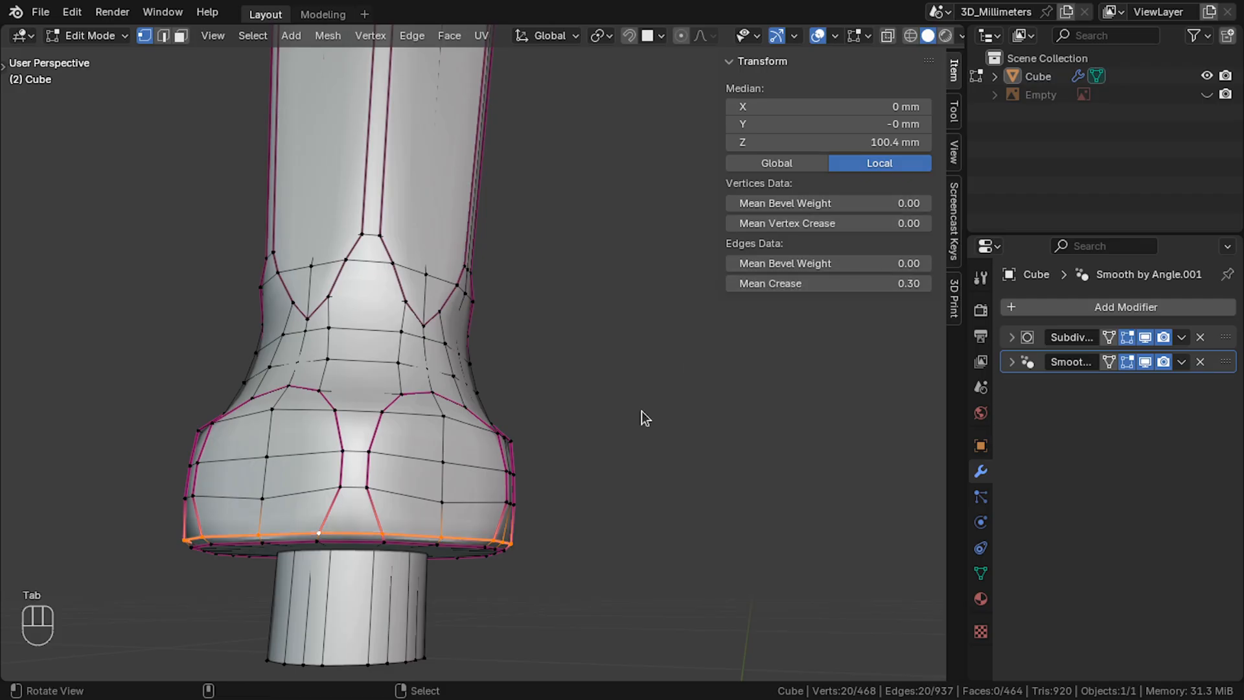
key("Tab")
scroll(583, 476, "down", 3)
Delete the back half of the handle mesh, keeping the front half with the hole's added edge loop.
key("KP_1")
scroll(583, 475, "down", 4)
key("n")
key("Tab")
key("KP_7")
scroll(629, 382, "up", 6)
left_click_drag(217, 278, 738, 509)
scroll(650, 472, "up", 8)
key("x")
left_click(651, 471)
Symmetrize the linked front half along Y to rebuild the handle's back.
scroll(651, 472, "down", 3)
key("l")
left_click(326, 40)
left_click(365, 300)
left_click_drag(577, 512, 592, 415)
key("alt+z")
Show the reference image again and save the file with the completed handle.
key("Tab")
key("KP_1")
scroll(592, 415, "down", 4)
scroll(543, 342, "up", 3)
left_click(1206, 94)
left_click(40, 12)
left_click(73, 130)
key("Tab")
scroll(421, 389, "down", 2)
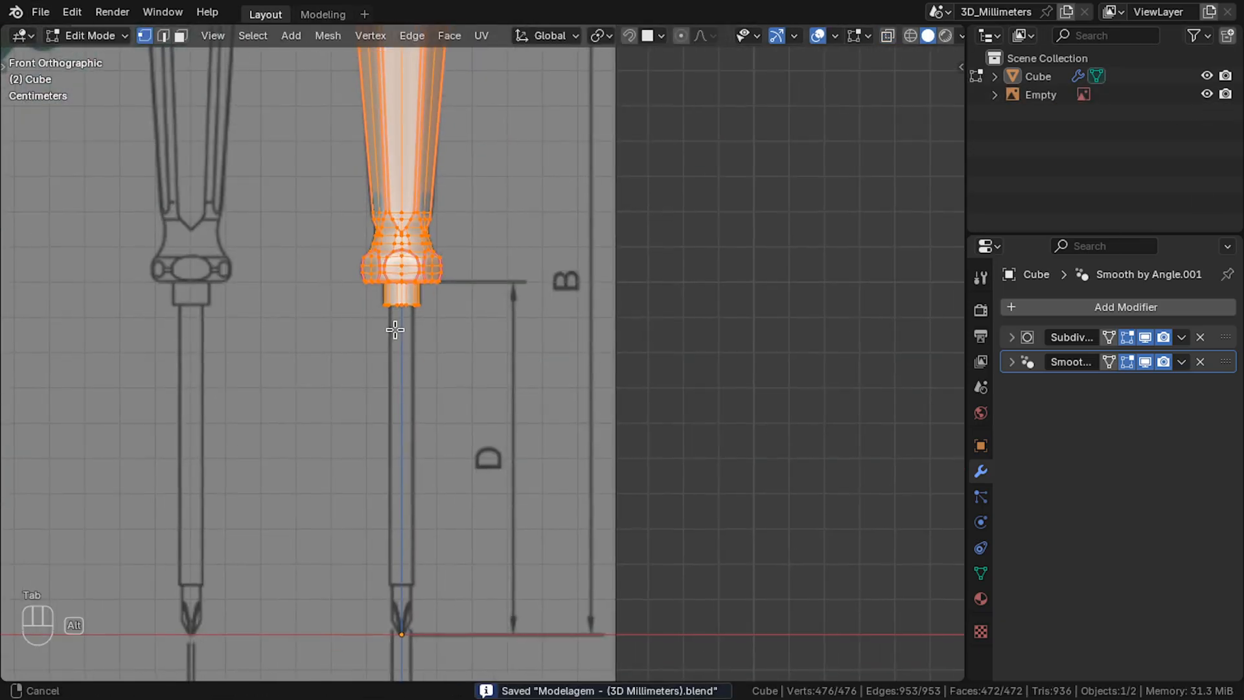
Leave mesh editing and save the file again.
key("Tab")
scroll(512, 278, "down", 2)
middle_click_drag(537, 160, 650, 126, "alt")
scroll(531, 472, "up", 9)
left_click(37, 12)
left_click(73, 130)
scroll(199, 170, "down", 4)
middle_click_drag(200, 170, 262, 647, "alt")
Snap the 3D cursor to the centre of the handle collar's bottom edge loop.
key("Tab")
scroll(403, 400, "down", 2)
scroll(363, 306, "up", 4)
left_click(364, 305, "alt")
key("shift+s")
left_click(363, 380)
Add a 12-vertex circle at the 3D cursor, size it to the reference shank's width and lower it about 0.4 mm along Z.
scroll(363, 380, "down", 4)
scroll(405, 393, "up", 2)
key("shift+a")
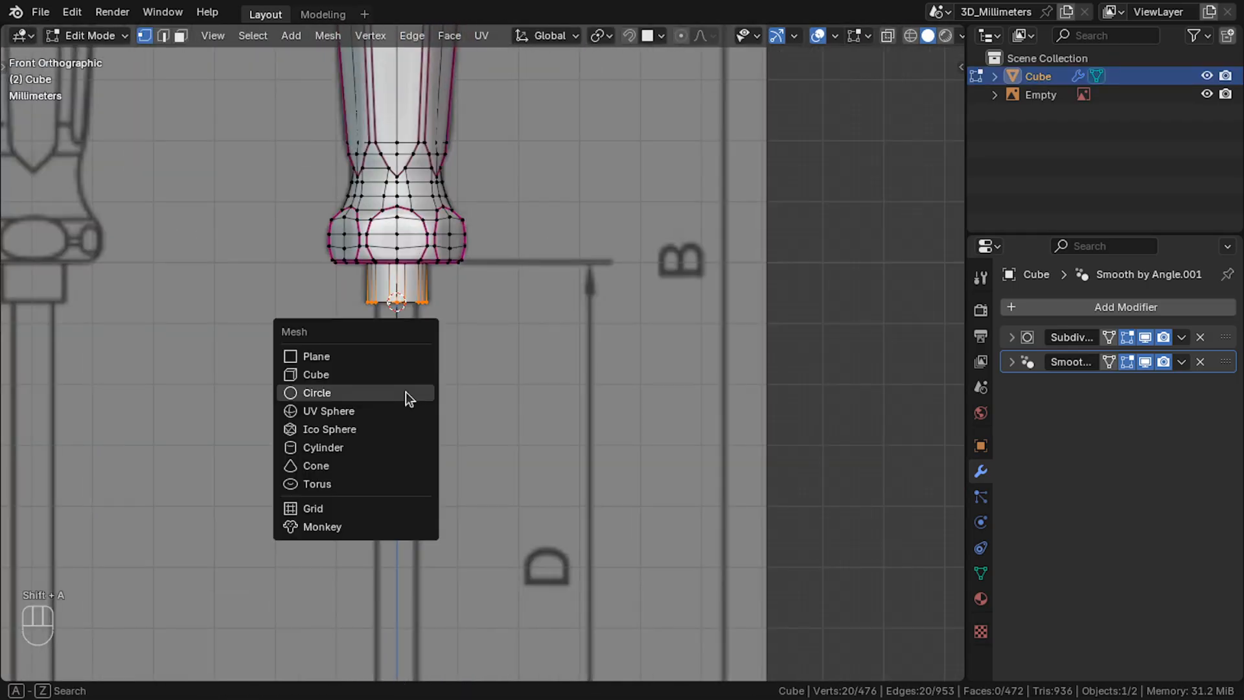
left_click(406, 393)
left_click(28, 663)
left_click(181, 467)
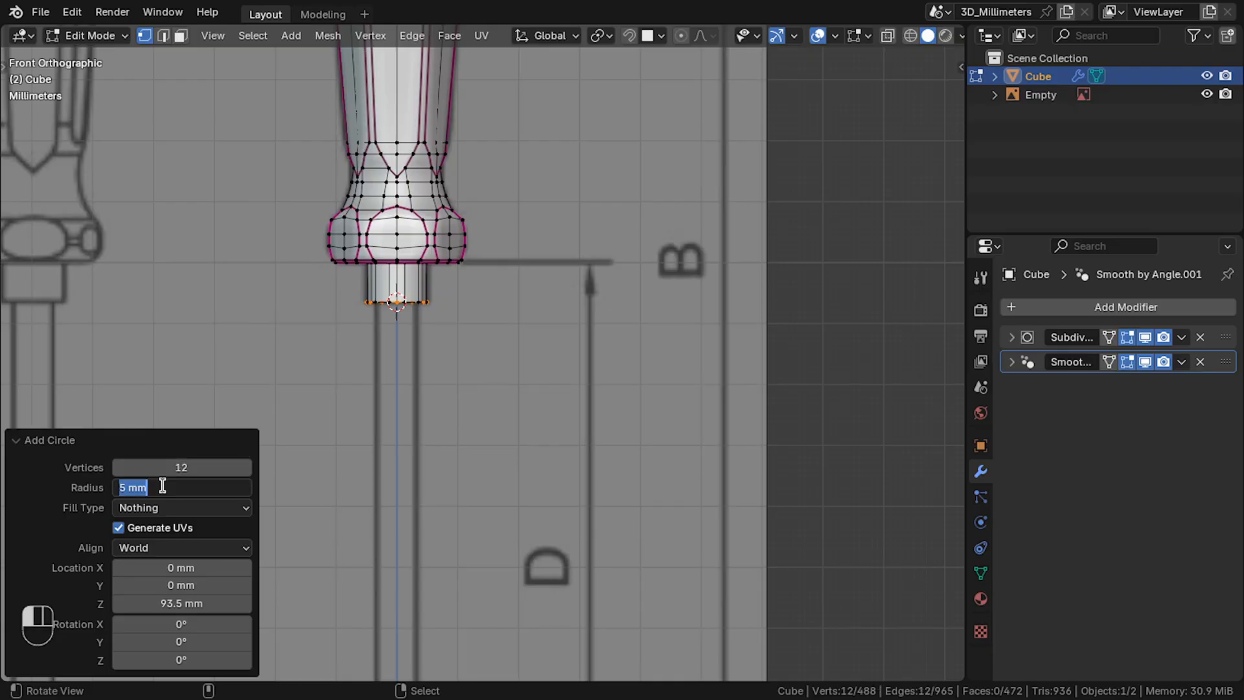
scroll(375, 331, "up", 5)
key("g")
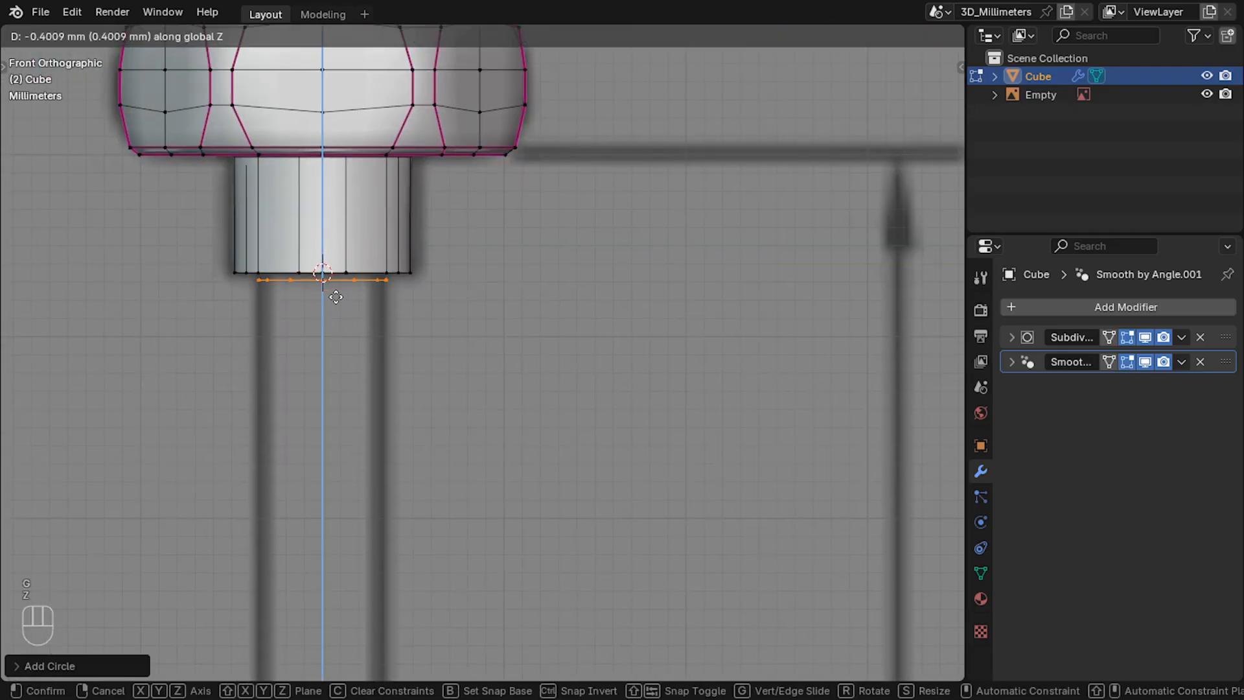
left_click(335, 296)
Extrude the circle about 77 mm down along Z to the shank's lower end in the reference and fine-tune its end height.
scroll(328, 320, "down", 5)
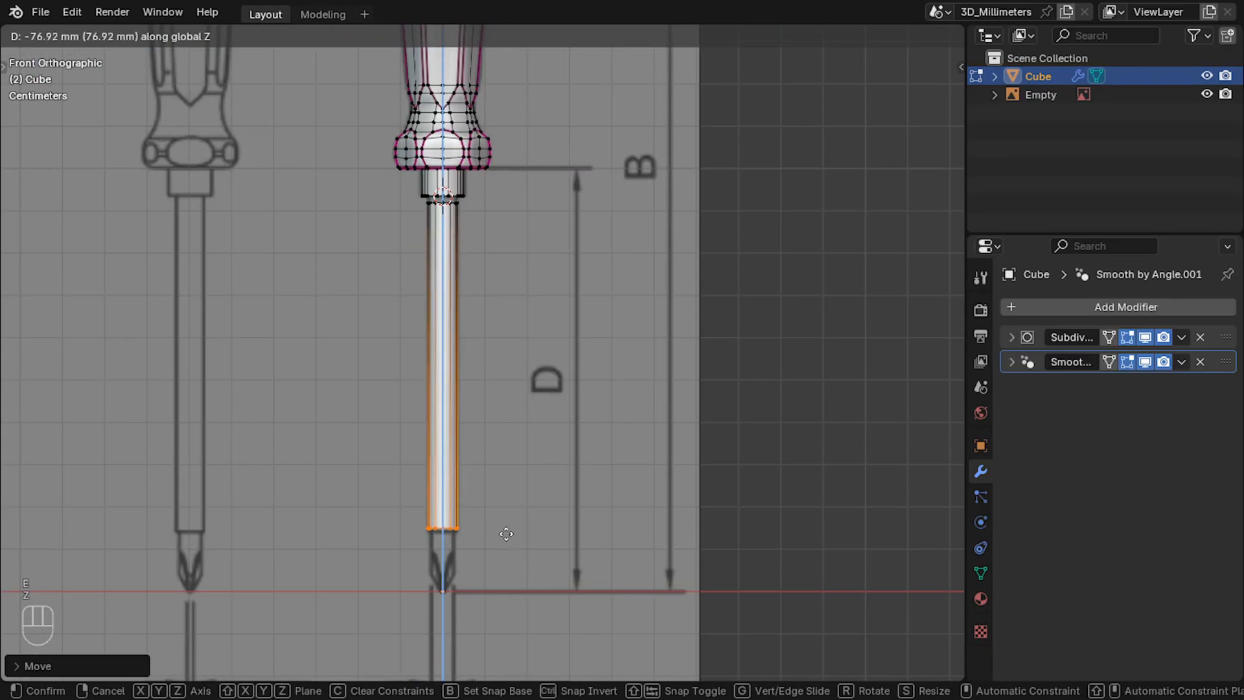
left_click(513, 532)
key("n")
key("Return")
middle_click_drag(544, 524, 687, 261, "shift")
key("n")
scroll(487, 368, "up", 8)
Save the file with the extruded shank and frame the tip area of the reference.
left_click(41, 15)
left_click(66, 130)
scroll(527, 370, "up", 3)
scroll(527, 370, "down", 2)
middle_click_drag(549, 357, 565, 404, "shift")
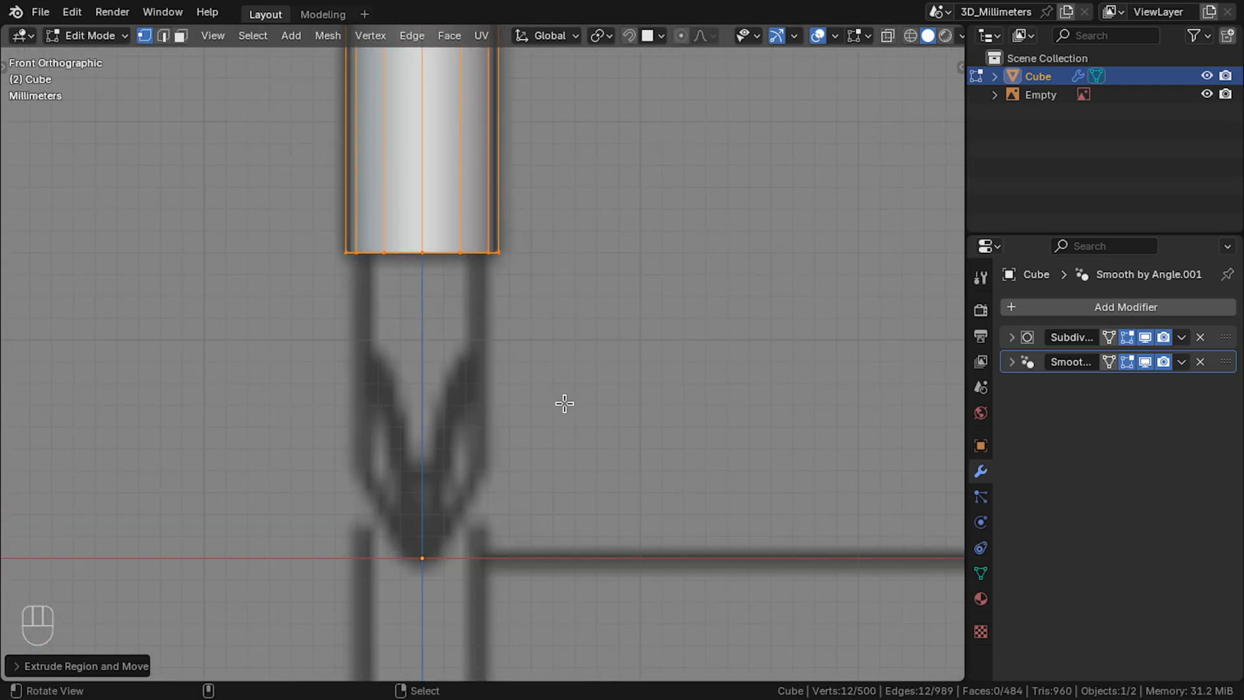
key("shift+a")
mouse_move(515, 344)
left_click(573, 338)
left_click(45, 668)
left_click(197, 507)
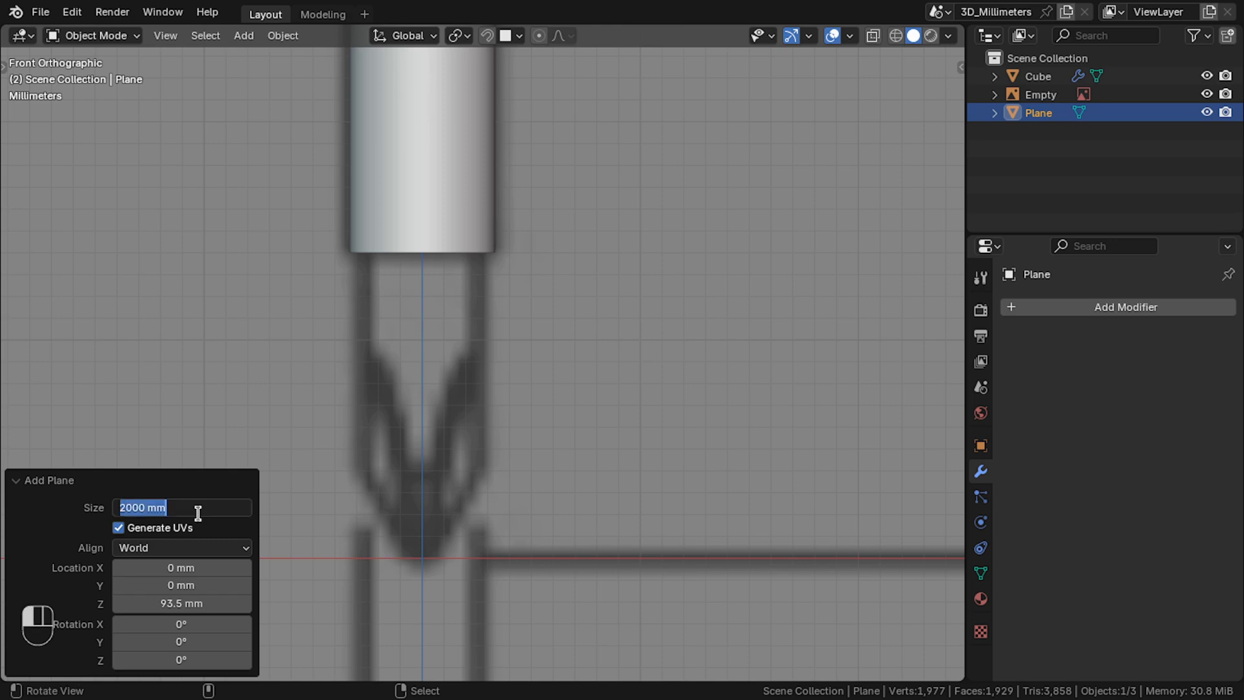
key("Return")
scroll(336, 414, "down", 3)
left_click(170, 481)
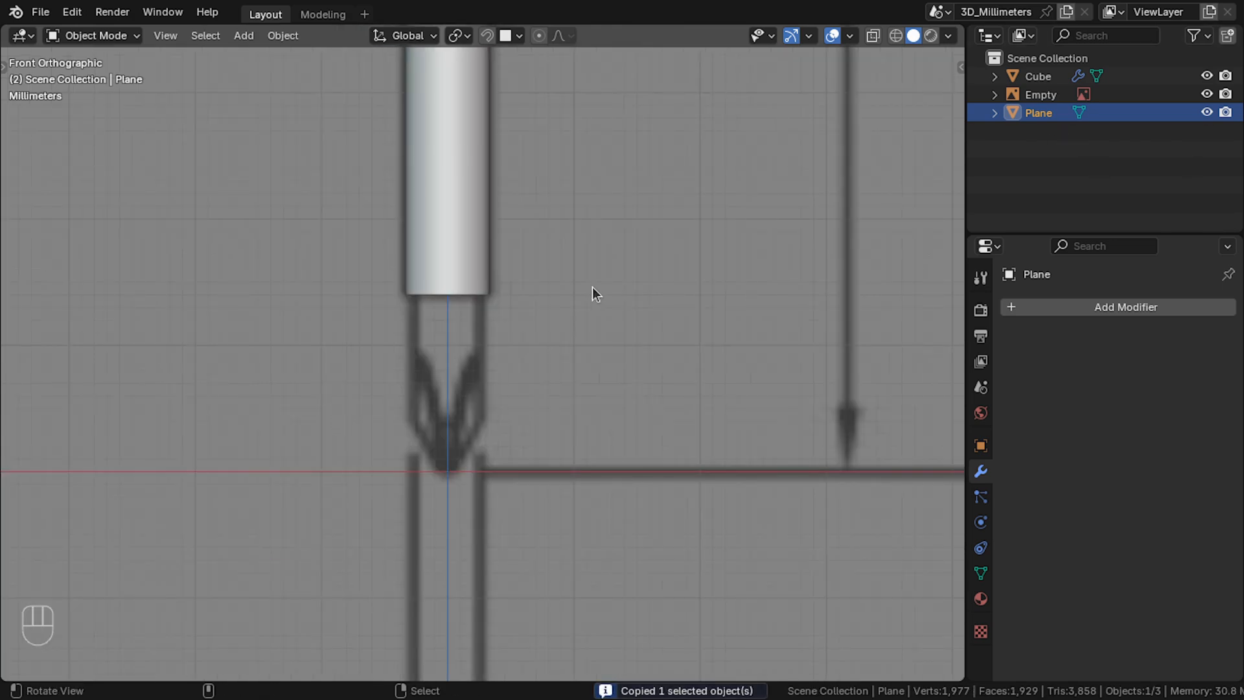
scroll(588, 286, "down", 5)
middle_click_drag(602, 411, 593, 399)
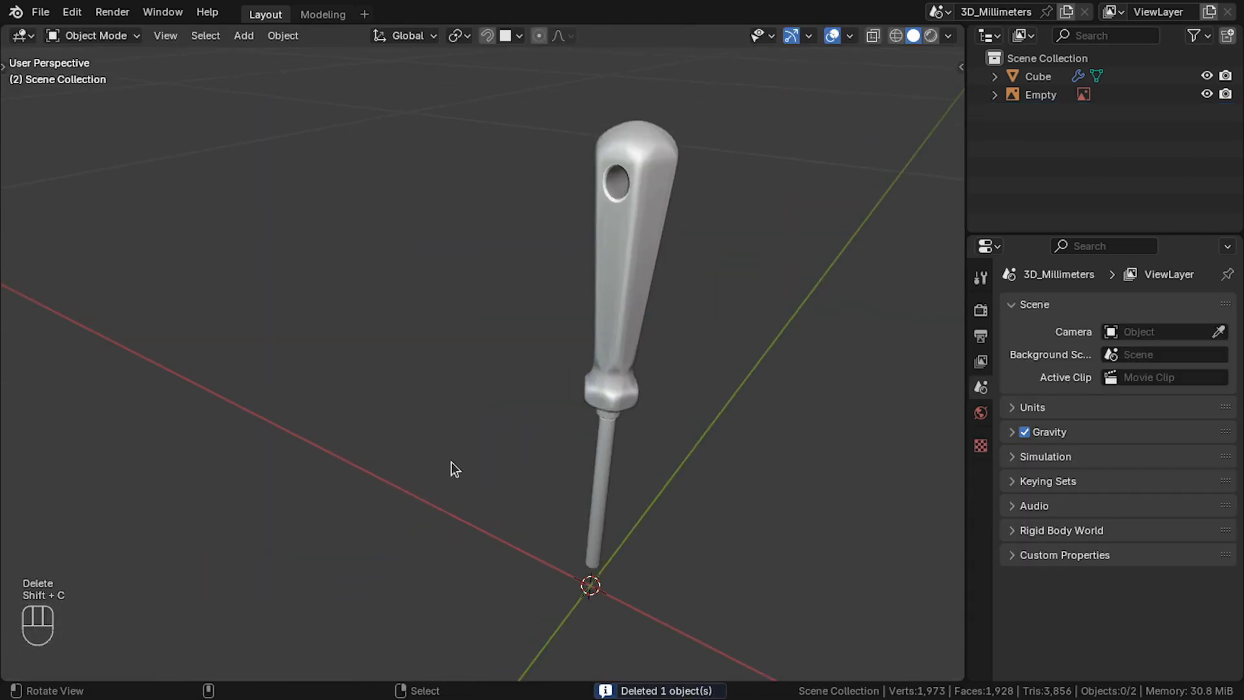
Add a small square plane at the world origin, sized to the blunt end of the reference tip.
key("KP_1")
scroll(348, 313, "up", 2)
key("shift+a")
mouse_move(244, 336)
left_click(435, 336)
scroll(491, 441, "up", 3)
scroll(491, 447, "up", 5)
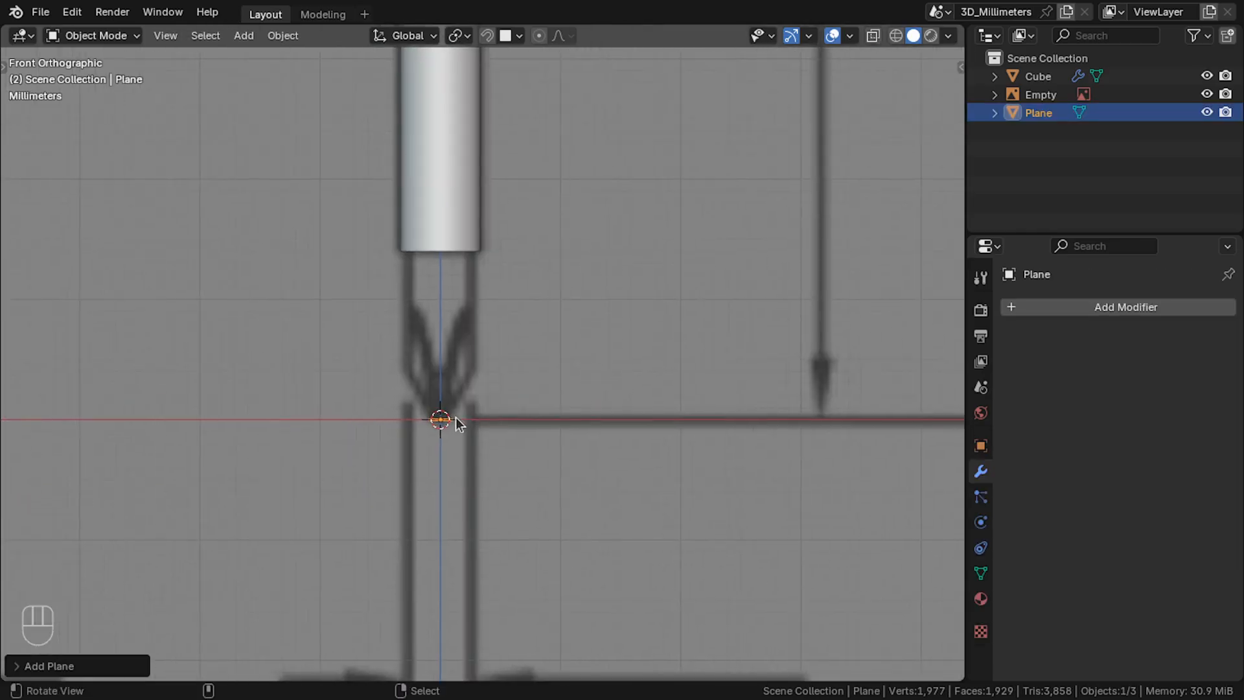
left_click(49, 666)
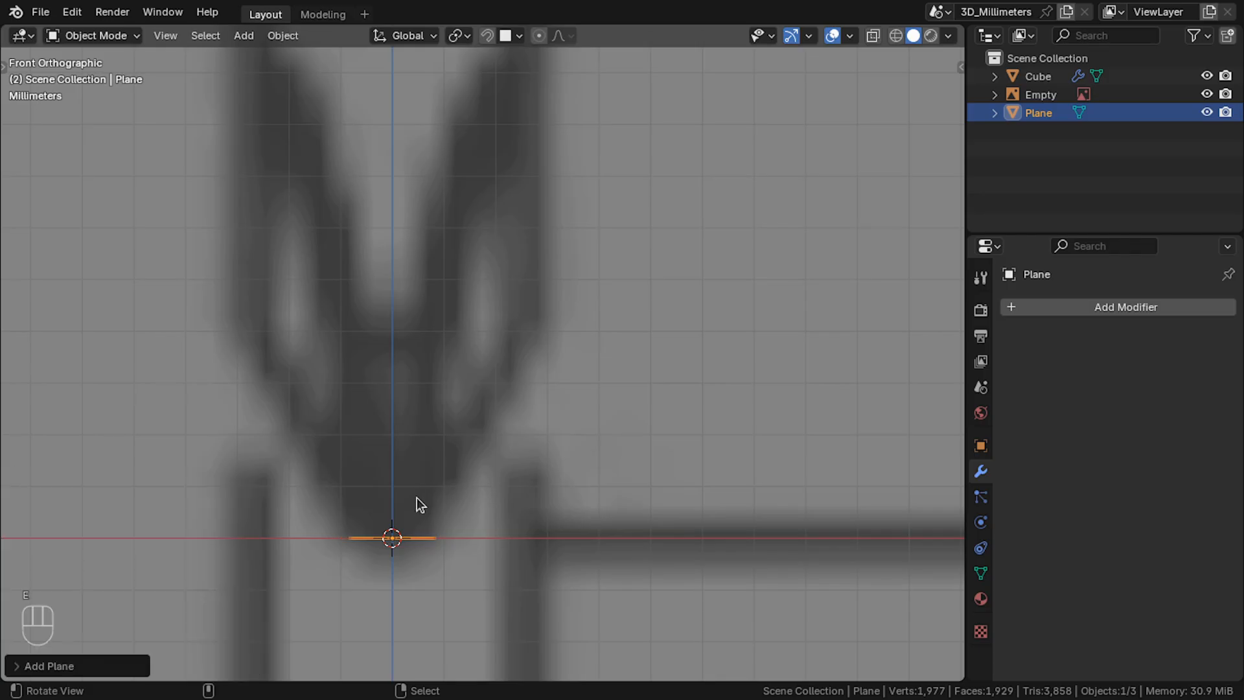
Divide the plane into four faces with two crossing centre loop cuts and extrude it 4 mm upward.
key("Tab")
middle_click_drag(417, 503, 447, 525)
key("Escape")
key("KP_1")
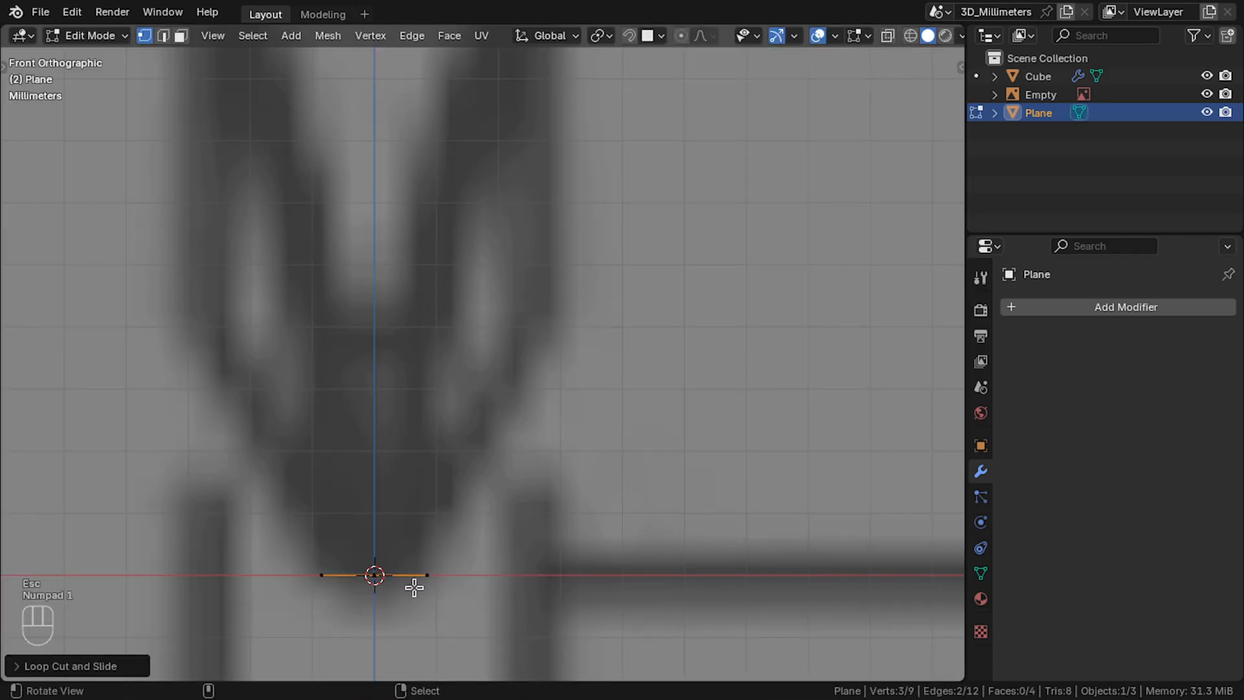
key("e")
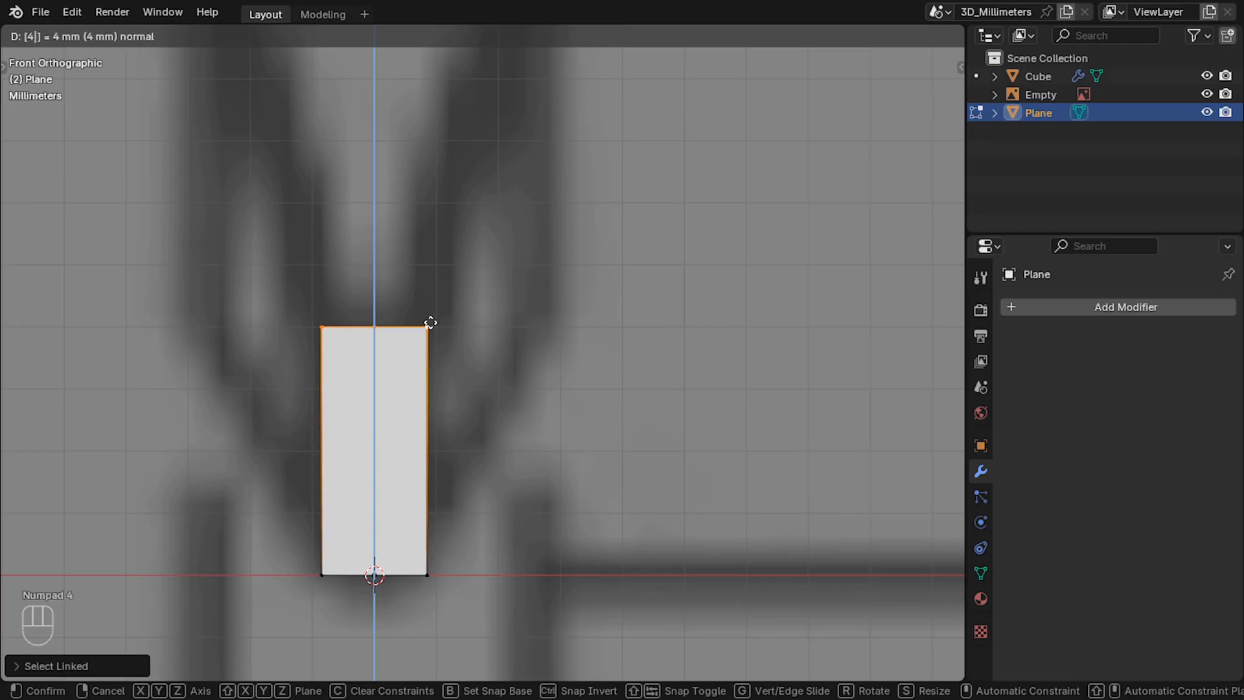
key("KP_Enter")
Snap the 3D cursor to the centre vertex of the extruded block's top.
scroll(431, 323, "down", 3)
middle_click_drag(430, 322, 397, 369)
left_click(427, 336)
key("shift+s")
left_click(450, 415)
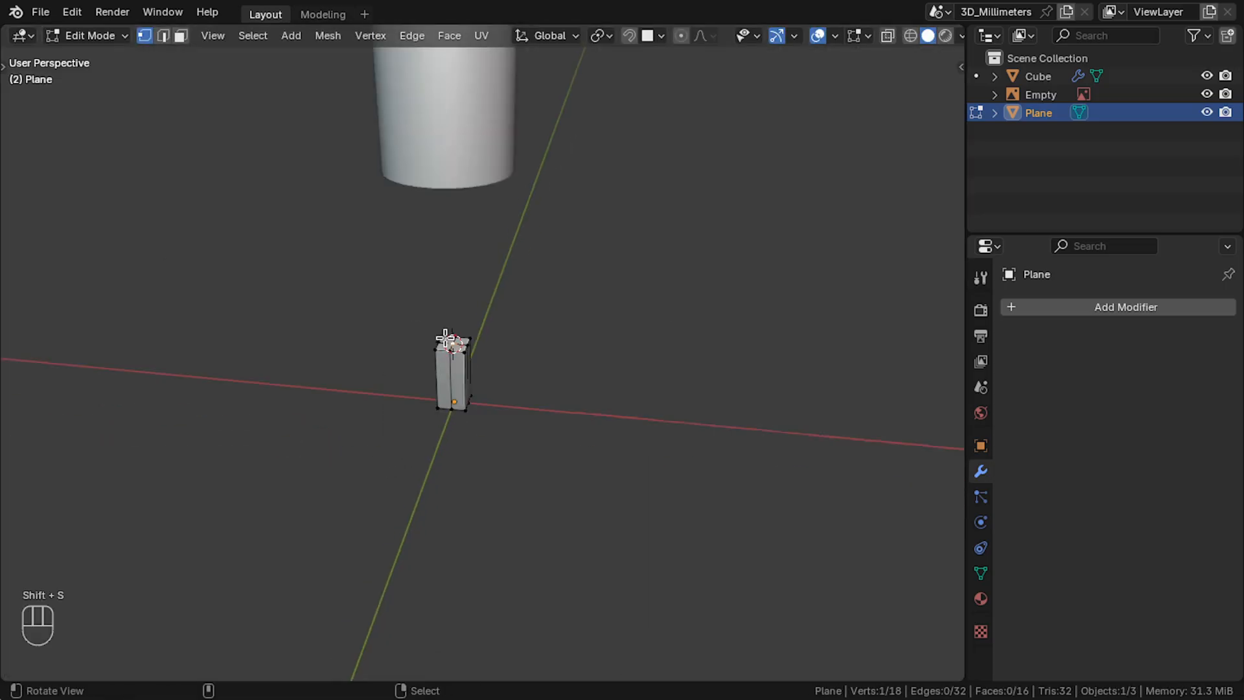
Add a 12-vertex circle with a 3 mm radius at the 3D cursor.
key("KP_1")
key("shift+a")
left_click(446, 336)
left_click(67, 668)
left_click(199, 466)
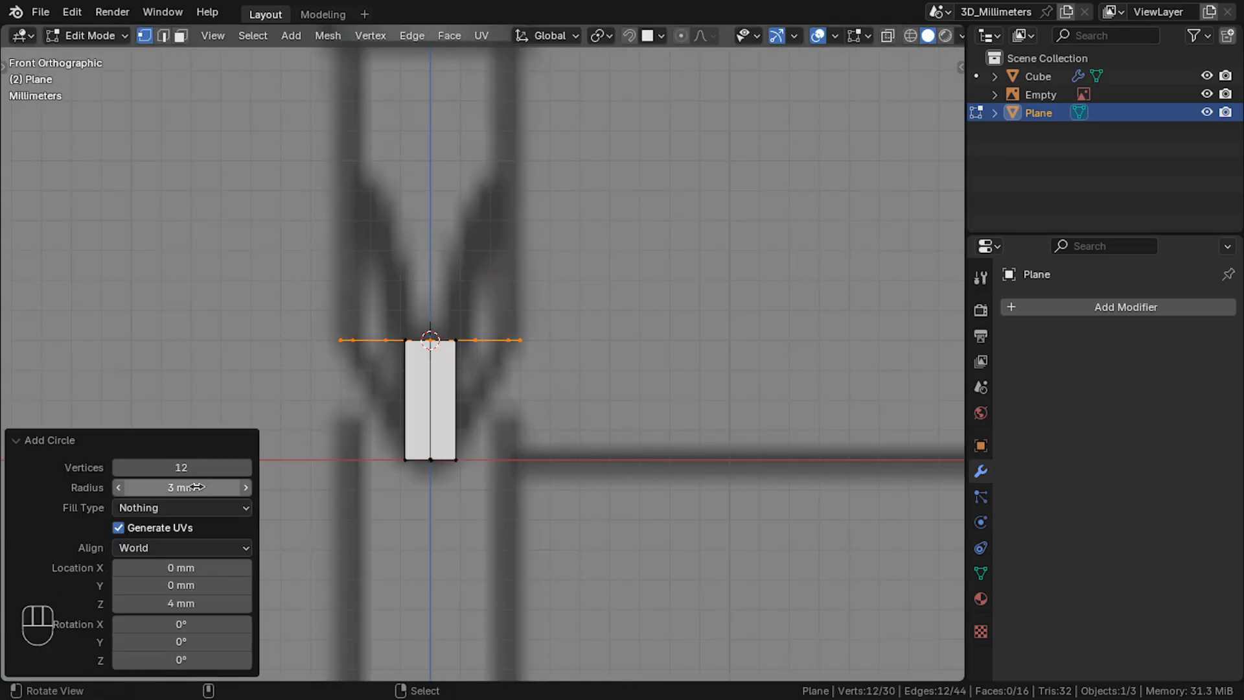
left_click(26, 444)
Move the circle up to just below the shank's lower end in the reference.
middle_click_drag(464, 413, 460, 530, "shift")
key("g")
left_click(500, 237)
Hide the handle and shank object and return to editing the tip mesh.
key("Tab")
key("KP_Divide")
key("KP_Divide")
left_click(1207, 76)
key("Tab")
middle_click_drag(540, 255, 538, 292, "shift")
scroll(537, 292, "up", 1)
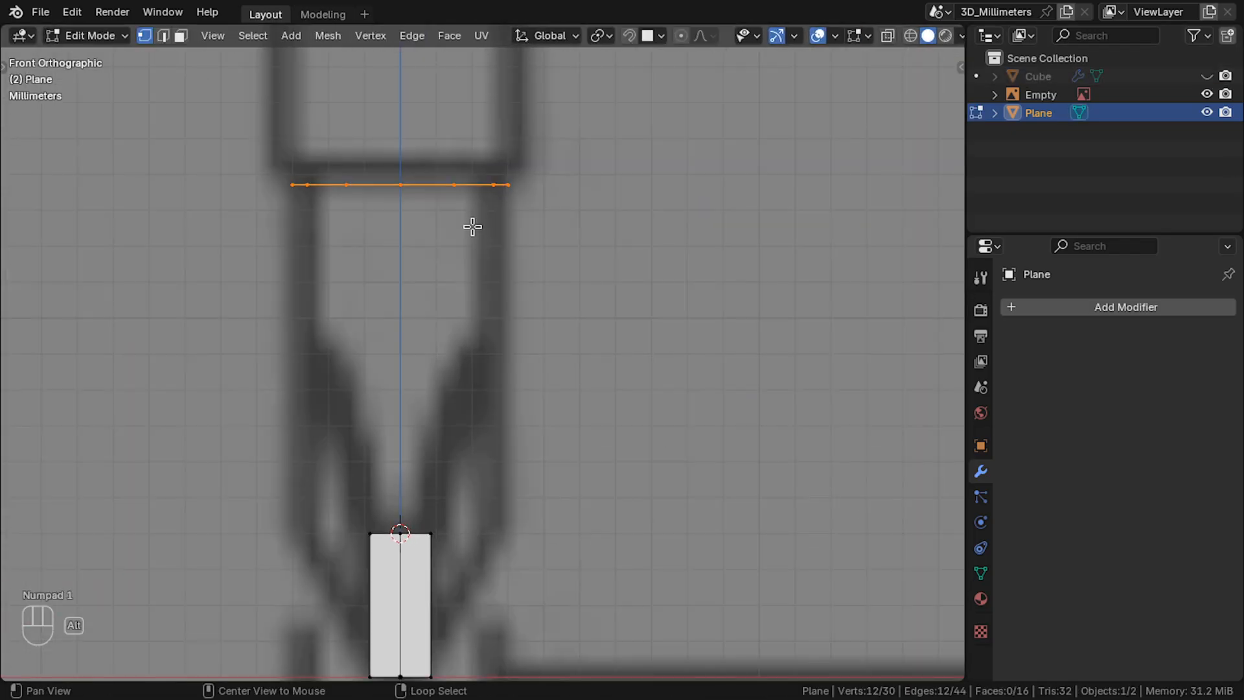
Extrude the circle about 4 mm down along Z to form the tip's upper cylinder.
left_click_drag(472, 225, 472, 265, "alt")
right_click(402, 232)
key("l")
key("e")
key("z")
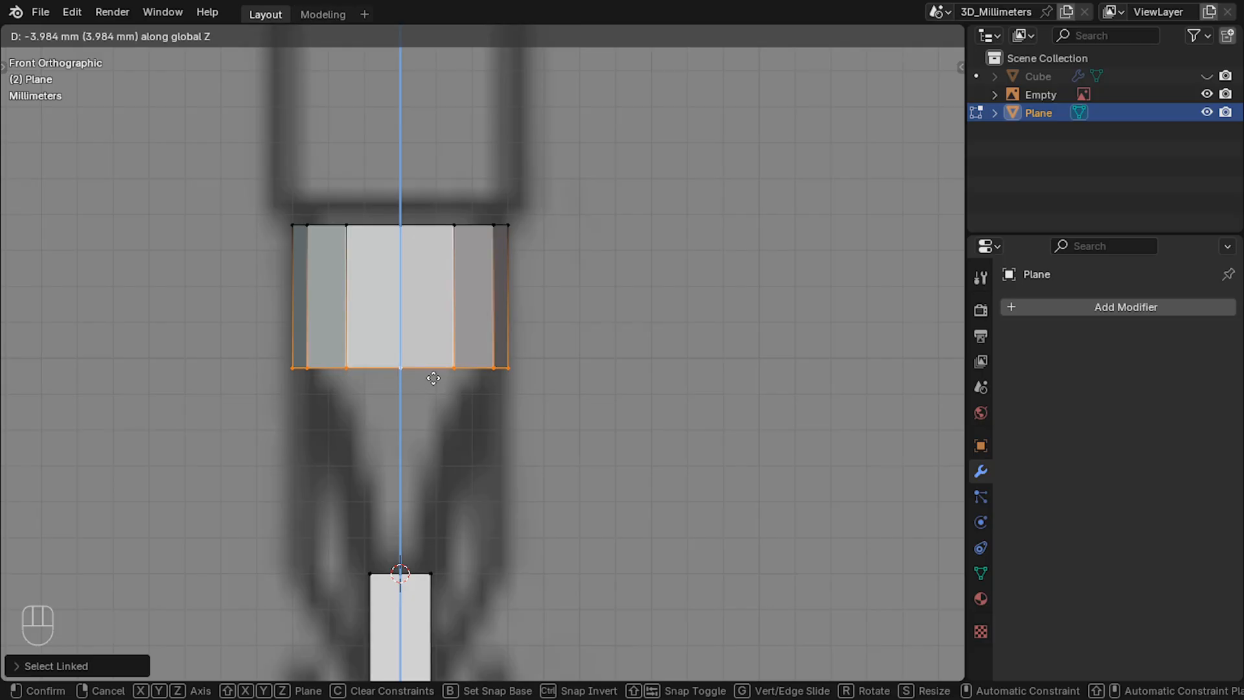
left_click(433, 378)
Move the block's upper front vertices outward along Y to the cylinder's rim, using Vertex snapping.
scroll(430, 374, "down", 2)
middle_click_drag(430, 375, 430, 513)
key("KP_7")
scroll(430, 513, "up", 4)
key("g")
key("y")
left_click(314, 578)
left_click(650, 36)
left_click(604, 170)
key("g")
key("y")
left_click(312, 577, "ctrl")
Align the block's remaining upper front corner with the cylinder's outline along Y, using Edge snapping.
left_click_drag(313, 575, 387, 408)
scroll(414, 467, "down", 2)
right_click(443, 526)
key("KP_7")
left_click(656, 36)
left_click(609, 185)
key("g")
key("y")
left_click(416, 497, "ctrl")
middle_click_drag(414, 495, 350, 305)
scroll(350, 305, "down", 5)
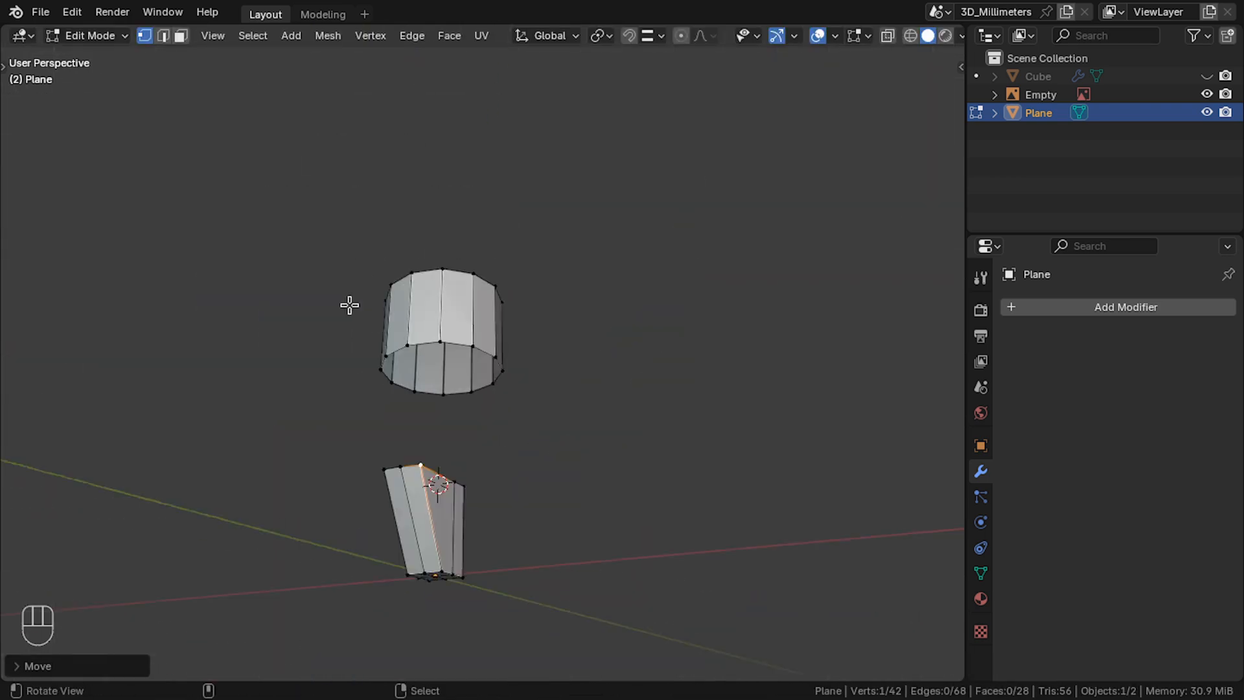
Extrude the block's upper front corner vertex into a three-segment chain following the reference flute curve up to the cylinder.
key("KP_1")
scroll(349, 305, "up", 4)
middle_click_drag(411, 542, 398, 397, "shift")
key("e")
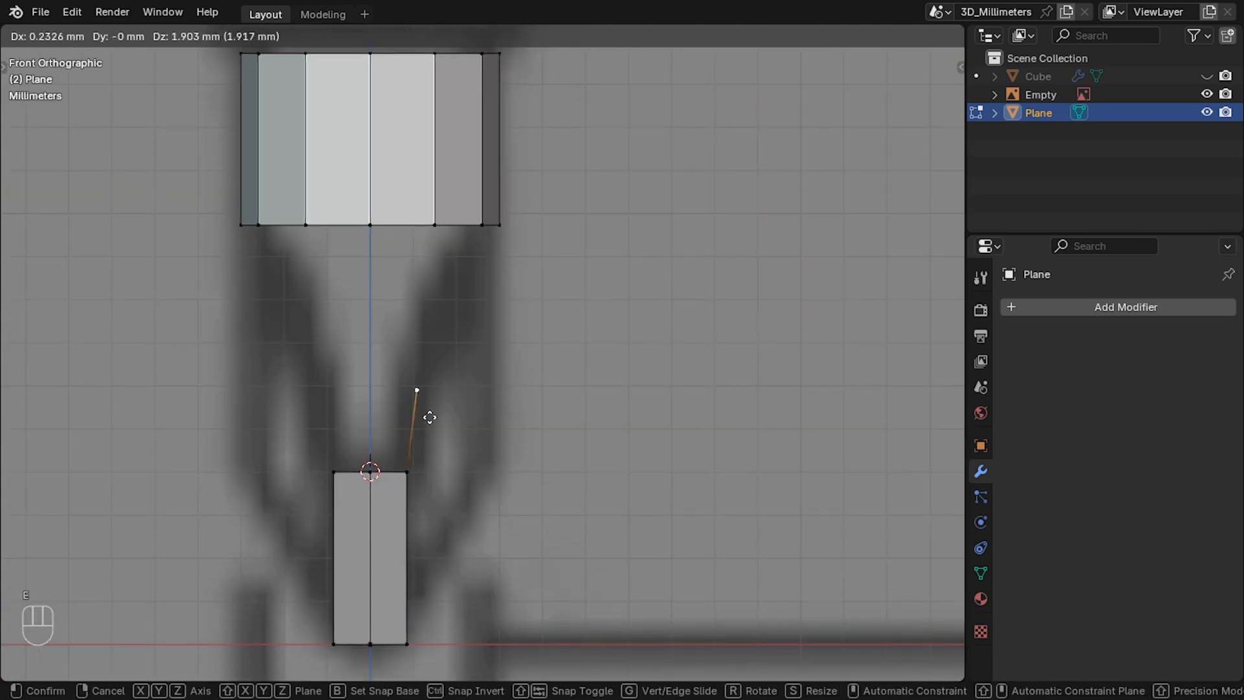
left_click(441, 369)
key("e")
left_click(481, 280)
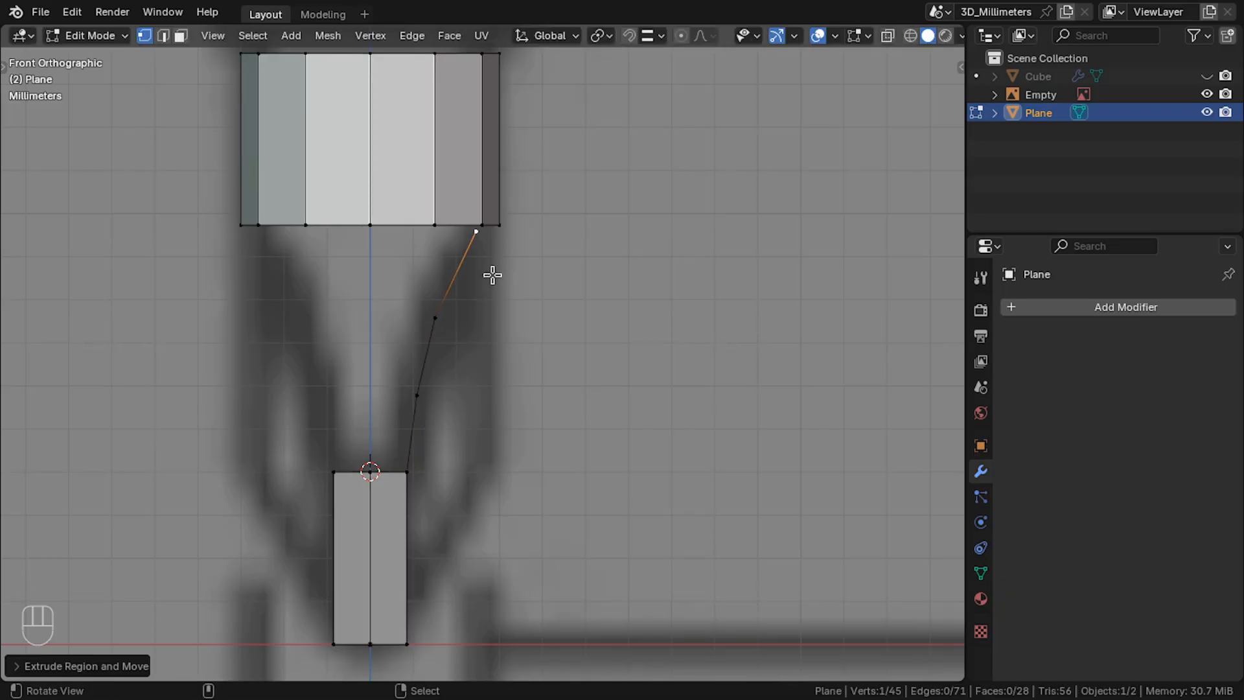
Merge the chain's end vertex into the nearby vertex on the cylinder's lower rim.
middle_click_drag(483, 281, 412, 258)
key("m")
left_click(417, 259)
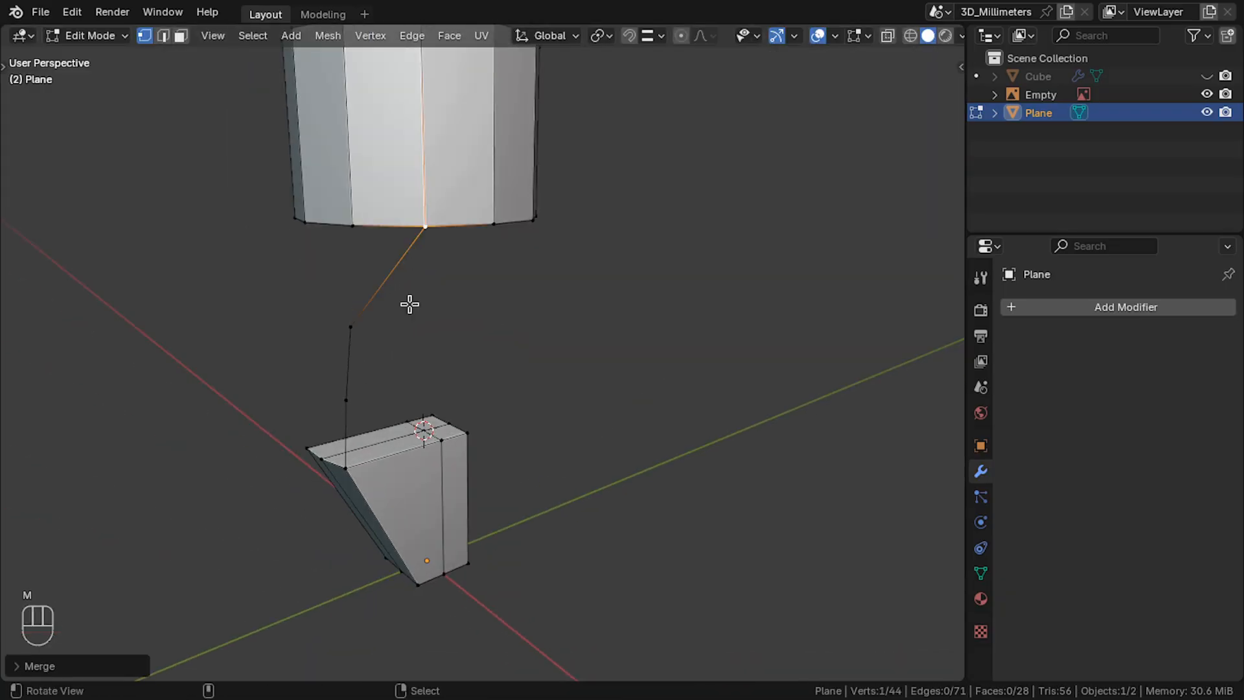
Extrude the middle vertex of the block's upper front edge about 1.9 mm up along Z.
key("KP_3")
key("KP_1")
middle_click_drag(411, 445, 361, 495)
key("KP_1")
key("e")
key("z")
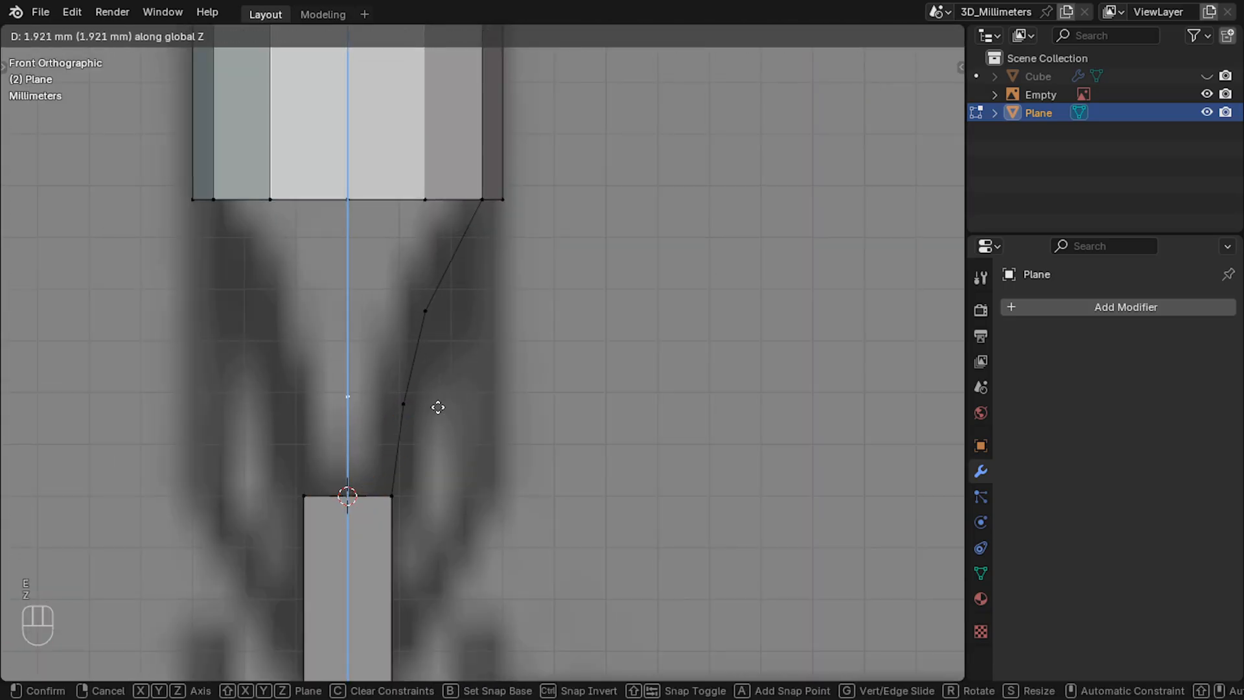
left_click(418, 396)
With Vertex snapping, align the middle vertex with the flute chain's first point in height and extrude it up to the second point's height.
left_click(654, 36)
left_click(608, 167)
key("g")
key("z")
left_click(403, 404)
key("e")
key("z")
left_click(356, 309)
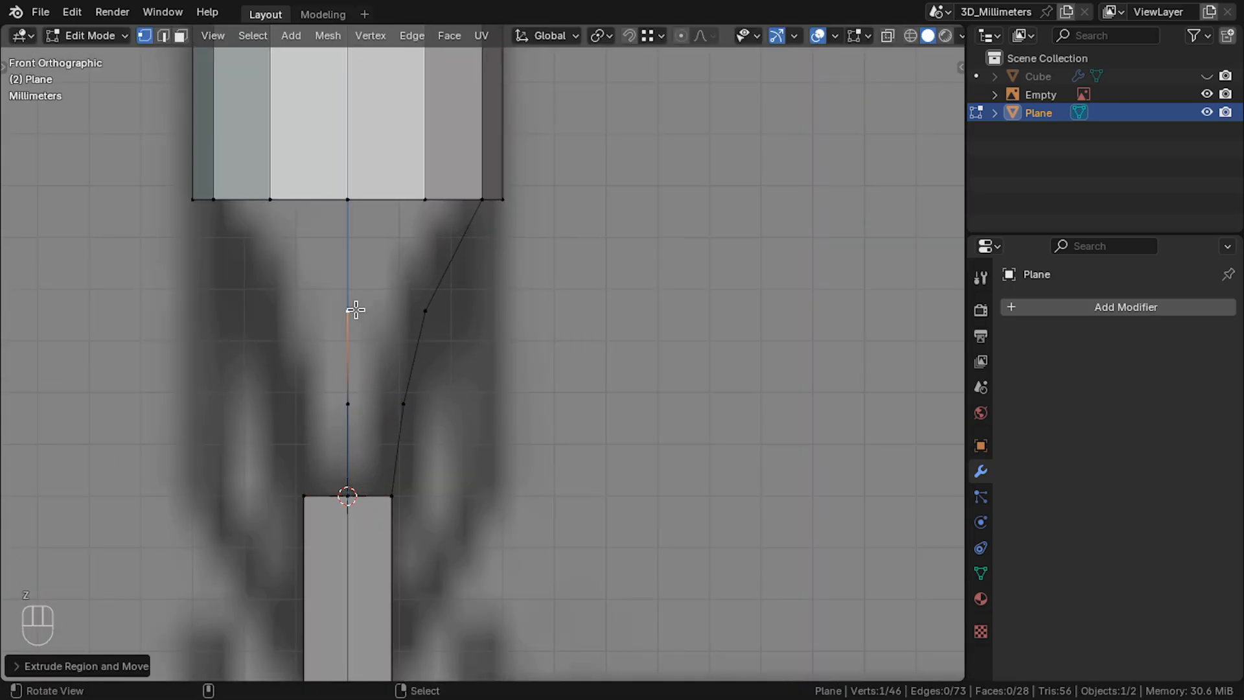
Fill the gap between the middle and side vertex chains with two quad faces.
scroll(355, 300, "down", 2)
middle_click_drag(380, 388, 374, 477)
left_click(374, 478, "shift")
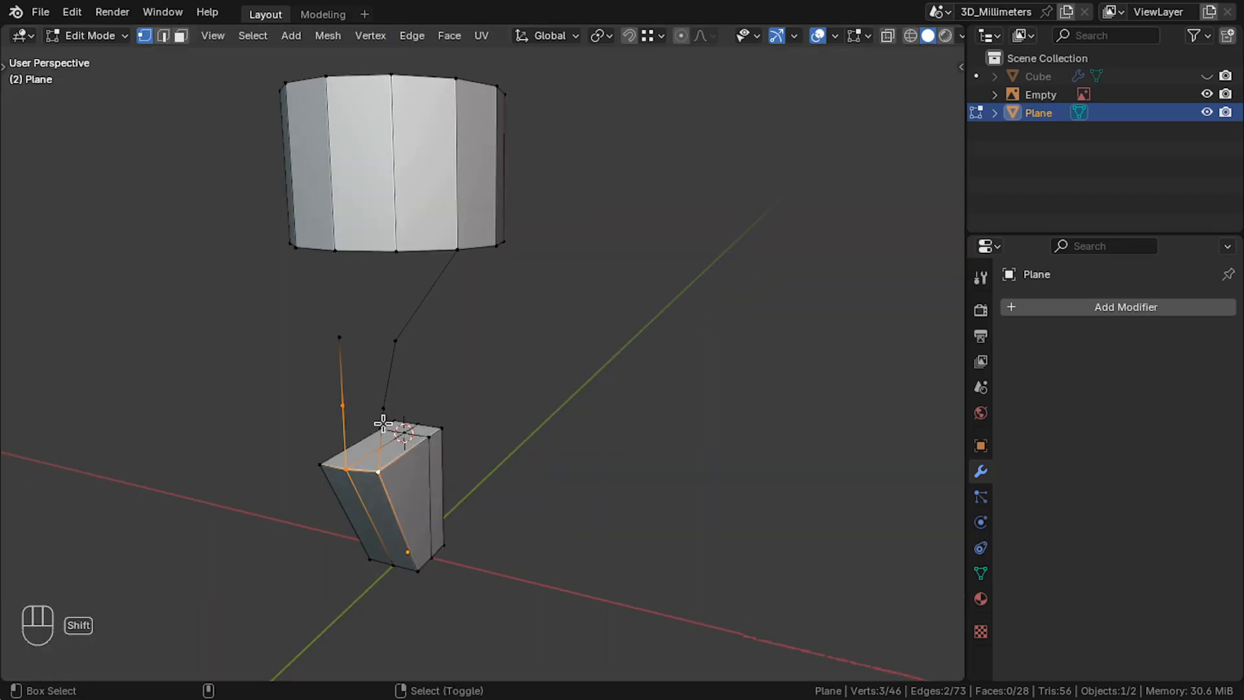
key("KP_1")
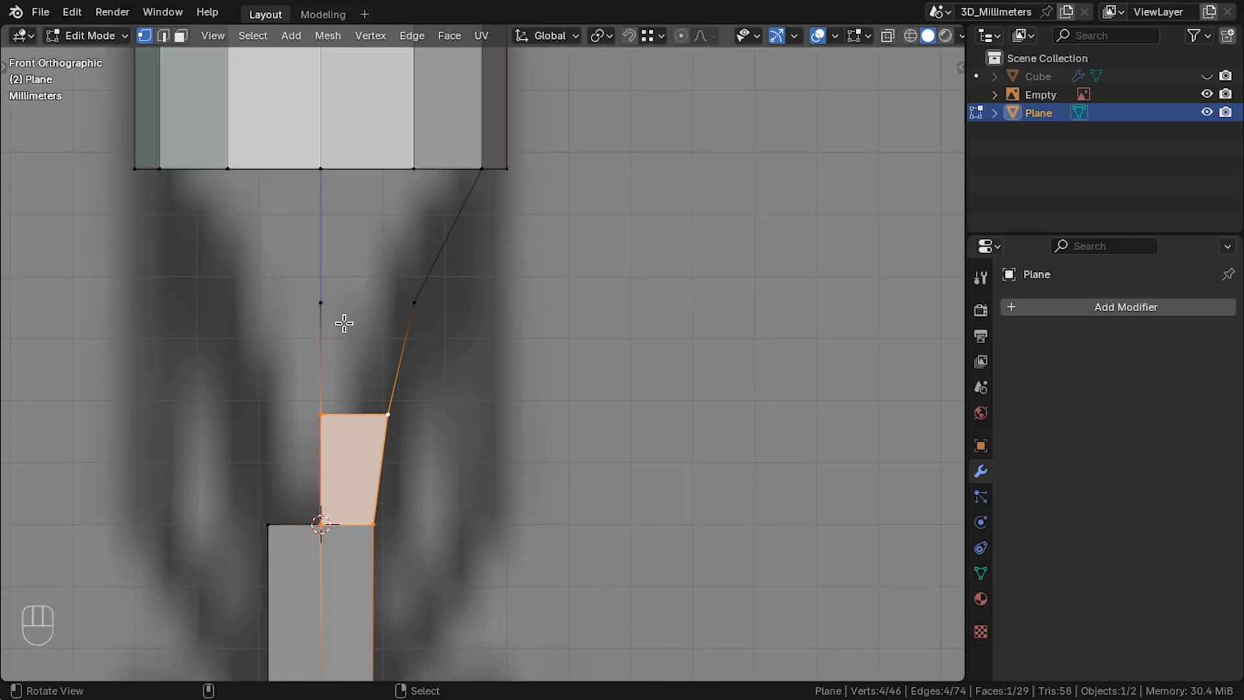
scroll(344, 324, "down", 3)
scroll(350, 305, "up", 2)
Delete the edge joining the flute's side chain to the cylinder's lower rim.
middle_click_drag(434, 324, 430, 219)
left_click(431, 219)
key("x")
left_click(387, 245)
key("KP_1")
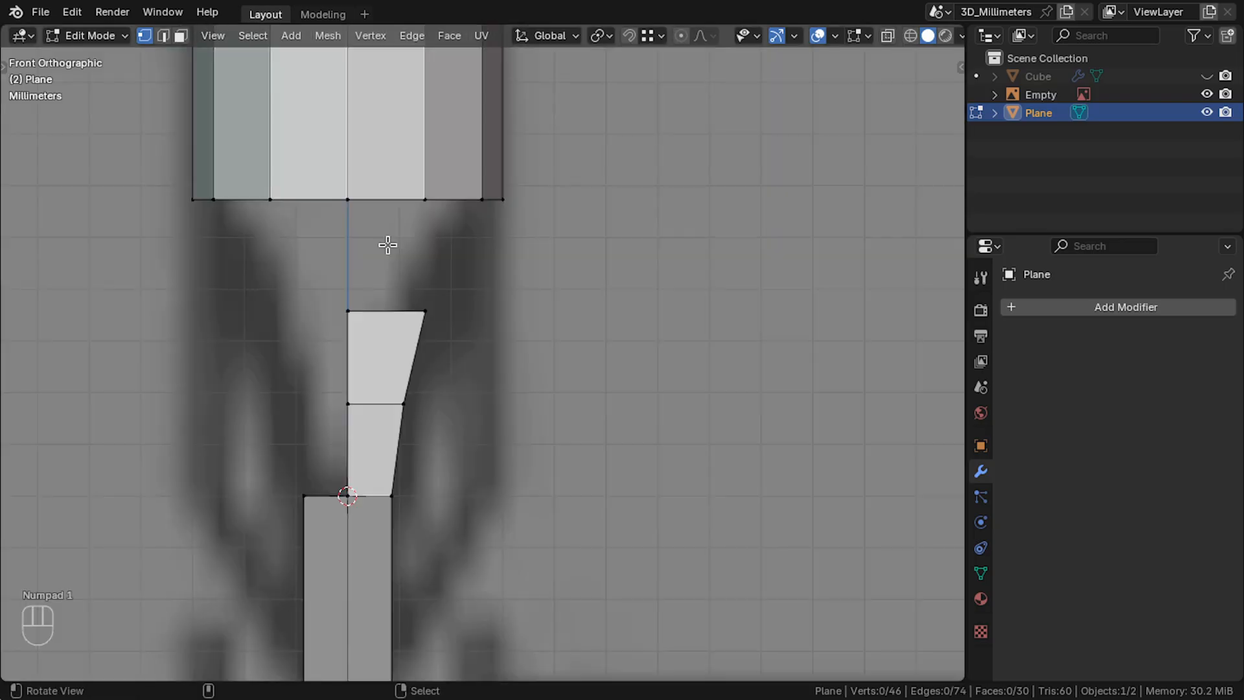
Slide the cylinder's lower rim vertex above the flute faces outward along its edge to the reference flute outline.
scroll(387, 245, "up", 2)
left_click(402, 133)
key("g")
key("g")
left_click(466, 158)
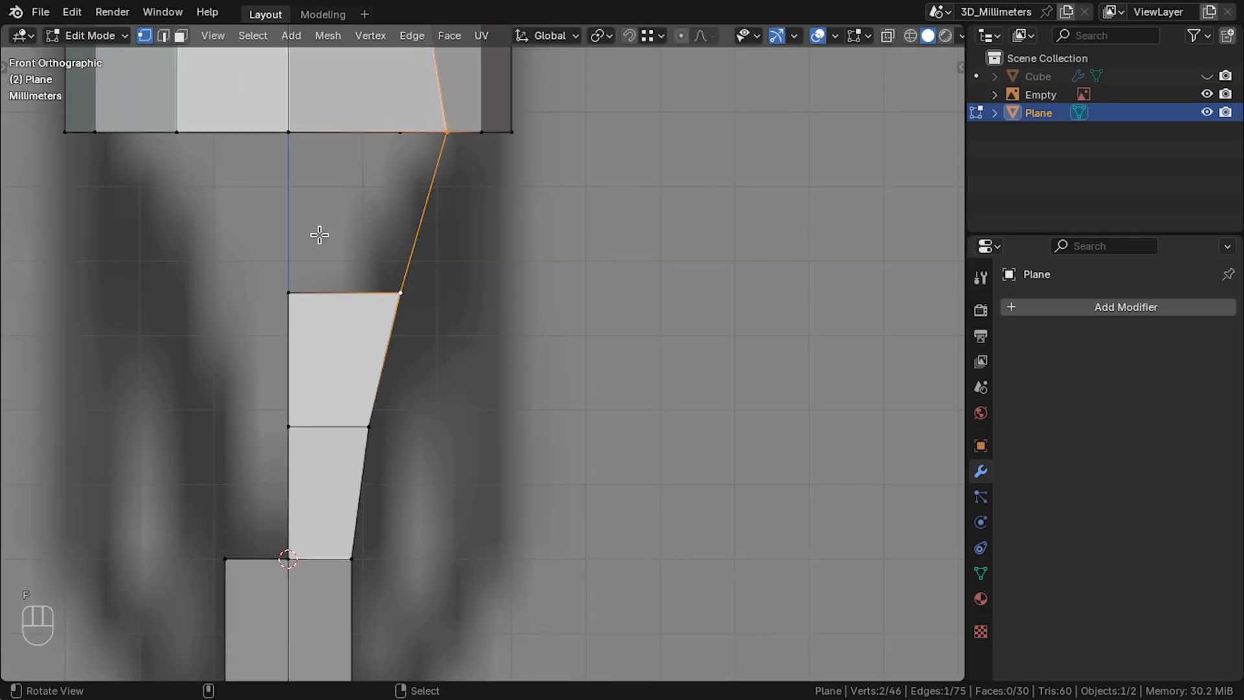
Fill the face between the cylinder's lower rim and the flute's top edge, and move its side vertex along Y toward the round outline.
left_click(400, 293, "shift")
key("f")
scroll(429, 336, "down", 3)
middle_click_drag(455, 364, 261, 406)
key("KP_7")
scroll(291, 434, "up", 3)
key("g")
key("y")
left_click(464, 563)
middle_click_drag(464, 562, 409, 344)
Move the remaining flute side vertices along Y so they follow the cylinder's round outline.
key("g")
key("y")
left_click(411, 344)
left_click(368, 353)
middle_click_drag(330, 353, 391, 328)
key("g")
key("y")
left_click(342, 361)
key("KP_7")
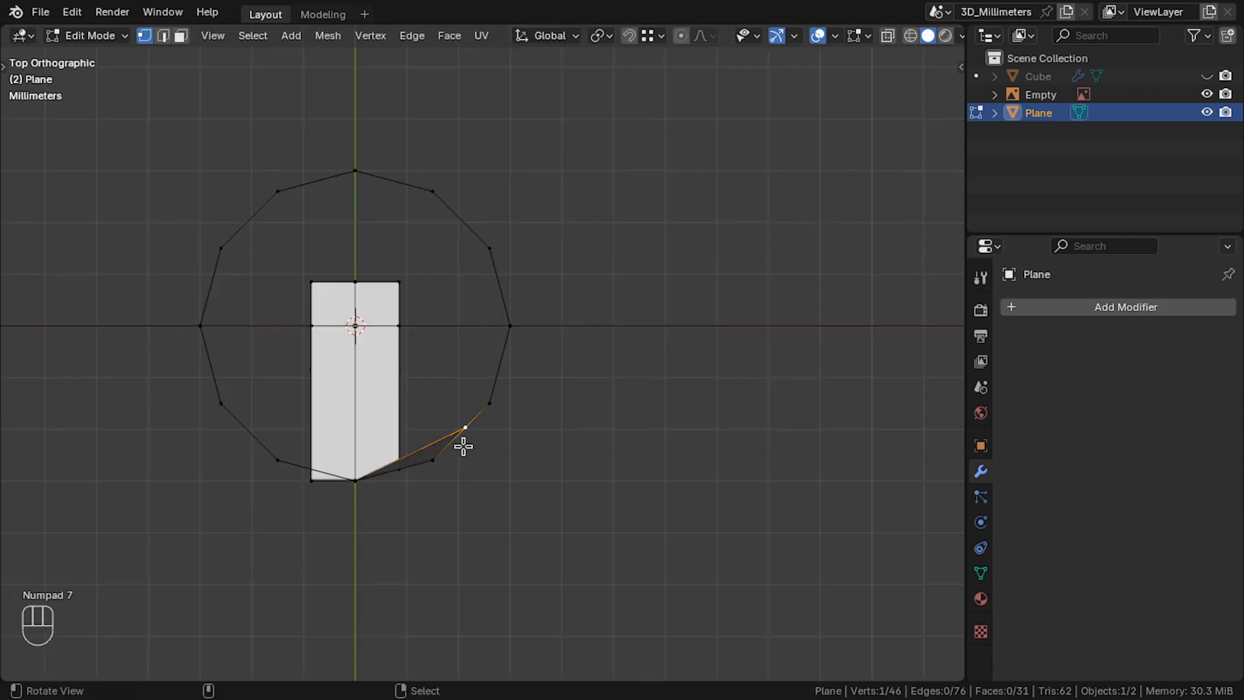
key("g")
left_click(395, 484)
middle_click_drag(395, 484, 463, 519)
key("KP_7")
Delete the back half of the square tip block behind the X axis.
key("Tab")
key("Tab")
key("x")
left_click(461, 453)
key("Delete")
left_click(460, 422)
left_click_drag(483, 471, 508, 433)
left_click_drag(509, 434, 505, 222, "alt")
left_click_drag(470, 451, 389, 499)
right_click(465, 373)
key("KP_1")
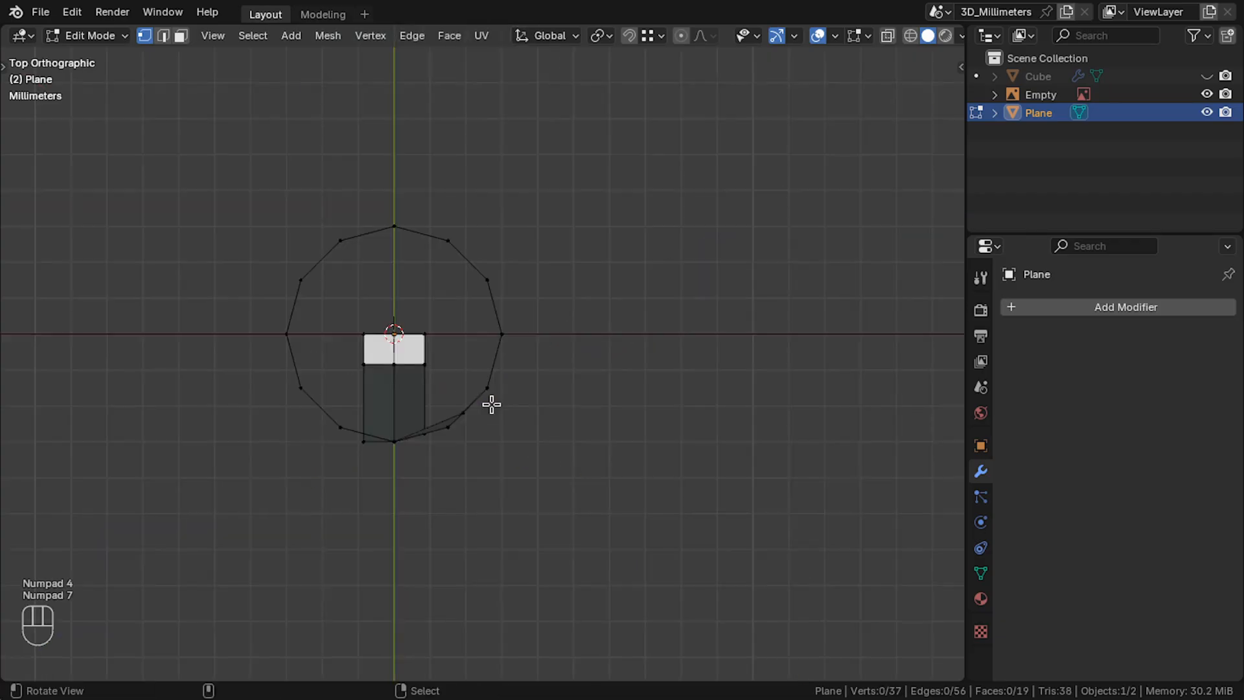
Delete the −X half of the mesh and the cylinder's back vertices behind the X axis.
left_click_drag(253, 127, 401, 578, "shift")
key("x")
left_click(418, 467)
key("KP_7")
key("alt+z")
left_click_drag(290, 194, 518, 328, "shift")
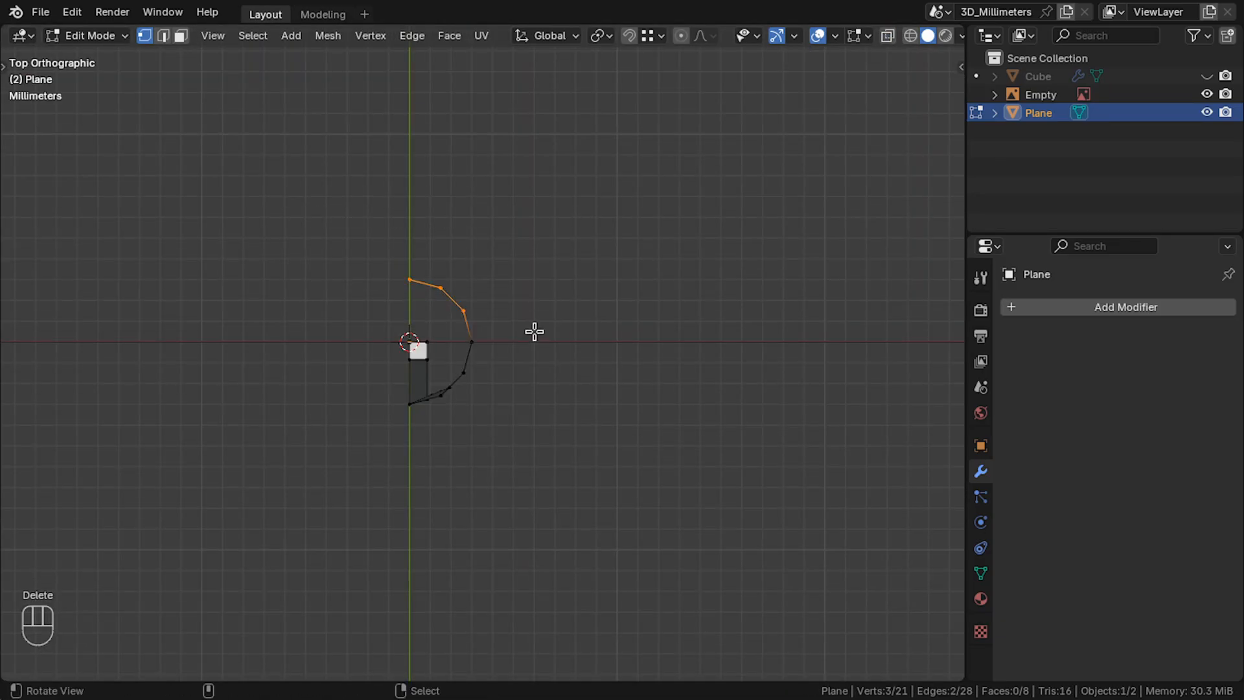
key("Delete")
key("alt+z")
Reset the 3D cursor to the world origin and move the selected tip vertex −0.2 mm along Y.
middle_click_drag(534, 332, 404, 197)
middle_click_drag(402, 351, 397, 394)
key("shift+c")
middle_click_drag(583, 622, 508, 417, "shift")
scroll(508, 416, "up", 8)
key("alt+z")
middle_click_drag(402, 402, 527, 500)
left_click(370, 340)
type("gy-0.2")
key("KP_Enter")
Symmetrize the whole linked tip mesh in the +X to -X direction.
key("KP_1")
scroll(466, 434, "up", 1)
key("l")
left_click(80, 665)
left_click(182, 640)
left_click(175, 539)
key("KP_1")
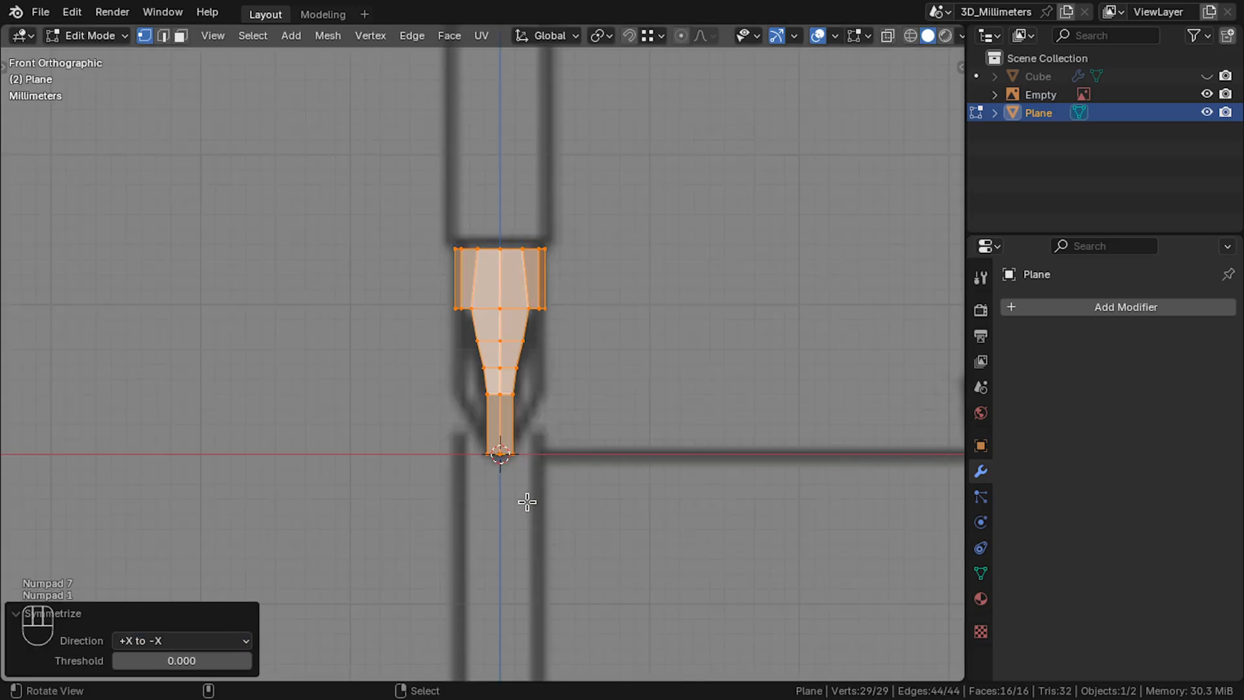
Duplicate the tip section in place and rotate the copy about Z around the 3D Cursor pivot to the adjacent side.
key("shift+d")
key("Escape")
left_click(601, 36)
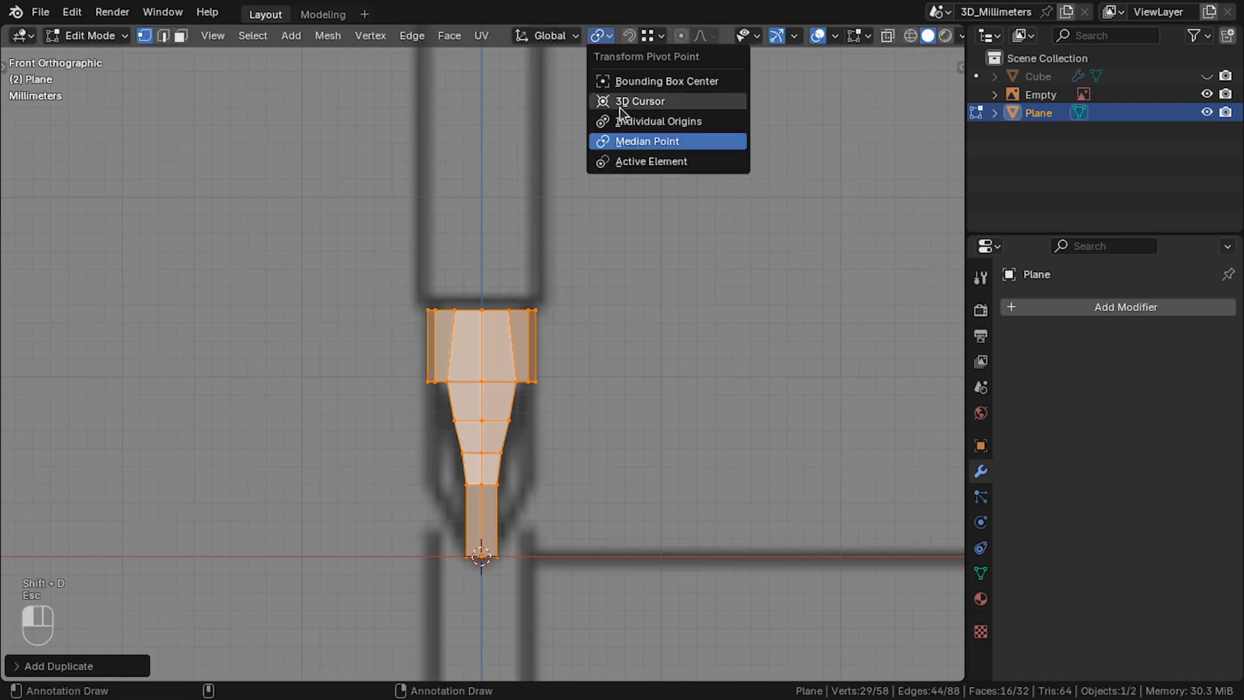
left_click(616, 103)
middle_click_drag(518, 369, 477, 450)
key("r")
key("z")
key("KP_Enter")
middle_click_drag(227, 464, 358, 367)
scroll(394, 367, "up", 4)
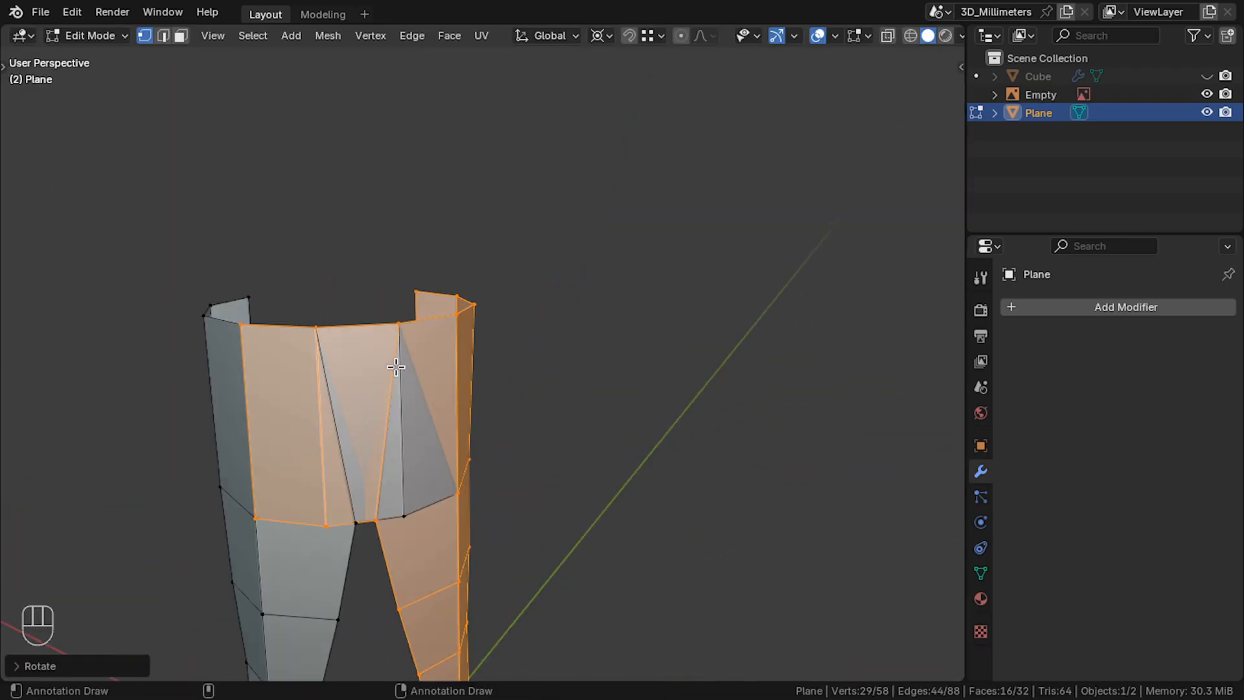
With the rotated copy hidden, delete the original section's cylinder vertices that overlap it, and reveal everything.
key("h")
key("x")
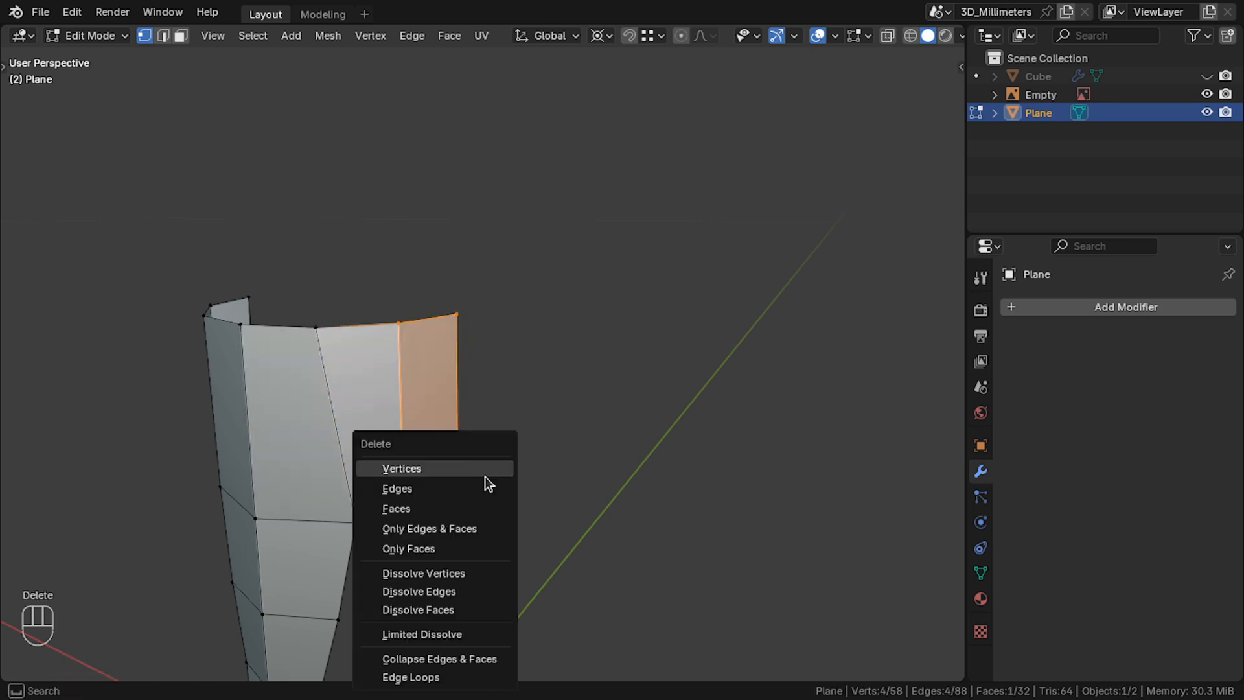
left_click(485, 476)
key("alt+h")
key("alt+a")
Hide the original section, delete the rotated copy's overlapping cylinder vertices, and reveal all geometry.
key("l")
key("h")
left_click(326, 526, "shift")
left_click(293, 326, "shift")
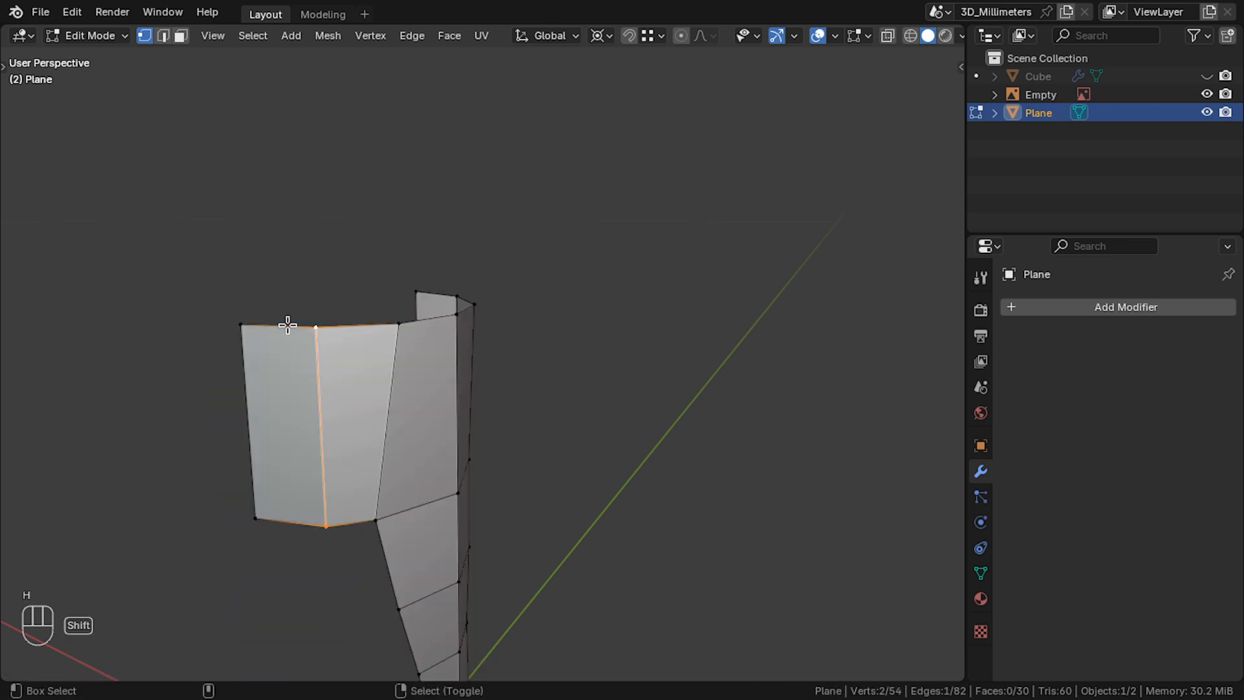
key("Delete")
key("alt+h")
Fill the gap between the two sections' upper cylinder parts with a face.
scroll(228, 464, "down", 6)
left_click_drag(380, 311, 392, 329)
scroll(392, 324, "up", 5)
right_click(415, 309)
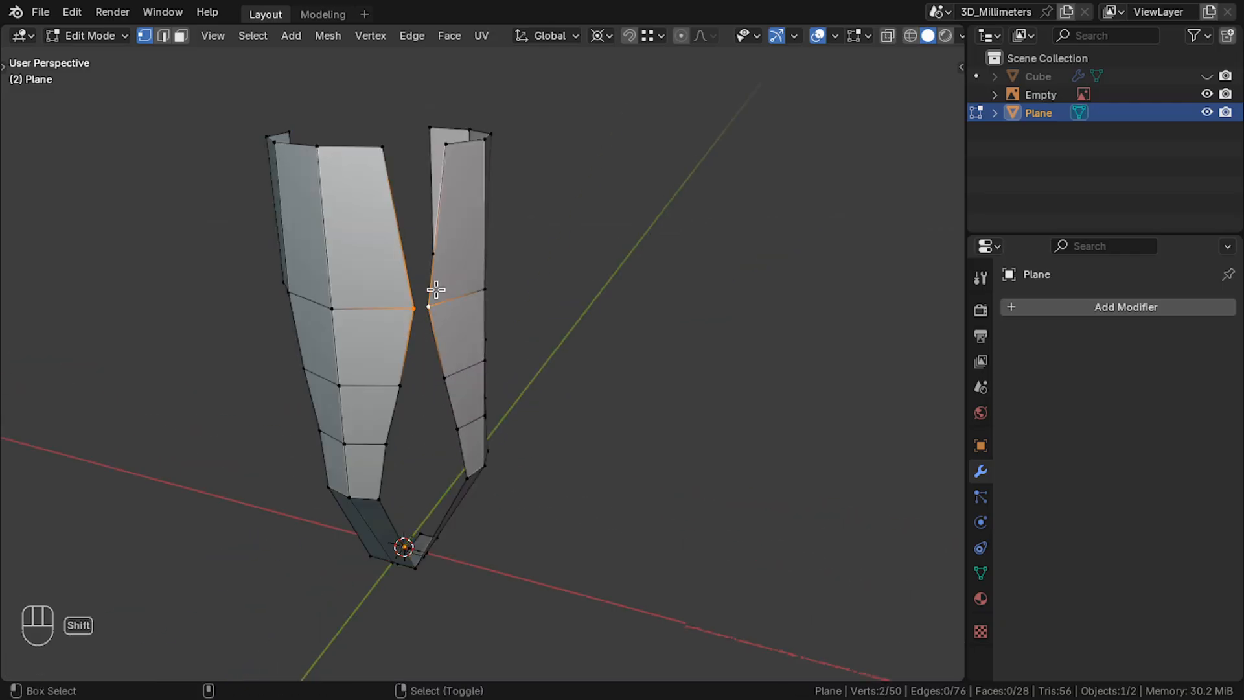
key("f")
Delete the faces closing the lower end of the tip.
key("KP_1")
scroll(353, 308, "up", 2)
middle_click_drag(409, 471, 406, 244)
scroll(295, 402, "up", 4)
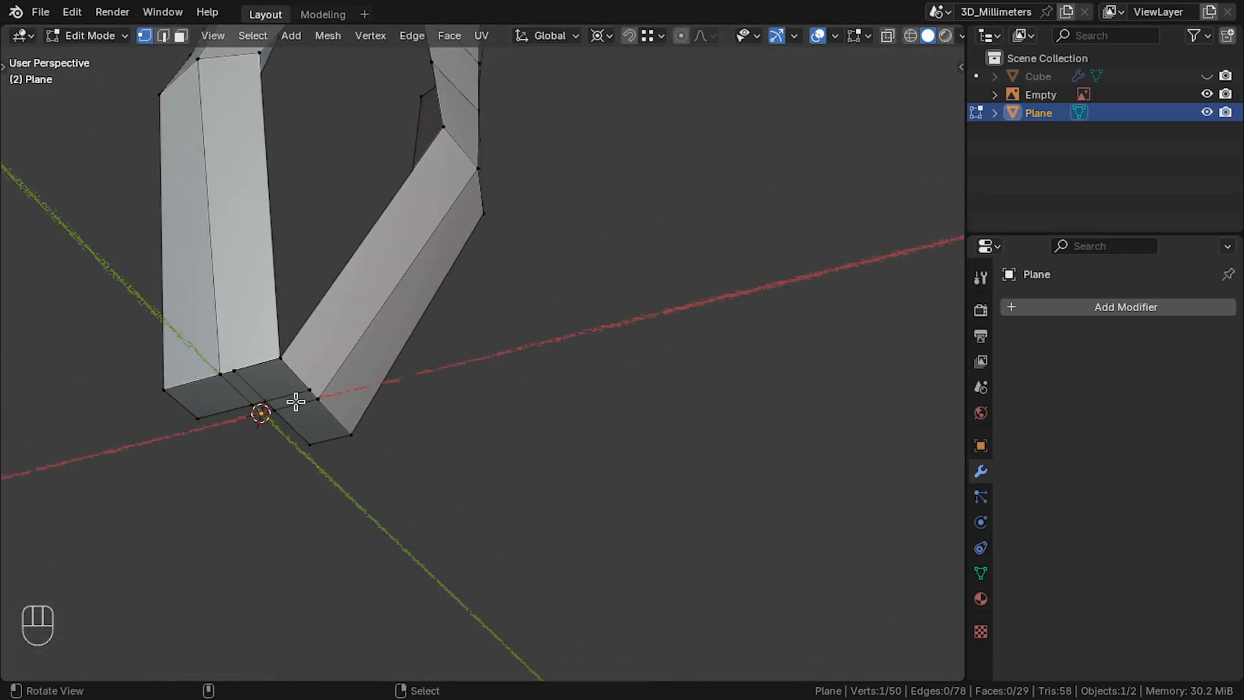
key("Delete")
left_click(239, 411)
middle_click_drag(239, 410, 441, 433)
key("KP_1")
scroll(442, 433, "up", 4)
key("l")
key("ctrl+z")
key("v")
key("l")
scroll(133, 537, "down", 4)
left_click_drag(362, 414, 381, 101, "alt")
right_click(401, 389)
right_click(433, 390, "shift")
right_click(363, 86, "shift")
key("Delete")
left_click(382, 408)
scroll(430, 419, "down", 4)
key("ctrl+z")
key("ctrl+z")
key("ctrl+z")
key("ctrl+z")
key("ctrl+z")
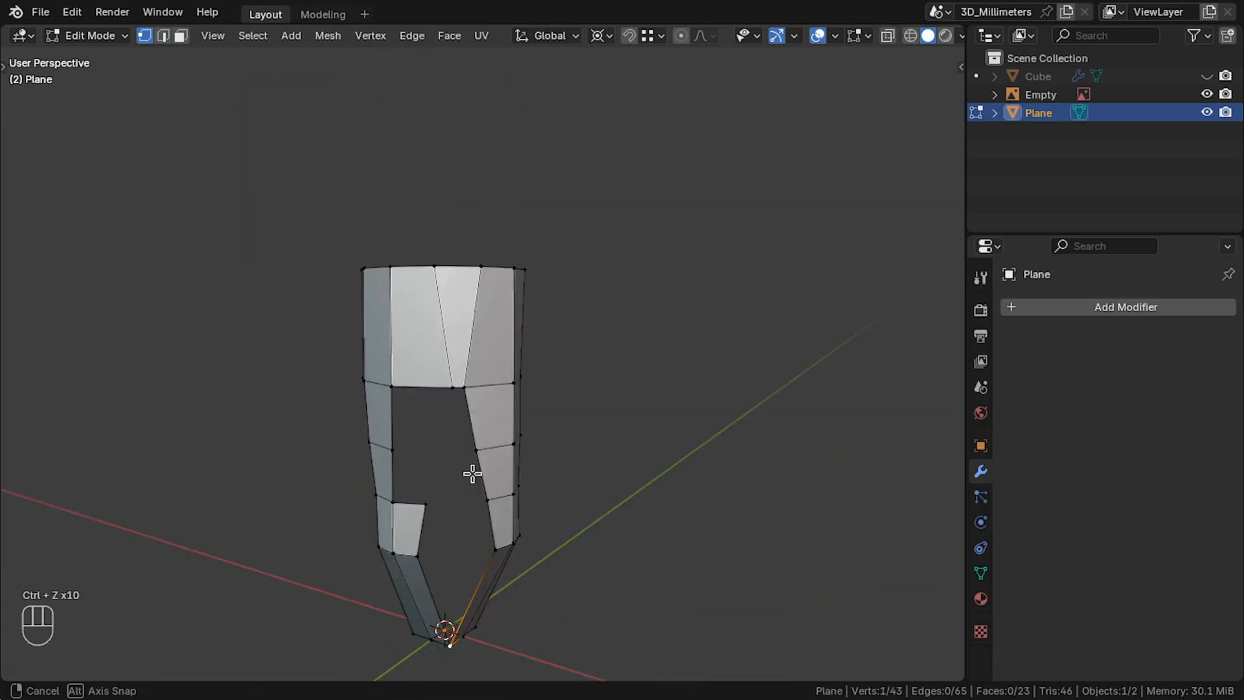
Delete the incomplete front section of the tip, keeping only the intact rotated section.
key("KP_1")
middle_click_drag(546, 558, 541, 556)
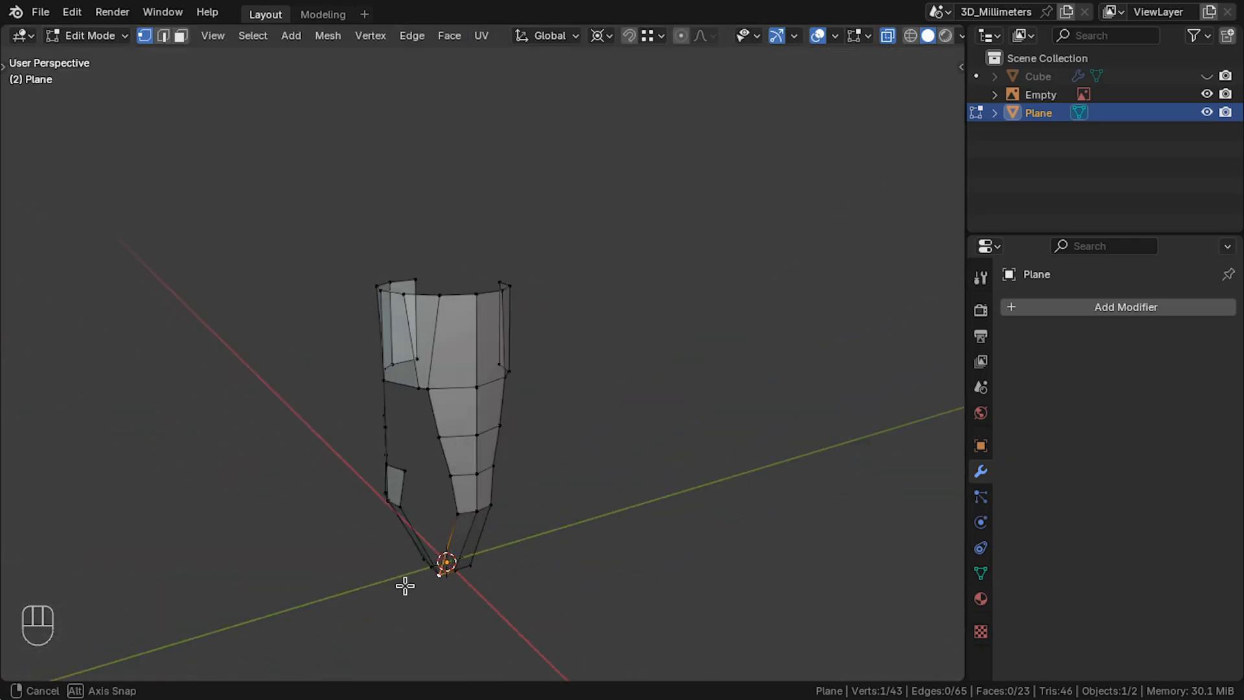
key("KP_1")
key("alt+z")
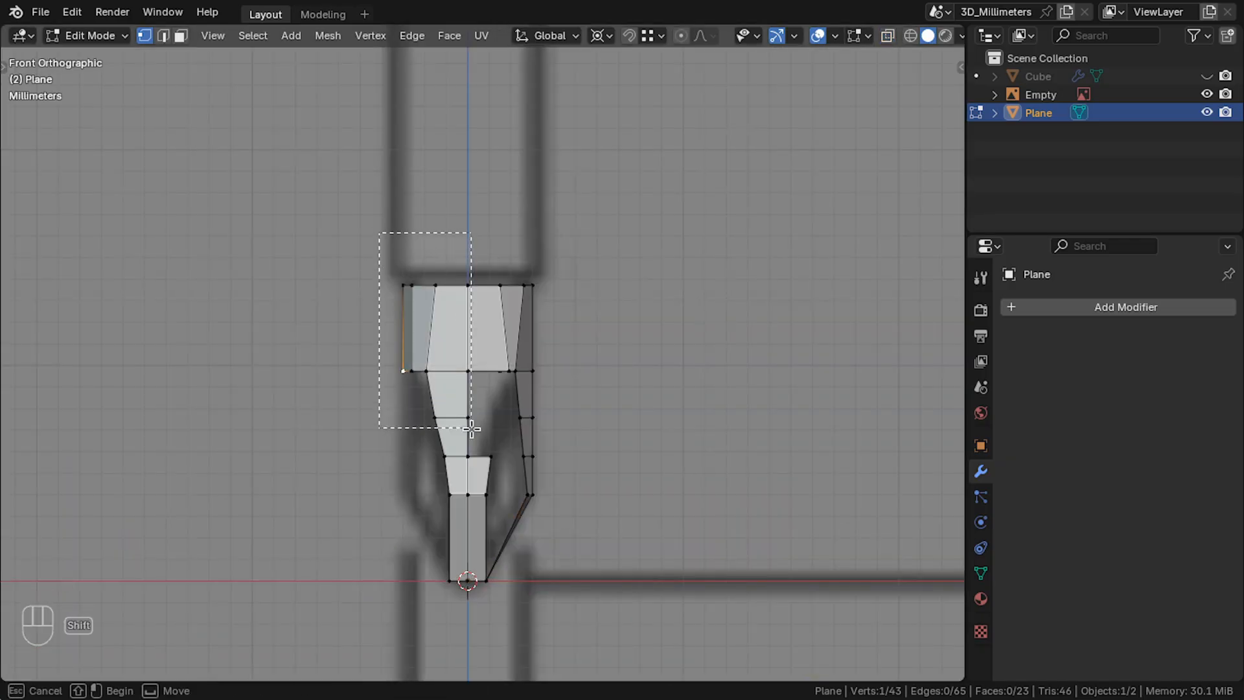
key("x")
left_click(472, 432)
middle_click_drag(472, 430, 370, 446)
key("x")
left_click_drag(383, 535, 447, 487, "shift")
left_click(370, 469)
Duplicate the intact section's faces and rotate the copy about Z around the 3D cursor to replace the deleted front section.
left_click(181, 36)
right_click(443, 486)
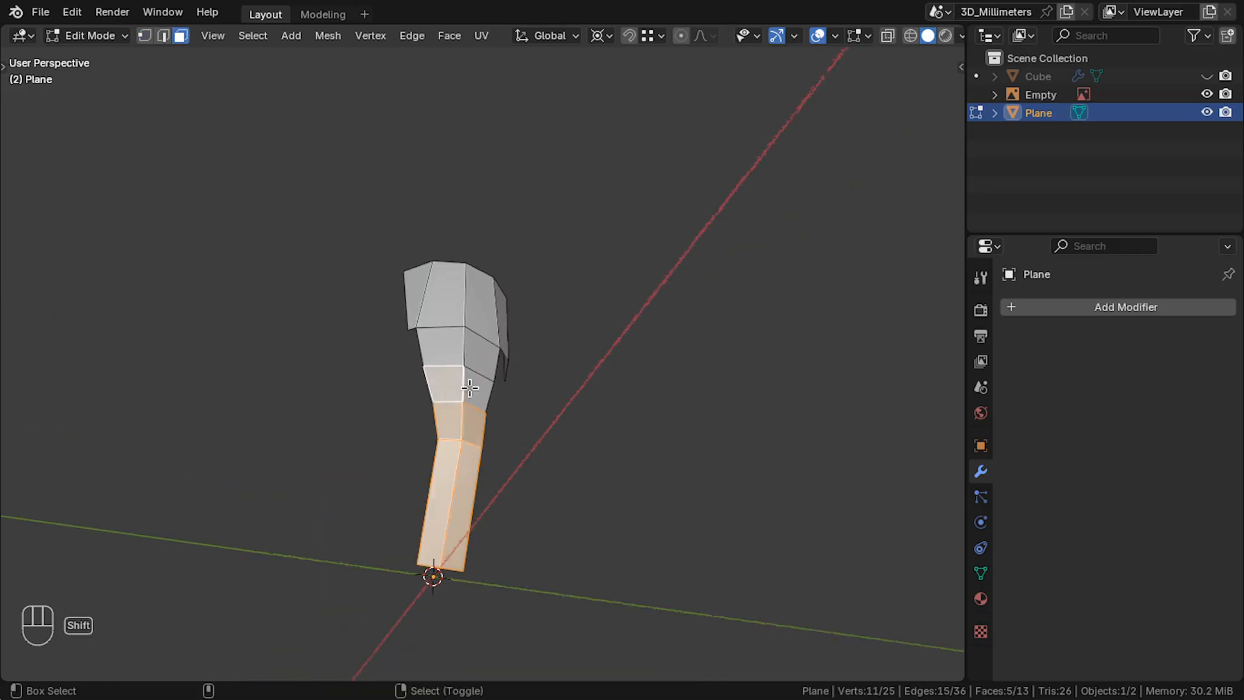
middle_click_drag(479, 314, 494, 489)
key("shift+d")
key("Escape")
key("r")
key("z")
key("Return")
Move the front section's lower end edges −0.2 mm along Y.
middle_click_drag(674, 515, 175, 110)
scroll(499, 361, "up", 6)
key("KP_3")
type("gy-0.2")
key("KP_Enter")
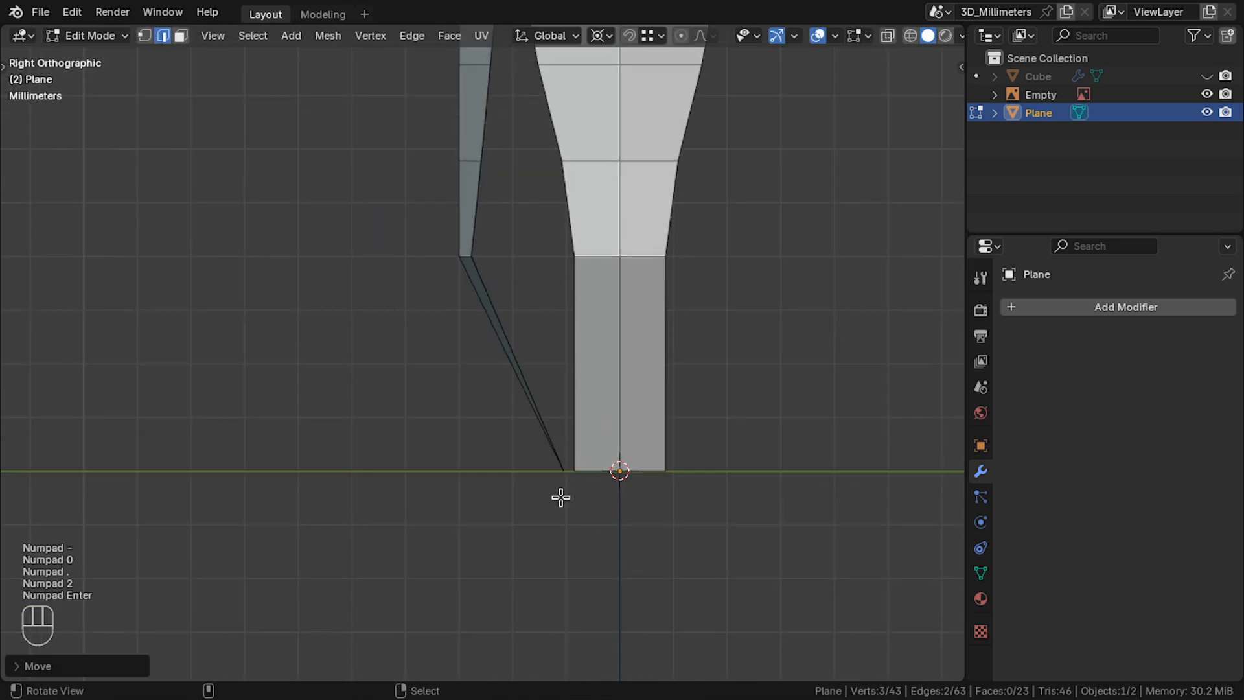
Move the side section's lower end edges 0.2 mm along X and delete the selected leftover geometry.
middle_click_drag(560, 497, 598, 469)
key("KP_1")
key("g")
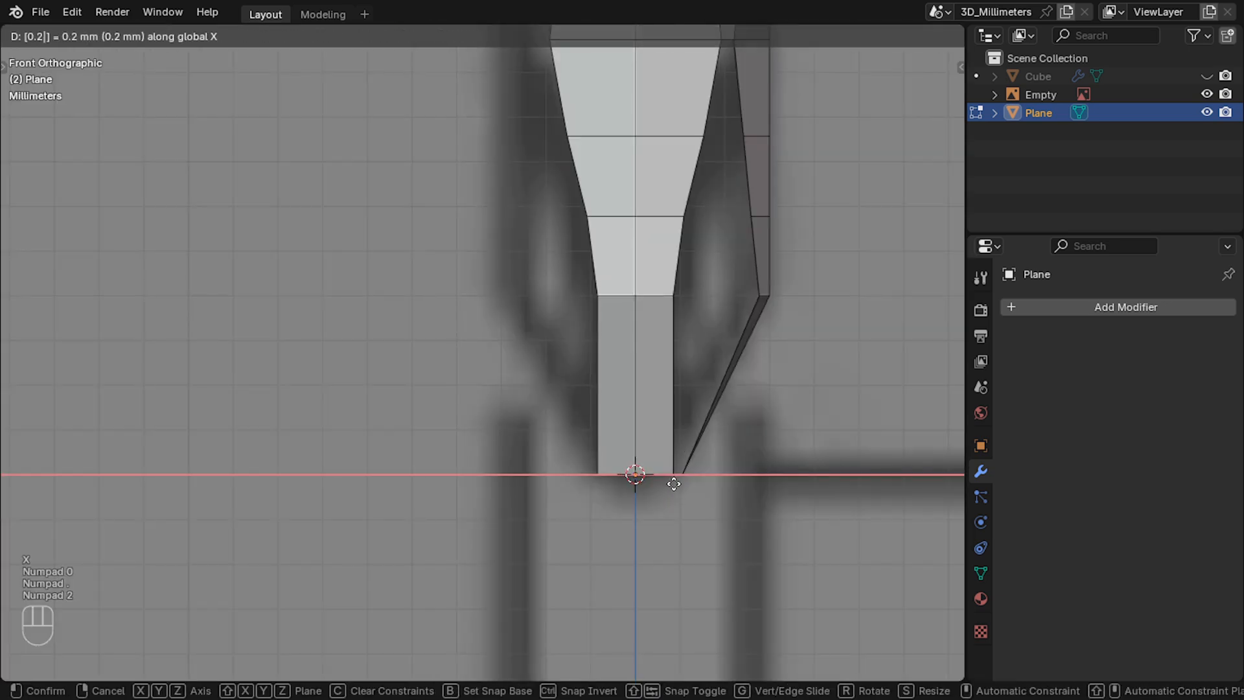
key("KP_Enter")
scroll(599, 336, "down", 3)
middle_click_drag(600, 337, 536, 613)
key("Delete")
left_click(499, 464)
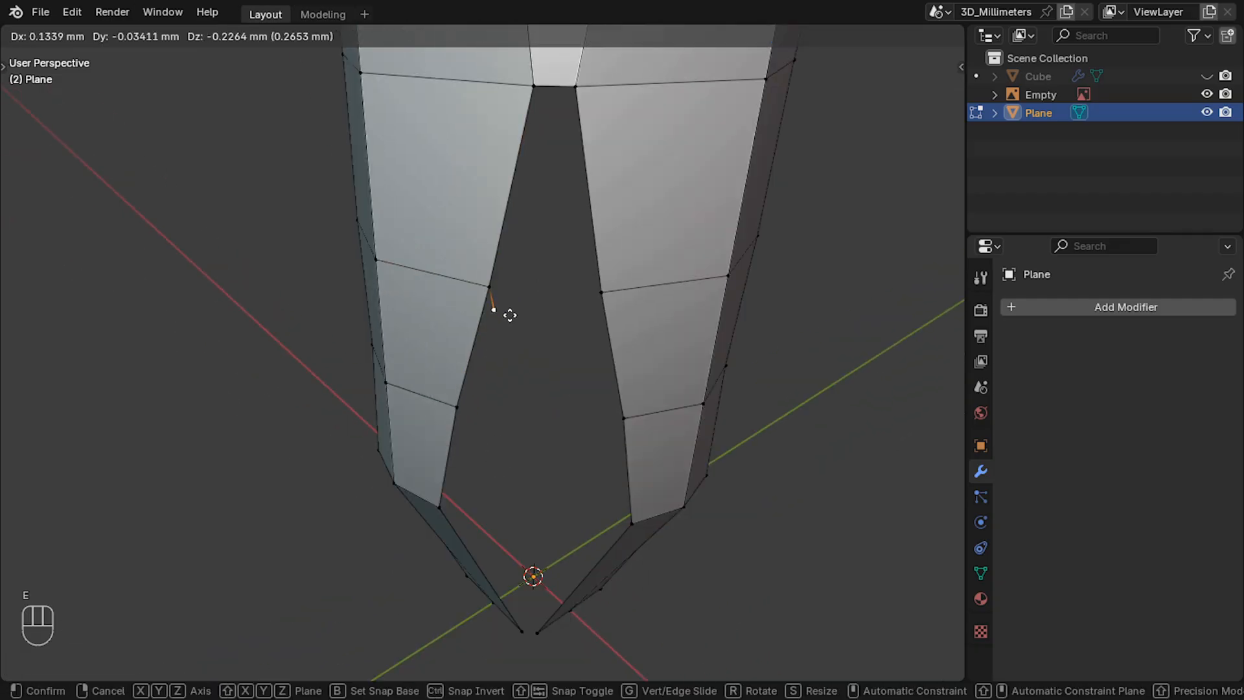
Extrude the front section's upper flute-side vertex, align it along Y and offset it by −0.2 mm in Y.
left_click(537, 301)
key("n")
middle_click_drag(654, 275, 592, 311)
key("g")
key("y")
left_click(600, 287)
type("gy-0.2")
key("Return")
Extrude the matching flute vertex of the side section along X with snapping and offset it by 0.2 mm in X.
left_click(605, 314)
key("e")
key("x")
left_click(569, 298, "ctrl")
type("gx0.2")
key("Return")
middle_click_drag(572, 302, 556, 291)
Extrude the front section's middle flute-side vertex, align it along Y and offset it by −0.2 mm in Y.
left_click(493, 400)
type("e")
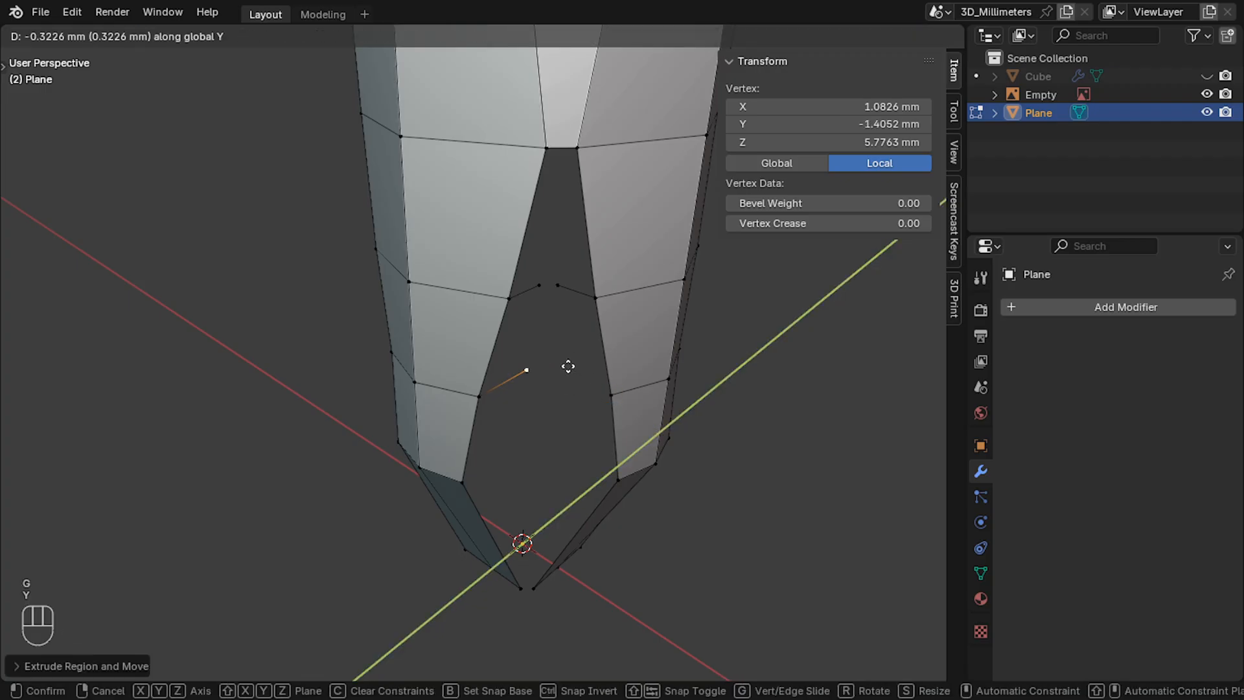
type("-0.2")
key("Return")
key("n")
Extrude the side section's middle flute-side vertex along X and offset it by 0.2 mm in X.
left_click(629, 394)
key("e")
key("x")
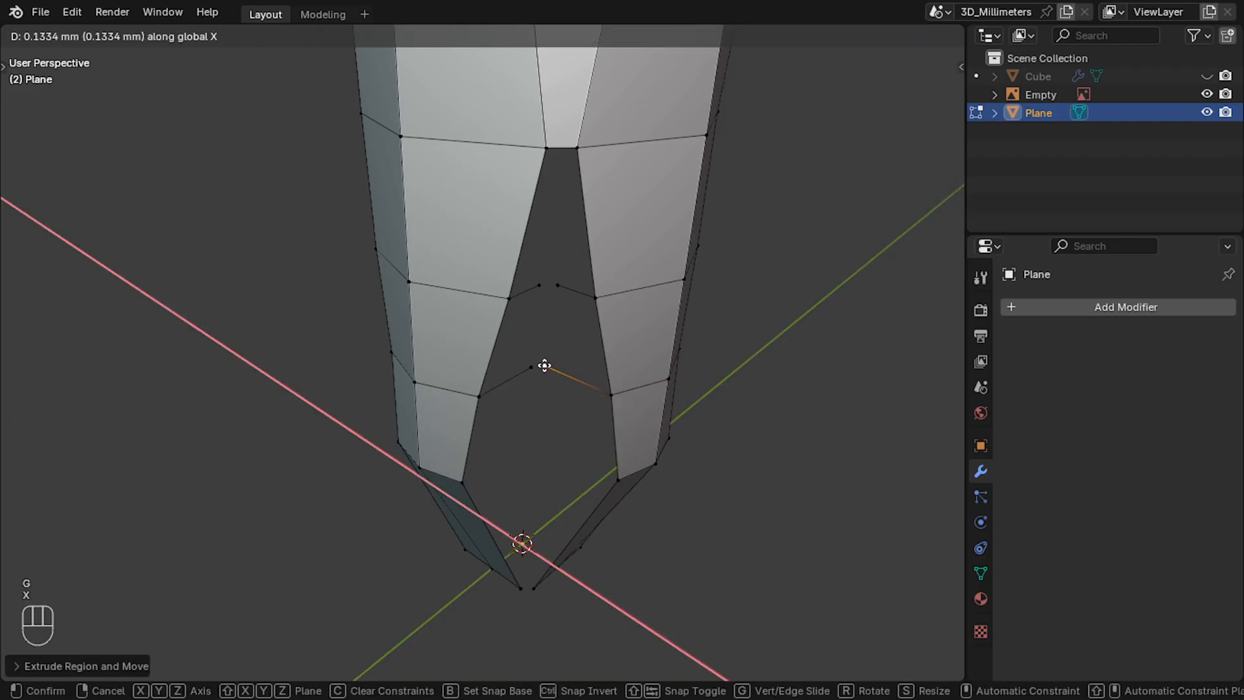
key("Escape")
key("g")
key("x")
key("Return")
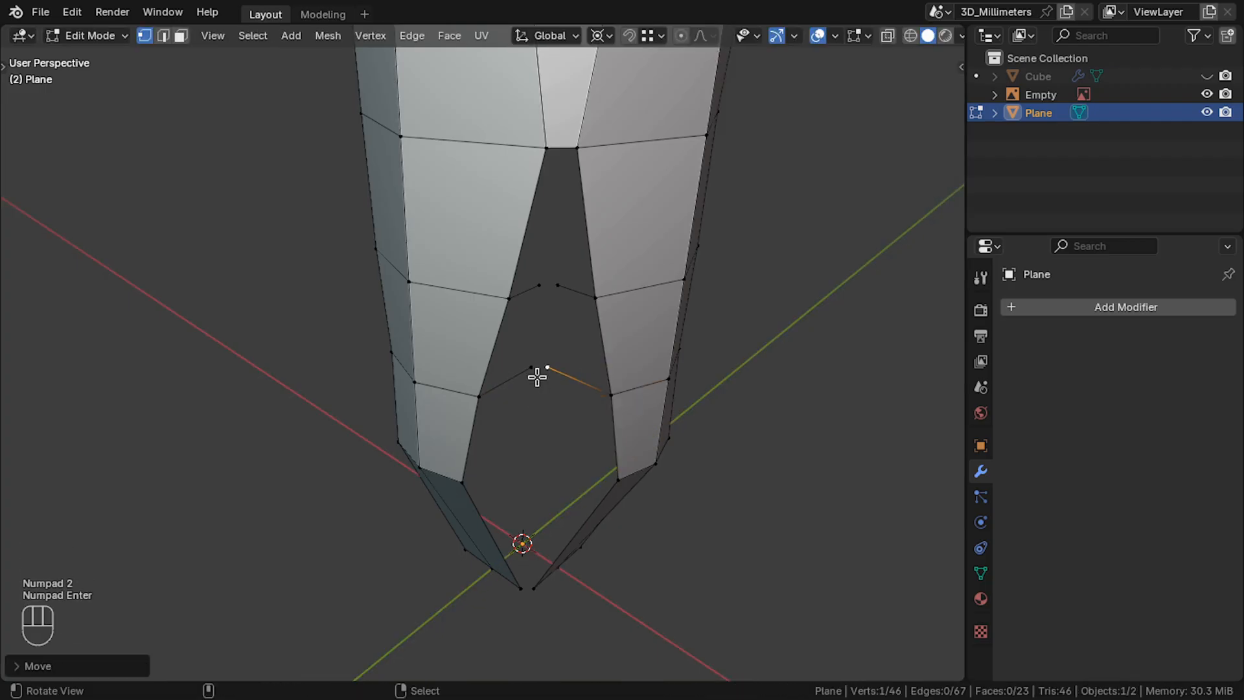
Fill the narrow groove floor and the groove's side walls down to the middle row with faces.
key("f")
middle_click_drag(565, 287, 496, 319)
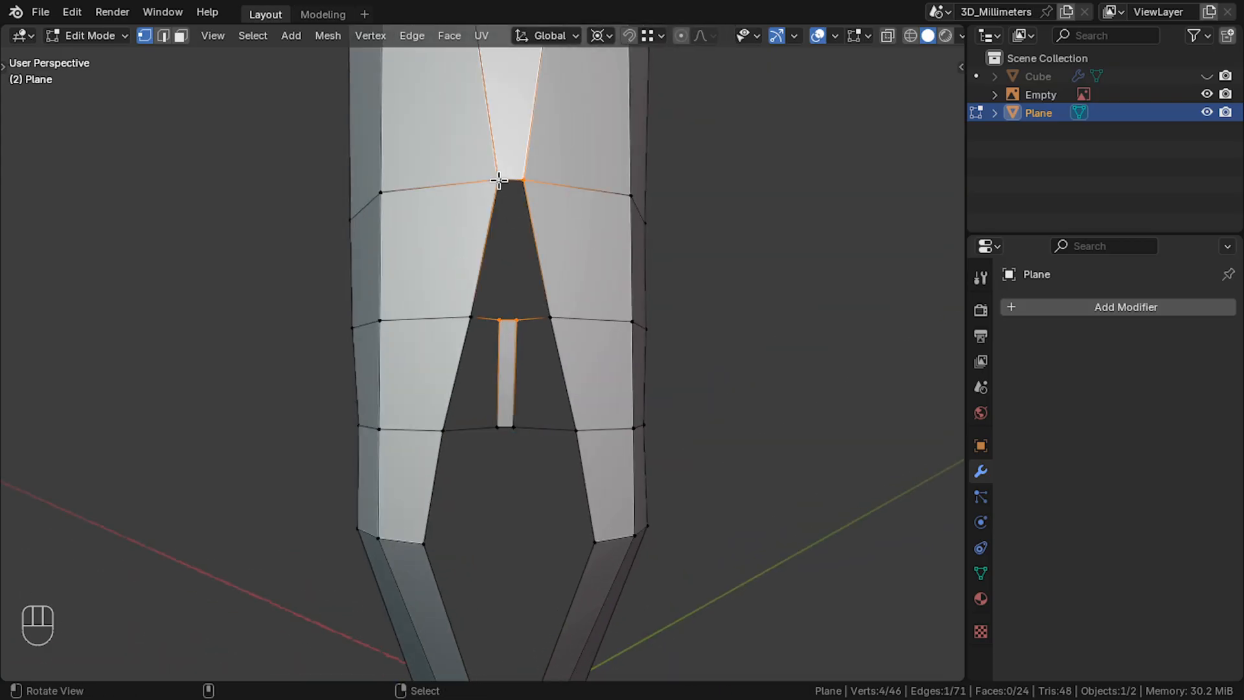
key("f")
middle_click_drag(498, 181, 514, 318)
key("g")
key("Escape")
key("f")
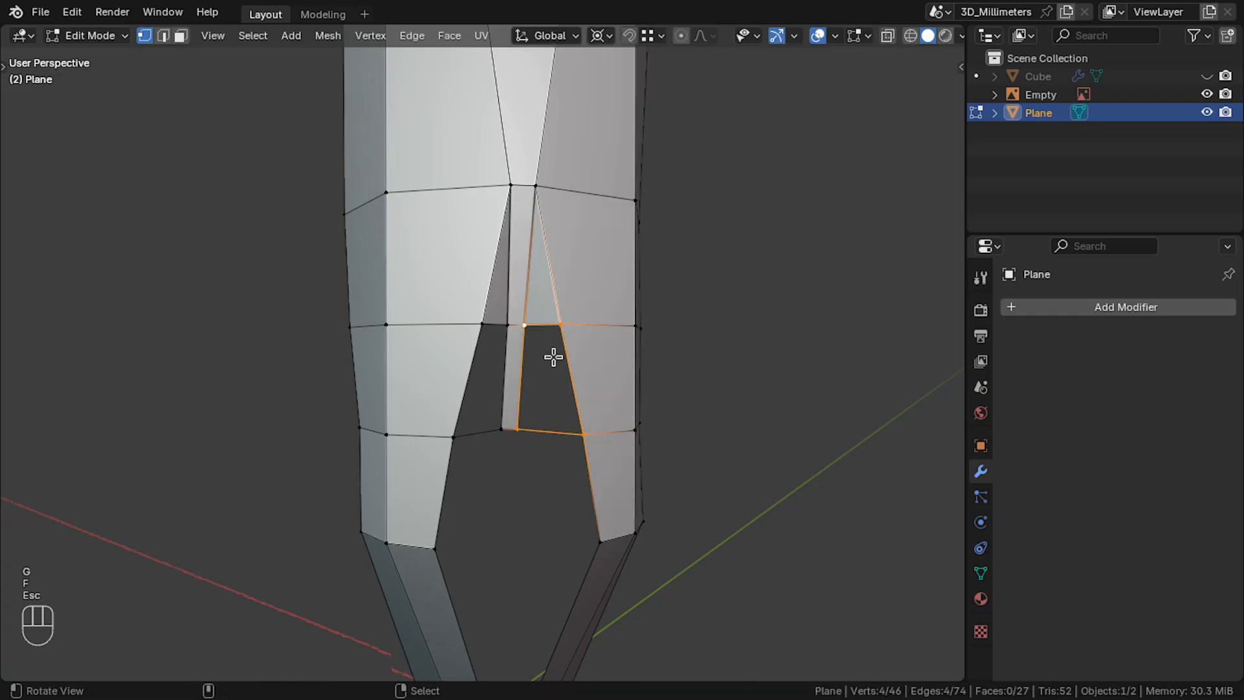
Extrude the front section's lowest flute-side vertex above the tapered end along Y and offset it by −0.2 mm in Y.
middle_click_drag(535, 335, 461, 373)
key("e")
key("y")
left_click(573, 360)
type("gy-0.2")
key("Return")
Extrude the matching lowest flute vertex of the side section along X with snapping and offset it by 0.2 mm in X.
left_click(573, 360)
key("e")
key("x")
left_click(500, 352, "ctrl")
type("gx0.2")
key("Return")
Fill the remaining groove floor and side walls down to the tip, then merge all duplicate vertices by distance.
key("f")
middle_click_drag(533, 281, 480, 515)
key("f")
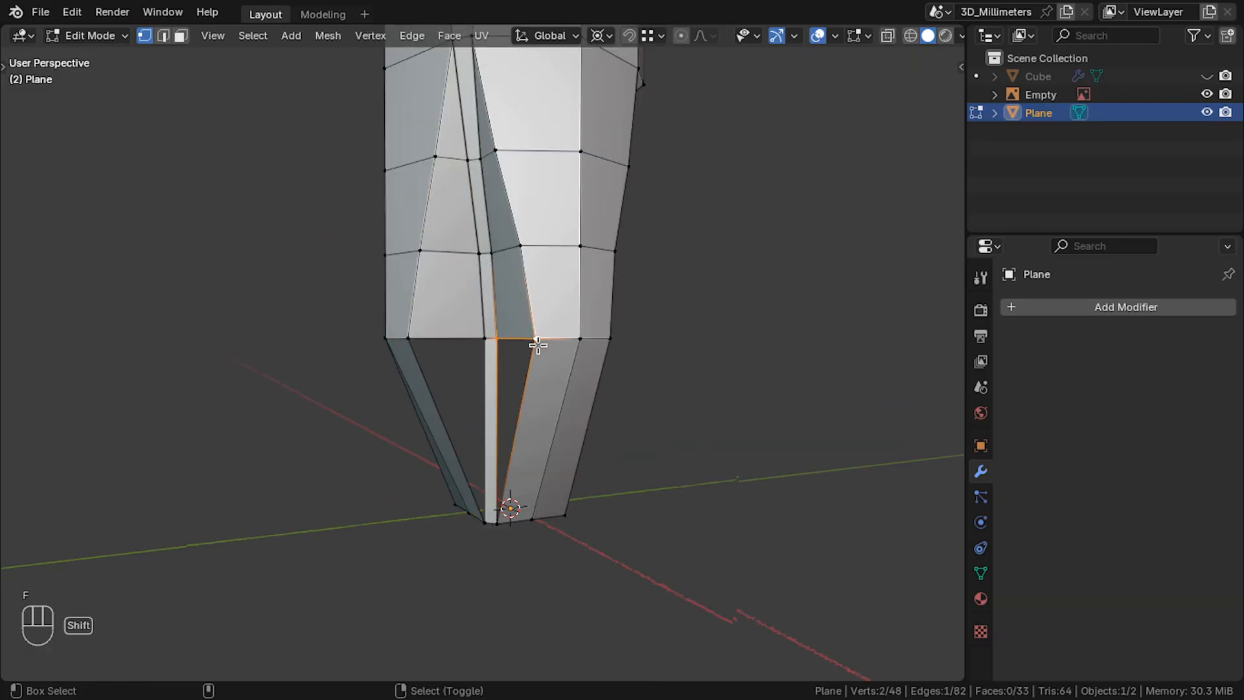
left_click(410, 341, "shift")
key("f")
key("a")
key("m")
left_click(412, 353)
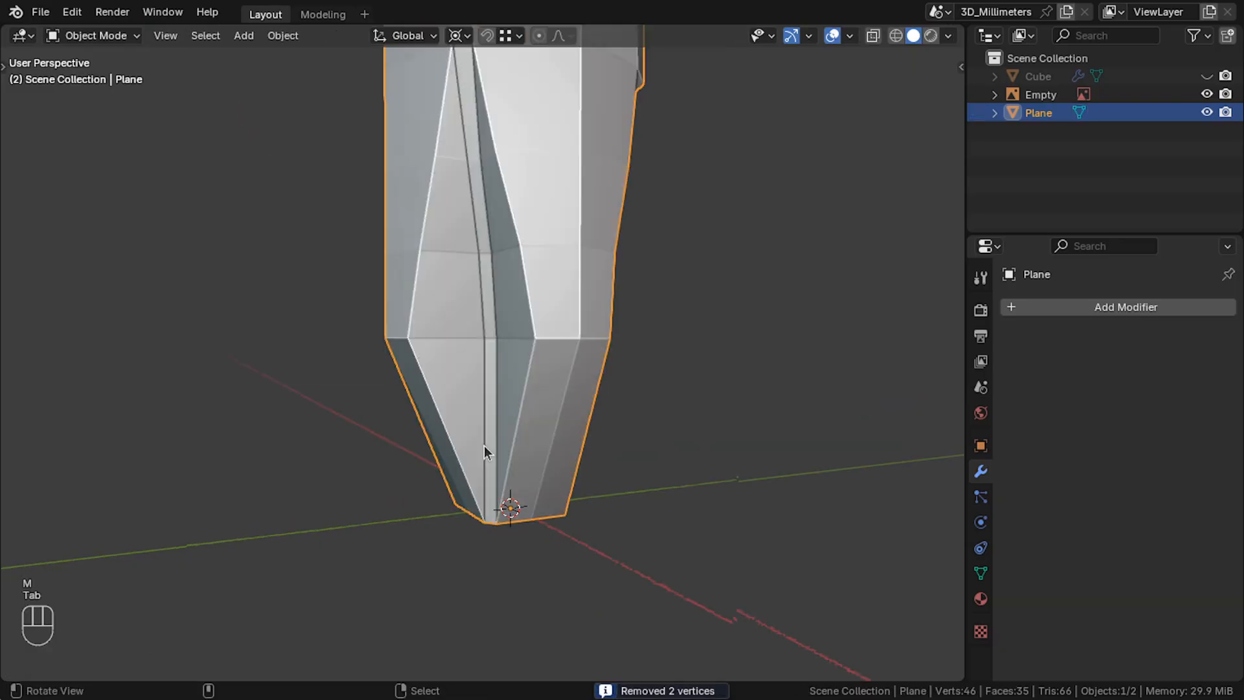
Add a Subdivision Surface modifier to the tip mesh and compare it with the reference from the front.
key("Tab")
key("KP_1")
scroll(574, 446, "down", 6)
left_click(1102, 298)
mouse_move(1043, 267)
left_click(887, 505)
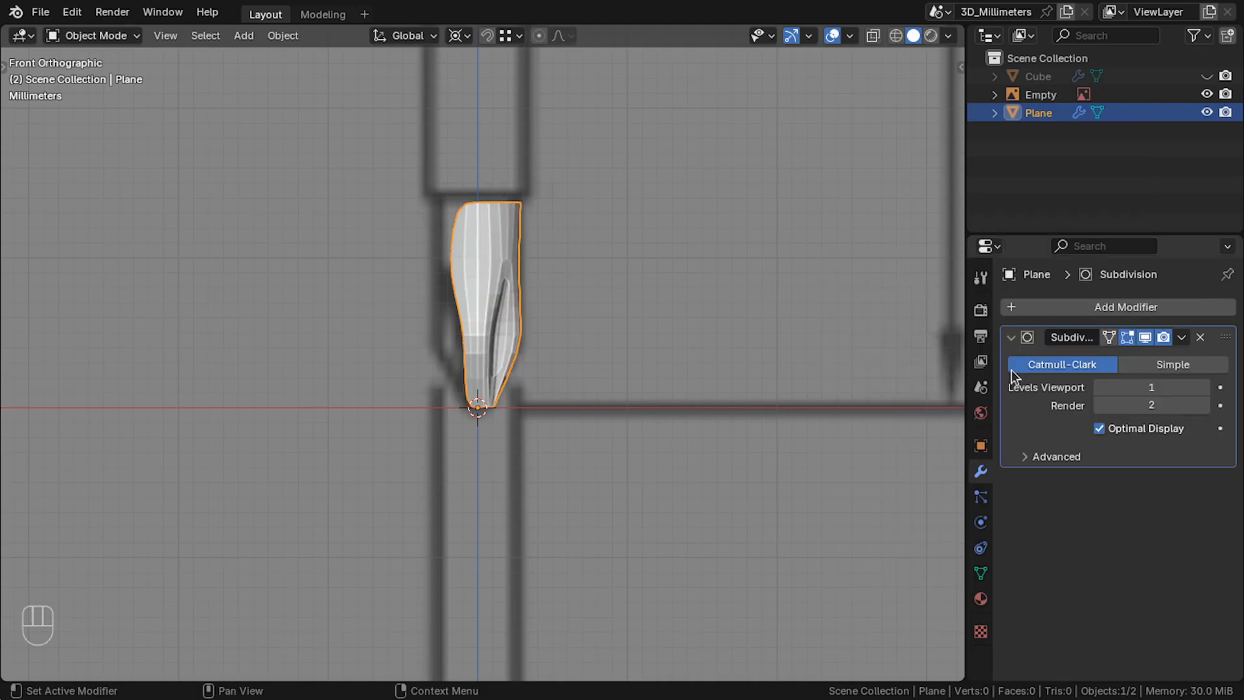
Add a Smooth by Angle modifier to the tip mesh.
left_click(1113, 306)
mouse_move(1076, 338)
left_click(924, 381)
left_click(1011, 361)
Select both outline edge paths of the groove with the short edge at its upper end and set their crease to 0.3.
scroll(537, 311, "up", 4)
key("Tab")
middle_click_drag(528, 308, 513, 247)
left_click(505, 147)
left_click(495, 454, "ctrl")
middle_click_drag(495, 454, 488, 409)
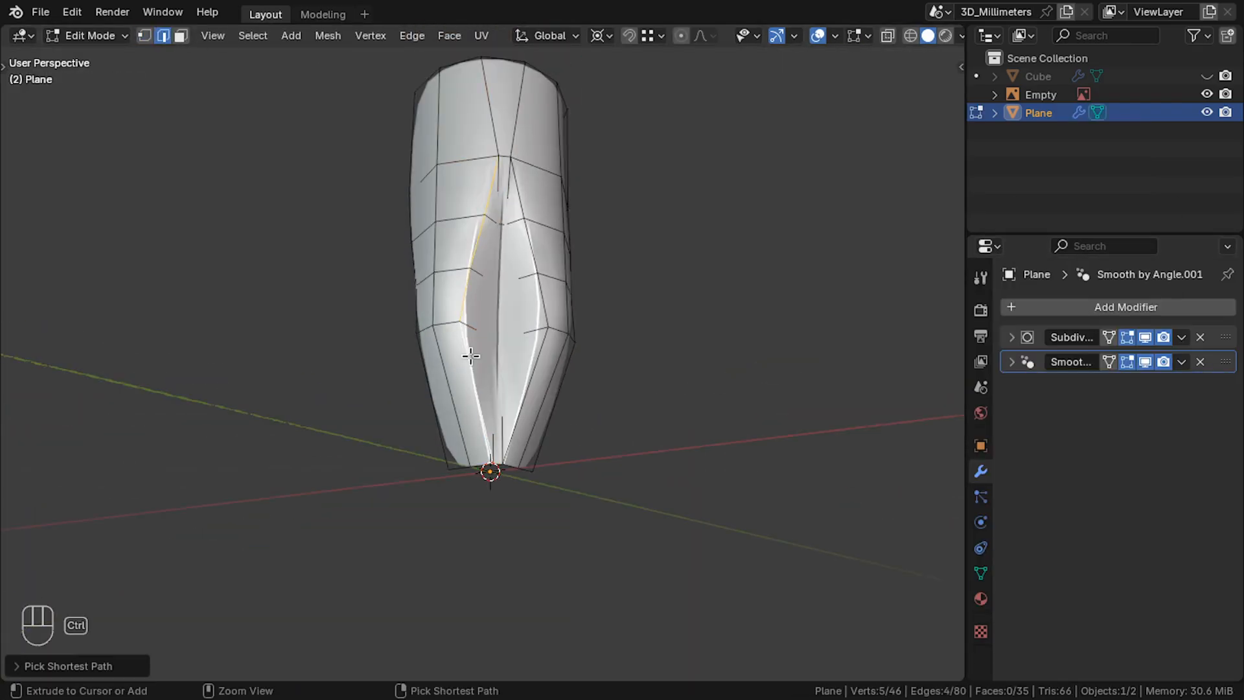
right_click(468, 355, "ctrl")
middle_click_drag(468, 355, 495, 415)
scroll(512, 421, "up", 4)
right_click(557, 430, "shift")
left_click_drag(561, 114, 537, 152)
right_click(500, 140, "shift")
left_click_drag(502, 305, 489, 139)
left_click_drag(542, 182, 540, 337)
key("n")
left_click(866, 280)
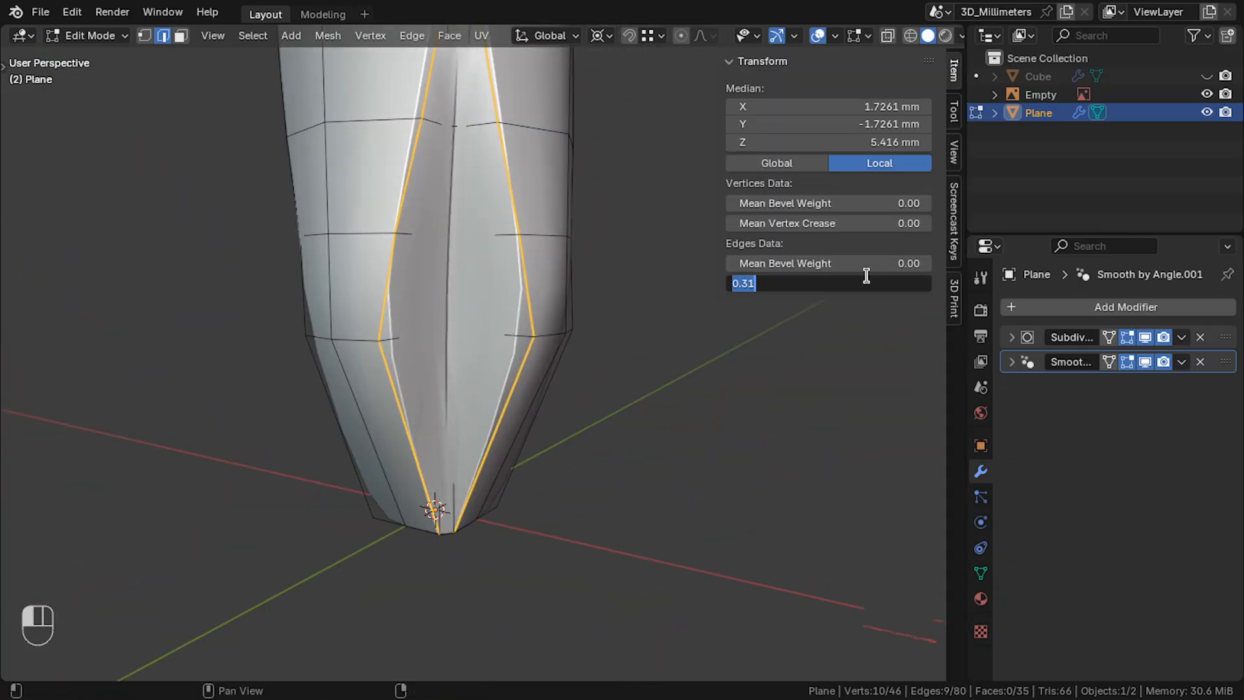
scroll(558, 453, "down", 3)
key("Tab")
key("Tab")
Select the lower inner edges along the groove floor and set their crease to 0.3.
left_click_drag(474, 269, 451, 354, "shift")
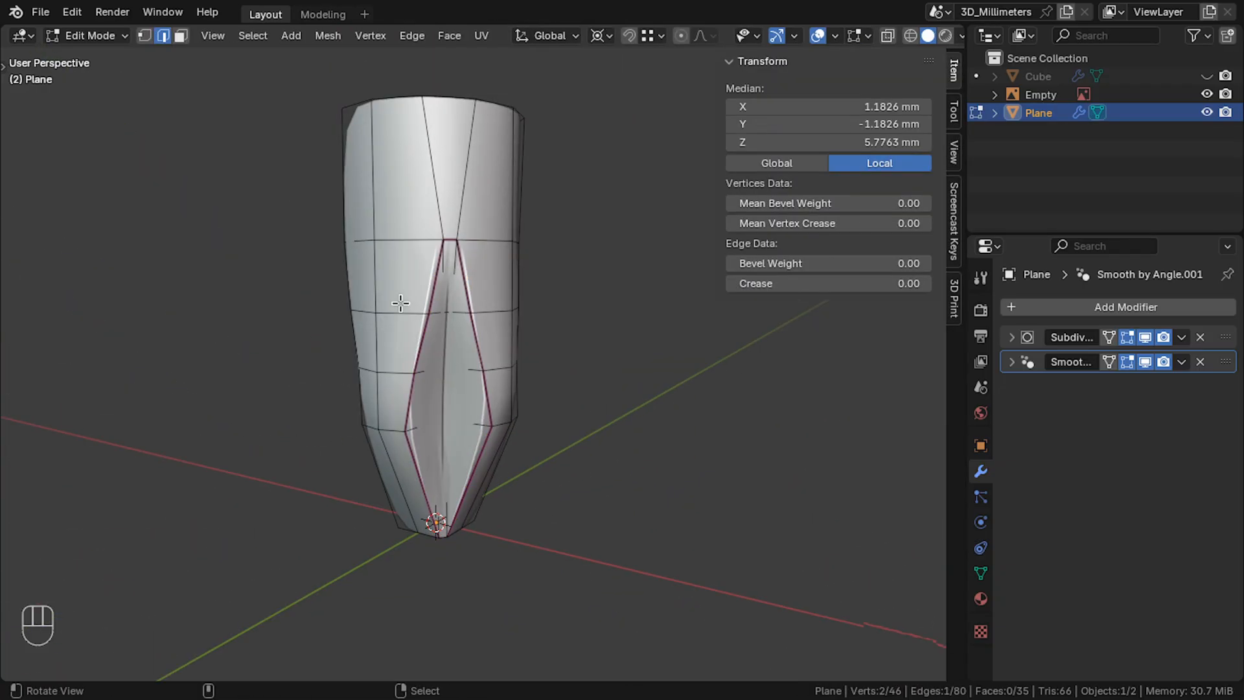
left_click(450, 337)
key("alt+z")
left_click(865, 280)
type("0.3")
key("Return")
key("Tab")
key("Tab")
Crease the two uppermost inner edges of the groove floor and check the smoothed shape.
left_click(421, 253)
left_click(437, 252, "shift")
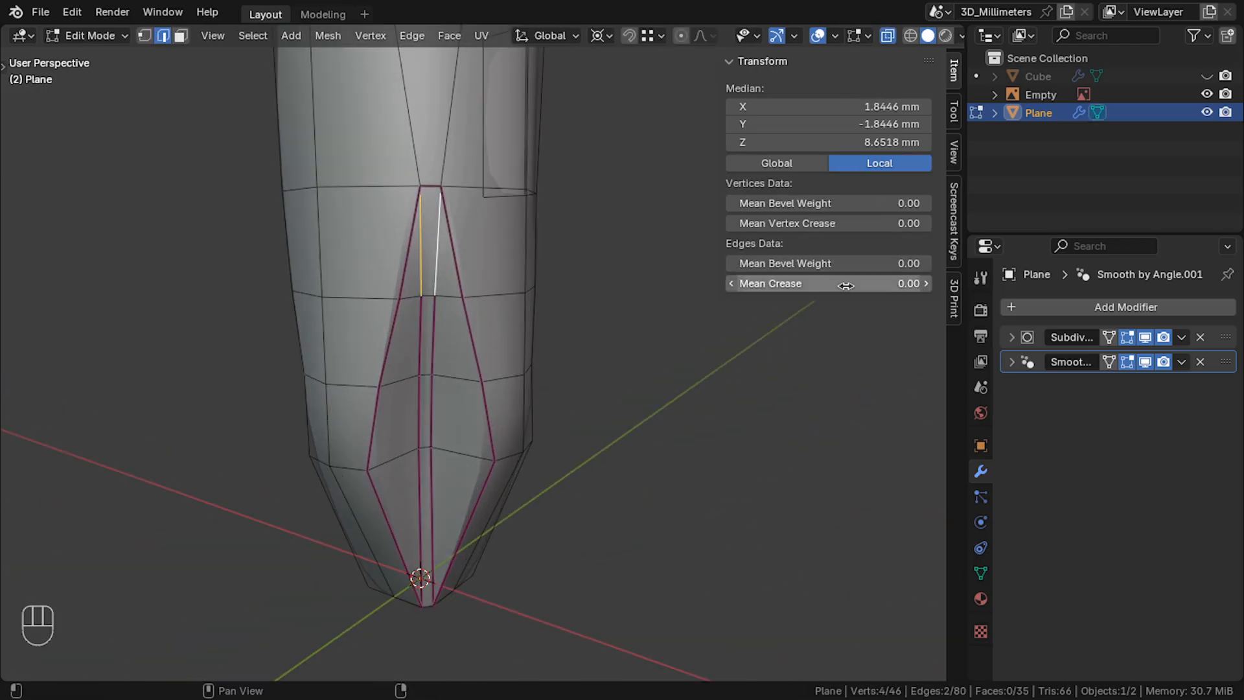
key("Tab")
scroll(566, 444, "down", 2)
key("alt+z")
left_click_drag(566, 445, 483, 375)
key("Tab")
left_click_drag(460, 486, 430, 373)
key("Tab")
key("Tab")
Set the crease of the short edge at the groove's upper end to 0.6.
scroll(333, 413, "up", 3)
key("alt+z")
key("Tab")
key("alt+z")
key("Tab")
left_click_drag(433, 262, 422, 342, "alt")
key("1")
key("Escape")
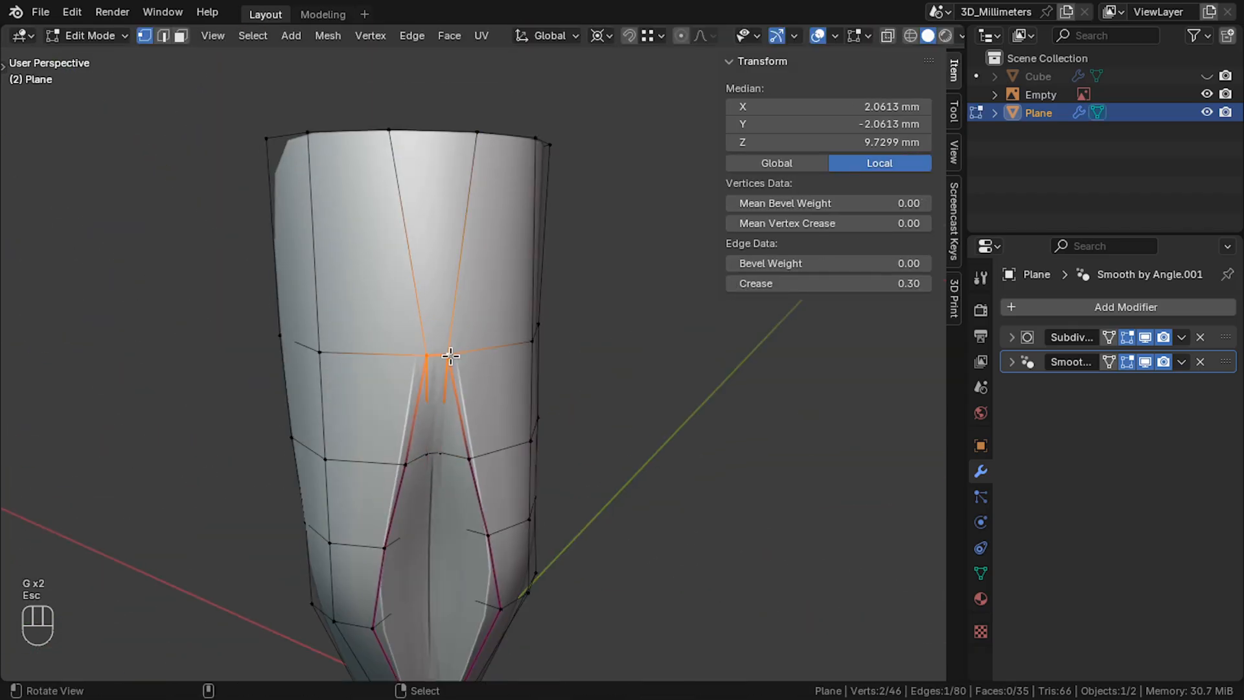
key("Tab")
left_click_drag(571, 363, 558, 279, "alt")
key("Tab")
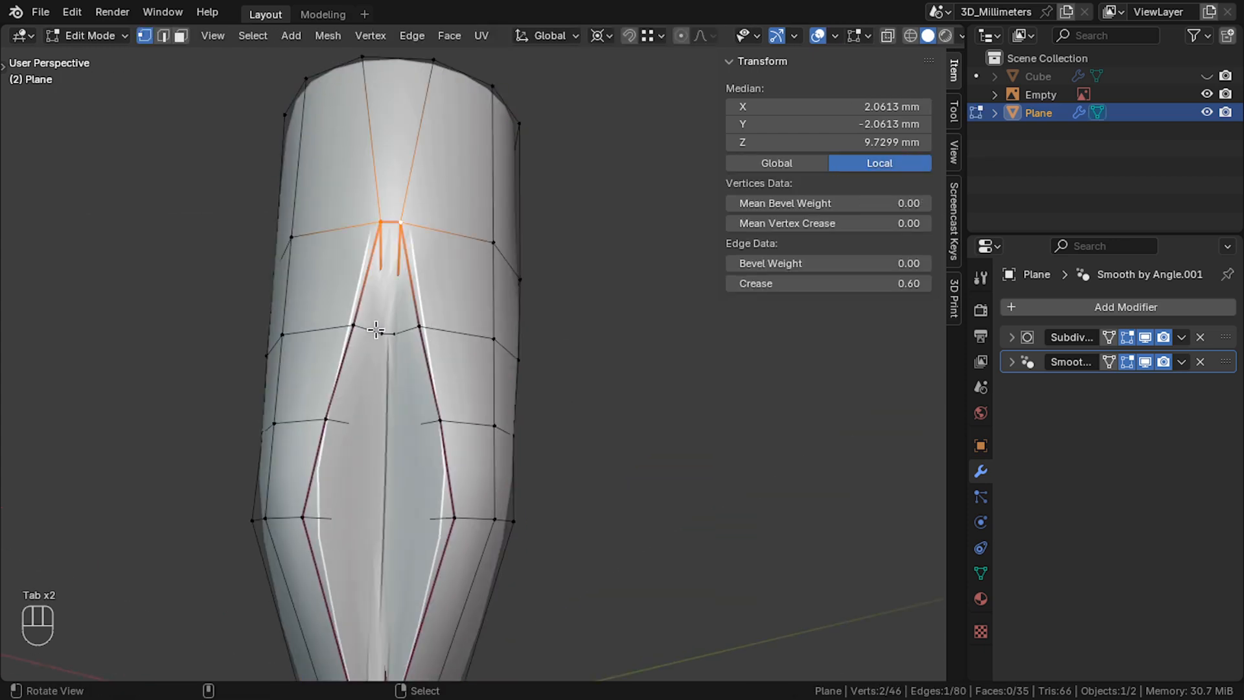
Set the crease of the lower inner edges on both sides of the groove floor to 0.1 and inspect the smoothed shape.
key("alt+z")
right_click(380, 332)
left_click(162, 36)
right_click(381, 382, "shift")
right_click(375, 479, "shift")
key("Tab")
key("alt+z")
key("Tab")
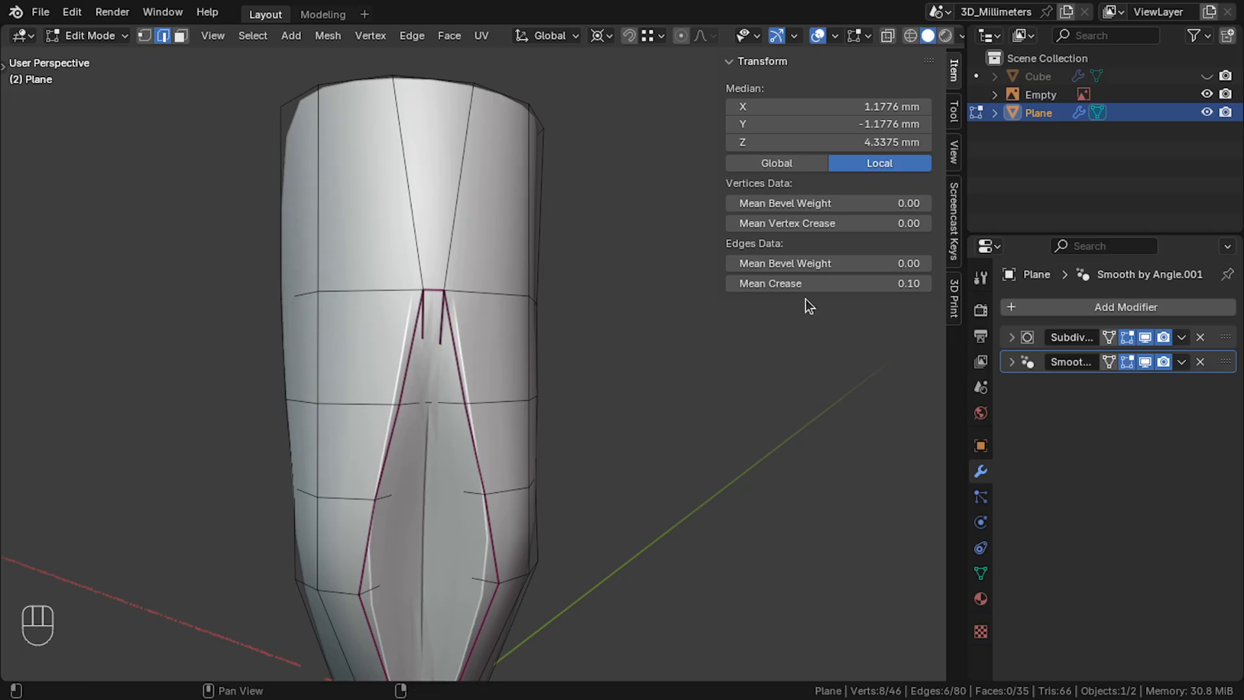
key("Tab")
key("Tab")
key("alt+z")
scroll(648, 376, "down", 4)
key("alt+z")
key("Tab")
left_click_drag(564, 414, 469, 383)
key("Tab")
From the top view, select the vertices outside the grooved +X/−Y quarter and delete them.
left_click(144, 39)
left_click_drag(257, 278, 325, 495)
key("KP_7")
key("alt+z")
right_click(325, 494)
left_click_drag(356, 258, 650, 425, "shift")
left_click_drag(246, 367, 474, 575, "shift")
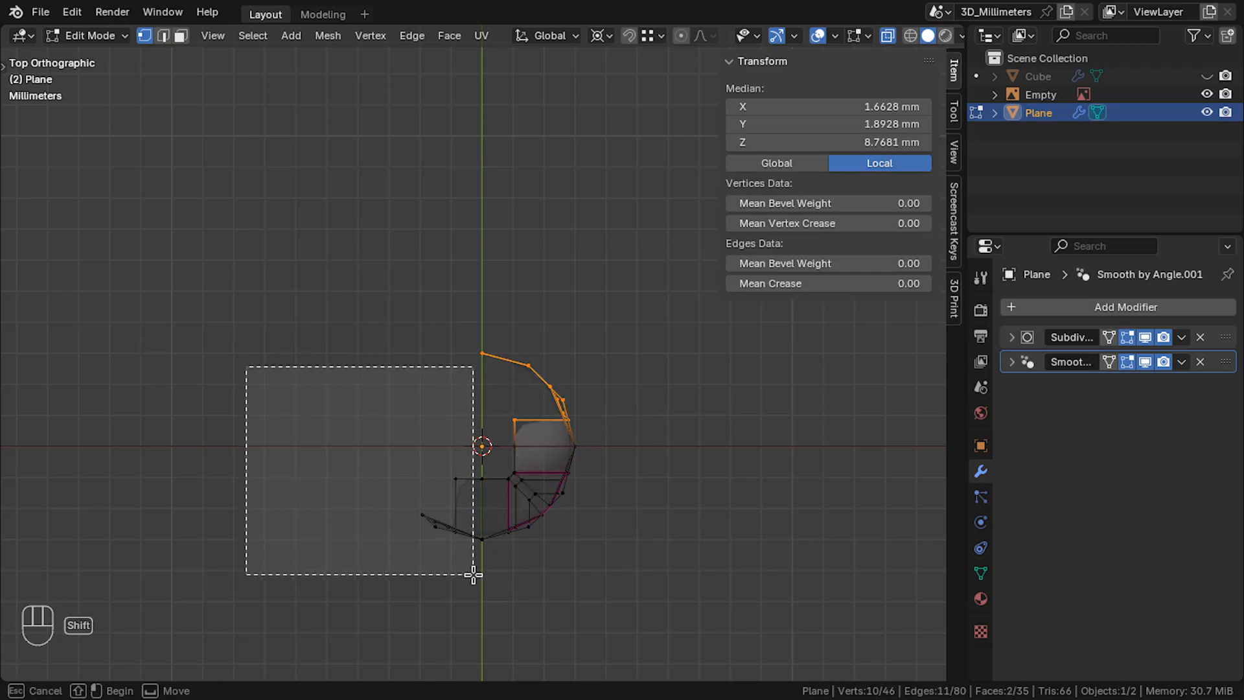
key("Delete")
left_click(417, 468)
key("alt+z")
Symmetrize the remaining quarter section to complete the full round tip with all its grooves.
left_click_drag(541, 450, 488, 370)
scroll(482, 372, "down", 3)
key("l")
left_click(329, 33)
left_click(363, 300)
left_click(91, 666)
left_click(185, 639)
left_click(187, 559)
key("Tab")
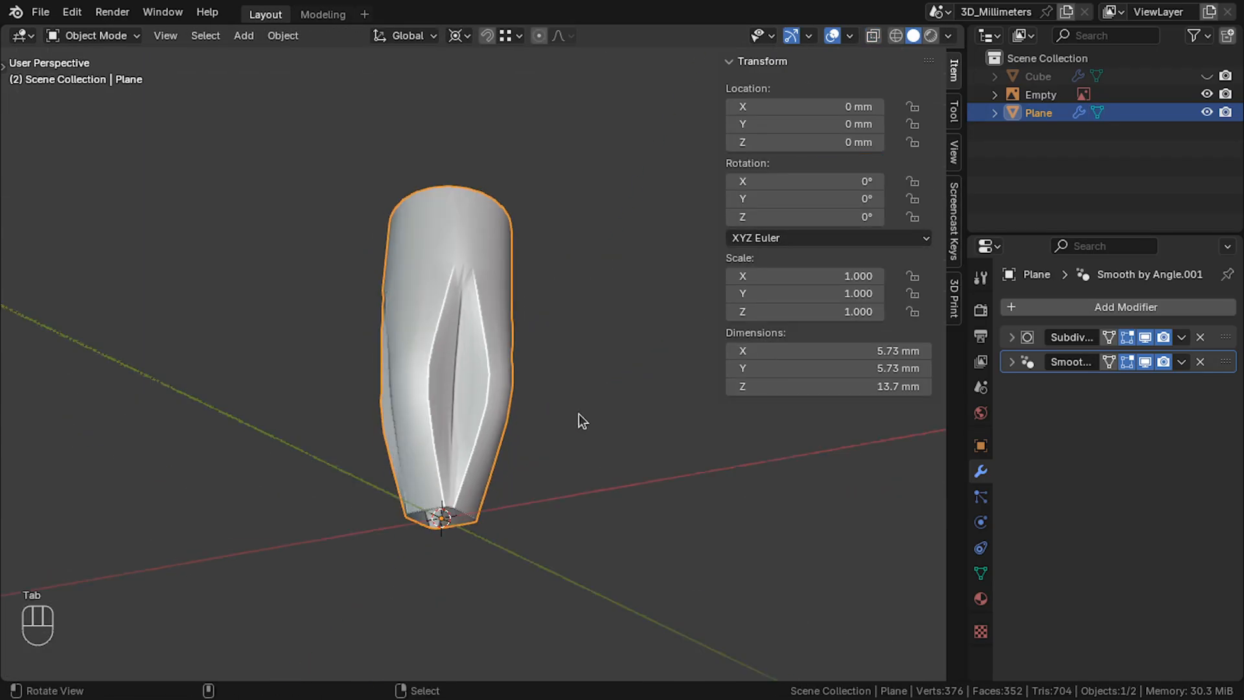
left_click_drag(596, 404, 583, 414)
Select the open edge loop at the tip's bottom end and scale it to 0.6 in X and Y only.
key("KP_1")
key("Tab")
scroll(496, 516, "up", 5)
right_click(424, 565, "alt")
left_click_drag(431, 560, 447, 489)
key("KP_1")
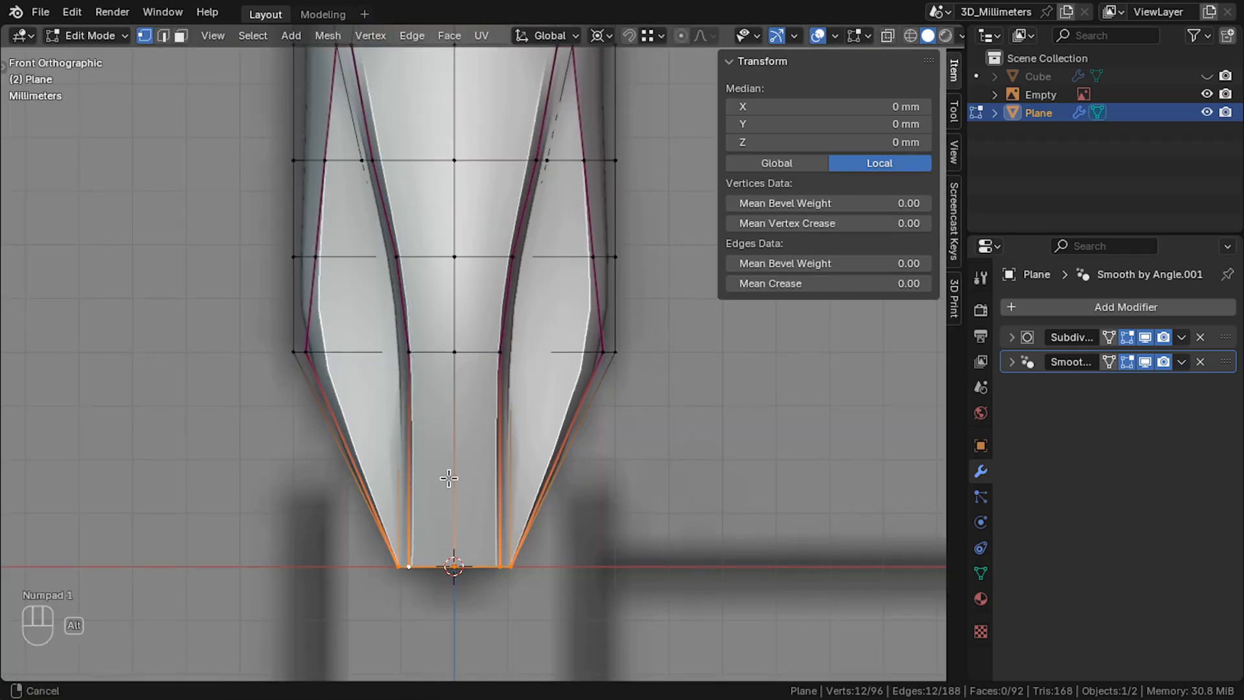
scroll(680, 525, "up", 2)
key("s")
key("shift+z")
key("KP_0")
key("KP_Decimal")
key("KP_6")
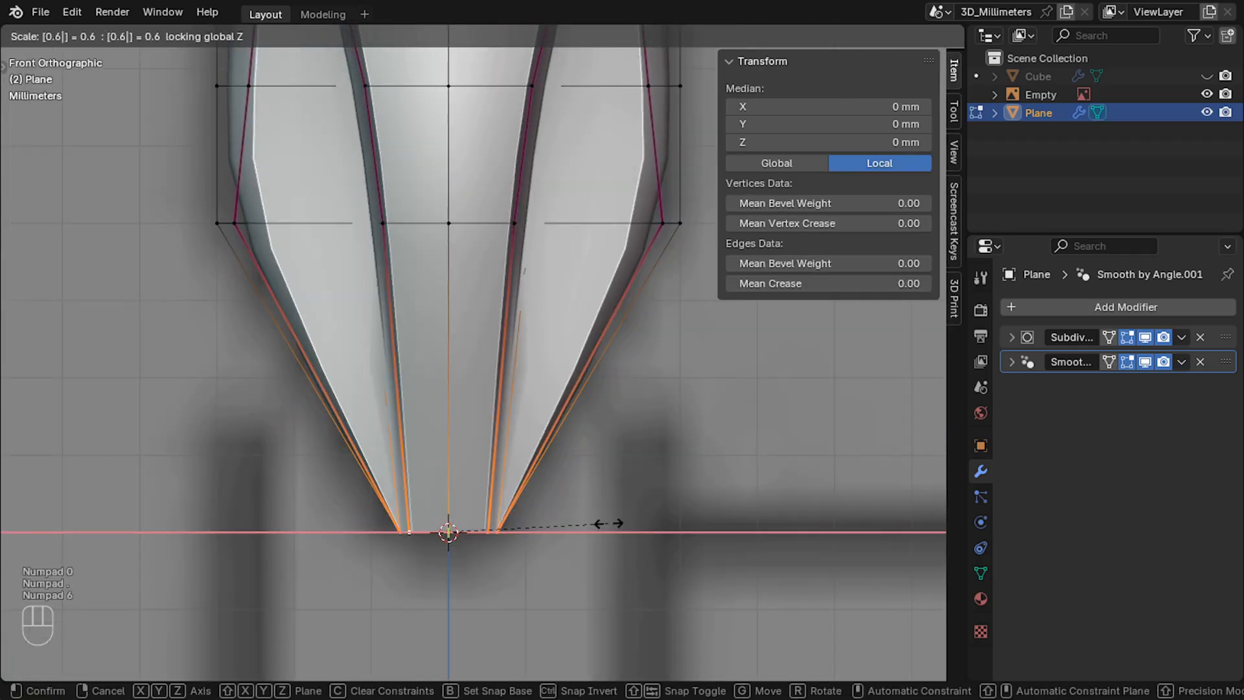
key("KP_Enter")
Extrude the tip's bottom edge loop a short distance downward and scale the new loop to 0.55.
key("n")
scroll(636, 456, "down", 8)
key("v")
left_click(133, 535)
key("Tab")
left_click_drag(664, 512, 589, 511)
key("Tab")
key("KP_1")
scroll(596, 509, "up", 6)
key("e")
key("KP_Enter")
type("s")
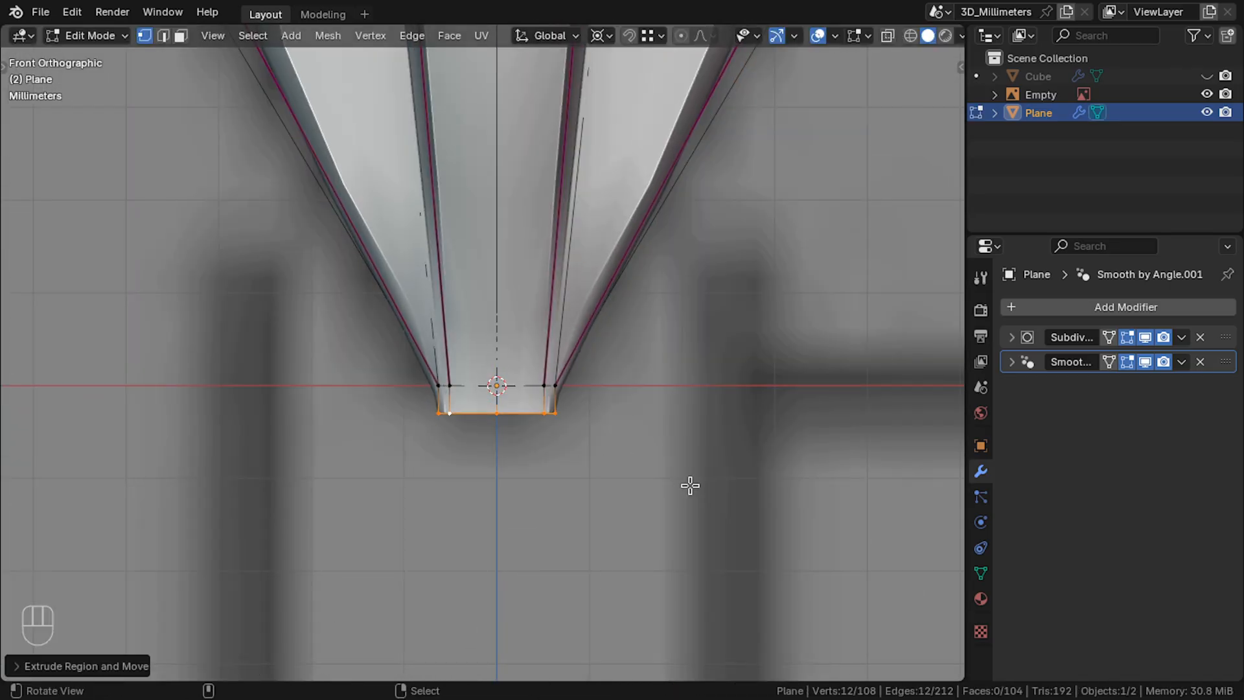
type("0.55")
key("KP_Enter")
Extrude the end loop again, collapse it to the centre with scale 0, and lower it slightly along Z.
key("e")
right_click(583, 465)
type("s0")
key("KP_Enter")
scroll(577, 464, "up", 3)
key("g")
key("z")
left_click(575, 496)
Merge the overlapping vertices at the tip's end into one and inspect the smoothed point.
key("l")
key("n")
key("n")
key("m")
left_click(613, 448)
key("Tab")
scroll(613, 449, "down", 6)
middle_click_drag(613, 448, 571, 331)
Turn off the viewport display of the Subdivision and Smooth by Angle modifiers and snap the 3D cursor to the tip's end vertex.
key("Tab")
scroll(548, 441, "up", 4)
right_click(548, 442)
left_click_drag(1145, 337, 1143, 362)
left_click_drag(703, 463, 643, 480)
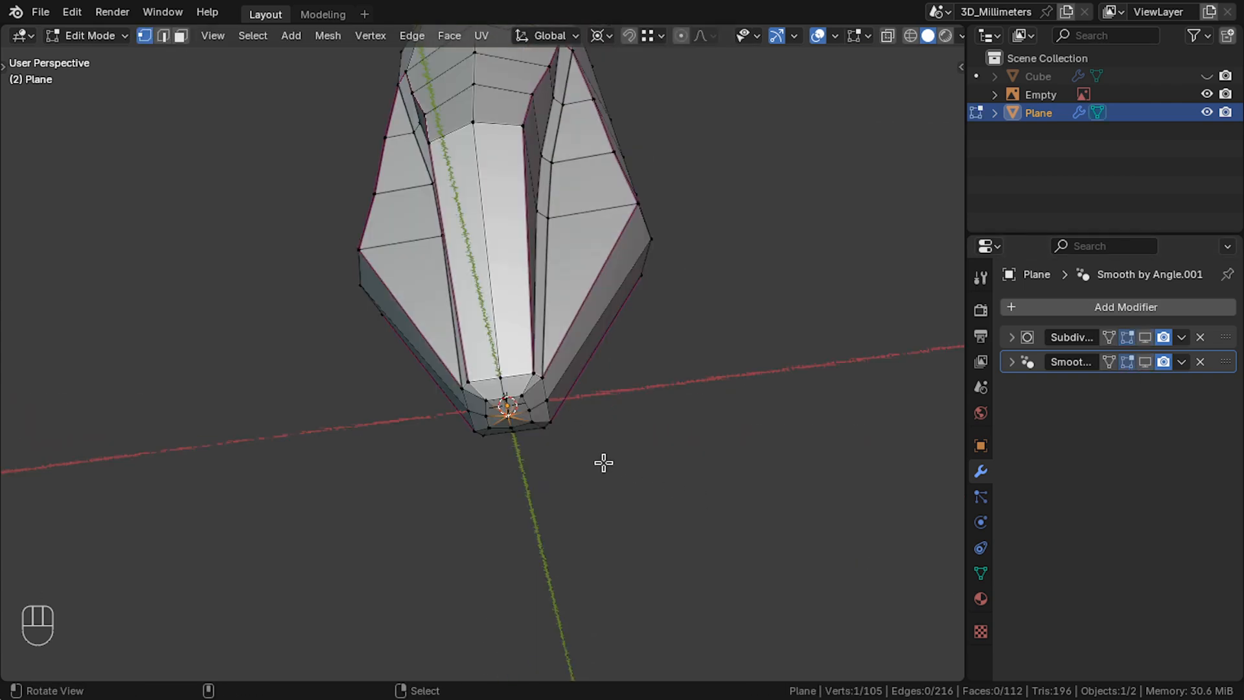
key("shift+s")
key("2")
Set the tip object's origin to the 3D cursor at its end point.
key("KP_1")
key("Tab")
middle_click_drag(473, 142, 441, 216, "shift")
left_click(275, 38)
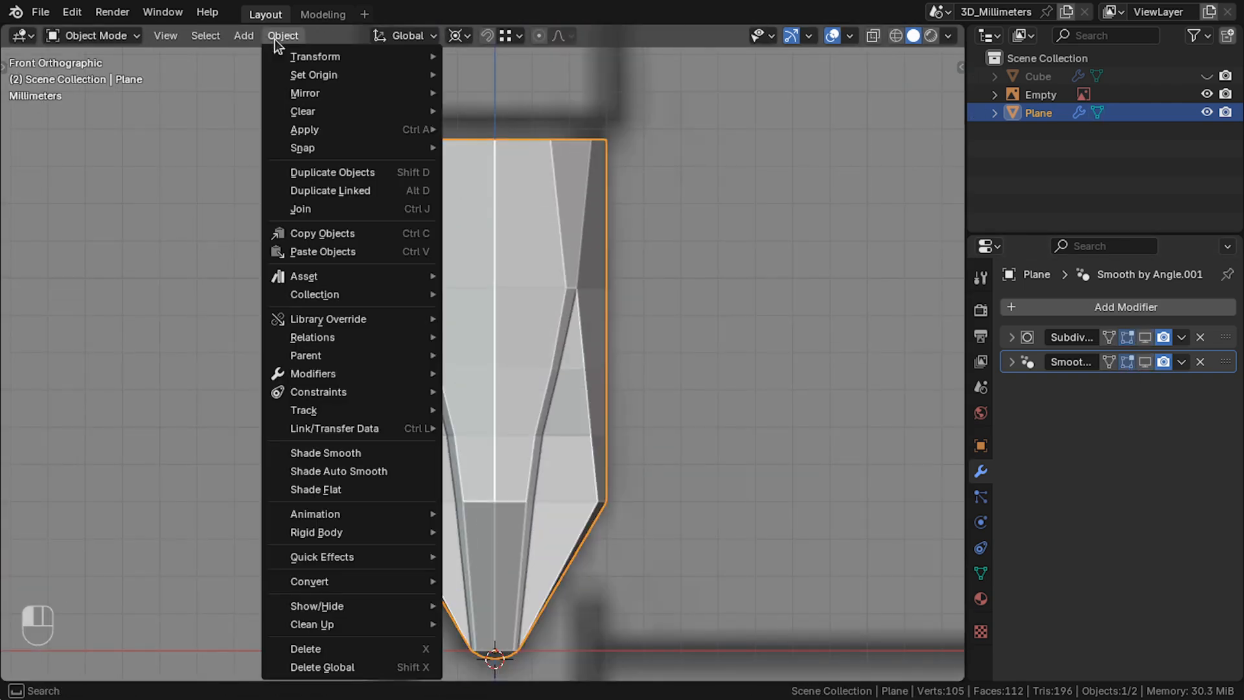
mouse_move(405, 74)
left_click(538, 113)
Set the tip object's Z location to 0 mm.
key("n")
left_click(833, 142)
type("0")
key("Return")
key("n")
Check the tip's normals with the face orientation overlay and switch the overlay off again.
middle_click_drag(469, 330, 392, 452)
left_click(850, 36)
left_click(771, 367)
left_click(849, 36)
left_click(728, 364)
middle_click_drag(728, 364, 529, 287)
Unhide the Cube object with the handle and shaft, and join the tip object into it.
key("KP_1")
left_click(1207, 77)
scroll(448, 279, "down", 3)
middle_click_drag(448, 280, 410, 393, "shift")
left_click(440, 293, "shift")
key("ctrl+j")
Bridge the shaft's bottom edge loop to the tip's upper edge loop.
key("Tab")
scroll(445, 292, "up", 4)
left_click(410, 392, "alt")
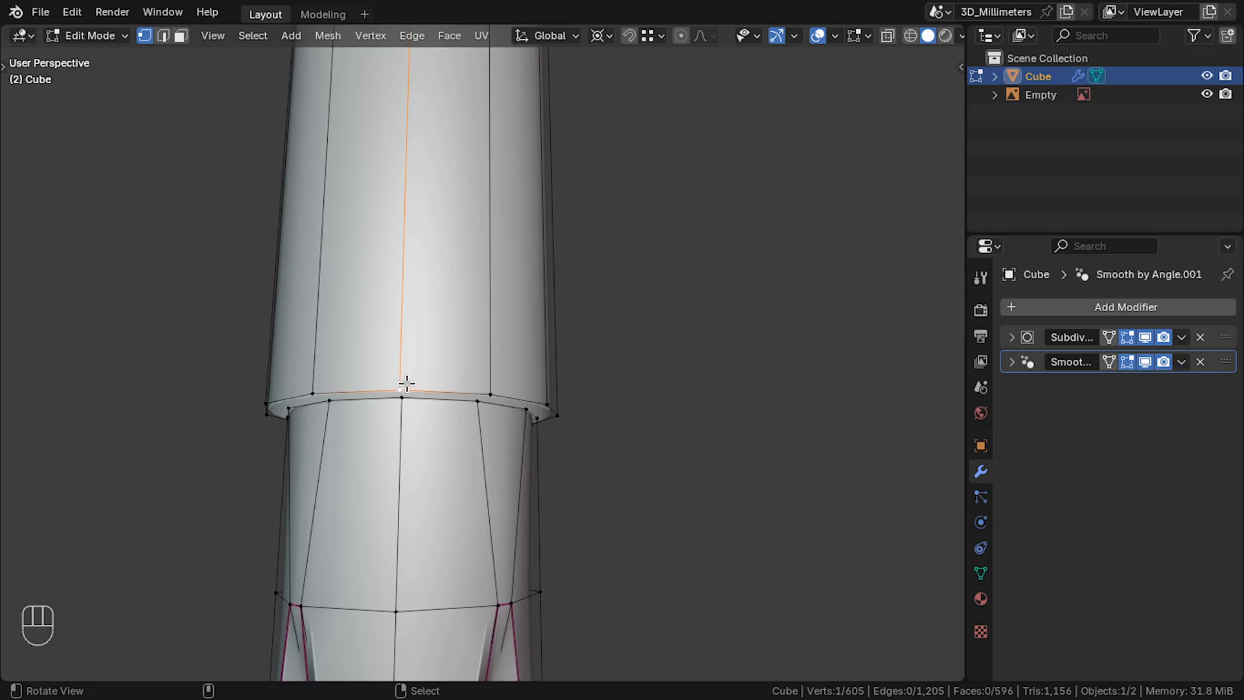
left_click(412, 35)
left_click(499, 92)
key("Tab")
Set the crease of both edge loops at the shoulder between shaft and tip to 0.8.
key("Tab")
left_click(411, 389, "alt")
type("n0.8")
key("Return")
key("alt+z")
left_click(402, 396, "alt")
key("alt+z")
left_click(866, 280)
type("0.8")
key("Return")
key("Tab")
key("KP_1")
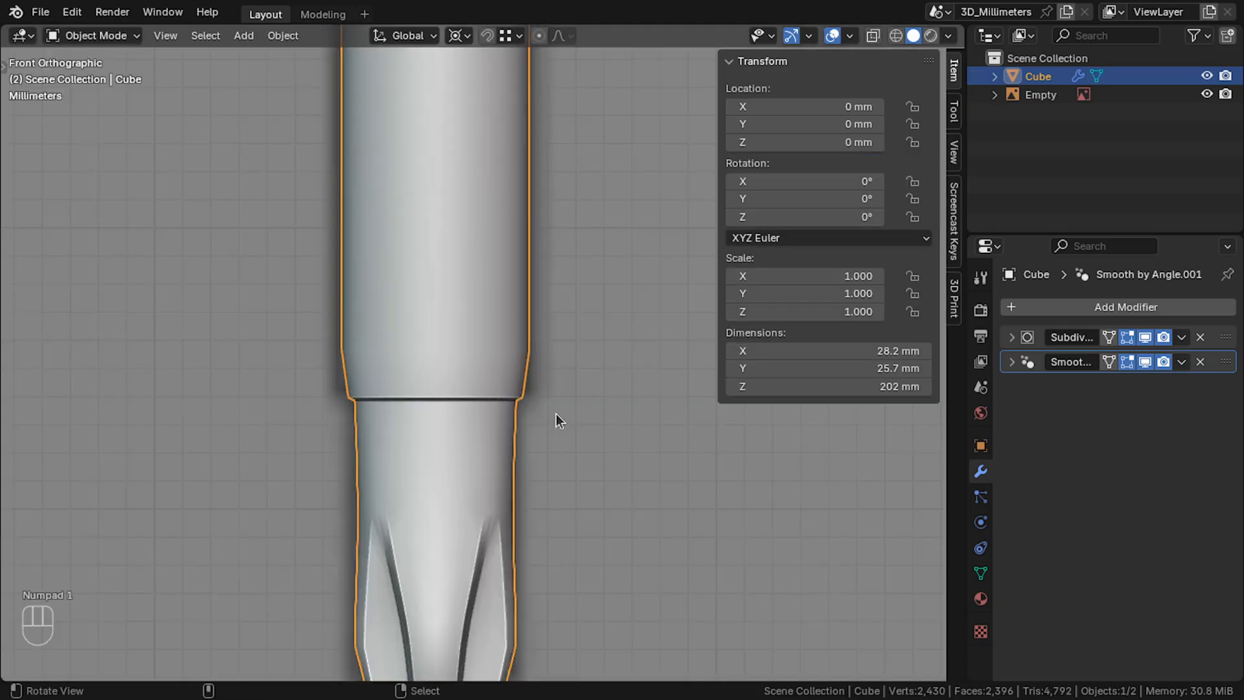
Add an edge loop around the shaft and slide it down close to the shoulder, at about Z 15.7 mm.
scroll(518, 389, "down", 4)
key("Tab")
scroll(446, 434, "down", 1)
scroll(454, 434, "up", 1)
scroll(519, 363, "down", 2)
left_click(550, 322)
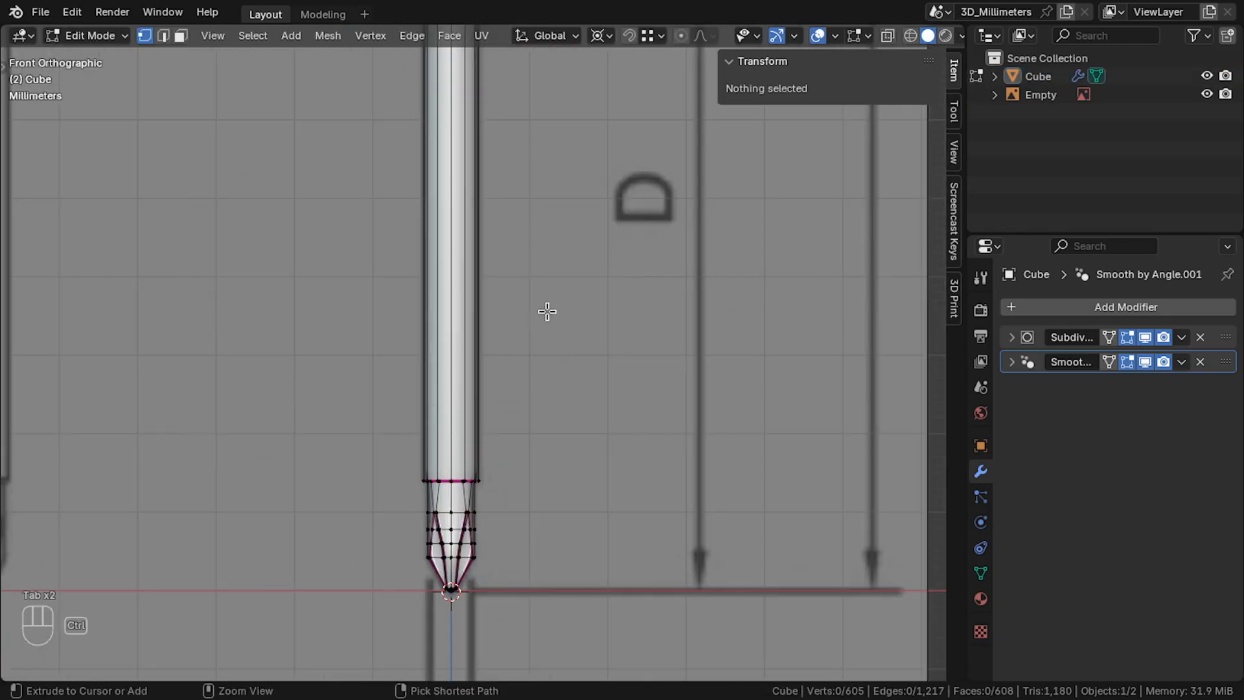
key("ctrl+r")
left_click(496, 392)
left_click(505, 478)
key("Tab")
middle_click_drag(505, 479, 528, 380)
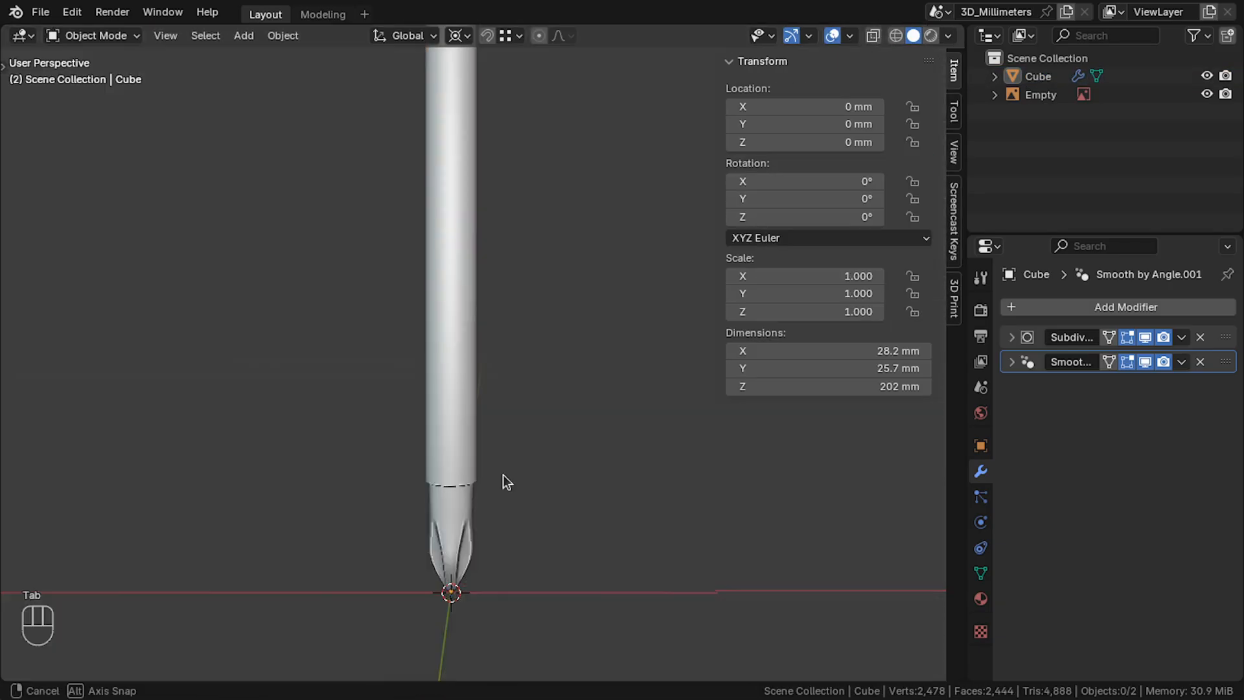
key("KP_1")
Move the shaft's top edge loop down along Z to about Z 87.7 mm, away from the handle collar.
scroll(528, 379, "down", 3)
scroll(396, 360, "up", 5)
middle_click_drag(395, 360, 441, 405)
key("Tab")
key("KP_1")
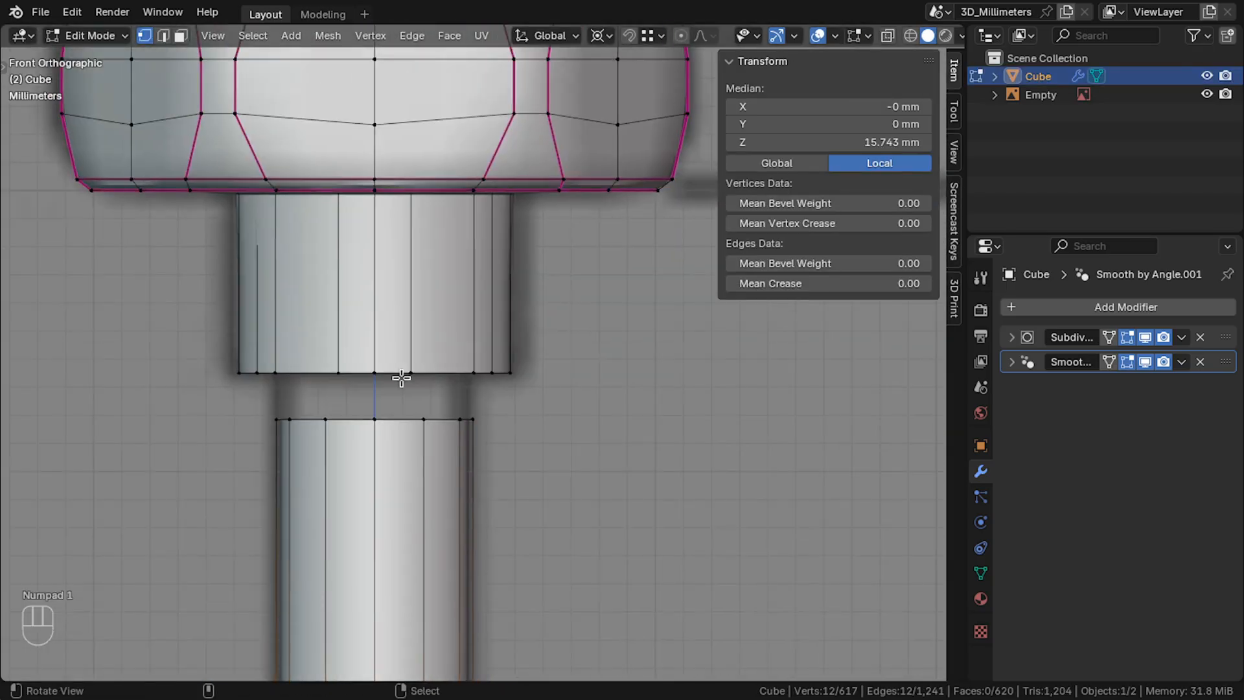
key("g")
key("z")
left_click(360, 539)
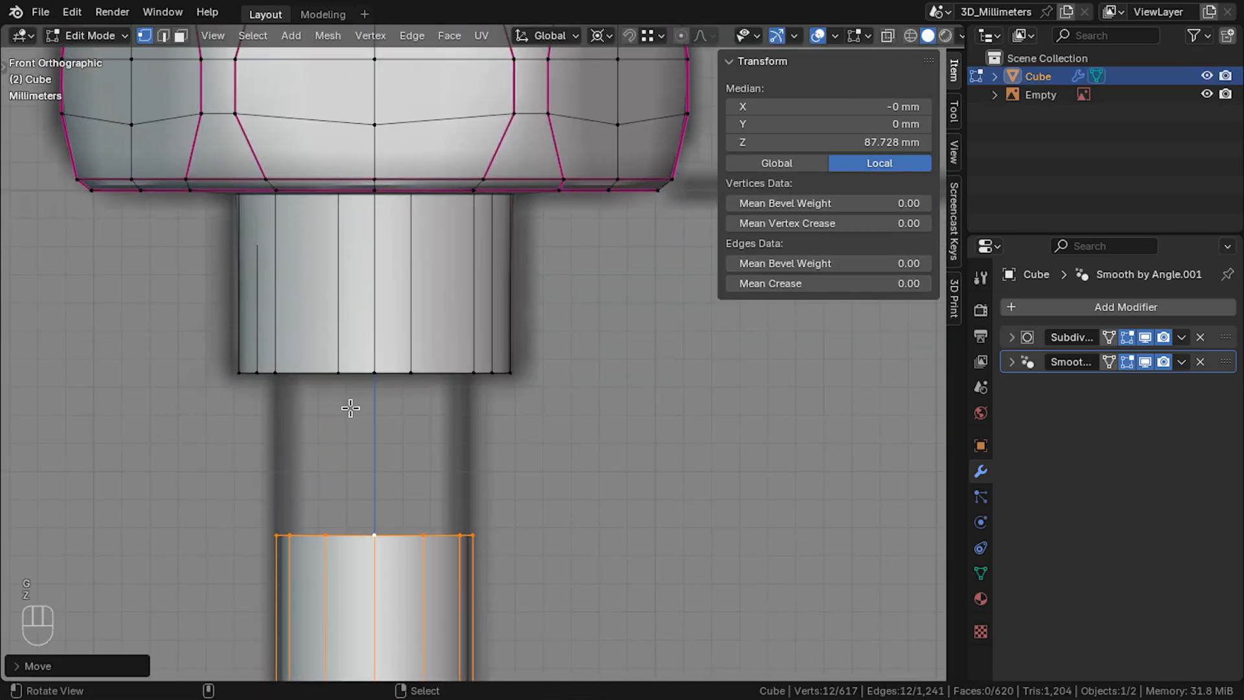
Select the handle collar's bottom edge loop and snap the 3D cursor to its centre.
right_click(352, 374, "alt")
left_click_drag(389, 382, 381, 354)
key("shift+s")
key("2")
Add a 20-vertex circle with a 3.5 mm radius at the 3D cursor and save the file.
key("shift+a")
left_click(378, 356)
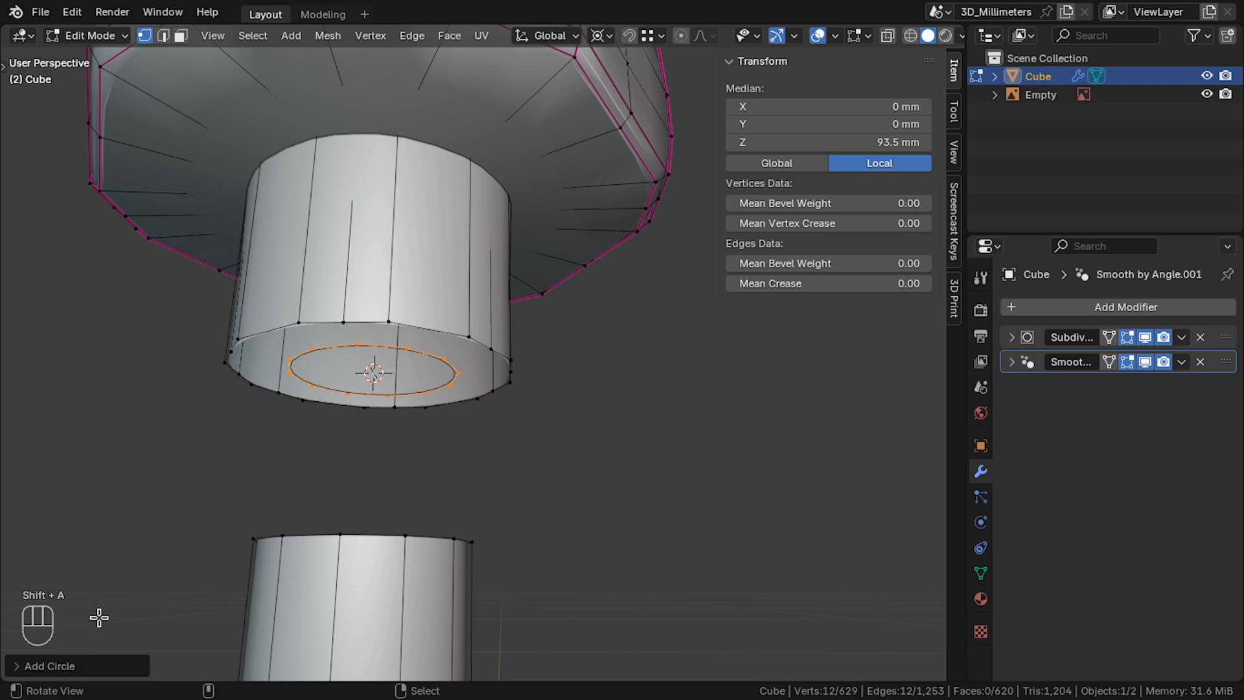
left_click(76, 665)
left_click(165, 488)
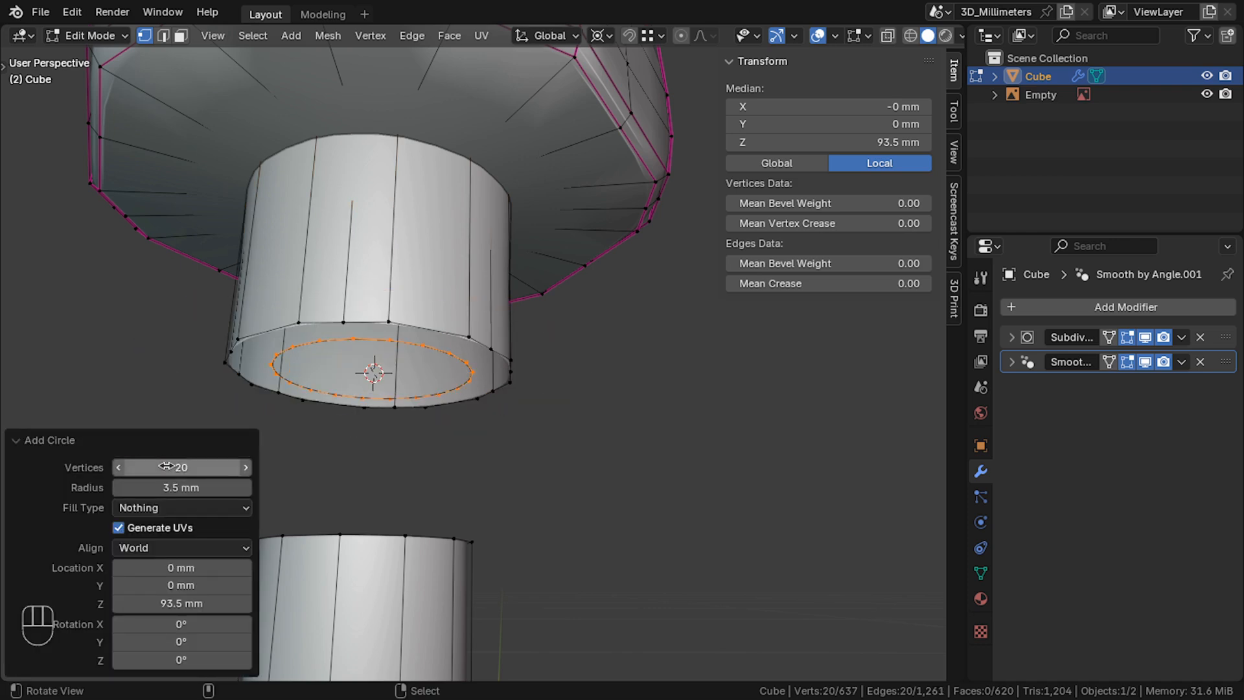
left_click(162, 440)
key("ctrl+s")
Try to bridge the collar's bottom edge loop to the new circle.
scroll(298, 293, "up", 3)
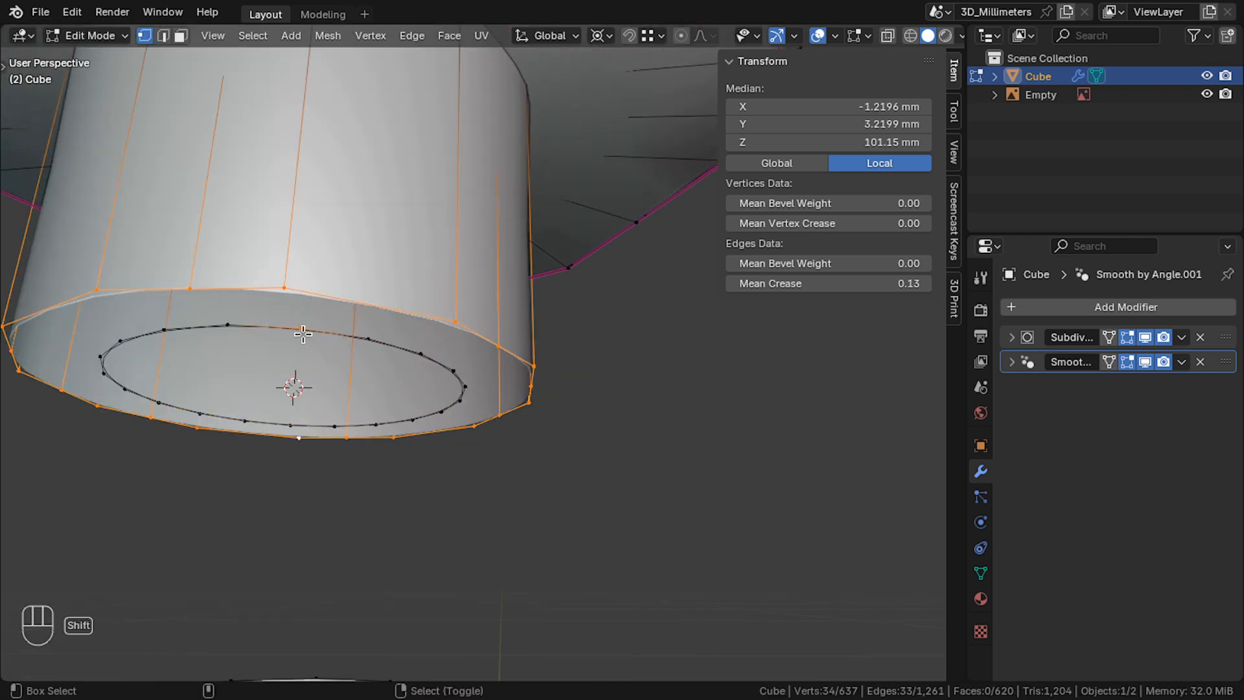
left_click(412, 35)
left_click(434, 94)
middle_click_drag(363, 310, 366, 396)
With X-ray on, isolate the collar's bottom loop and the circle by hiding the other geometry, and view them from the top.
key("KP_1")
scroll(363, 395, "down", 4)
left_click_drag(363, 394, 337, 357)
right_click(286, 425)
key("alt+z")
left_click_drag(433, 430, 428, 466)
left_click_drag(162, 334, 611, 442, "shift")
key("KP_7")
scroll(611, 442, "up", 3)
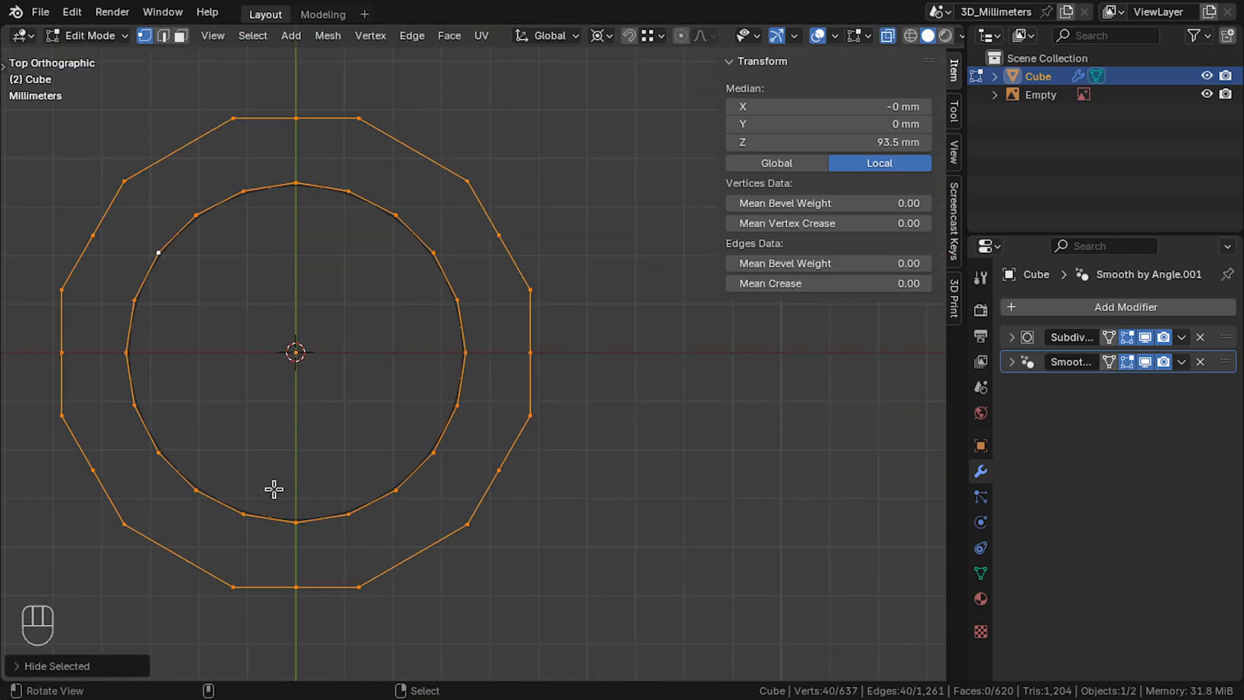
Fill the ring between the circle and the collar's bottom loop with faces, segment by segment.
left_click(291, 525)
left_click_drag(278, 492, 370, 632)
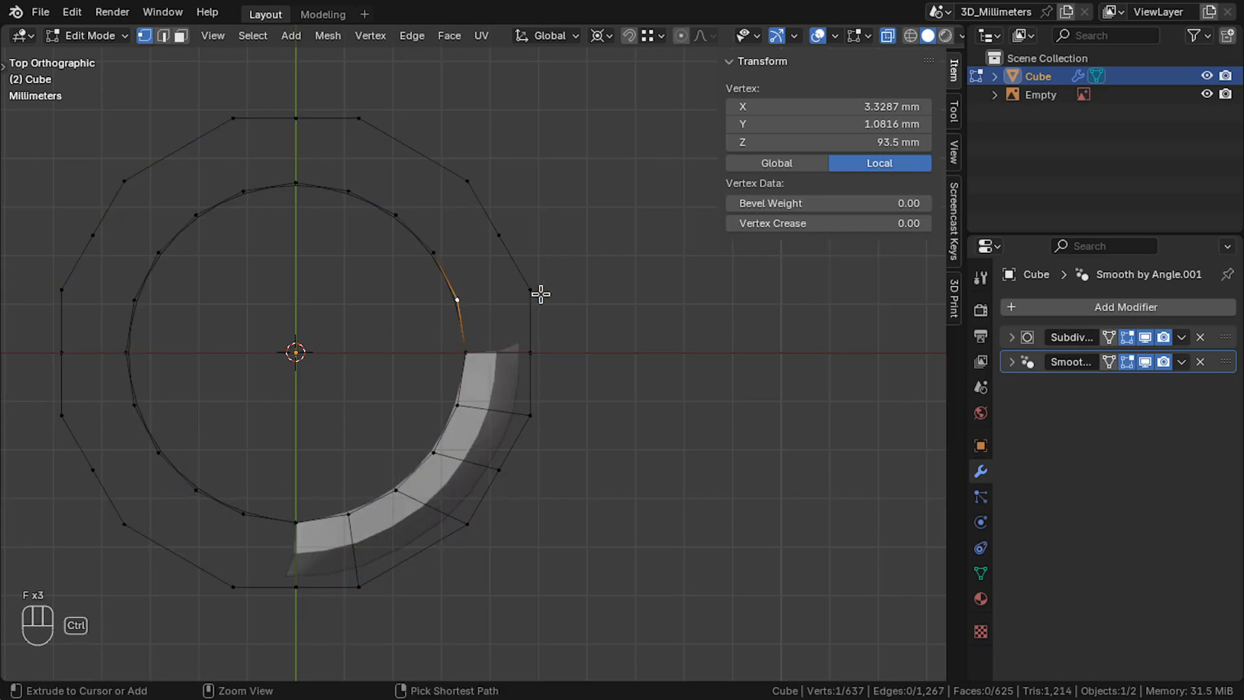
right_click(516, 228, "ctrl")
key("f")
middle_click_drag(517, 228, 547, 346, "shift")
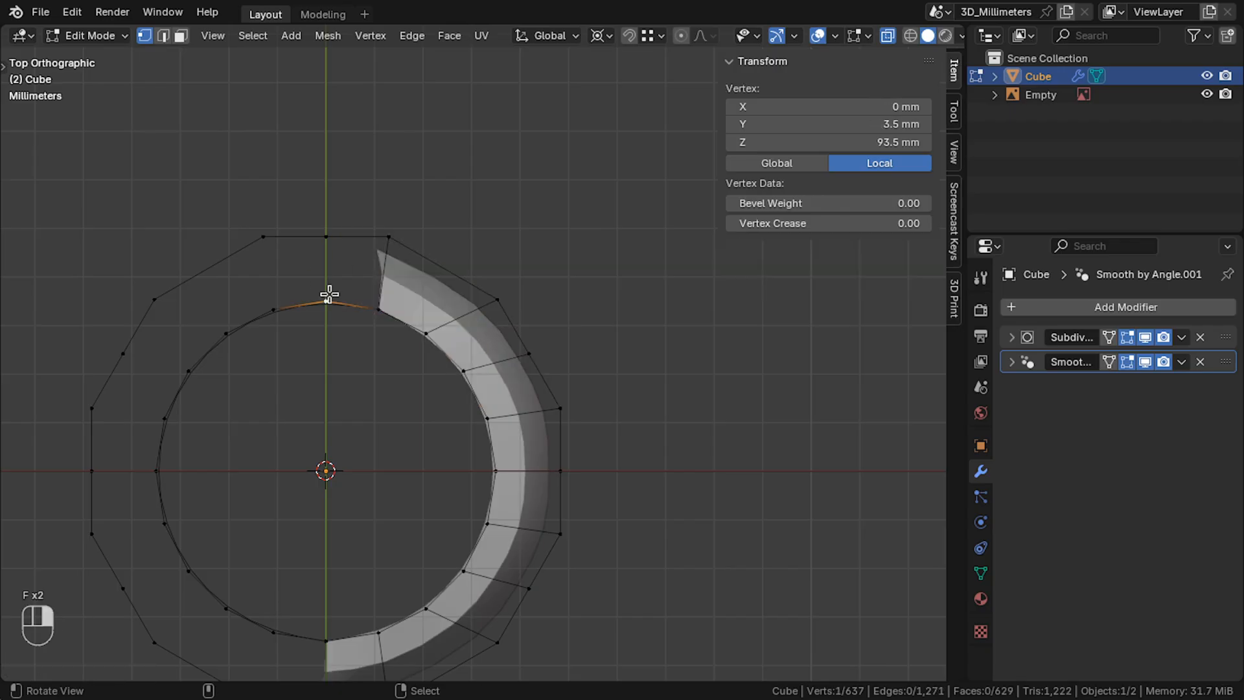
left_click(176, 382)
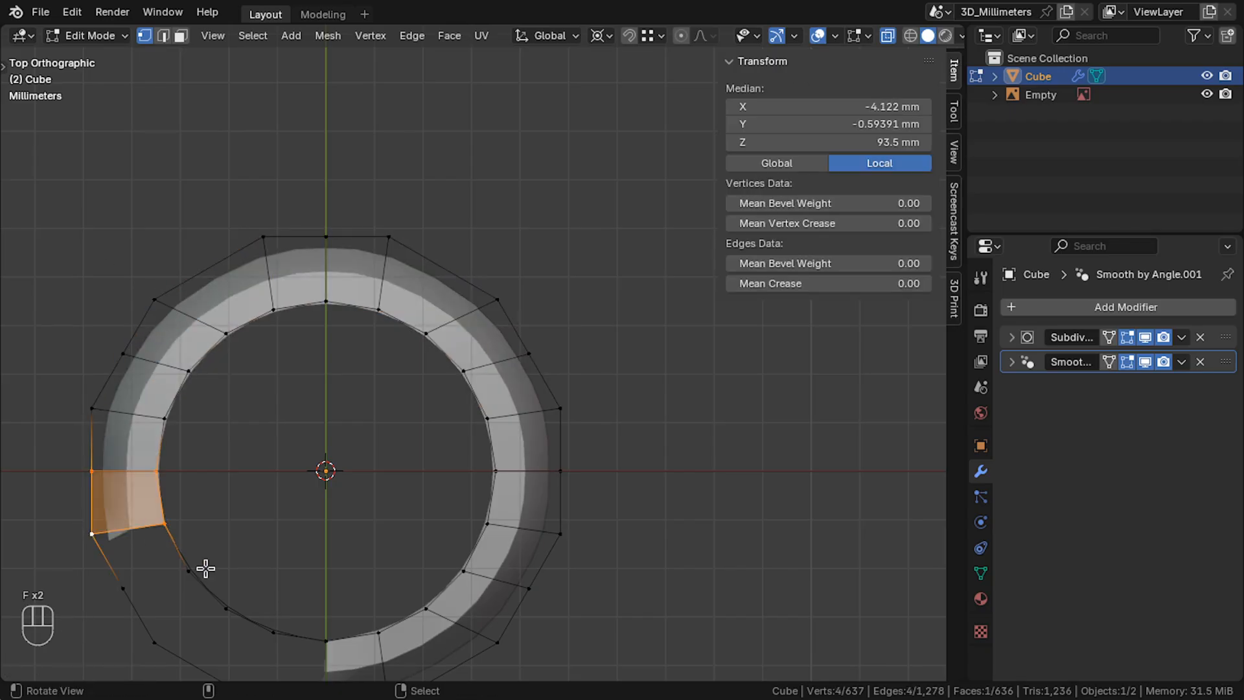
middle_click_drag(142, 583, 154, 486, "shift")
key("f")
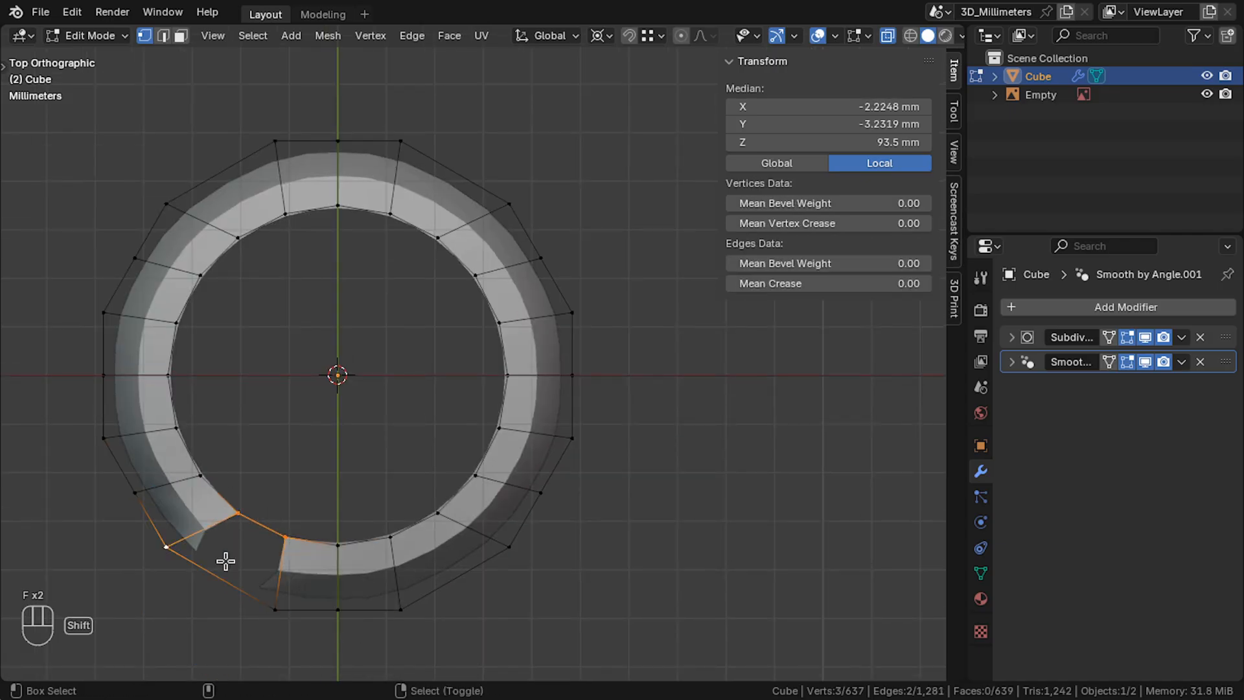
Extrude the ring's inner edge loop about 1.6 mm downward along Z.
key("KP_1")
left_click_drag(337, 577, 284, 527)
right_click(331, 466, "alt")
key("KP_1")
key("e")
key("z")
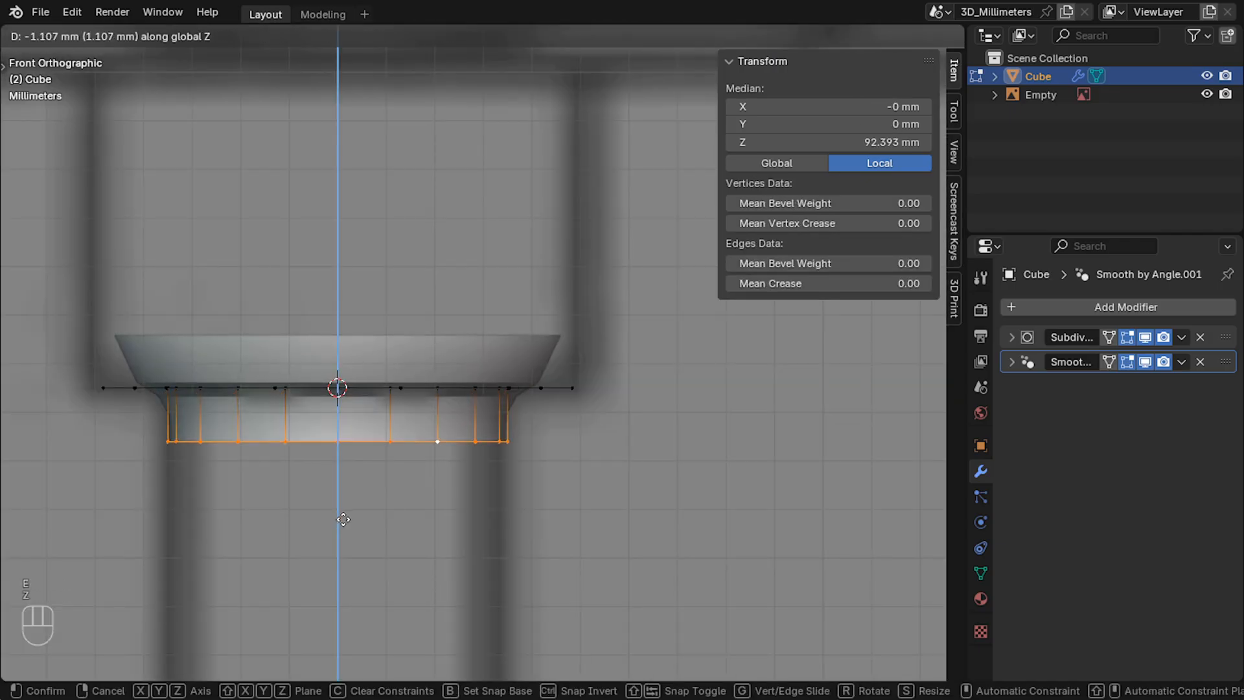
left_click(342, 543)
Move the extruded bottom loop of the collar about 3 mm down along Z, close to the shaft's top end.
scroll(342, 543, "down", 2)
key("g")
key("z")
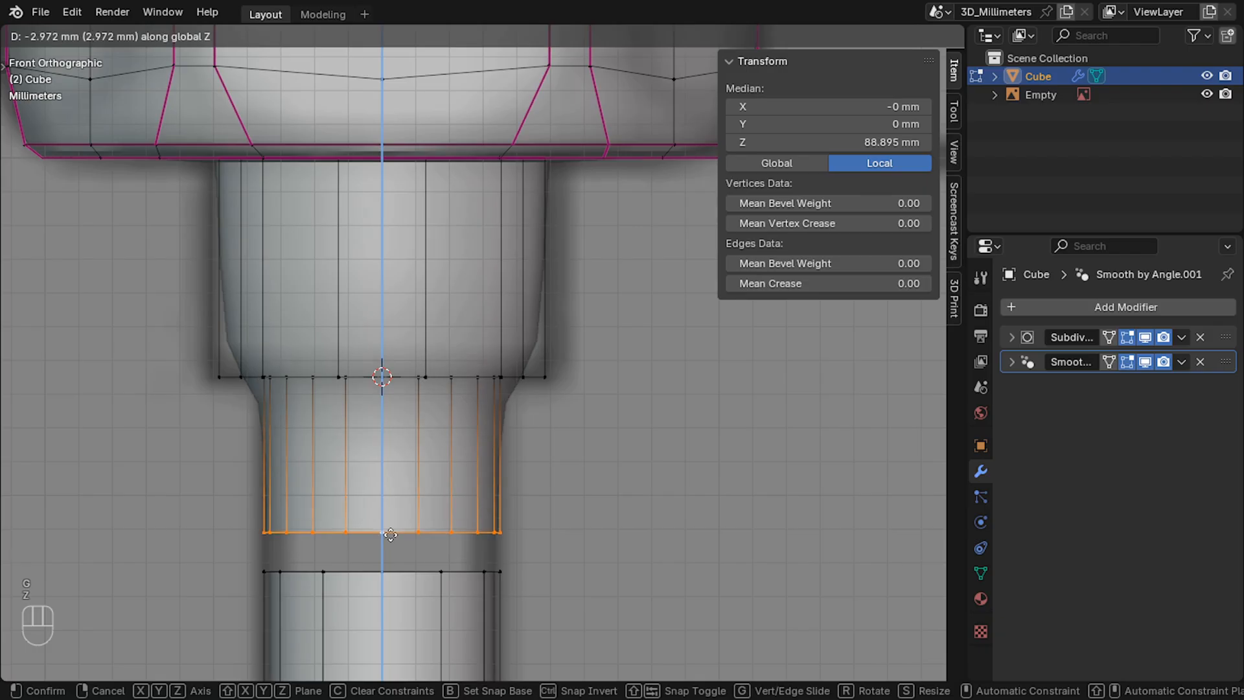
left_click(383, 515)
Select the shaft's top edge loop and lower it slightly along Z to widen the gap under the collar extension.
middle_click_drag(383, 515, 389, 429, "shift")
right_click(419, 450, "alt")
key("g")
key("z")
left_click(418, 478)
Isolate the collar extension's bottom loop and the shaft's top loop by hiding all the other geometry.
key("alt+a")
left_click_drag(222, 361, 580, 511)
key("shift+h")
middle_click_drag(578, 508, 380, 525)
Fill the quads between the two loops one by one, starting beside the X and Y axis vertices.
key("f")
middle_click_drag(459, 524, 589, 458)
key("ctrl+z")
right_click(589, 458)
scroll(588, 458, "up", 3)
right_click(521, 514)
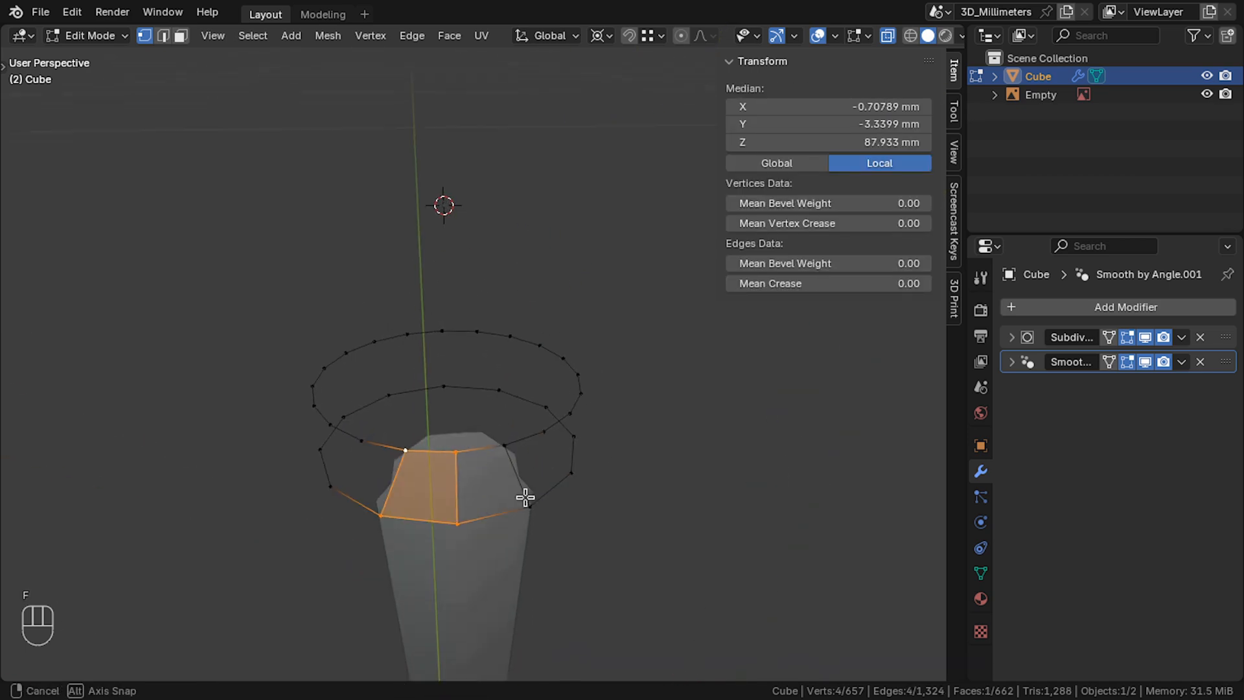
middle_click_drag(602, 460, 522, 521)
middle_click_drag(647, 491, 495, 469)
right_click(516, 572)
right_click(522, 495, "shift")
right_click(471, 498, "shift")
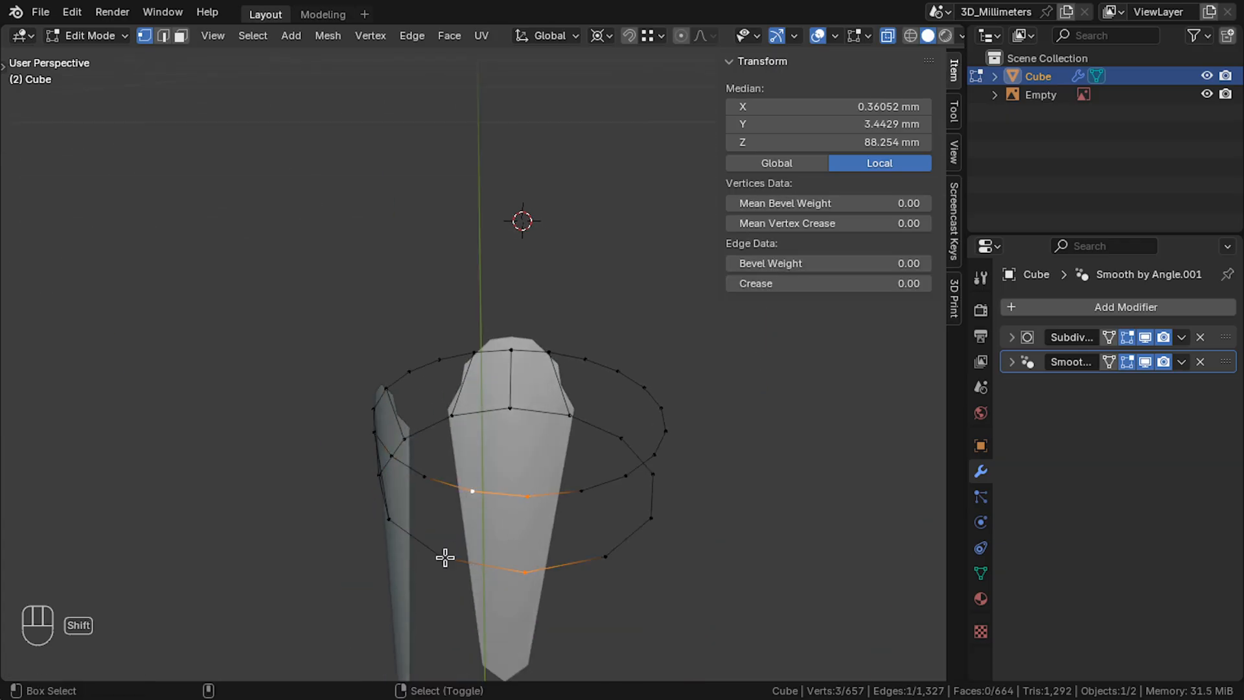
right_click(445, 559, "shift")
key("f")
right_click(568, 574)
right_click(545, 531, "ctrl")
key("f")
middle_click_drag(556, 533, 447, 573)
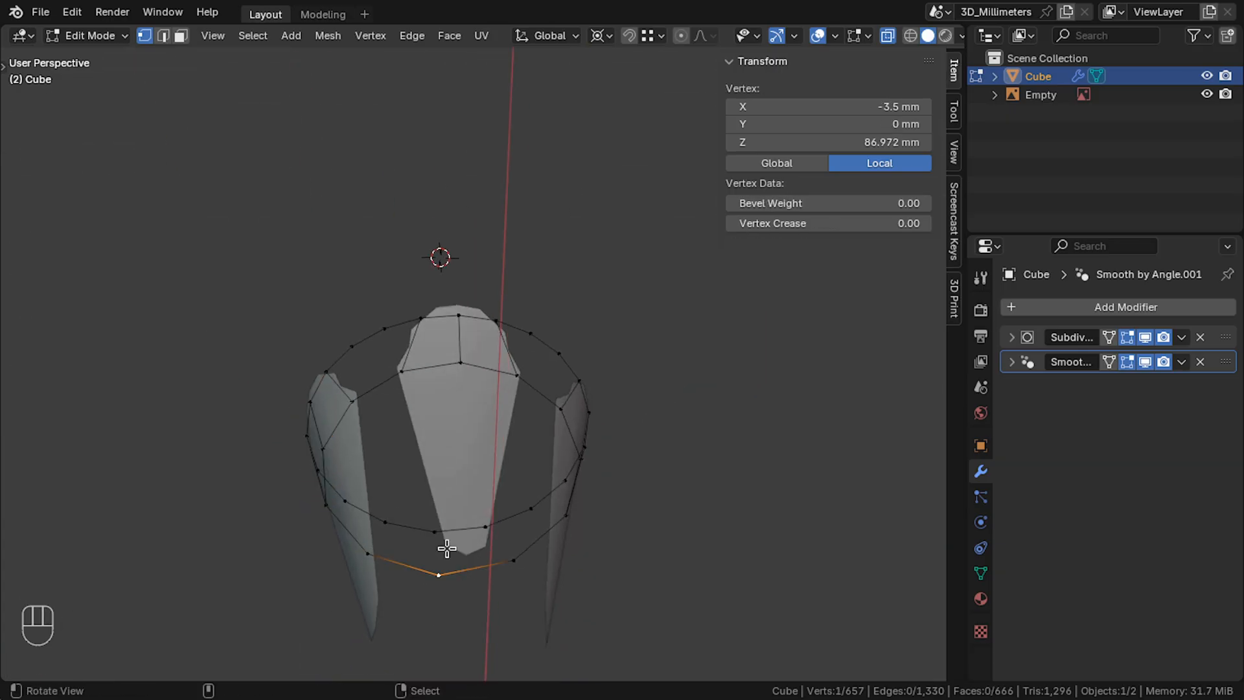
key("g")
key("Escape")
key("f")
key("f")
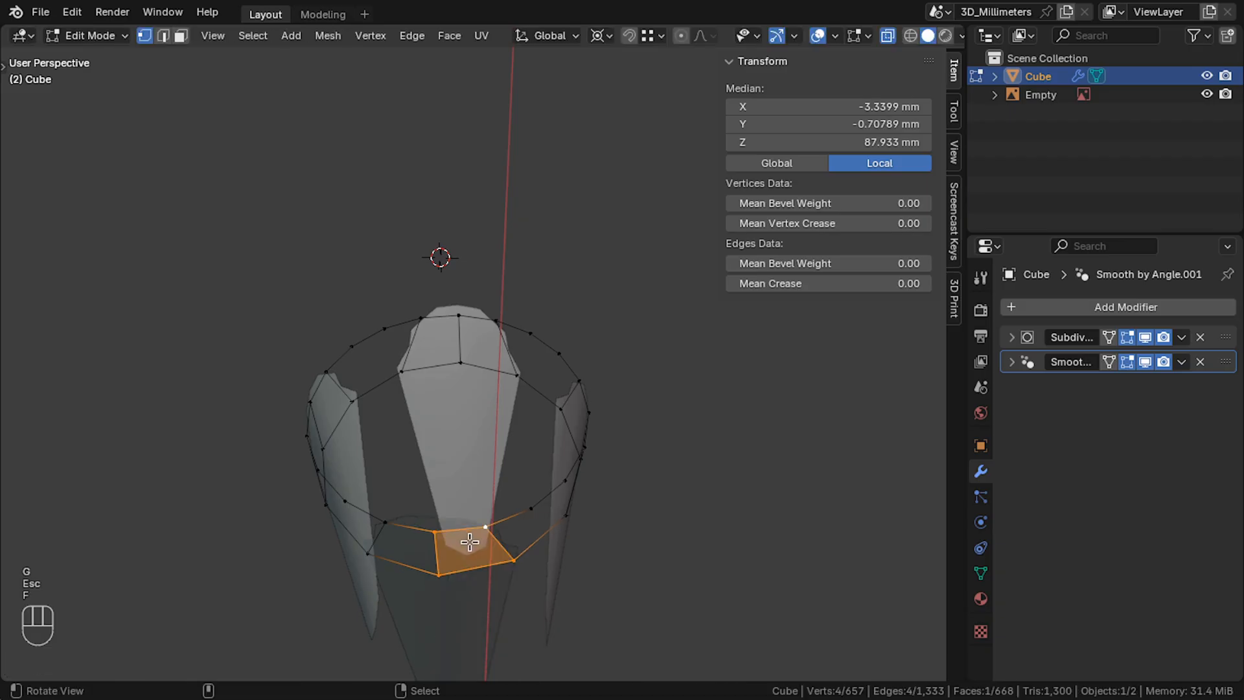
Close the remaining gaps between the two loops with triangles and diagonal quads all the way around.
middle_click_drag(479, 531, 414, 565)
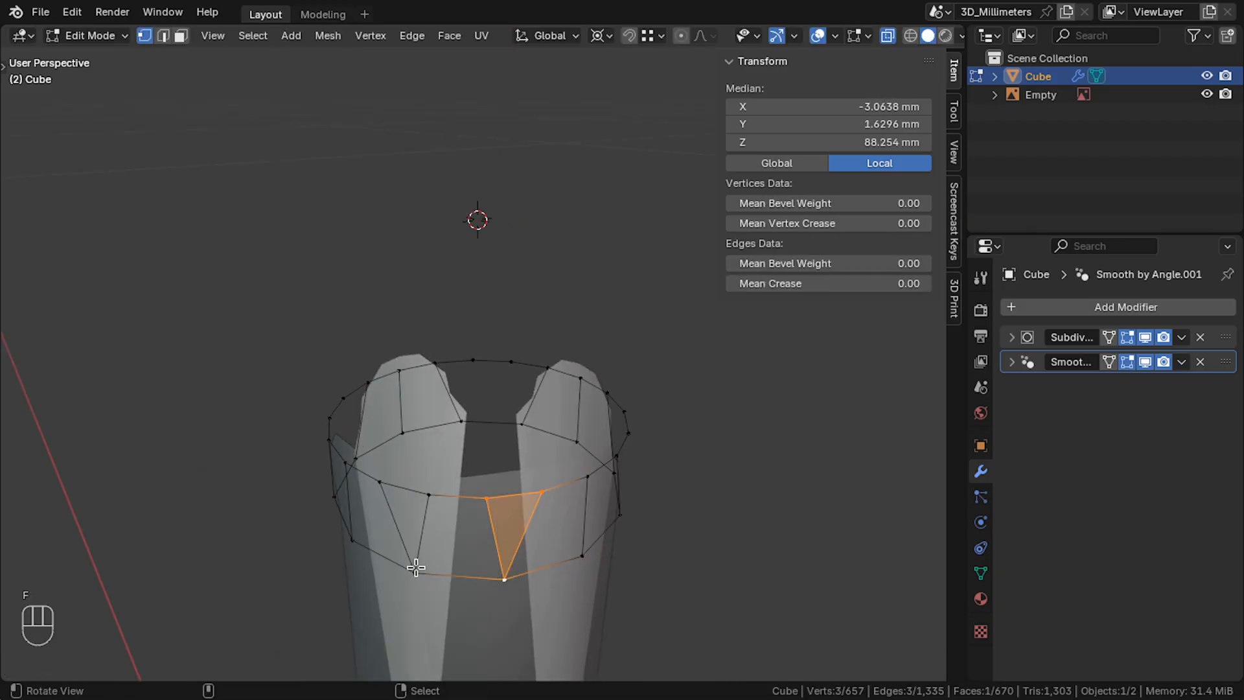
key("f")
left_click_drag(397, 508, 568, 541)
right_click(551, 548)
right_click(469, 539, "shift")
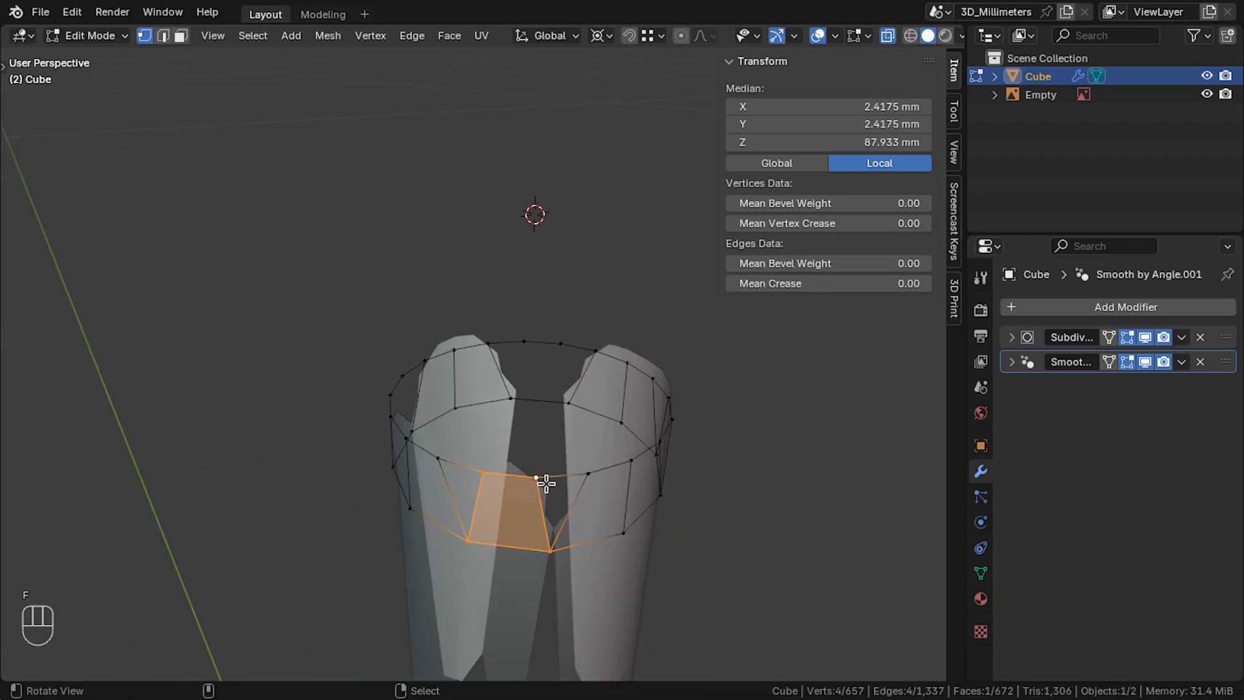
key("f")
middle_click_drag(439, 466, 528, 511)
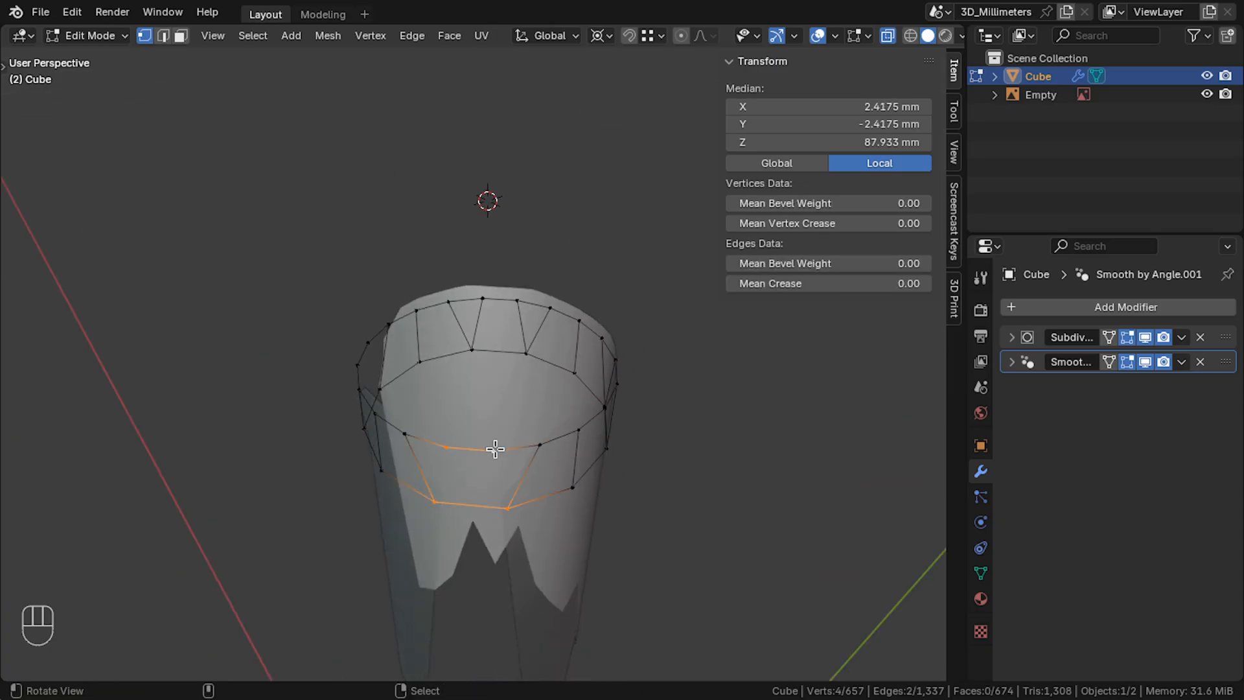
right_click(445, 447)
right_click(406, 435, "shift")
left_click_drag(406, 435, 453, 382)
right_click(463, 466, "shift")
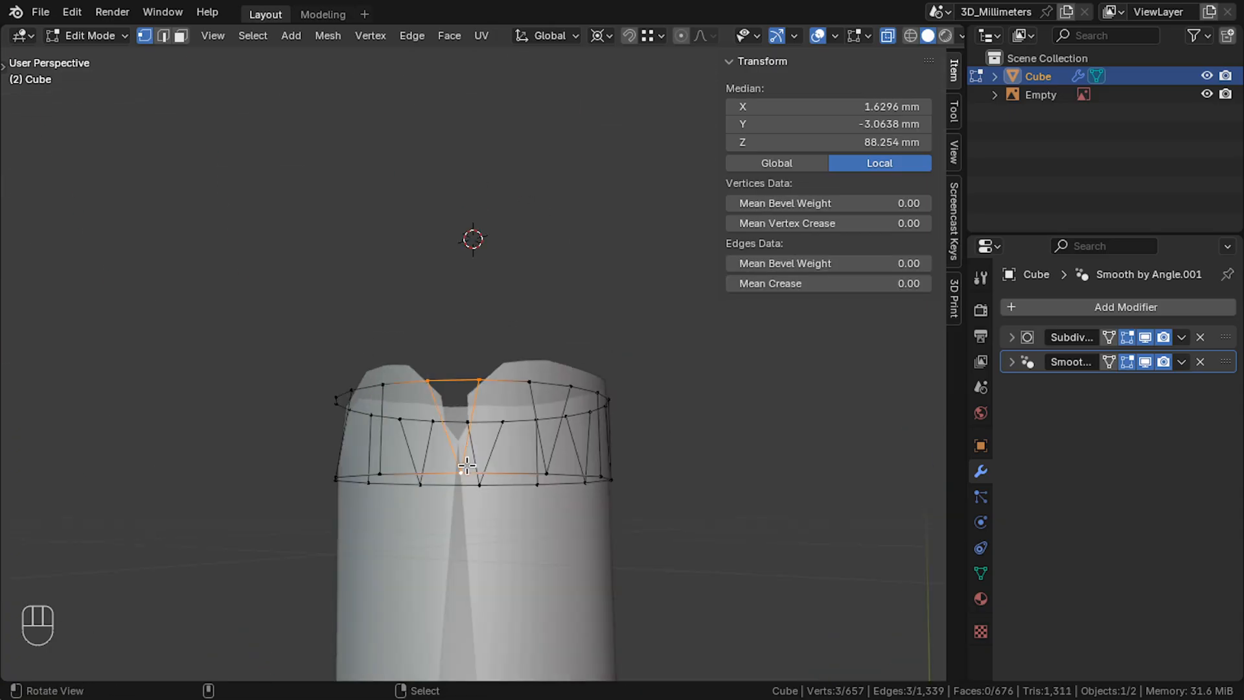
key("f")
left_click_drag(438, 436, 479, 486)
right_click(402, 523)
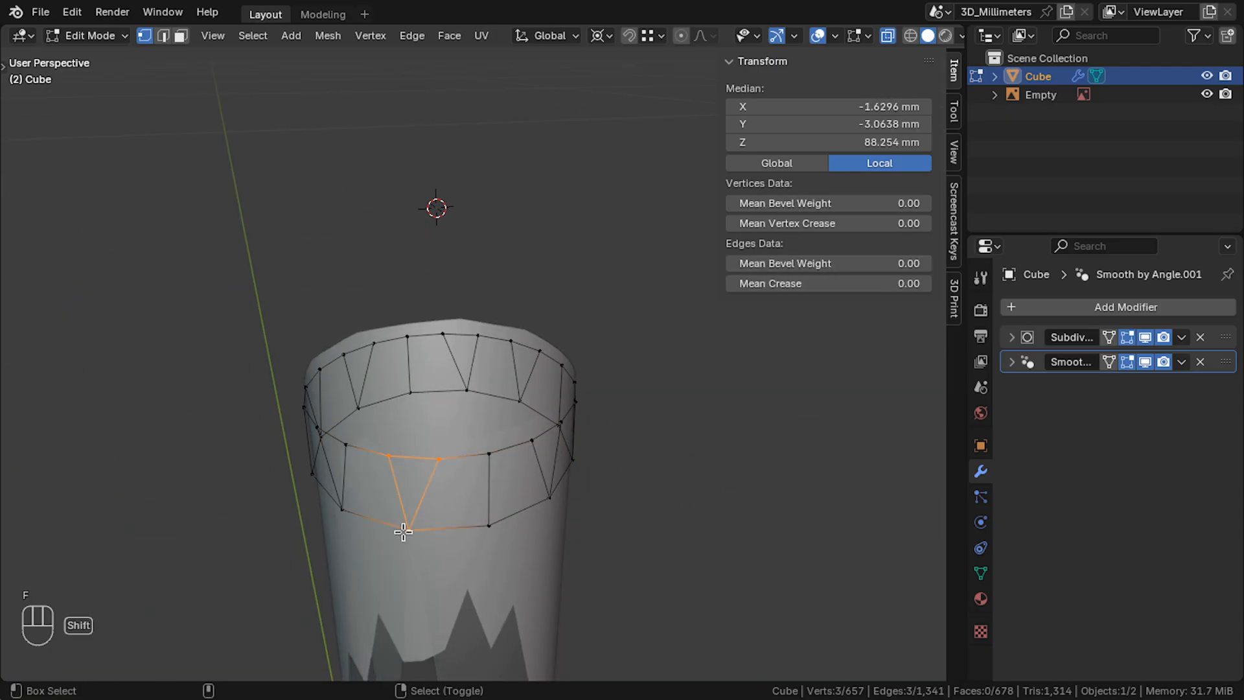
right_click(402, 532, "shift")
key("f")
left_click_drag(403, 528, 441, 533)
right_click(386, 529)
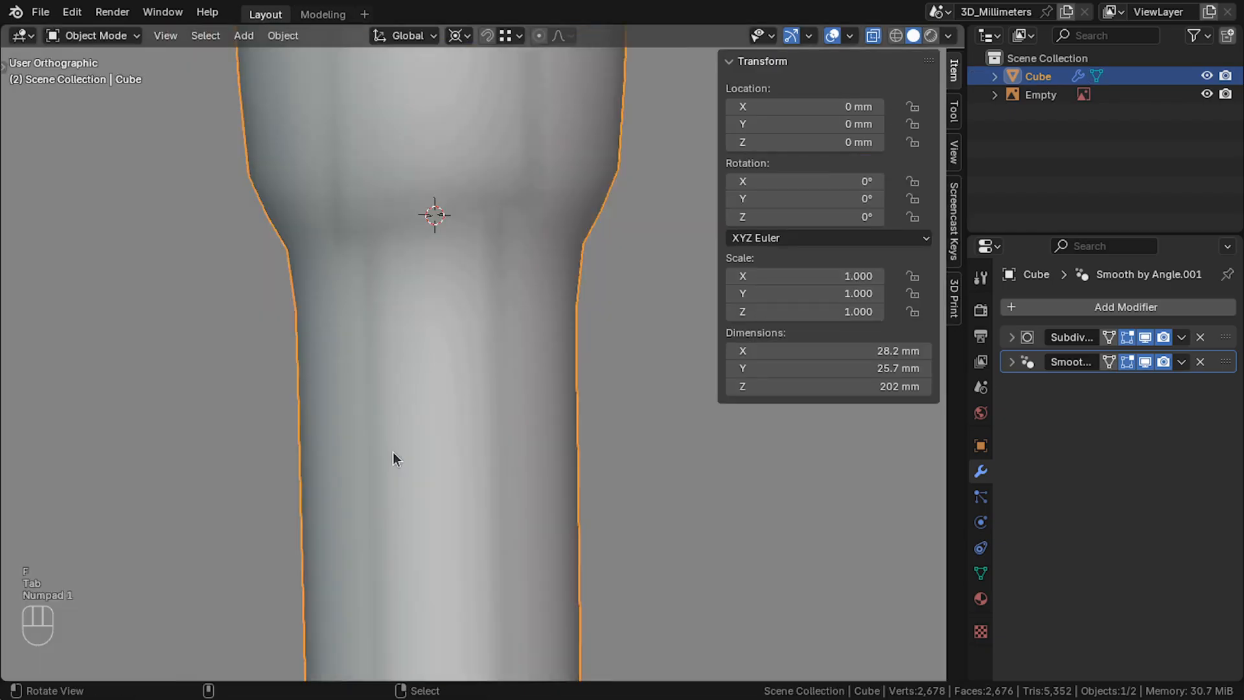
Reveal the hidden geometry and crease the collar's bottom edge loop to keep it sharp.
key("Tab")
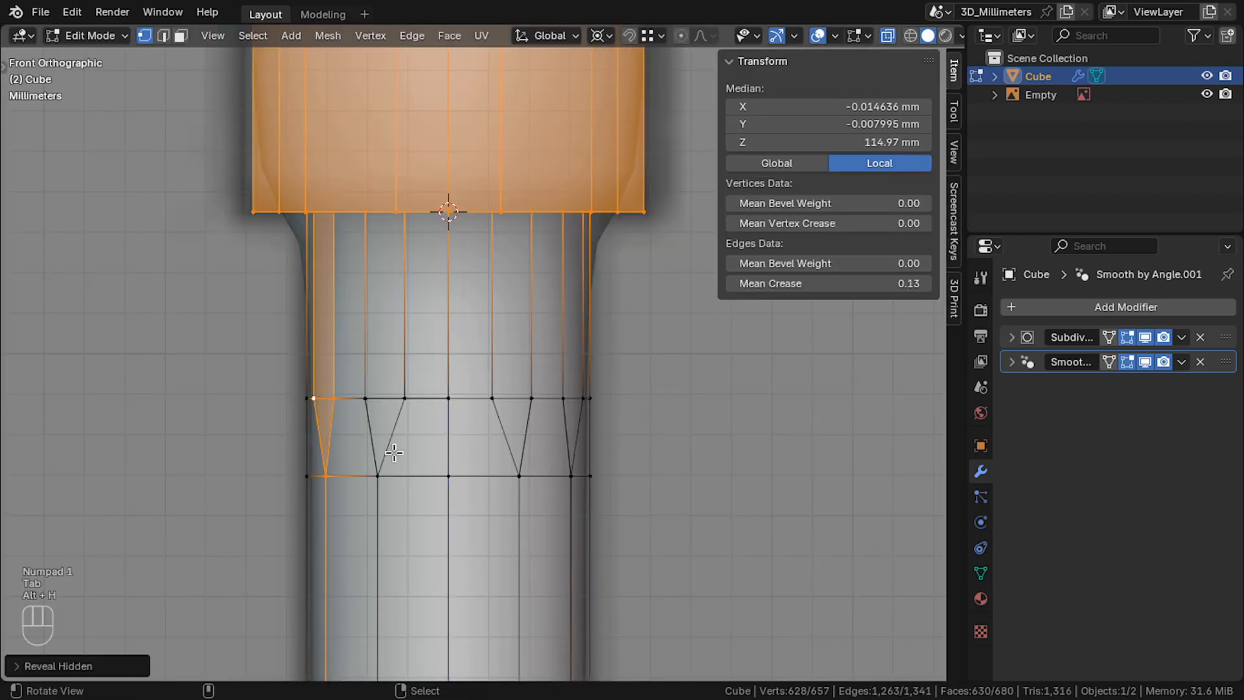
middle_click_drag(402, 272, 433, 251)
right_click(433, 251, "alt")
key("KP_1")
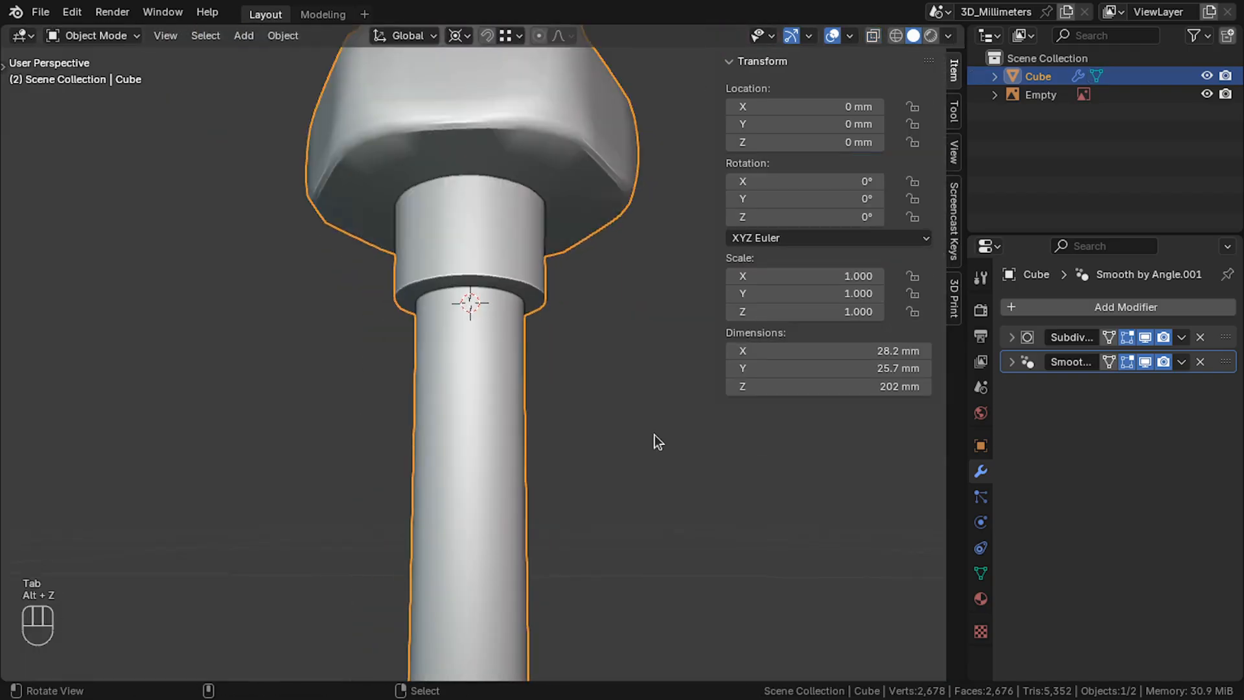
Show the Face Orientation overlay to check the normals, and merge all of the mesh's vertices by distance.
scroll(655, 434, "down", 10)
left_click(849, 35)
left_click(757, 368)
key("Tab")
key("a")
key("m")
left_click(454, 379)
key("Tab")
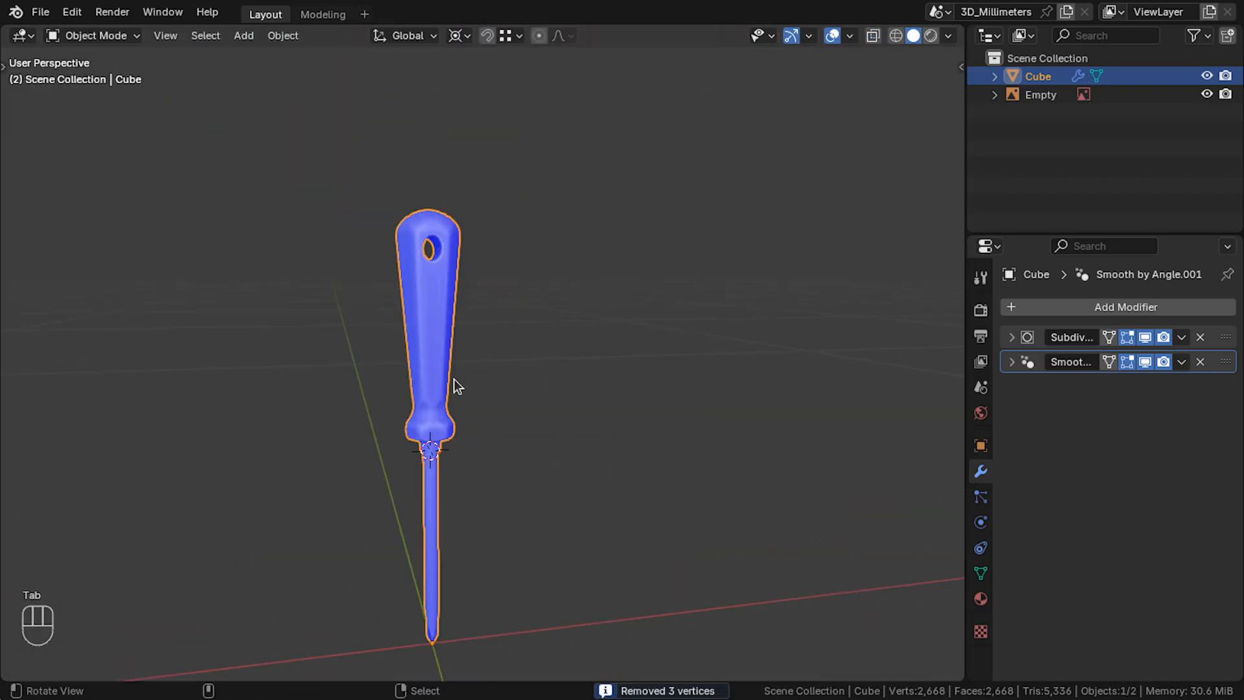
scroll(434, 417, "up", 5)
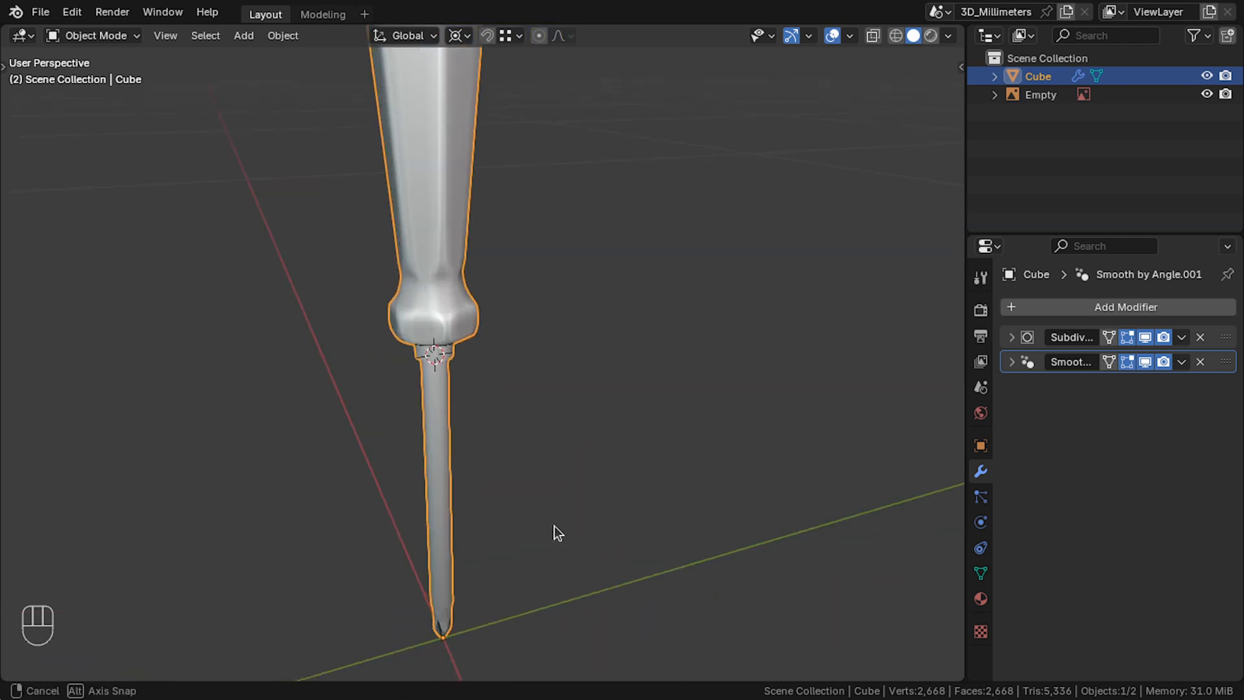
Lower the reference image's opacity until it disappears from the front view, and reselect the screwdriver object.
key("KP_1")
scroll(562, 487, "down", 2)
scroll(570, 496, "up", 3)
left_click(734, 410)
scroll(733, 411, "down", 2)
scroll(545, 306, "up", 2)
left_click(1041, 94)
left_click(980, 522)
left_click_drag(1166, 522, 1116, 519)
left_click(1150, 416)
left_click(502, 606)
scroll(522, 608, "down", 3)
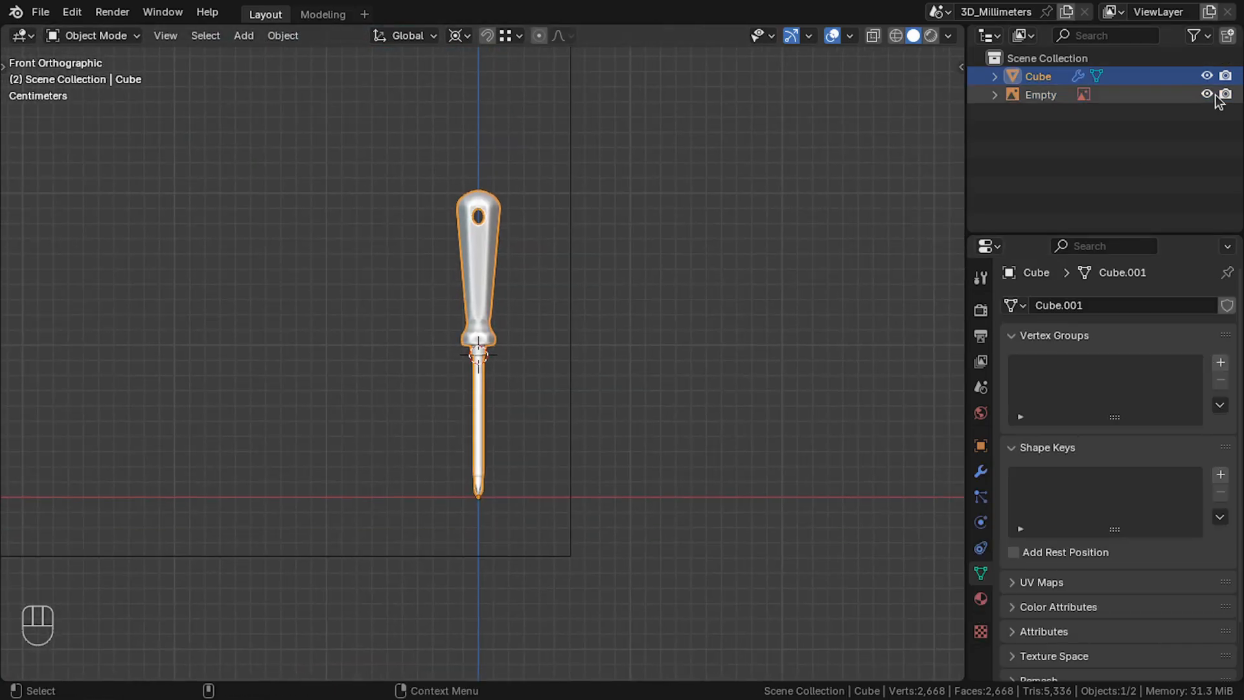
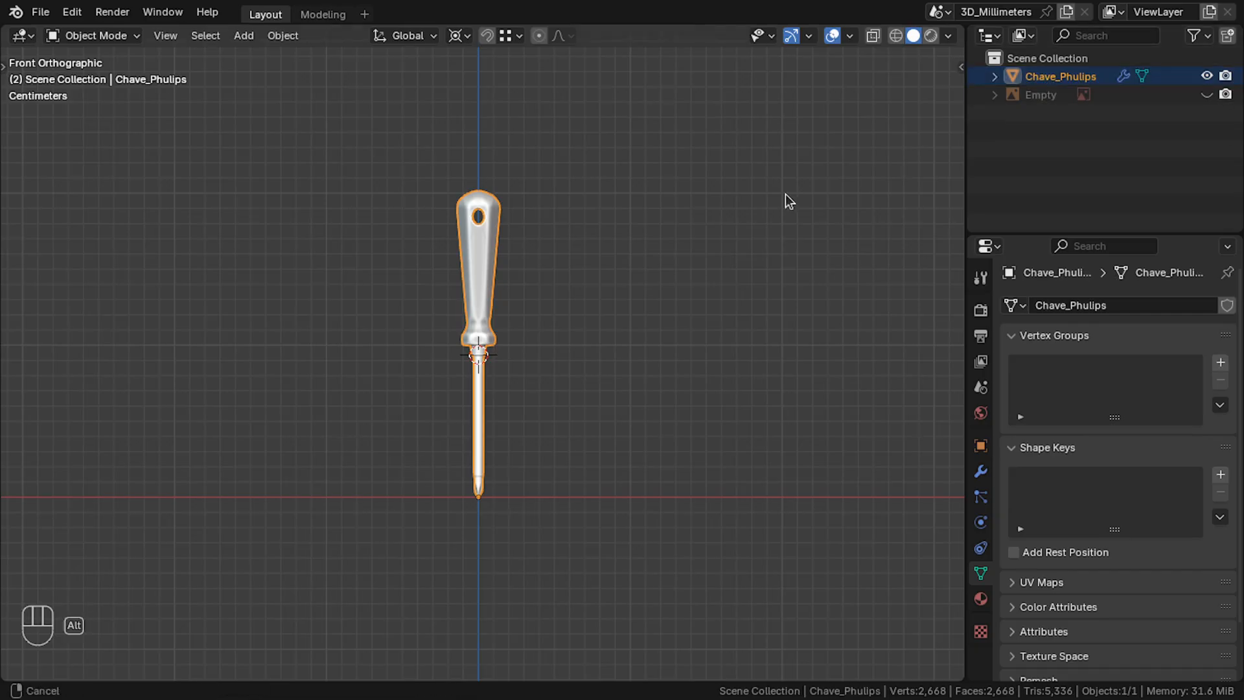
Save the Blender file with the finished screwdriver.
scroll(702, 228, "up", 2)
left_click(40, 11)
left_click(75, 136)
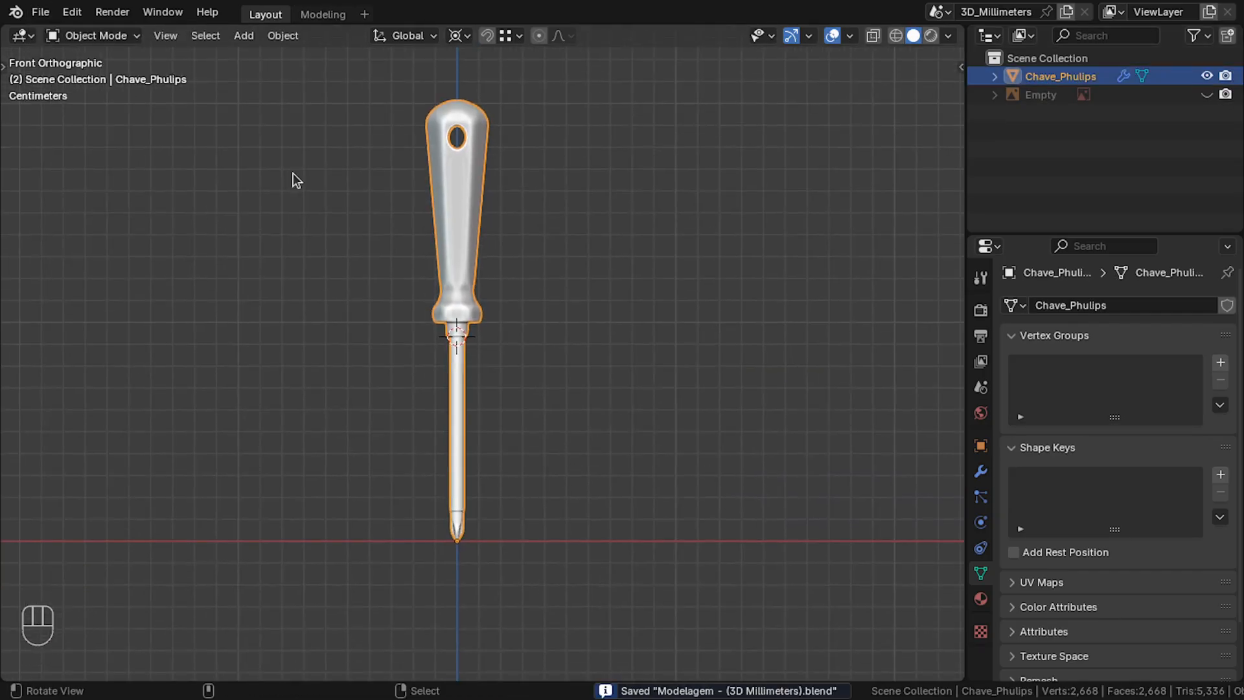
Append the Parafuso screw object from its saved Blender file.
left_click(40, 12)
left_click(32, 225)
left_click(389, 183)
left_click(1069, 637)
Move the Parafuso screw down along Z until the screwdriver's tip sits in the recess of its head.
scroll(658, 561, "up", 2)
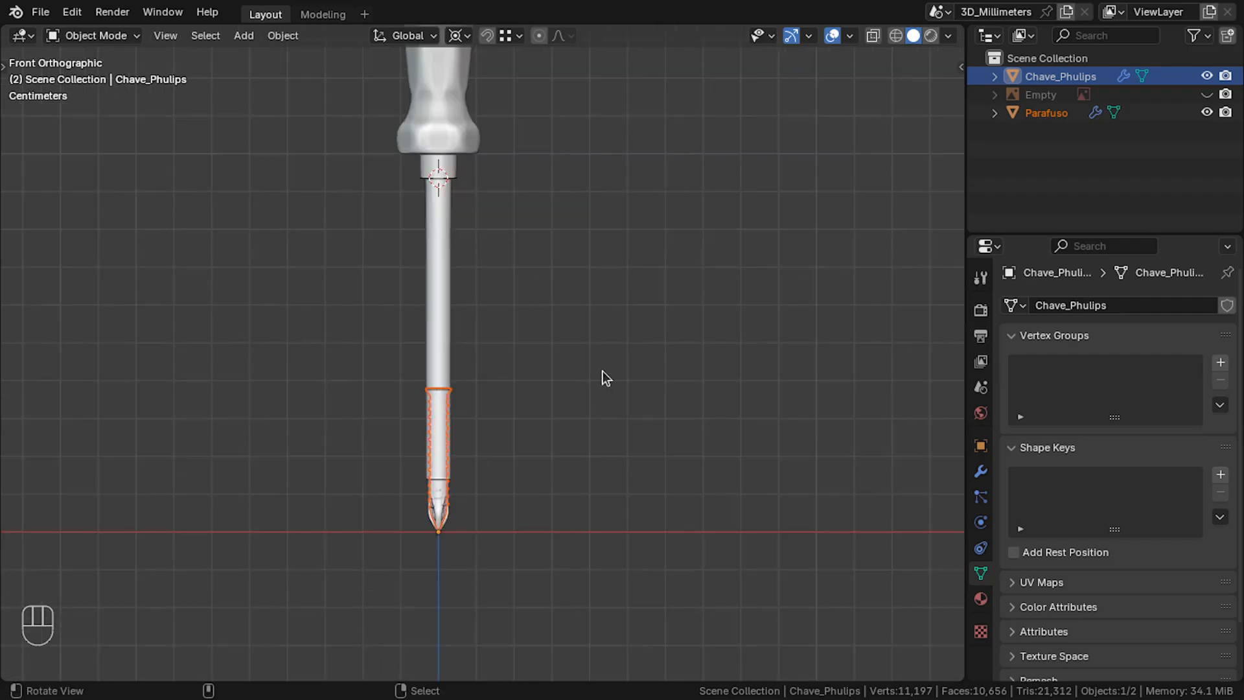
left_click(1036, 114)
key("g")
key("z")
left_click(470, 565)
middle_click_drag(470, 565, 518, 454)
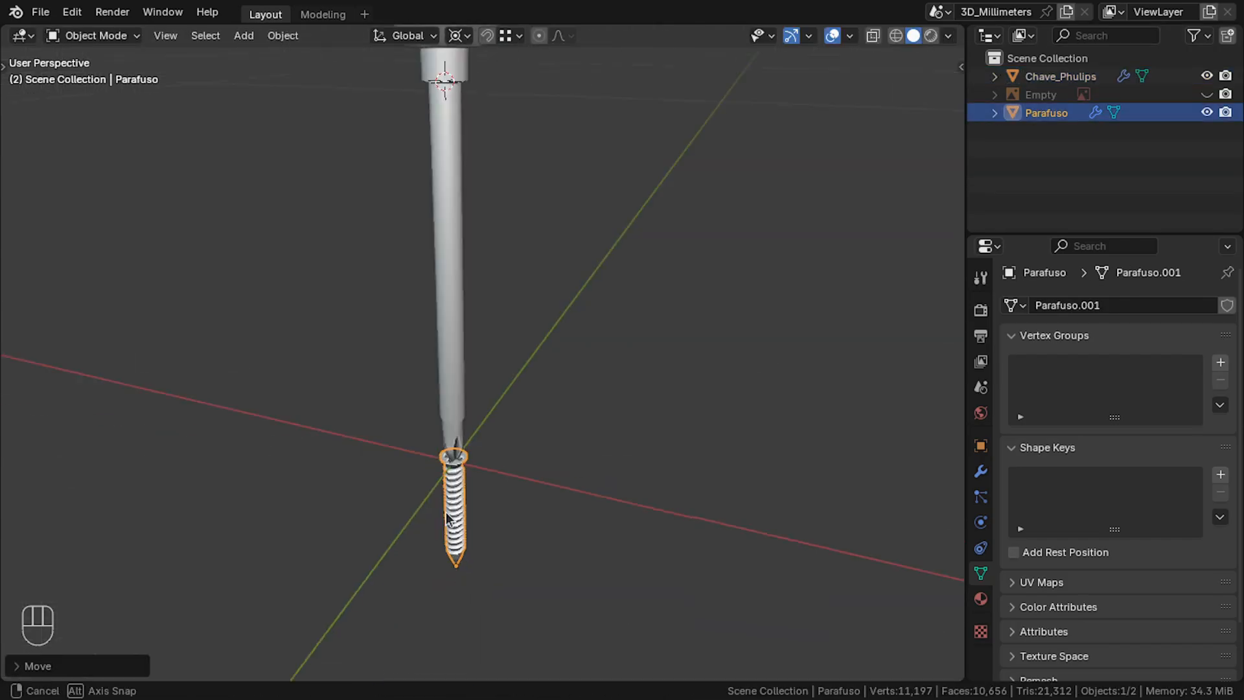
scroll(575, 397, "up", 5)
key("g")
key("z")
left_click(587, 401)
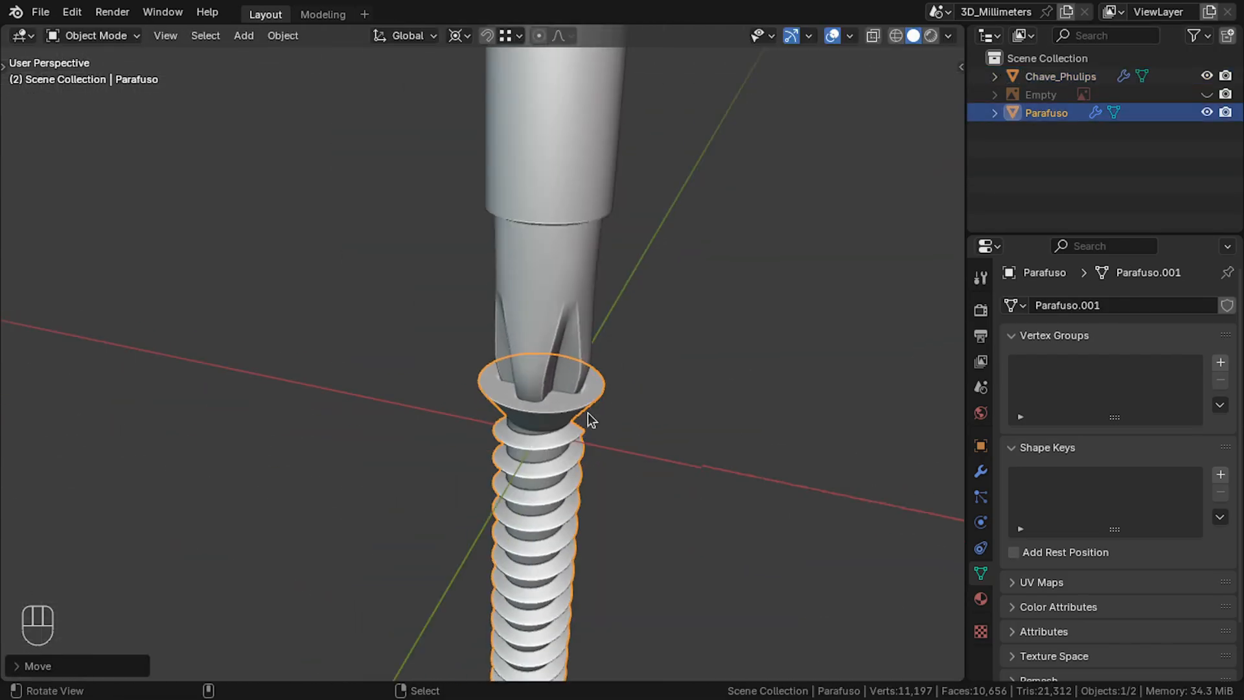
Reset the 3D cursor to the world origin and rotate the screwdriver and screw together by 90° in the front view.
key("KP_1")
left_click(527, 239, "shift")
scroll(535, 389, "down", 3)
key("KP_Decimal")
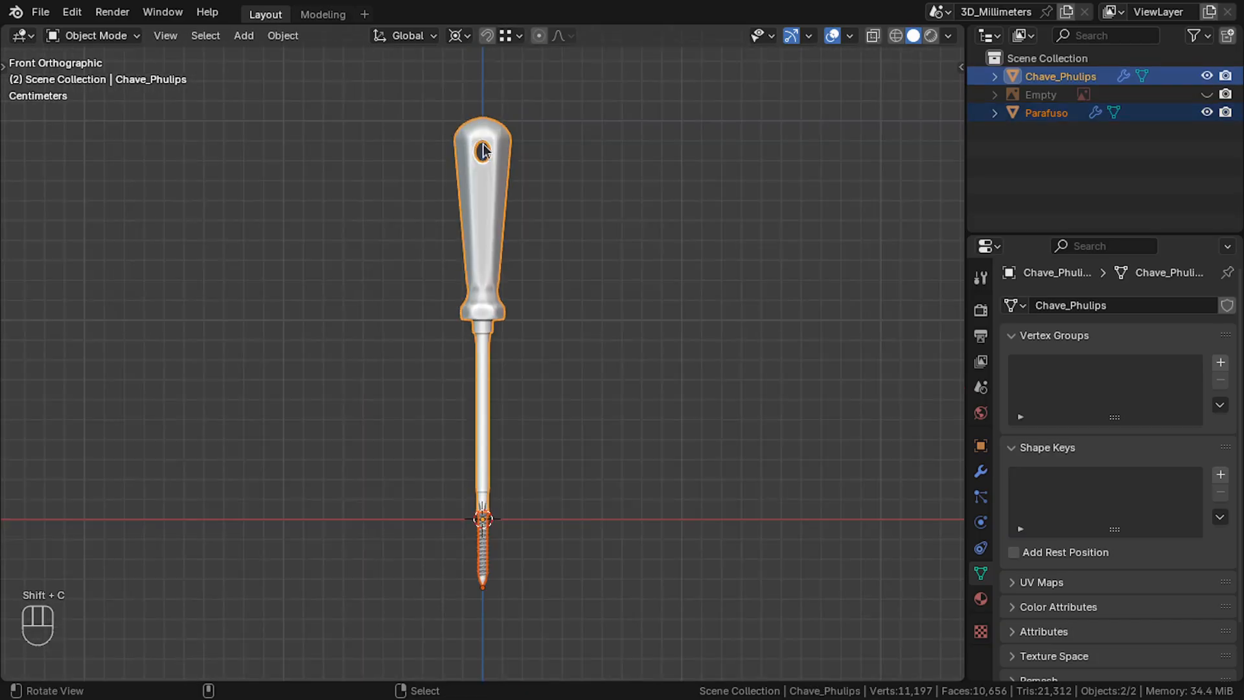
key("r")
key("KP_9")
key("KP_0")
key("KP_Enter")
key("alt+a")
middle_click_drag(636, 521, 529, 395)
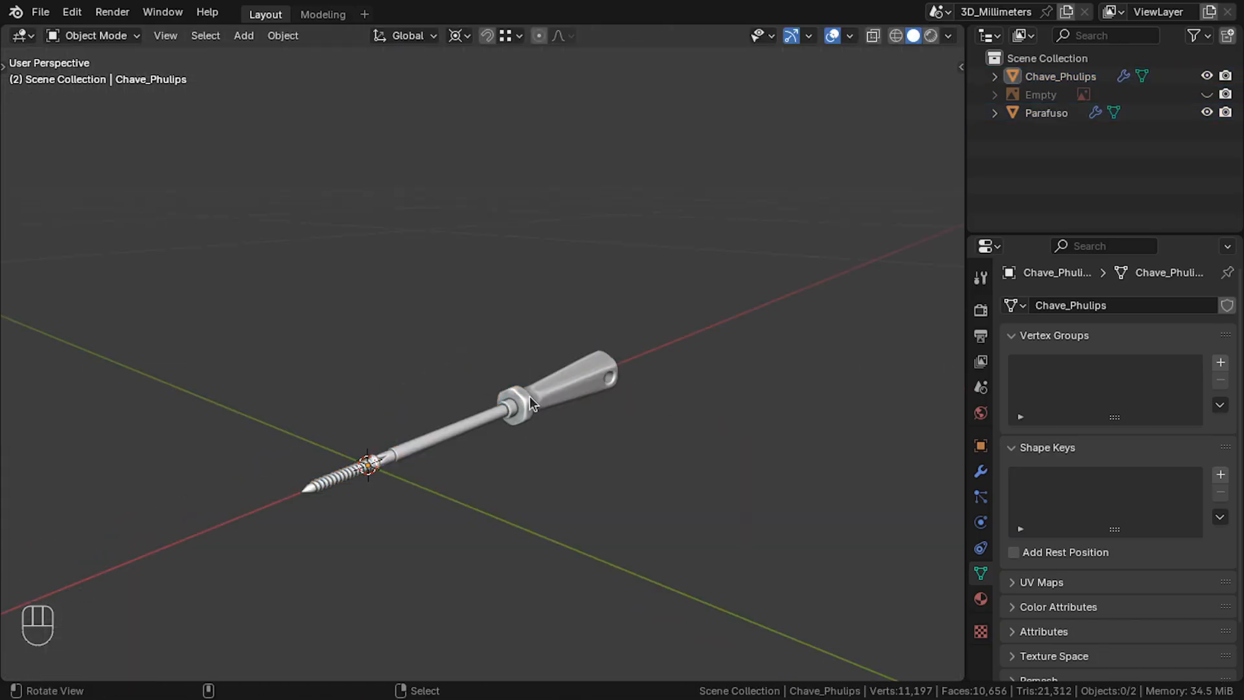
Select both the screwdriver and the screw and rotate them -90° about the global X axis.
key("ctrl+z")
left_click(530, 397)
key("ctrl+a")
left_click(376, 467)
middle_click_drag(494, 467, 558, 452)
left_click(464, 410, "shift")
type("rx")
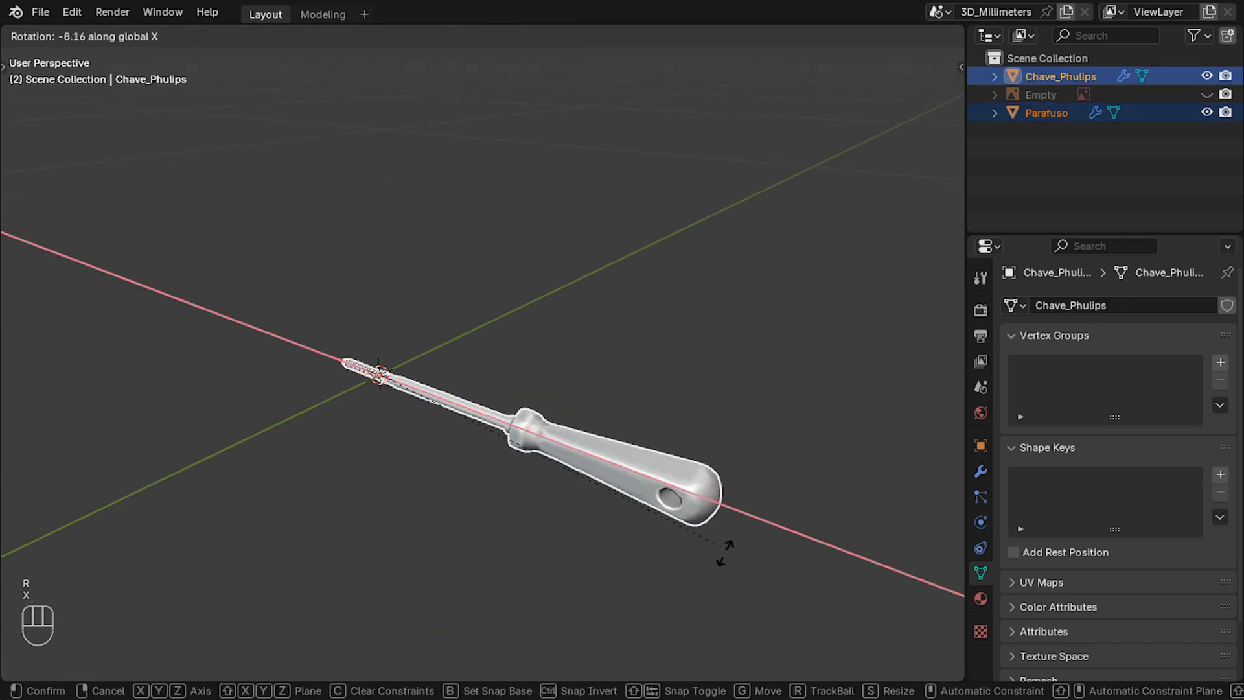
type("-90")
key("Return")
key("ctrl+z")
key("ctrl+a")
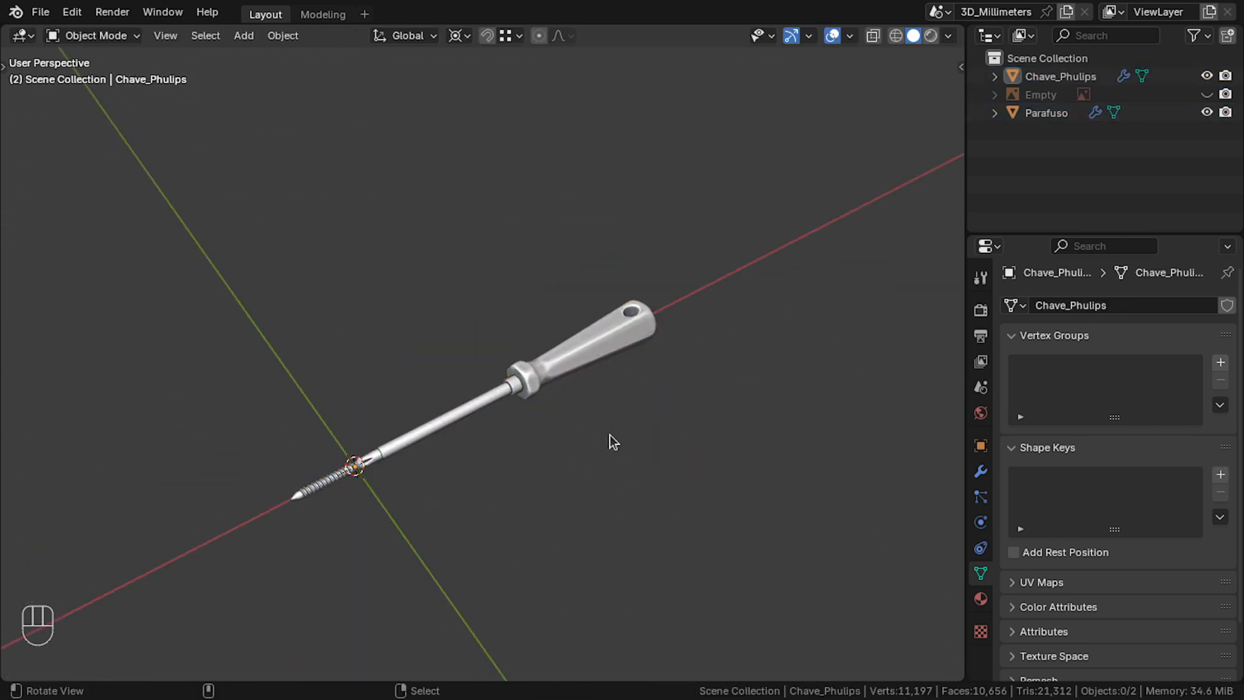
Save the file with the screwdriver and screw lying along the X axis.
scroll(481, 361, "up", 3)
mouse_move(480, 362)
middle_mouse_down()
mouse_move(512, 360)
mouse_move(686, 242)
mouse_move(714, 428)
mouse_move(555, 464)
mouse_move(517, 434)
middle_mouse_up()
left_click(40, 12)
left_click(65, 128)
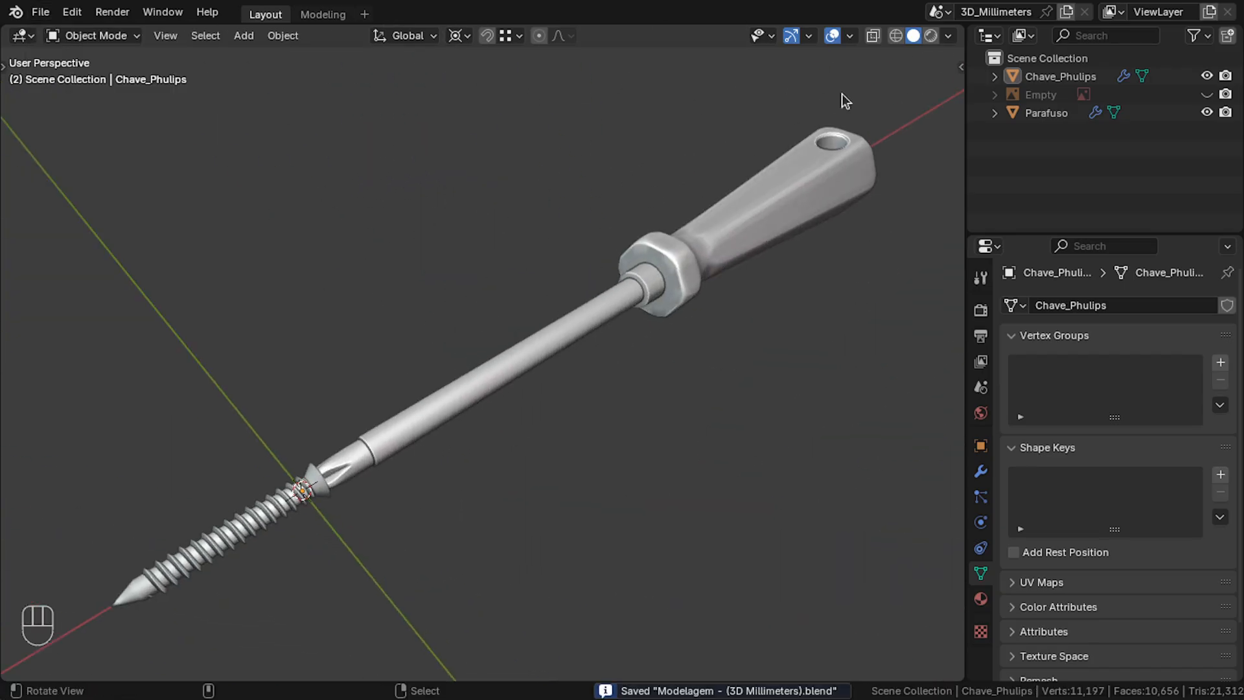
Put Chave_Phulips in Vertex Paint mode and fill its whole mesh with a green brush color.
left_click(948, 36)
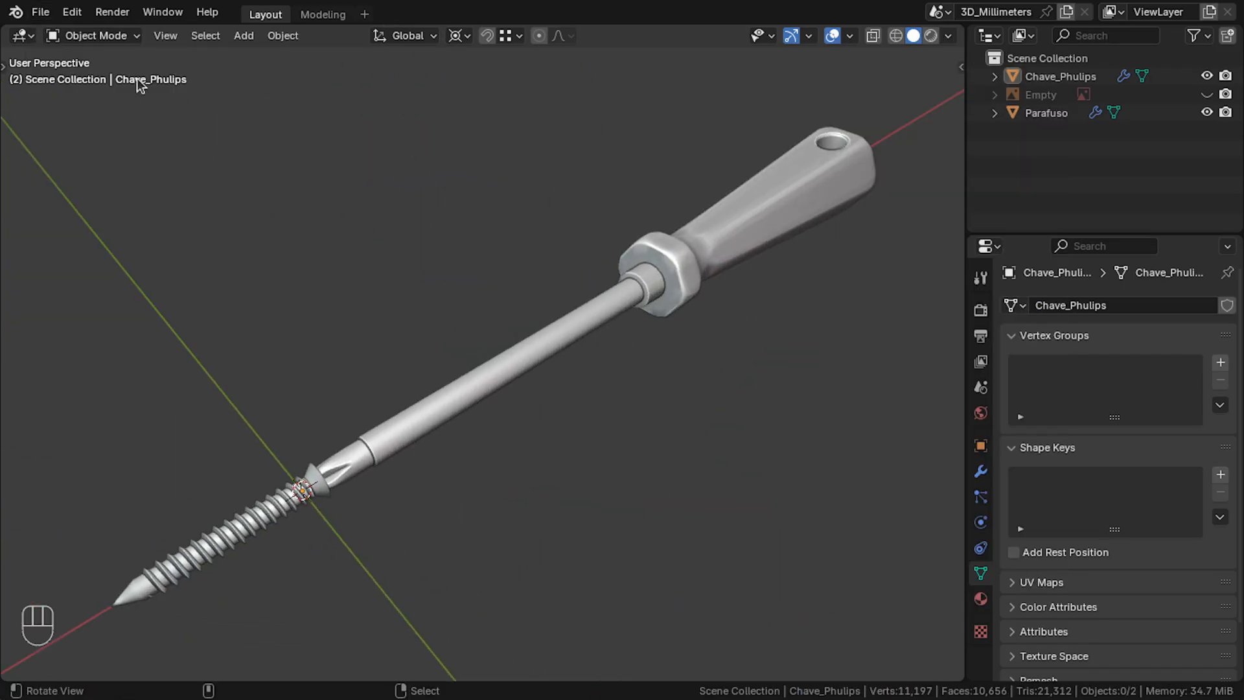
left_click(107, 118)
left_click(980, 336)
left_click(980, 310)
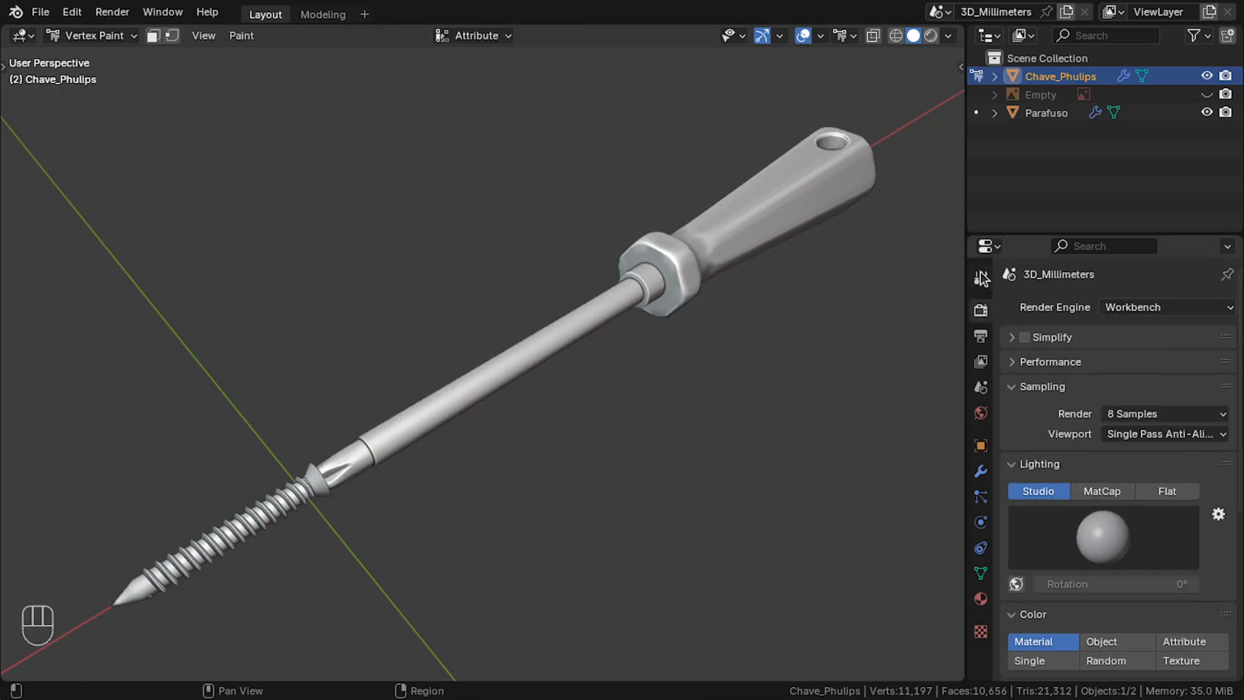
left_click(981, 278)
scroll(1205, 431, "down", 3)
key("ctrl+x")
key("ctrl+x")
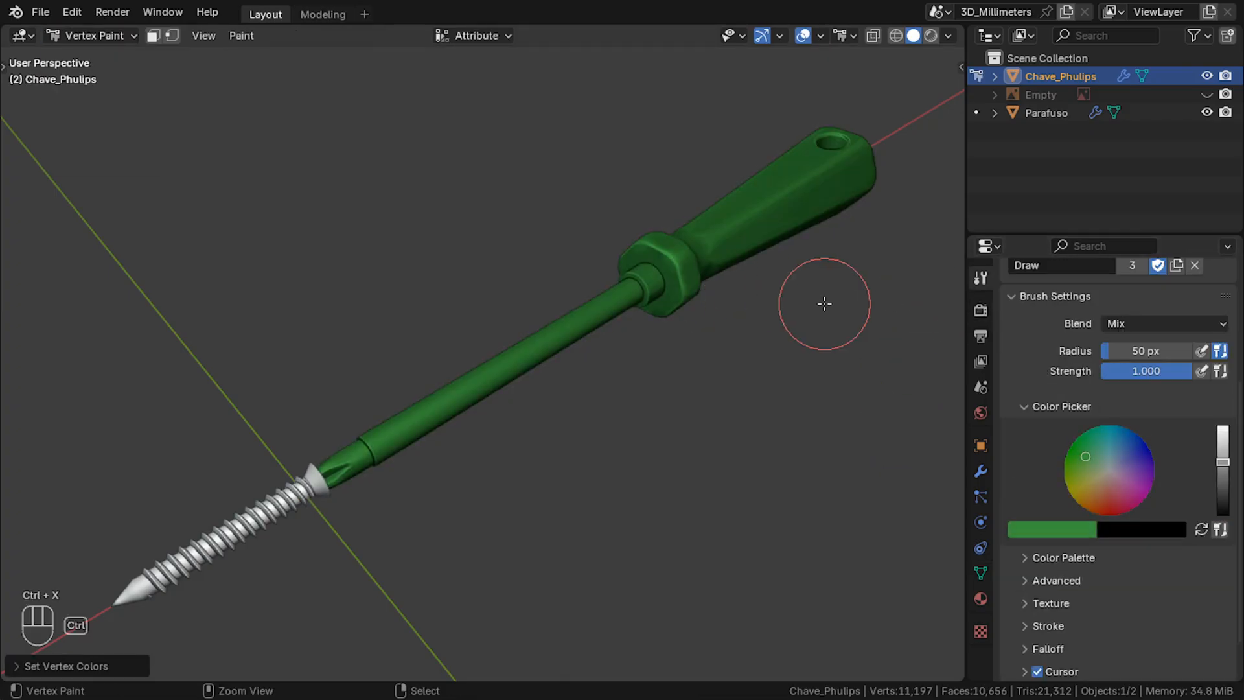
In Edit Mode with X-ray on, select an edge loop around the shaft and grow the selection along the shaft.
key("Tab")
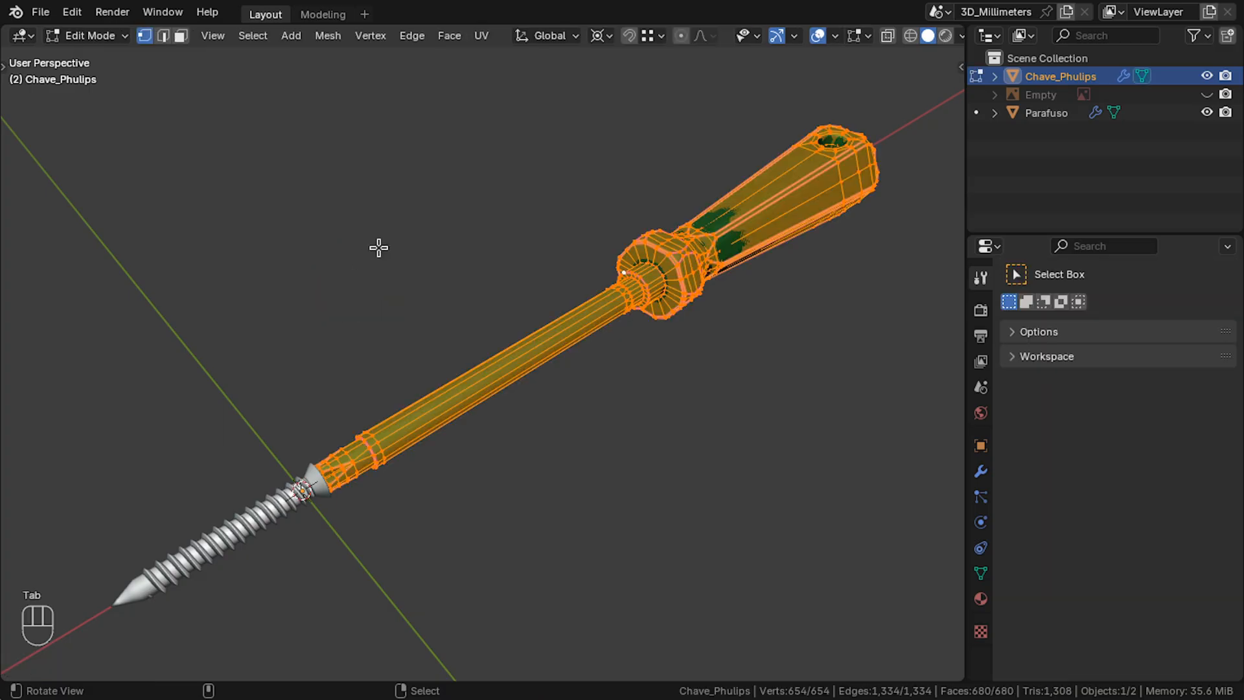
scroll(645, 318, "up", 3)
left_click(304, 523, "alt")
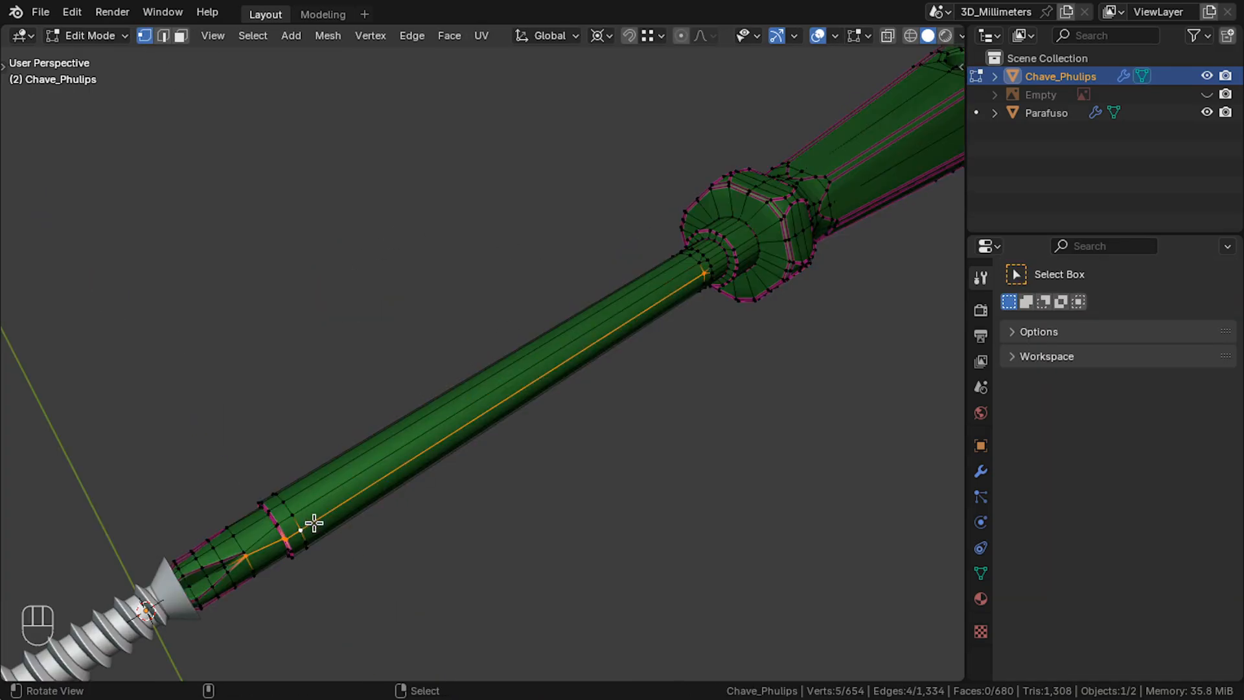
key("alt+z")
key("KP_7")
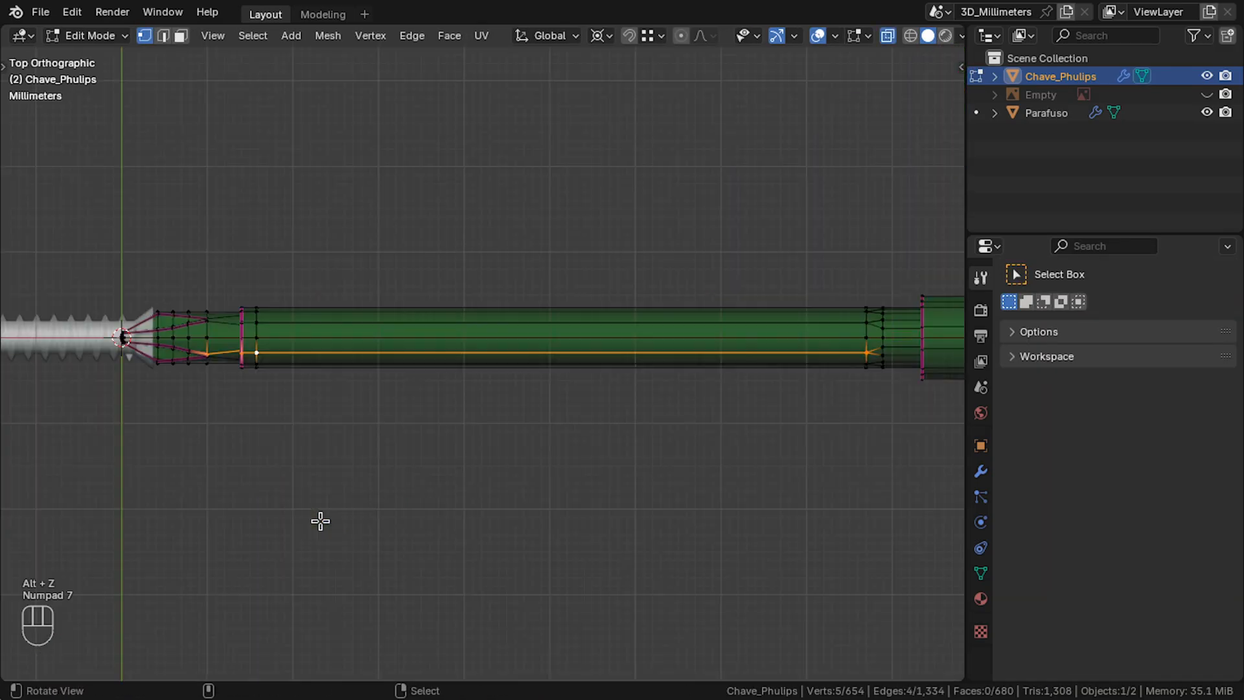
left_click(280, 402, "alt")
key("ctrl+KP_Add")
key("ctrl+KP_Add")
key("ctrl+KP_Add")
middle_click_drag(280, 402, 638, 327)
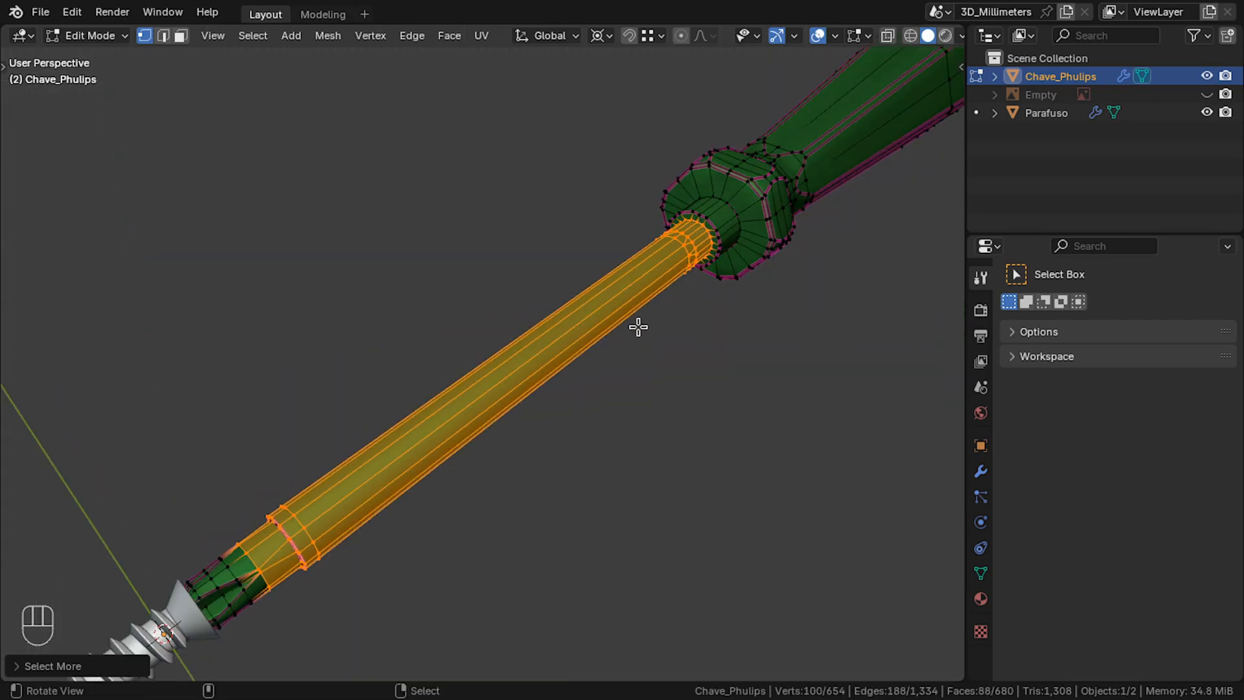
Grow the shaft selection further to include the collar below the handle, and return to Vertex Paint mode.
key("alt+z")
key("alt+z")
key("KP_7")
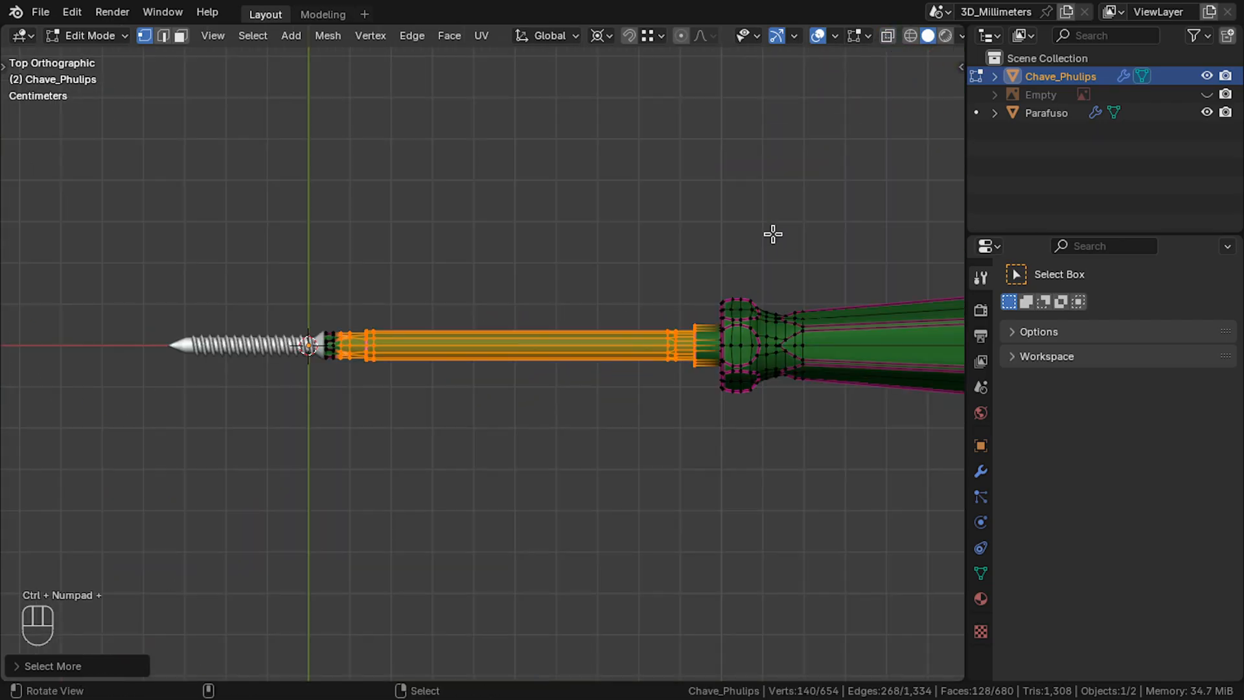
middle_click_drag(559, 393, 453, 311)
left_click(90, 35)
left_click(100, 116)
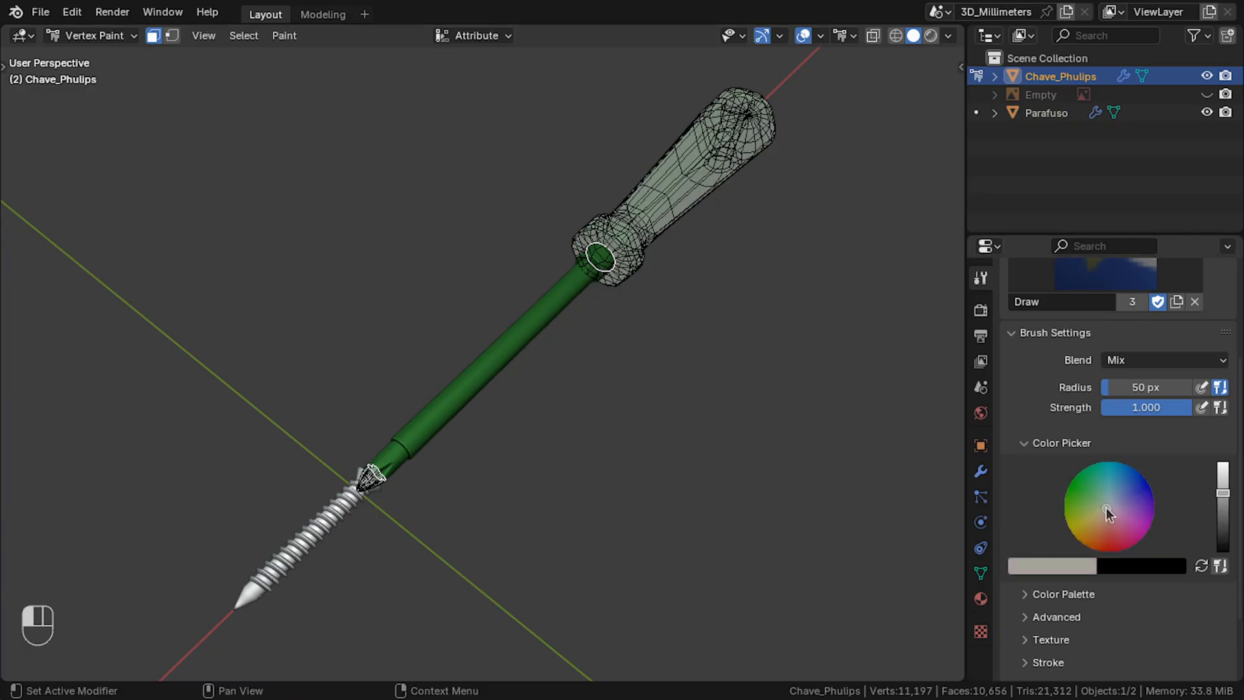
Fill the selected shaft and collar of the screwdriver with the grey brush color and return to Object Mode.
left_click(94, 36)
left_click(94, 57)
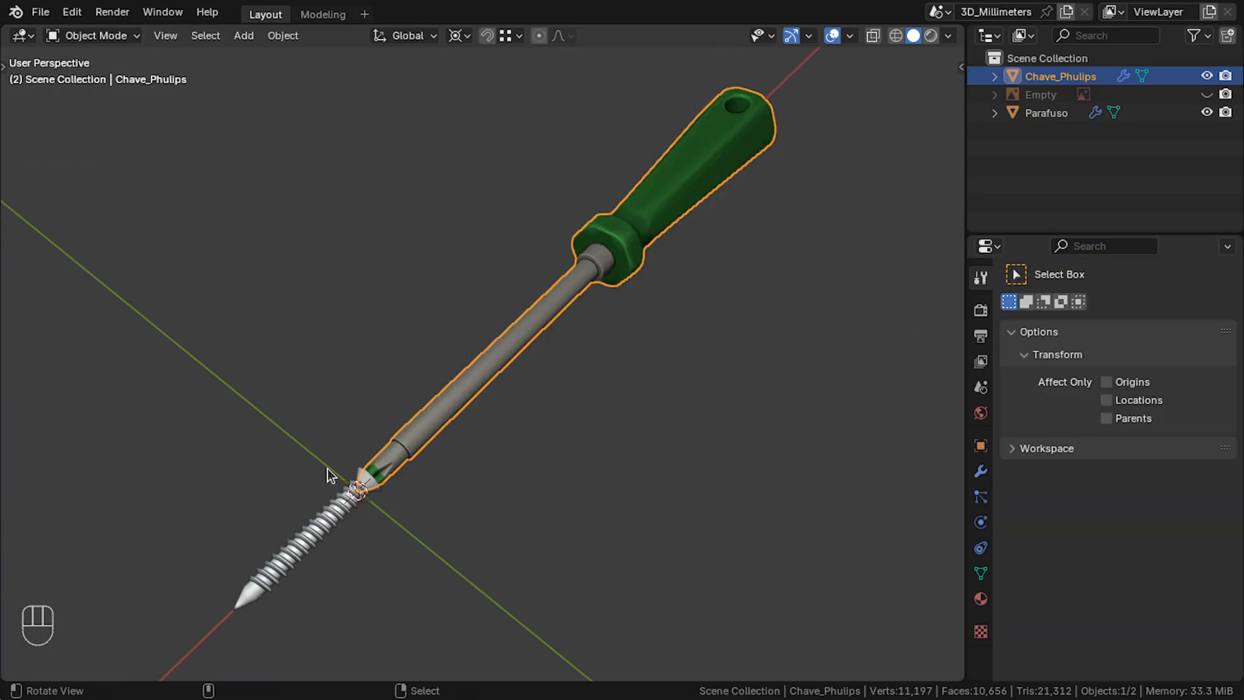
Hide the Parafuso screw, select the screwdriver's end point in Edit Mode and grow the selection over the tip.
middle_click_drag(328, 468, 324, 447)
left_click(317, 454)
left_click(1206, 113)
scroll(206, 520, "up", 6)
left_click(188, 489)
key("Tab")
left_click(163, 508)
key("ctrl+KP_Add")
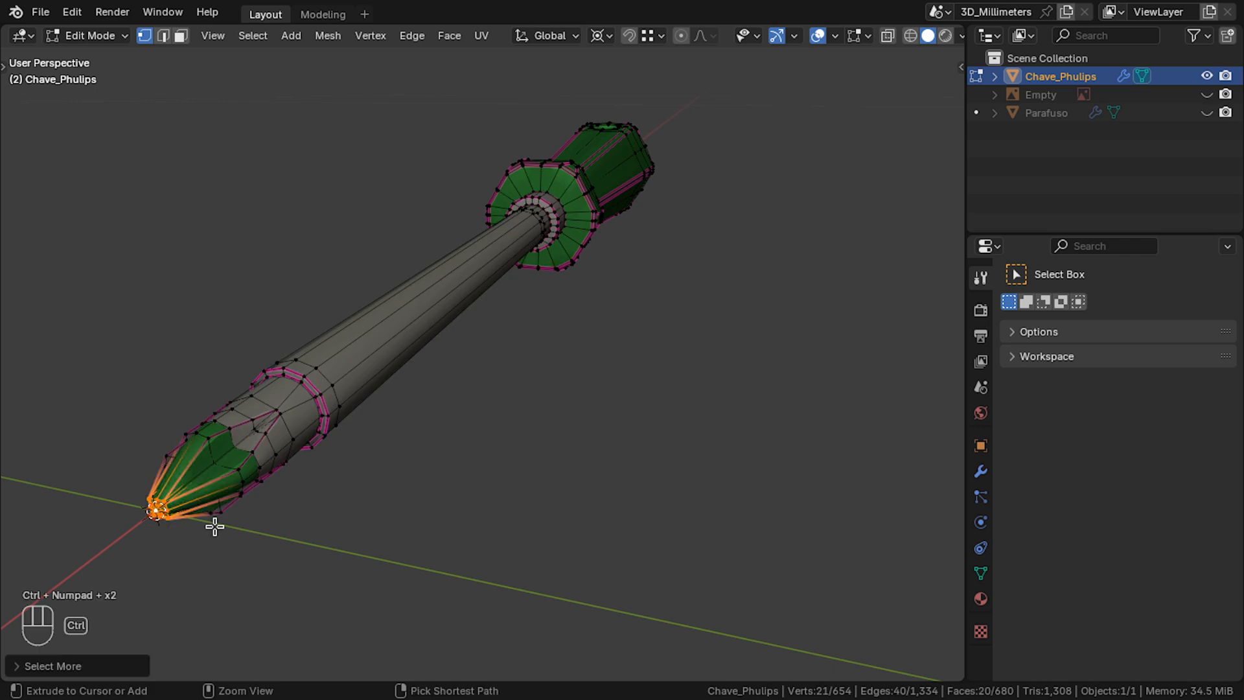
Vertex-paint the screwdriver's tip black and the unhidden Parafuso screw golden yellow.
left_click(87, 117)
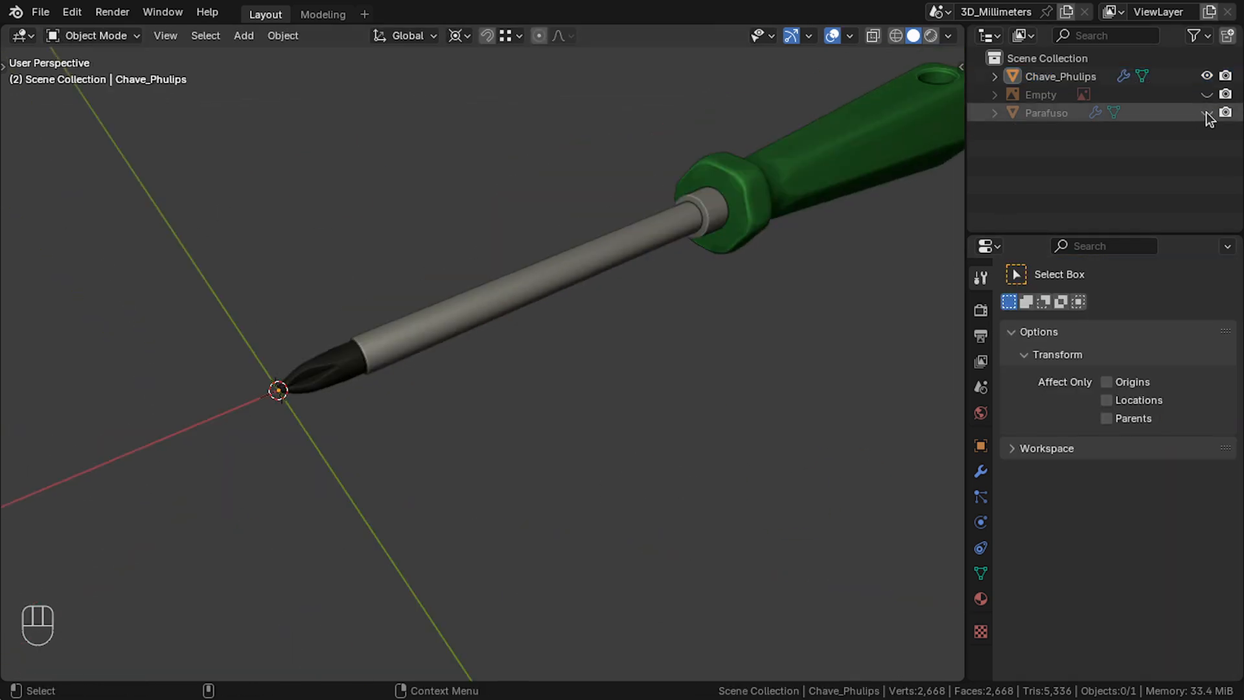
left_click(103, 116)
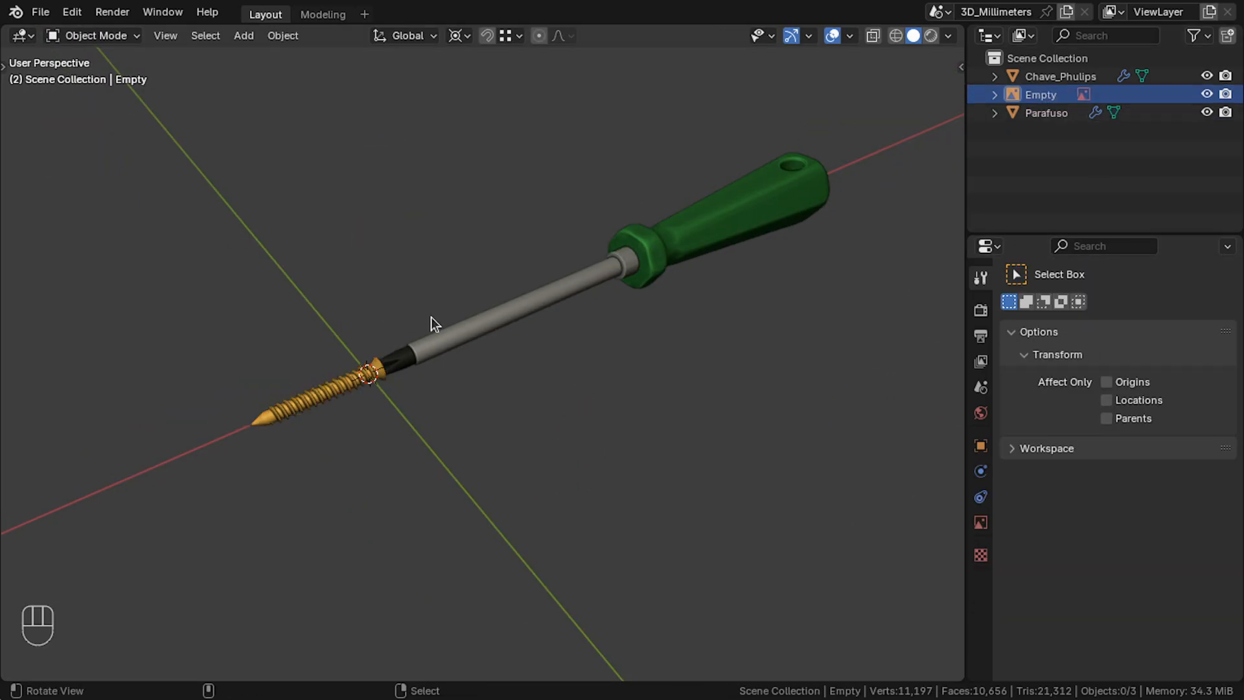
Delete the Empty reference image from the scene and save the file.
scroll(677, 158, "down", 3)
key("KP_1")
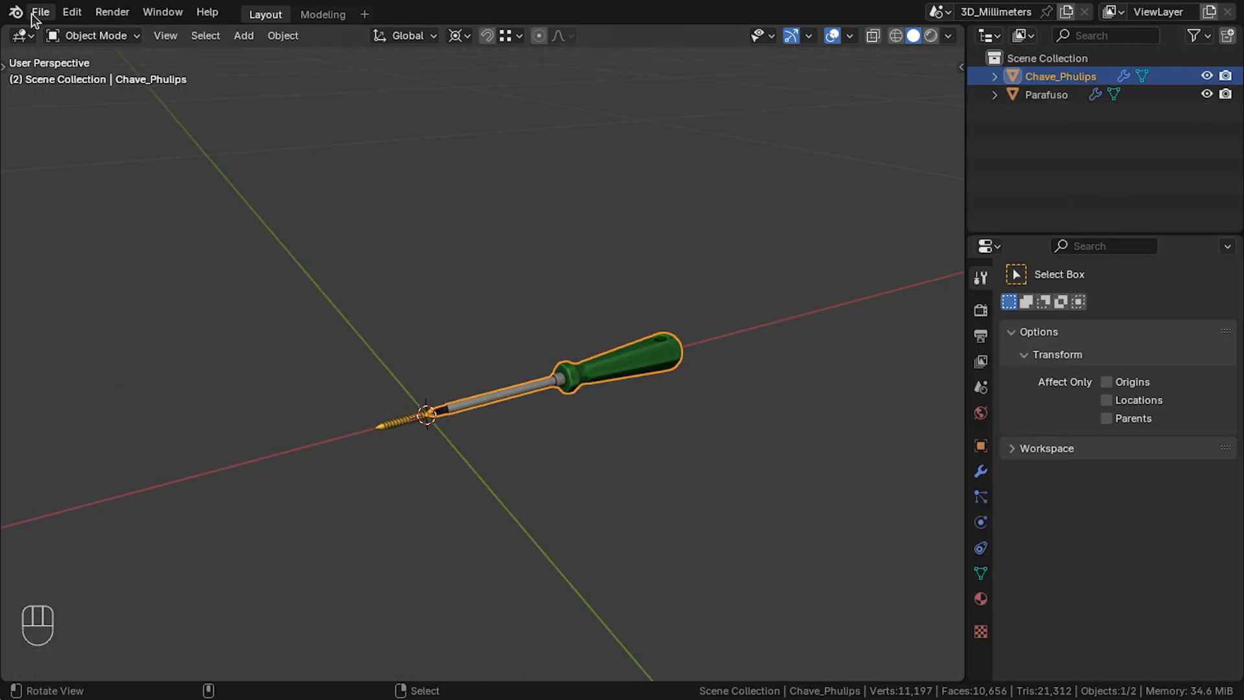
key("ctrl+s")
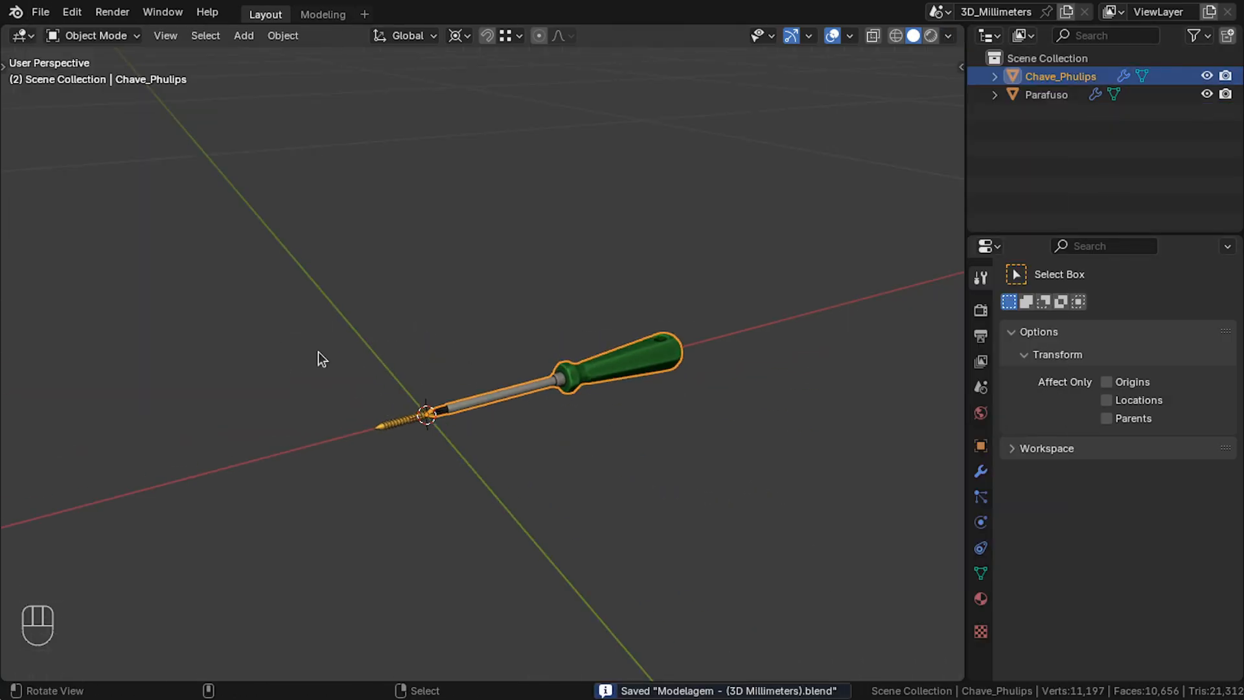
Maximize the 3D viewport and set its shading background to a custom white color.
key("ctrl+space")
left_click(1226, 36)
left_click(1196, 360)
left_click(1198, 377)
left_click_drag(1208, 246, 1206, 108)
scroll(814, 343, "up", 3)
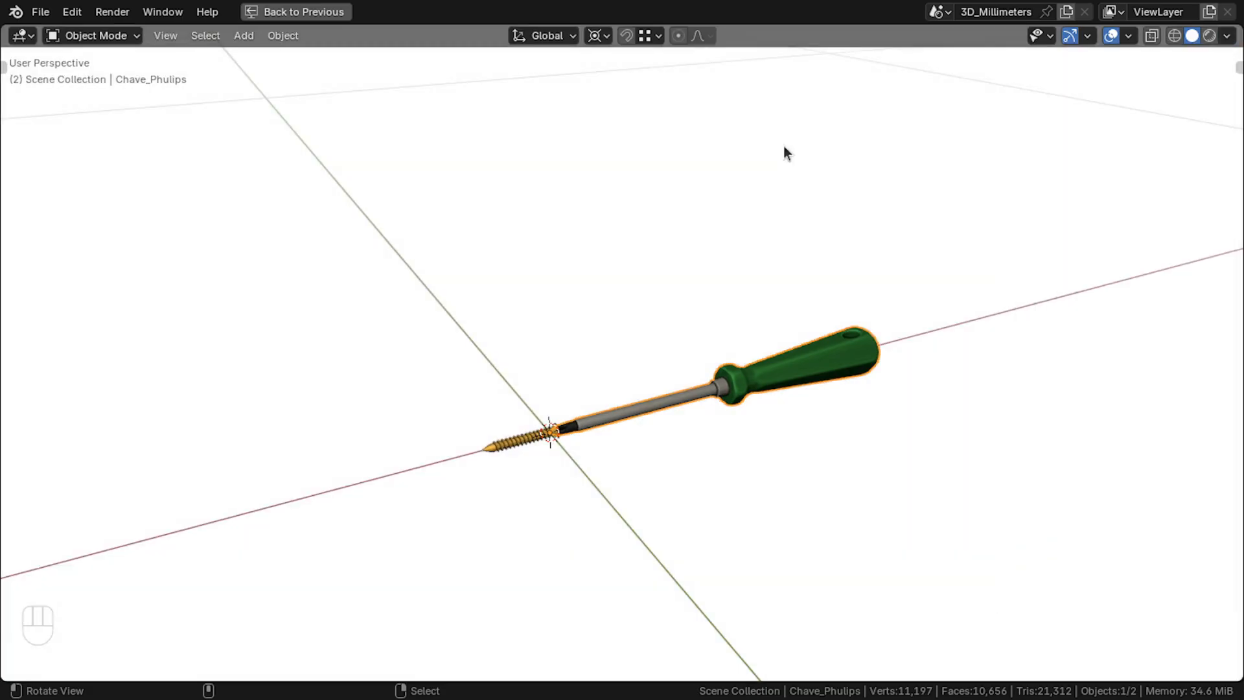
Change the viewport's solid lighting to a glossier look with sharp highlights and turn off the overlays.
left_click_drag(815, 343, 832, 342)
left_click(1226, 37)
left_click(1100, 123)
left_click_drag(923, 311, 945, 307)
left_click(1110, 36)
left_click_drag(732, 395, 677, 368)
scroll(677, 368, "up", 3)
left_click_drag(291, 464, 336, 493)
Delete the Parafuso screw and frame the screwdriver alone at an angle in the maximized viewport.
right_click(228, 542)
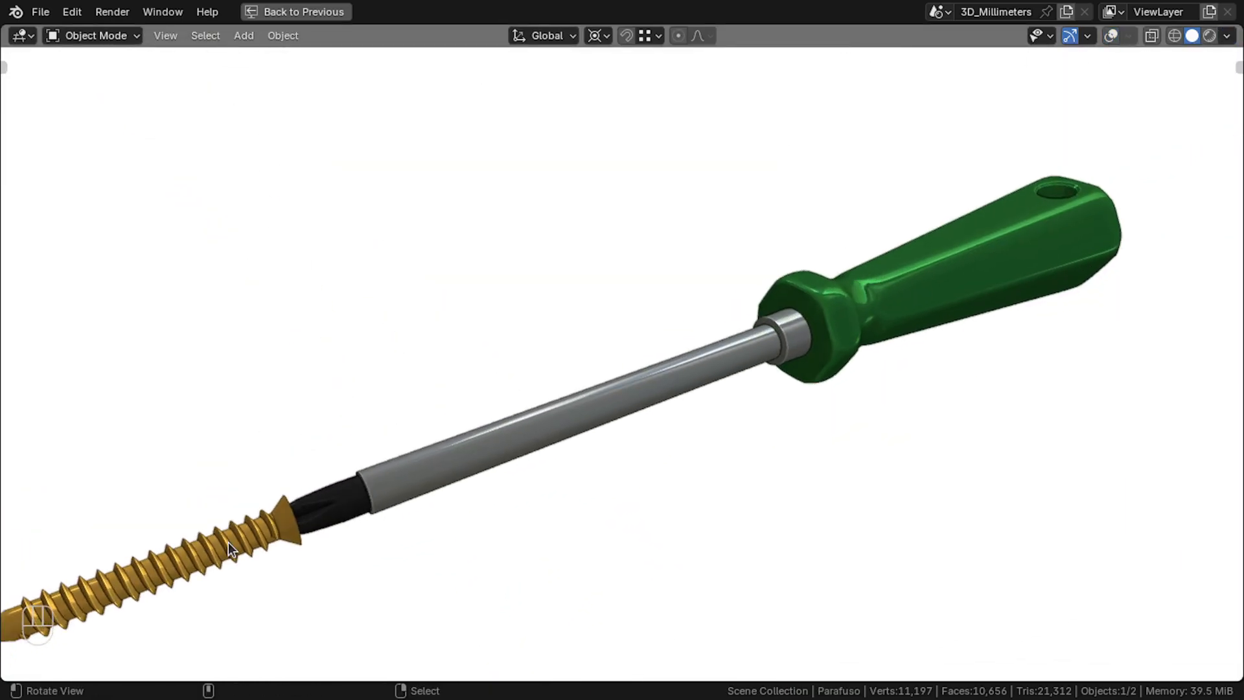
key("Delete")
key("n")
left_click_drag(722, 397, 767, 427)
key("n")
right_click(791, 340)
key("KP_Decimal")
scroll(791, 340, "up", 4)
left_click_drag(791, 340, 517, 358)
middle_click_drag(516, 360, 646, 293)
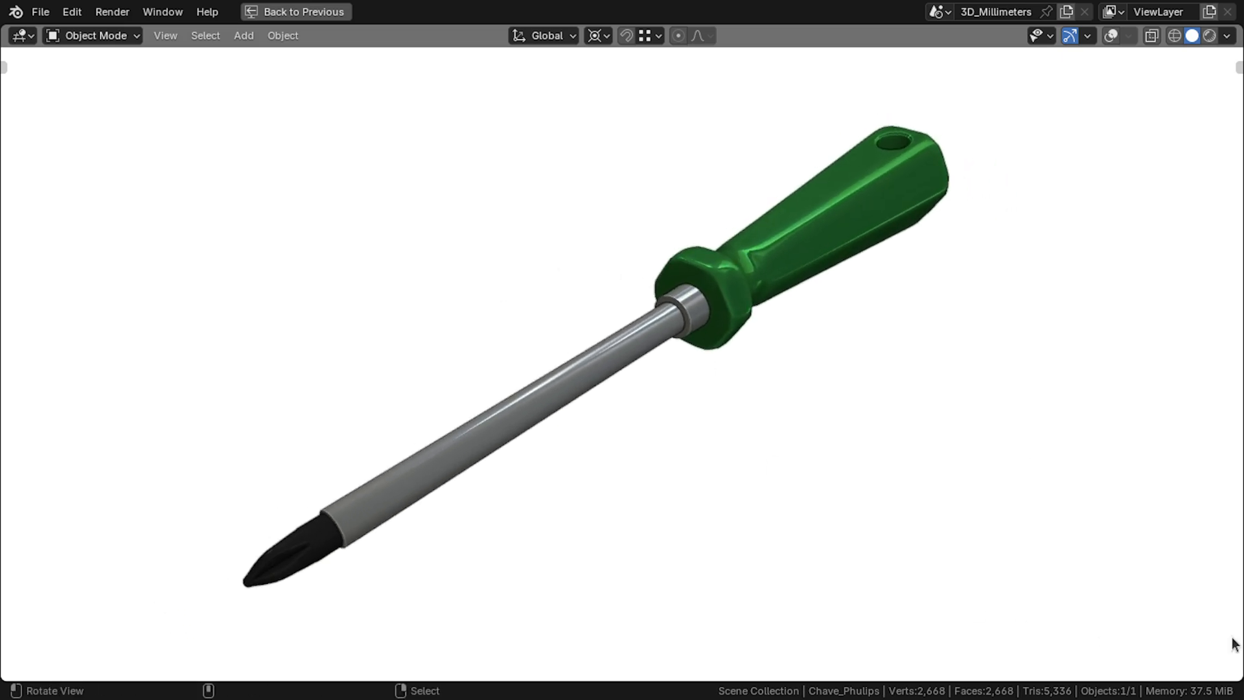